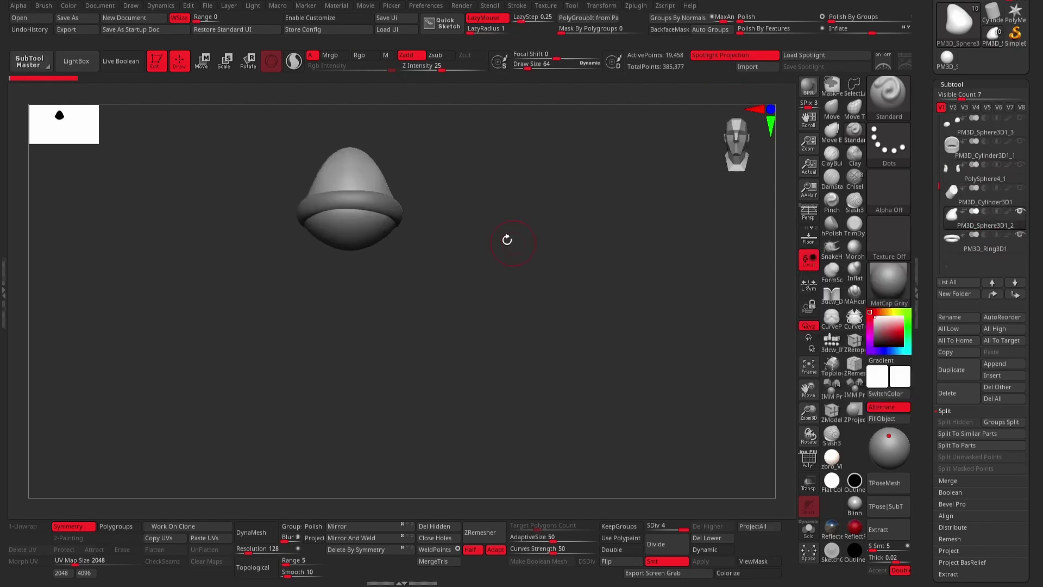
At a lower SDiv, pull the cap's dome into a bent point with a large Move brush.
{"action": "left_click", "coordinate": [808, 459]}
{"action": "left_click_drag", "start_coordinate": [746, 437], "coordinate": [620, 209]}
{"action": "key", "text": "shift+f"}
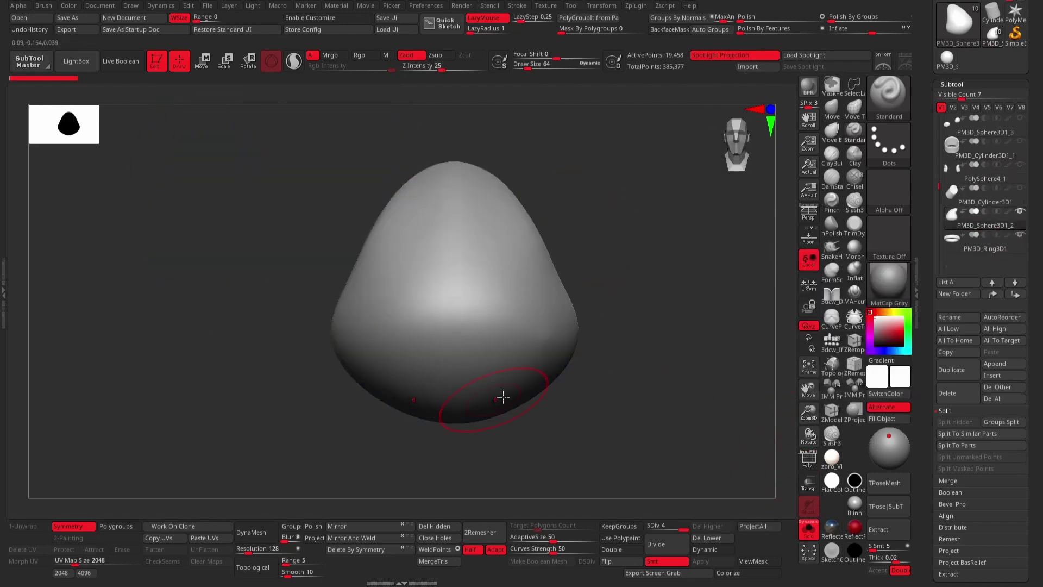
{"action": "key", "text": "space"}
{"action": "key", "text": "b"}
{"action": "key", "text": "m"}
{"action": "key", "text": "v"}
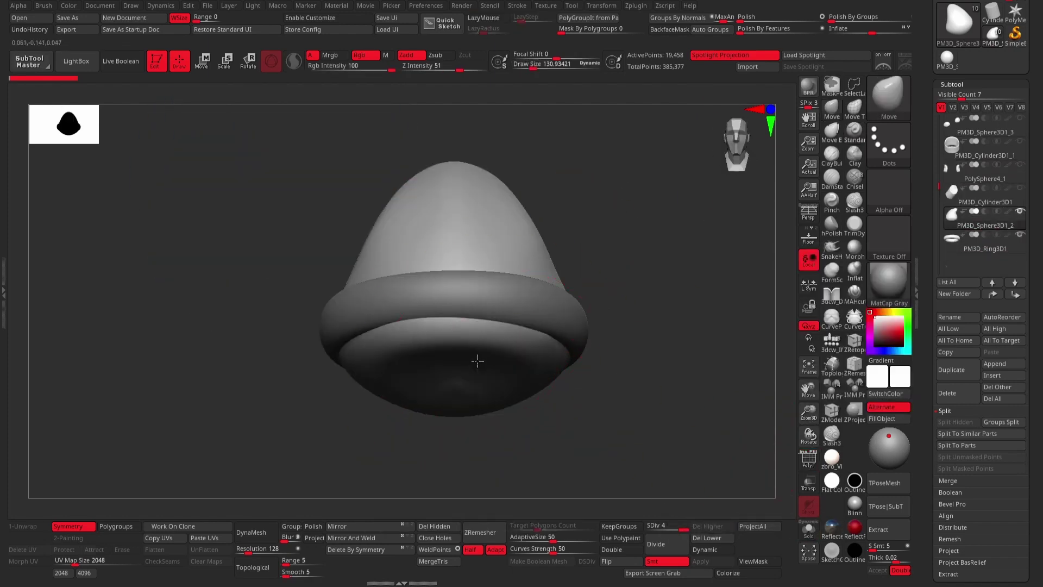
{"action": "key", "text": "shift+d"}
{"action": "key", "text": "shift+d"}
{"action": "mouse_move", "coordinate": [668, 413]}
{"action": "left_mouse_down"}
{"action": "mouse_move", "coordinate": [658, 260]}
{"action": "mouse_move", "coordinate": [619, 302]}
{"action": "mouse_move", "coordinate": [467, 292]}
{"action": "left_mouse_up"}
{"action": "key", "text": "space"}
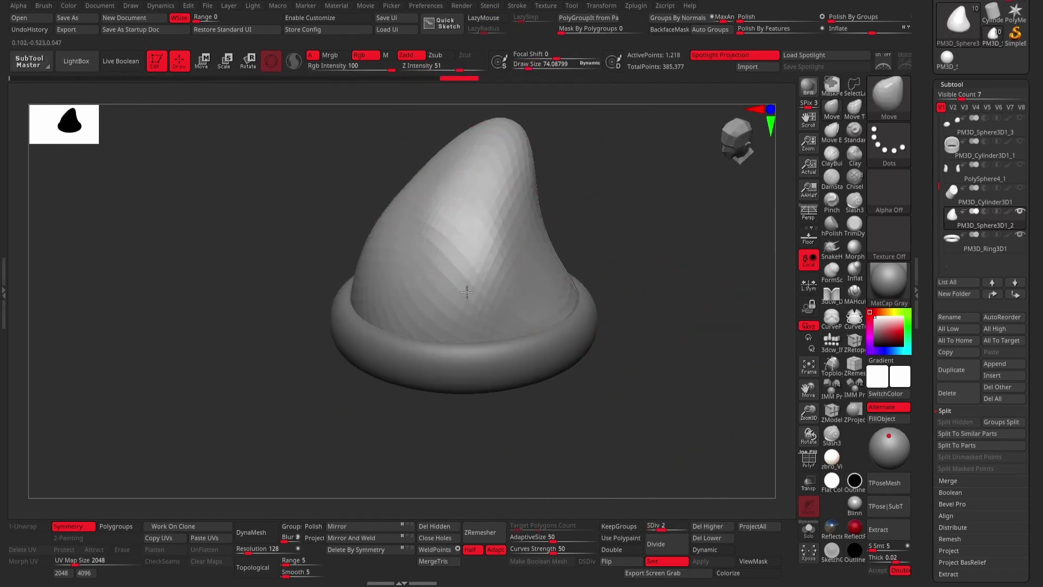
Mask the inner dome inside the brim with MaskPen, viewed from below.
{"action": "left_click_drag", "start_coordinate": [477, 190], "coordinate": [531, 270]}
{"action": "mouse_move", "coordinate": [467, 186]}
{"action": "left_mouse_down"}
{"action": "mouse_move", "coordinate": [477, 319]}
{"action": "mouse_move", "coordinate": [498, 313]}
{"action": "left_mouse_up"}
{"action": "left_click_drag", "start_coordinate": [621, 237], "coordinate": [497, 299], "text": "shift"}
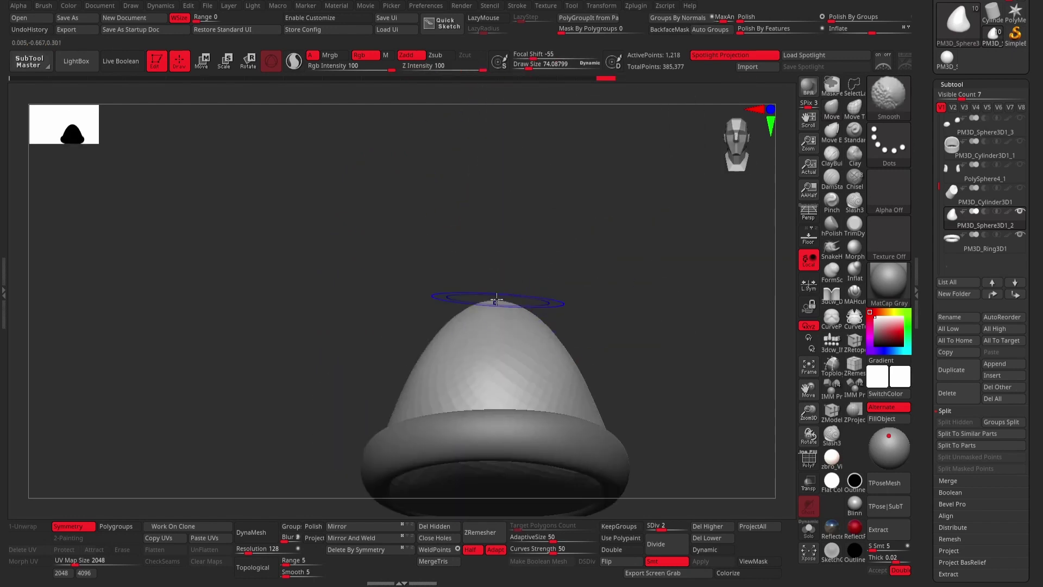
{"action": "mouse_move", "coordinate": [593, 313]}
{"action": "left_mouse_down"}
{"action": "mouse_move", "coordinate": [472, 309]}
{"action": "mouse_move", "coordinate": [569, 390]}
{"action": "left_mouse_up"}
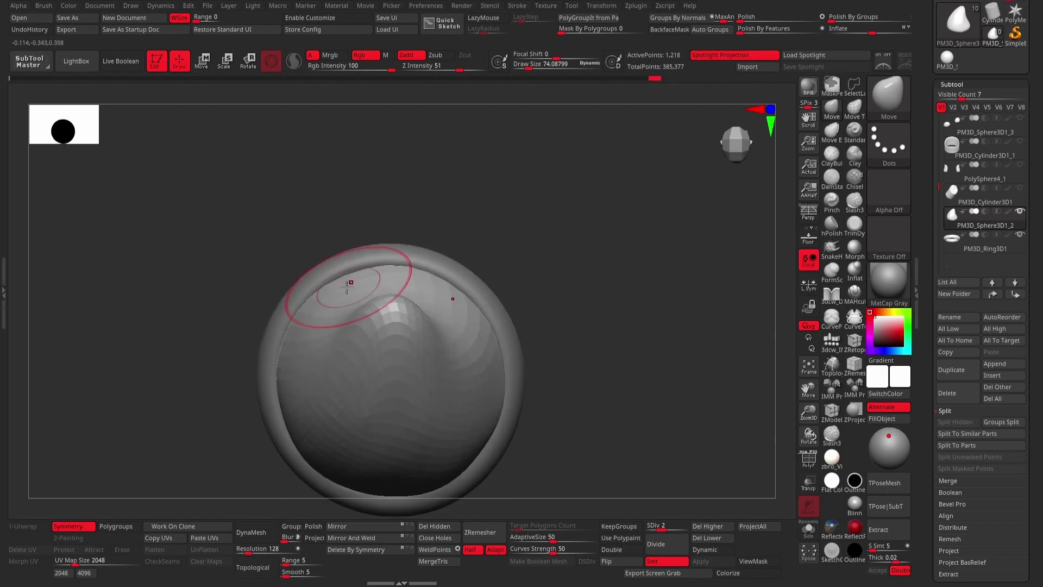
{"action": "left_click_drag", "start_coordinate": [475, 445], "coordinate": [612, 302], "text": "shift"}
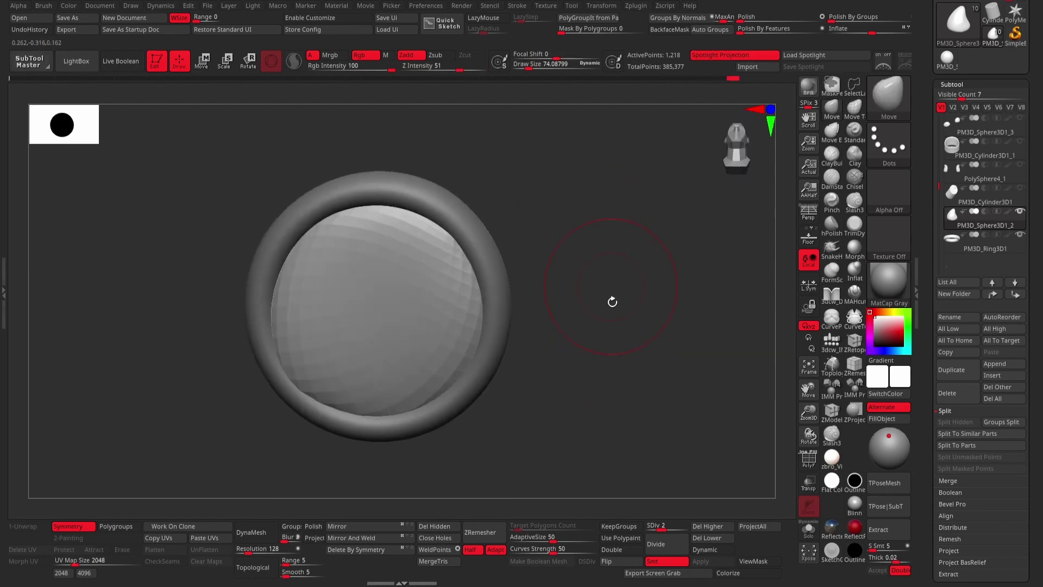
{"action": "left_click_drag", "start_coordinate": [372, 343], "coordinate": [380, 362], "text": "ctrl"}
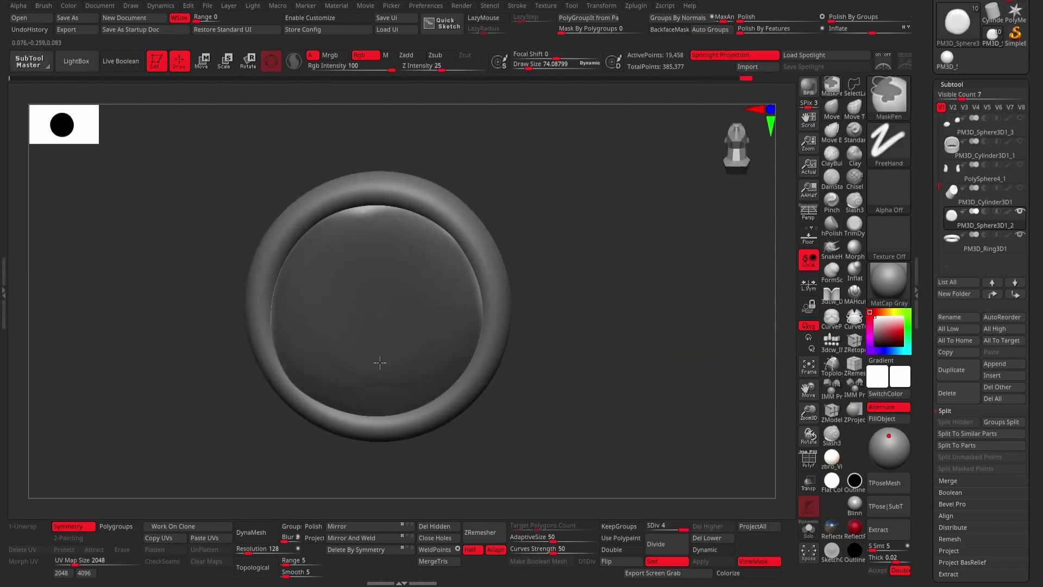
Polygroup the inner-dome mask, solo the cap, and hide the inner group.
{"action": "key", "text": "ctrl+w"}
{"action": "key", "text": "shift+f"}
{"action": "left_click_drag", "start_coordinate": [683, 526], "coordinate": [648, 526]}
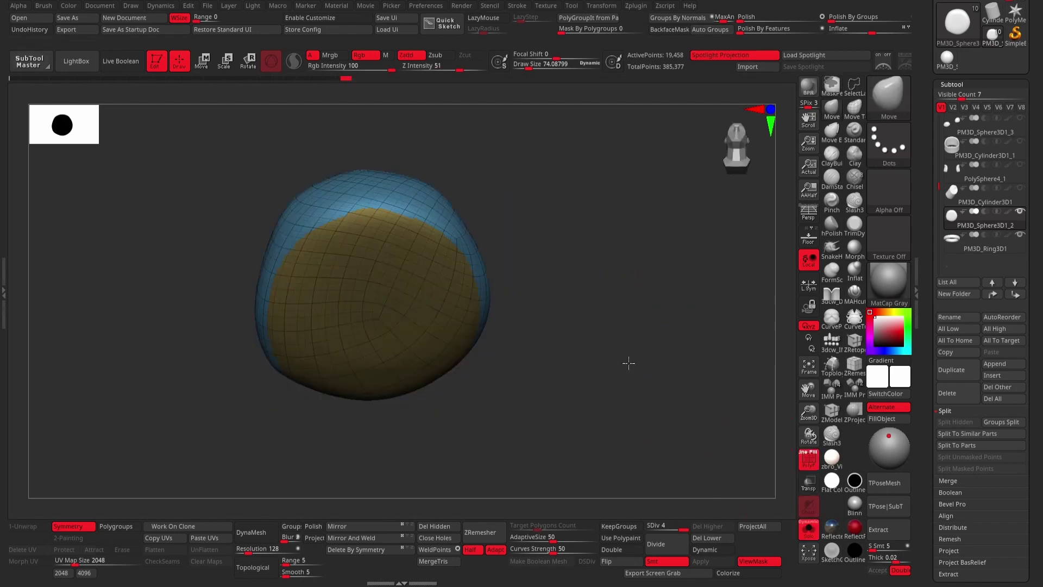
{"action": "left_click", "coordinate": [567, 337], "text": "ctrl+shift"}
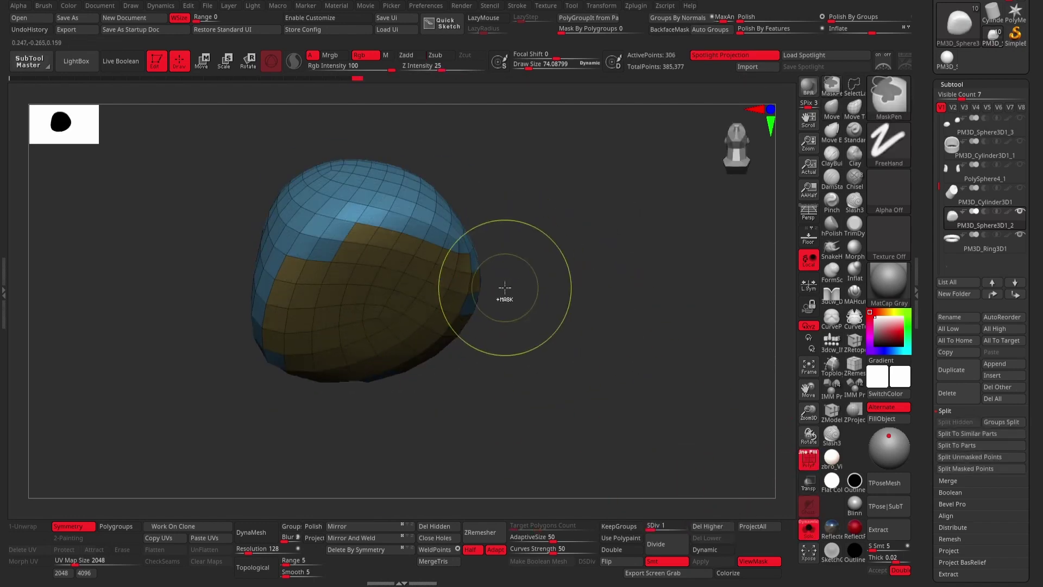
{"action": "key", "text": "d"}
{"action": "key", "text": "d"}
{"action": "key", "text": "d"}
{"action": "left_click", "coordinate": [397, 330], "text": "ctrl+alt+shift"}
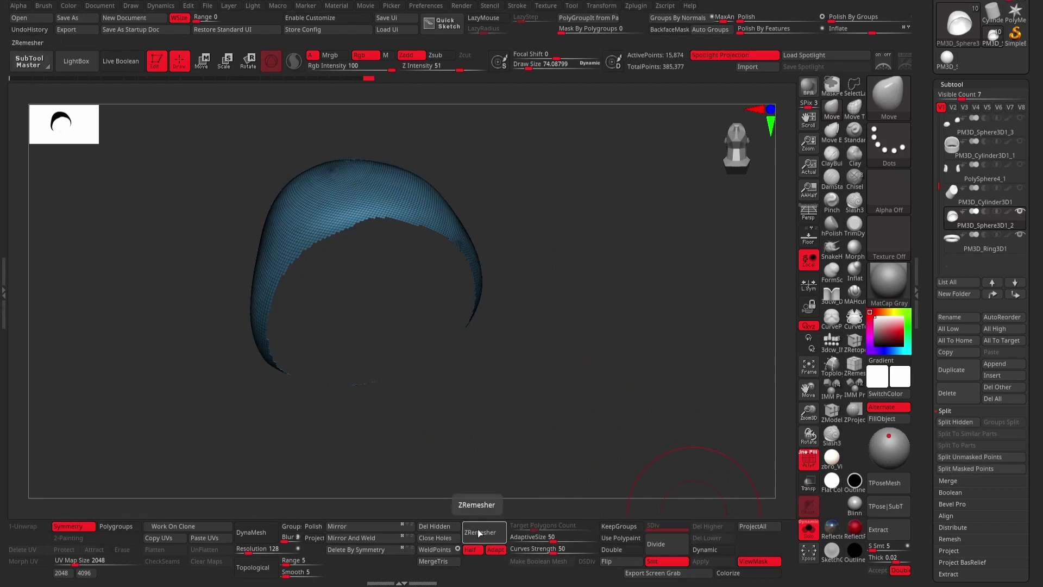
Delete the hidden polygons to leave a hollow cap shell, then select the Ring3D1 brim.
{"action": "left_click", "coordinate": [442, 526]}
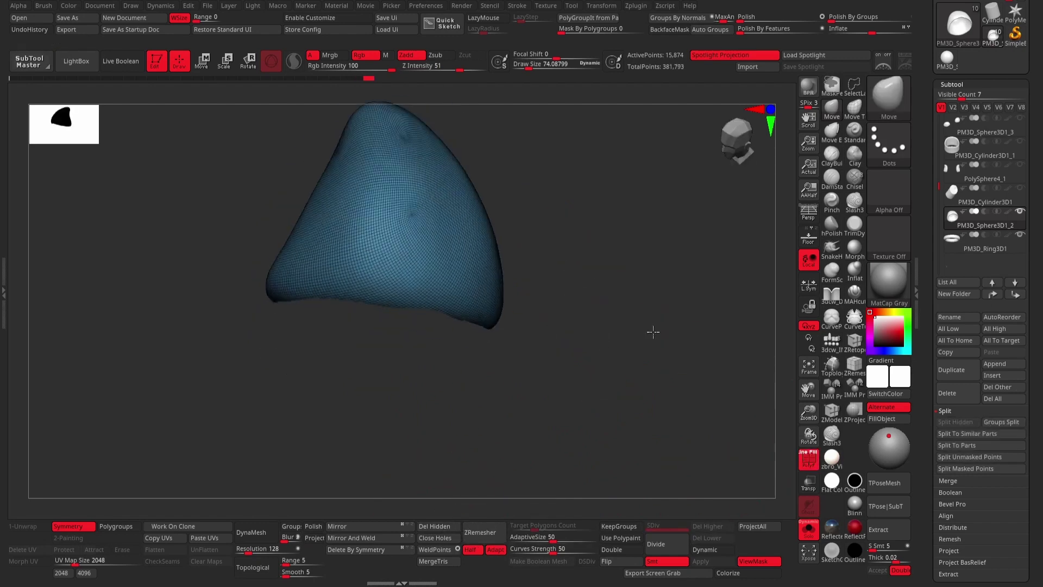
{"action": "left_click_drag", "start_coordinate": [606, 319], "coordinate": [578, 310]}
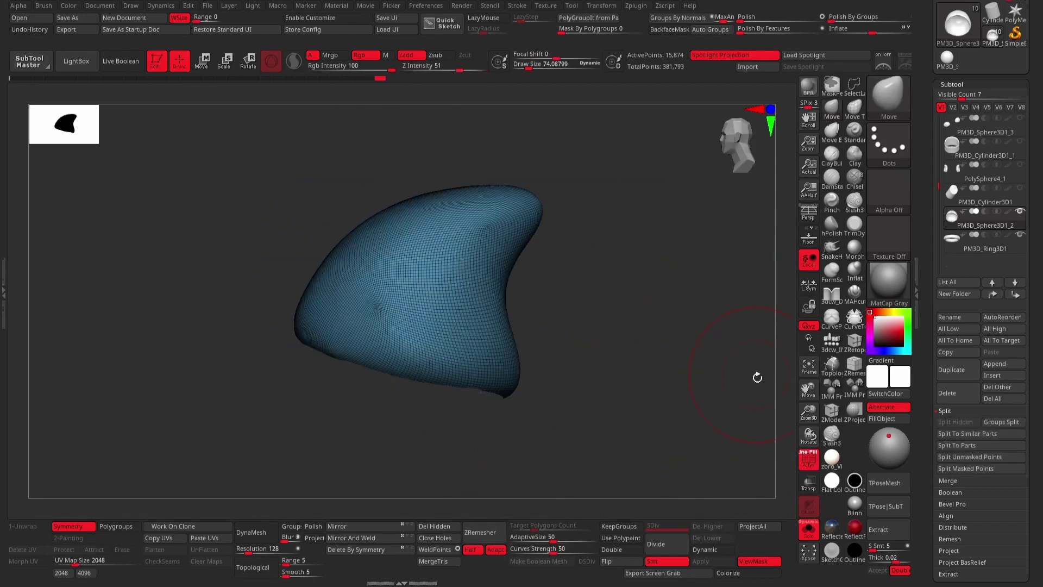
{"action": "key", "text": "shift+f"}
{"action": "left_click", "coordinate": [945, 246]}
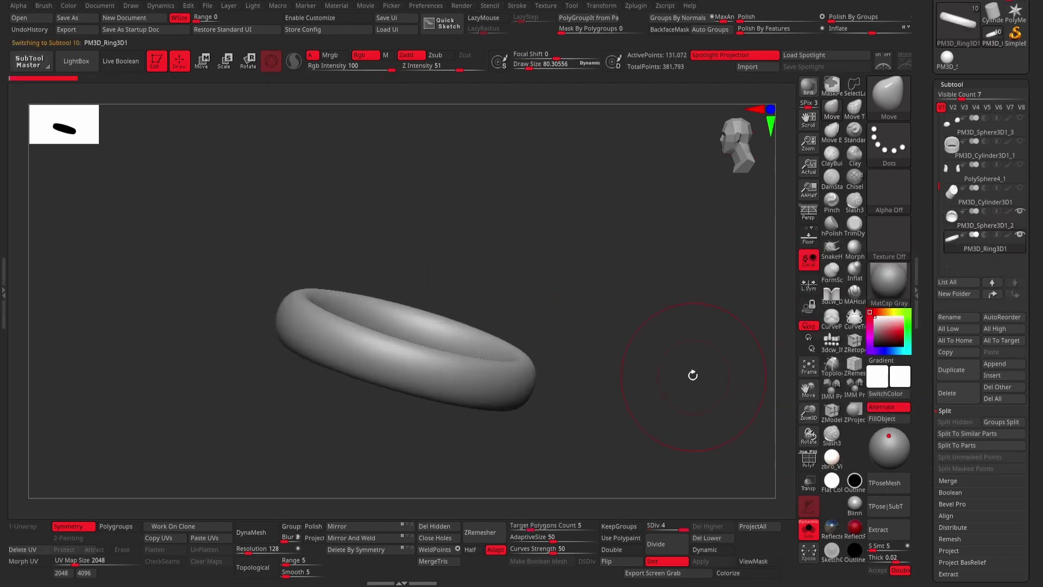
Drop the brim ring to SDiv 1 with PolyF on, unhide it, and check its fit under the cap.
{"action": "left_click", "coordinate": [809, 461]}
{"action": "key", "text": "f"}
{"action": "left_click_drag", "start_coordinate": [672, 527], "coordinate": [649, 528]}
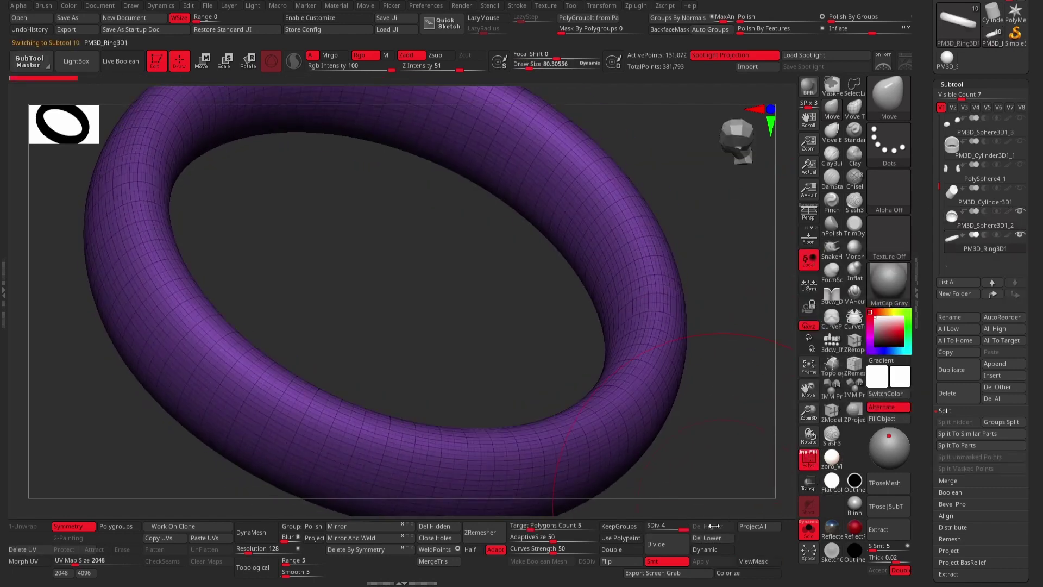
{"action": "key", "text": "b"}
{"action": "left_click", "coordinate": [554, 156]}
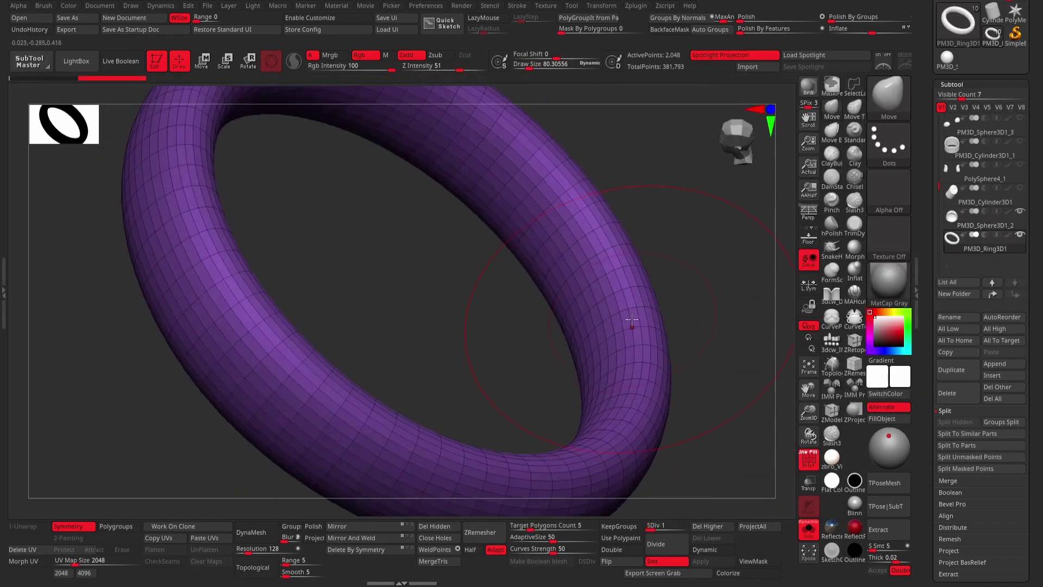
{"action": "mouse_move", "coordinate": [612, 319]}
{"action": "left_mouse_down"}
{"action": "mouse_move", "coordinate": [673, 278]}
{"action": "mouse_move", "coordinate": [633, 298]}
{"action": "mouse_move", "coordinate": [543, 384]}
{"action": "mouse_move", "coordinate": [672, 298]}
{"action": "mouse_move", "coordinate": [737, 237]}
{"action": "left_mouse_up"}
{"action": "left_click", "coordinate": [538, 392], "text": "ctrl+shift"}
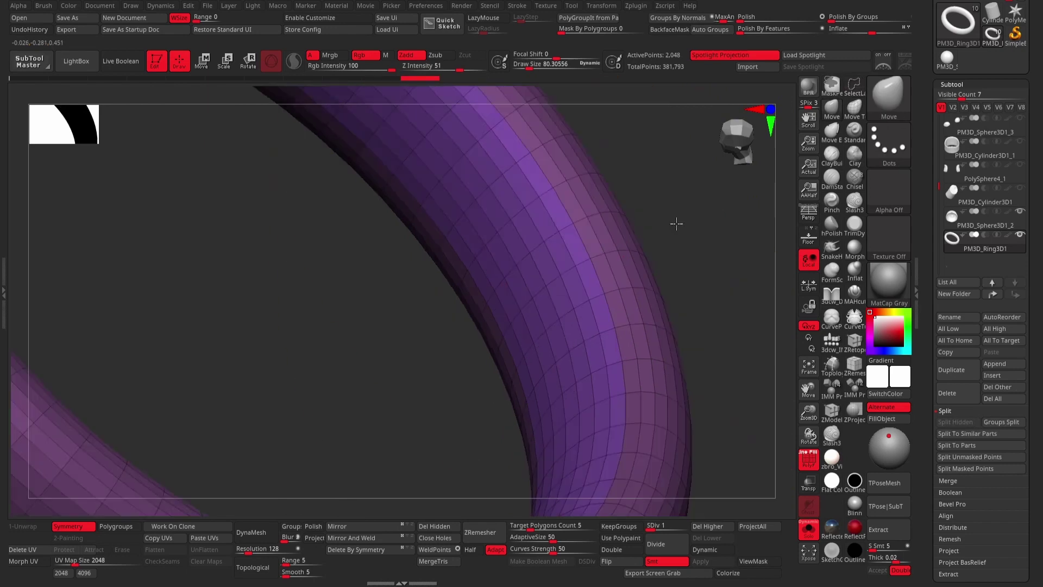
{"action": "mouse_move", "coordinate": [603, 435]}
{"action": "left_mouse_down"}
{"action": "mouse_move", "coordinate": [650, 262]}
{"action": "mouse_move", "coordinate": [696, 319]}
{"action": "mouse_move", "coordinate": [683, 368]}
{"action": "left_mouse_up"}
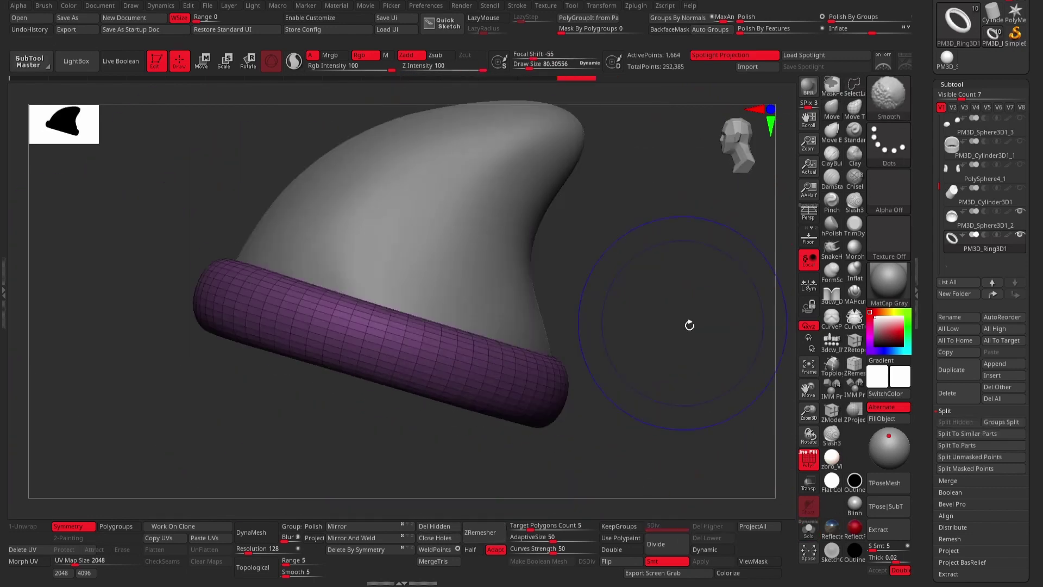
ZRemesh the pointed cap and subdivide it to SDiv 3, checking its wireframe from several angles.
{"action": "left_click", "coordinate": [953, 144]}
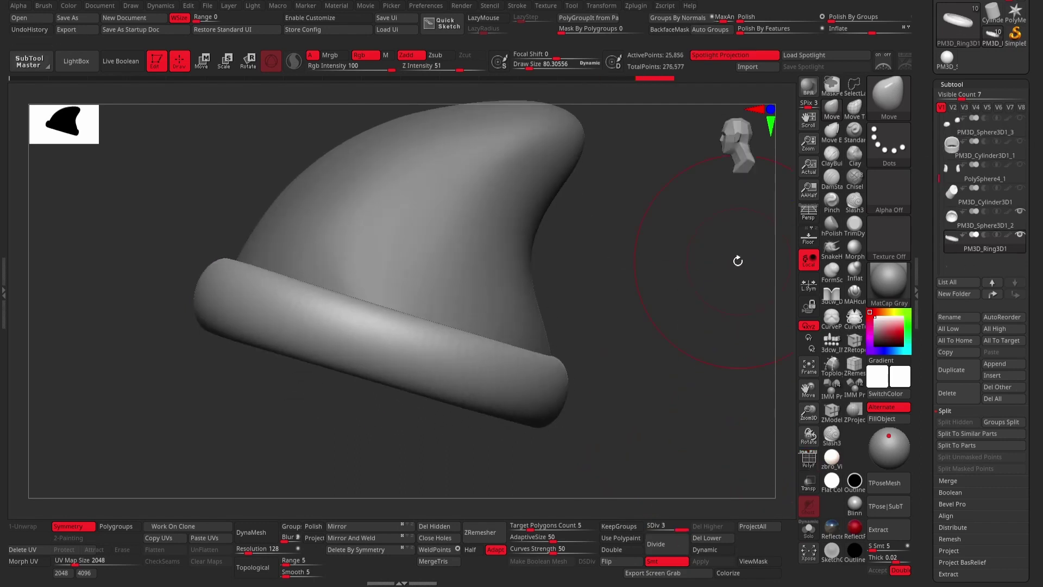
{"action": "left_click", "coordinate": [496, 326], "text": "alt"}
{"action": "key", "text": "shift+f"}
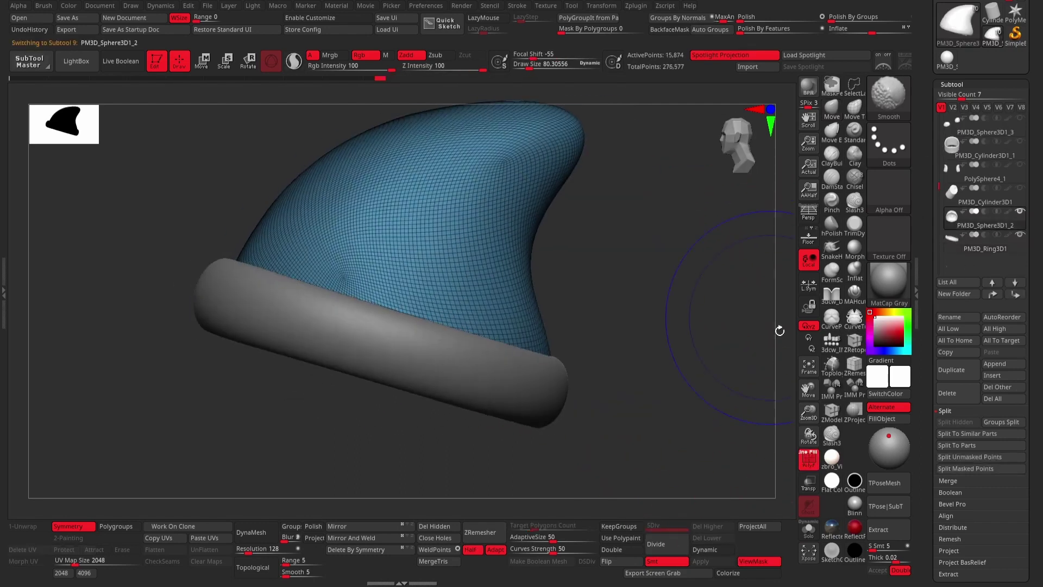
{"action": "left_click_drag", "start_coordinate": [749, 407], "coordinate": [740, 342]}
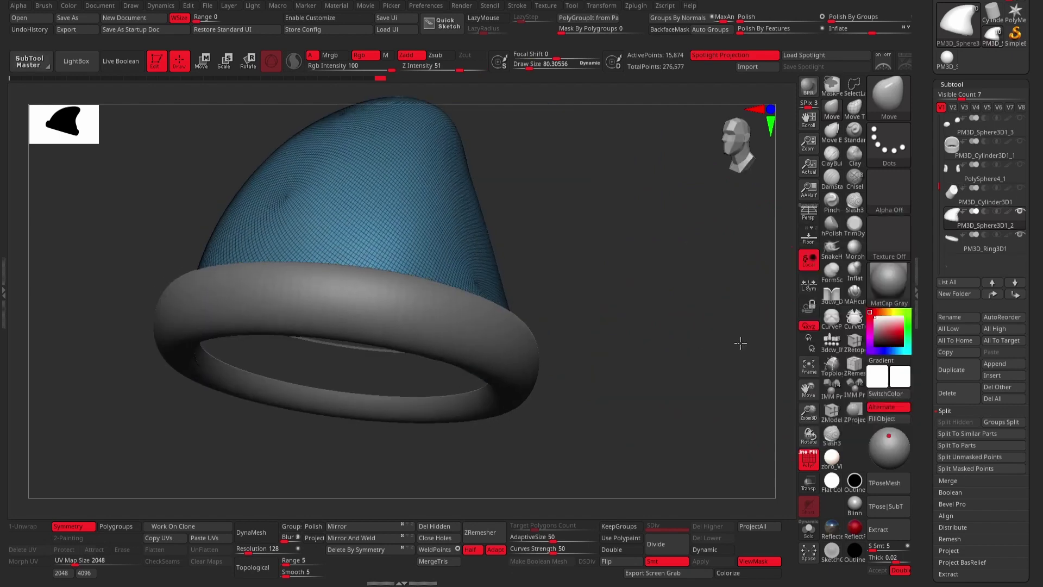
{"action": "left_click", "coordinate": [809, 461]}
{"action": "left_click_drag", "start_coordinate": [659, 360], "coordinate": [896, 160]}
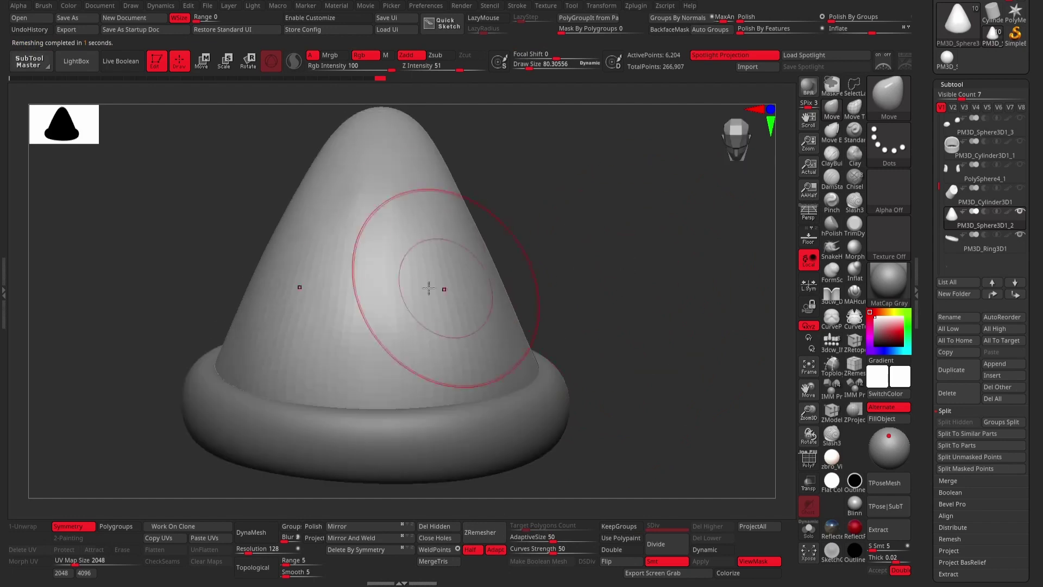
{"action": "left_click_drag", "start_coordinate": [656, 288], "coordinate": [497, 467]}
{"action": "mouse_move", "coordinate": [669, 424]}
{"action": "left_mouse_down"}
{"action": "mouse_move", "coordinate": [574, 291]}
{"action": "mouse_move", "coordinate": [543, 478]}
{"action": "left_mouse_up"}
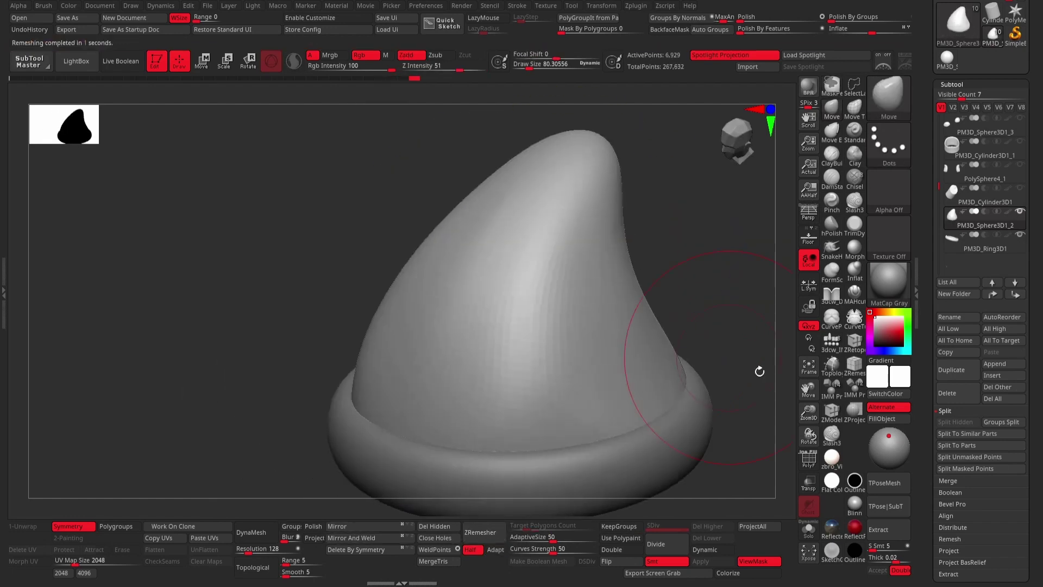
{"action": "key", "text": "shift+f"}
{"action": "left_click_drag", "start_coordinate": [759, 368], "coordinate": [667, 474]}
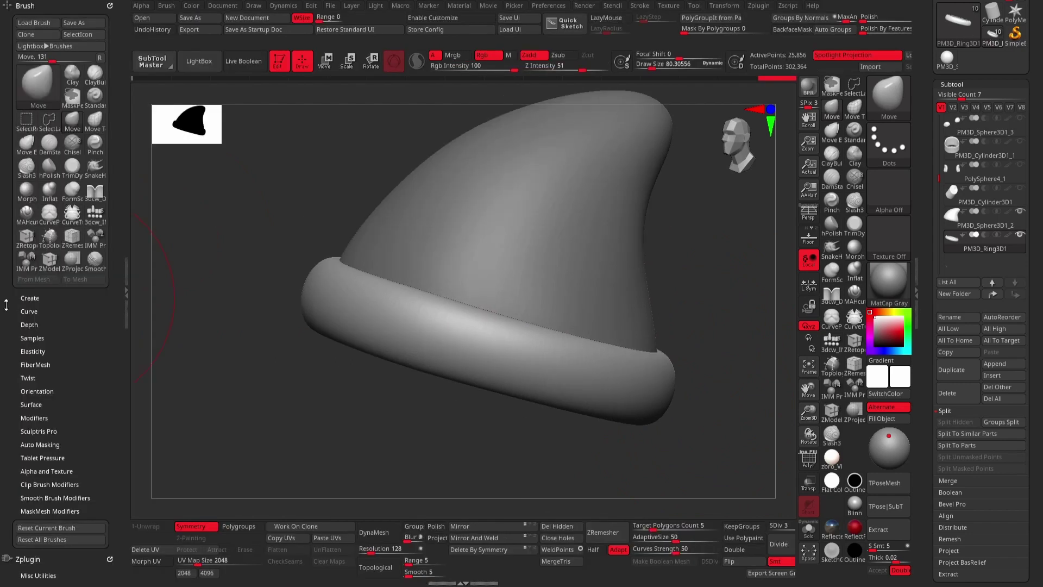
Reselect the pointed cap and launch NoiseMaker from Tool > Surface > Noise.
{"action": "scroll", "coordinate": [6, 305], "scroll_direction": "down", "scroll_amount": 5}
{"action": "scroll", "coordinate": [88, 444], "scroll_direction": "down", "scroll_amount": 6}
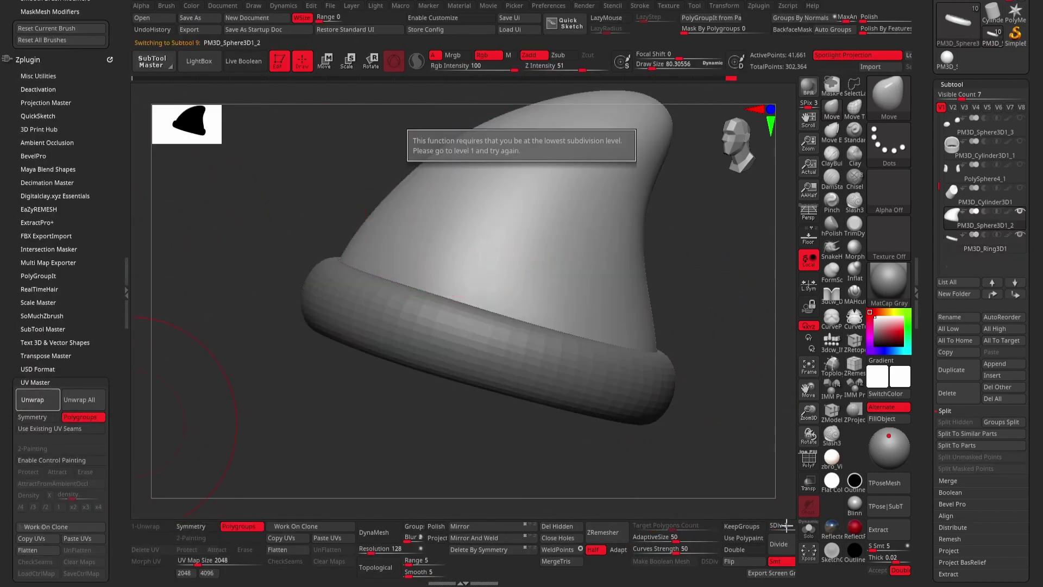
{"action": "left_click", "coordinate": [125, 294]}
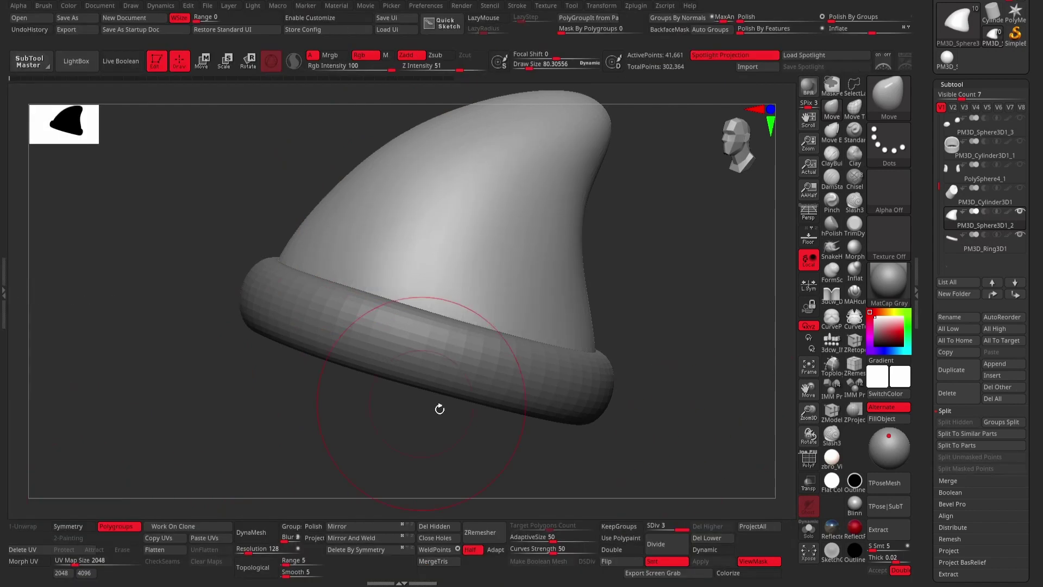
{"action": "left_click", "coordinate": [577, 390], "text": "alt"}
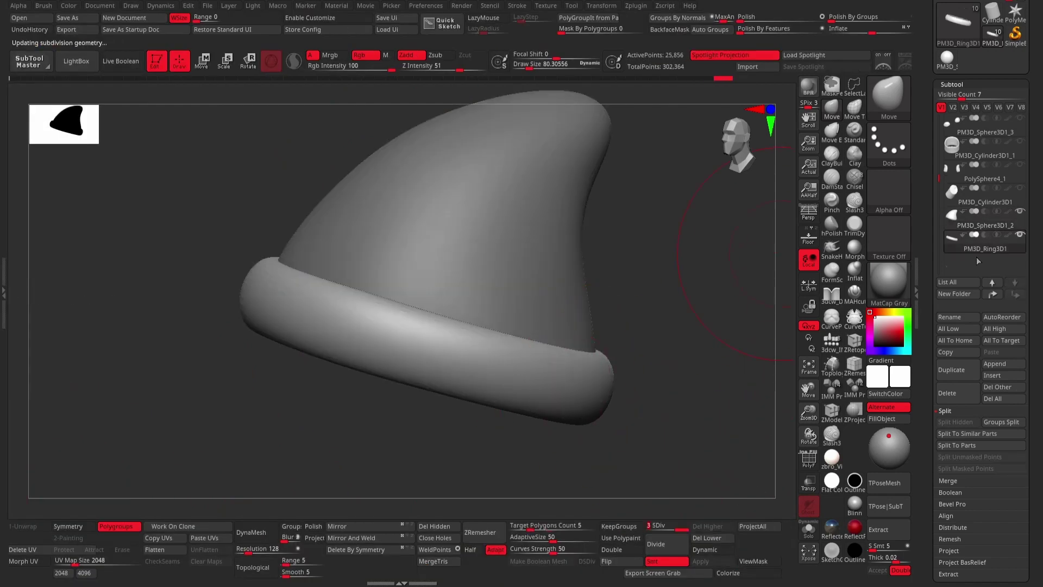
{"action": "left_click", "coordinate": [985, 220]}
{"action": "scroll", "coordinate": [966, 431], "scroll_direction": "down", "scroll_amount": 5}
{"action": "left_click", "coordinate": [961, 416]}
{"action": "left_click", "coordinate": [949, 136]}
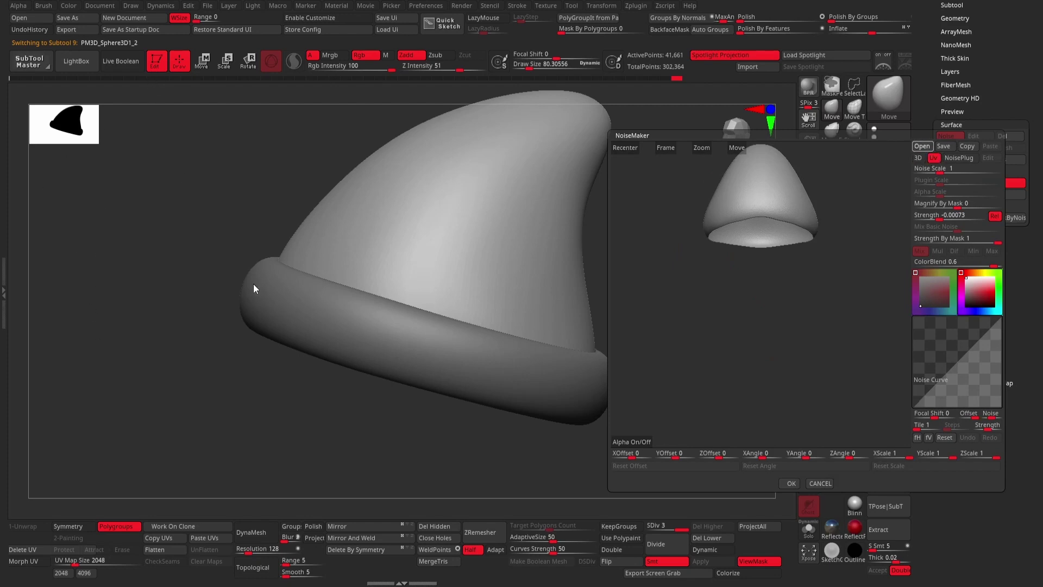
Load a woven noise pattern with scale 0.35412 and strength -0.10118.
{"action": "left_click_drag", "start_coordinate": [647, 296], "coordinate": [866, 189]}
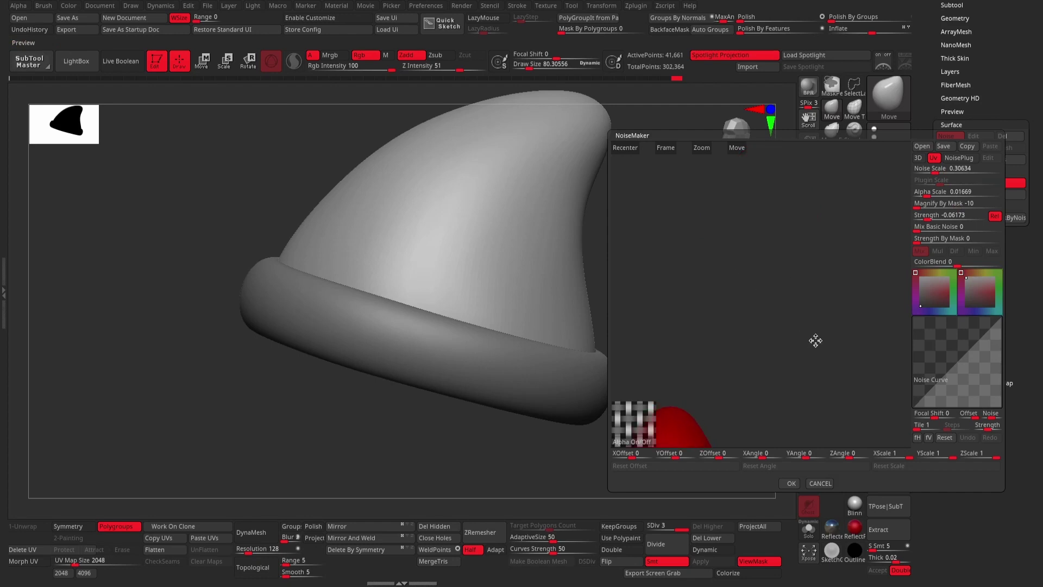
{"action": "left_click", "coordinate": [926, 193]}
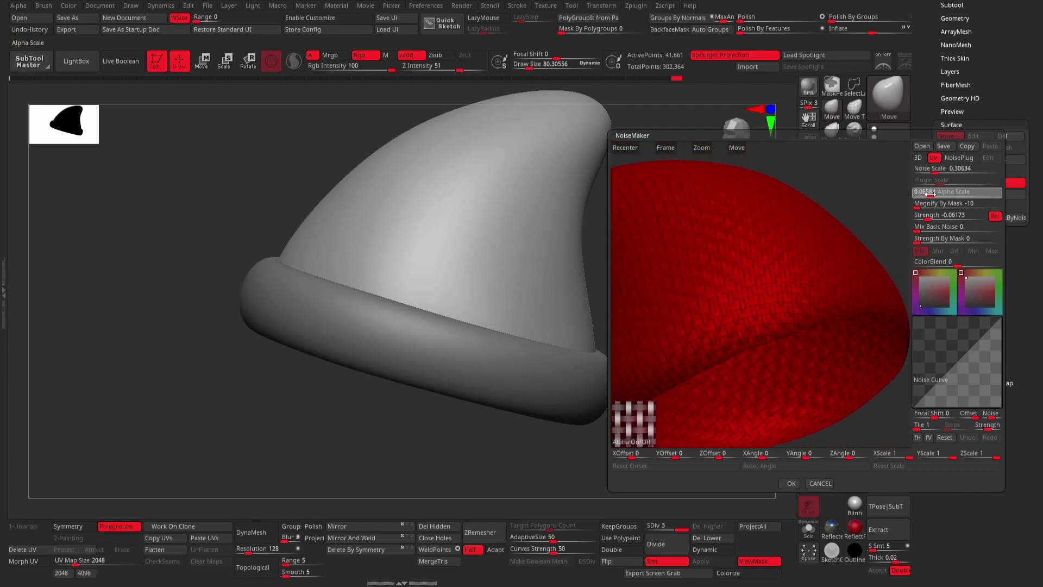
{"action": "left_click_drag", "start_coordinate": [937, 169], "coordinate": [923, 169]}
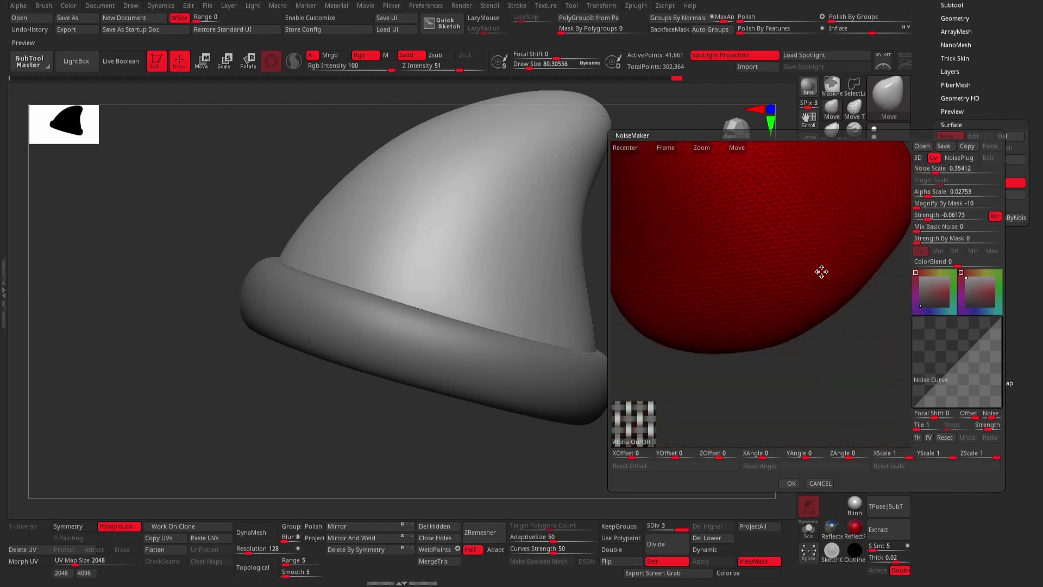
{"action": "left_click", "coordinate": [927, 215]}
{"action": "left_click_drag", "start_coordinate": [927, 216], "coordinate": [918, 216]}
{"action": "left_click_drag", "start_coordinate": [809, 396], "coordinate": [863, 409]}
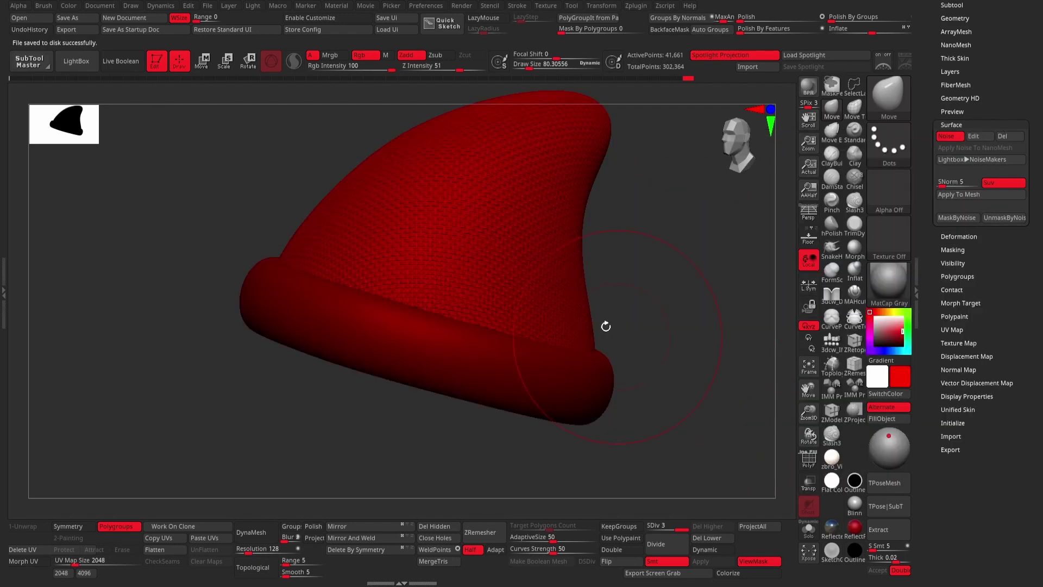
Switch the beanie's surface noise to UV mapping and inspect the hat.
{"action": "left_click", "coordinate": [936, 158]}
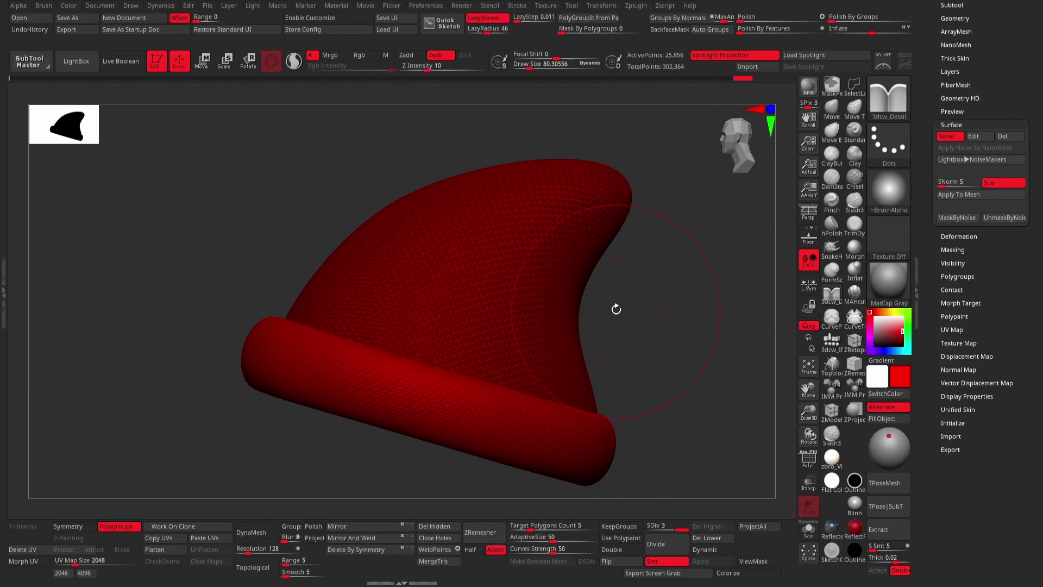
{"action": "mouse_move", "coordinate": [593, 192]}
{"action": "left_mouse_down"}
{"action": "mouse_move", "coordinate": [726, 221]}
{"action": "mouse_move", "coordinate": [563, 303]}
{"action": "mouse_move", "coordinate": [361, 188]}
{"action": "left_mouse_up"}
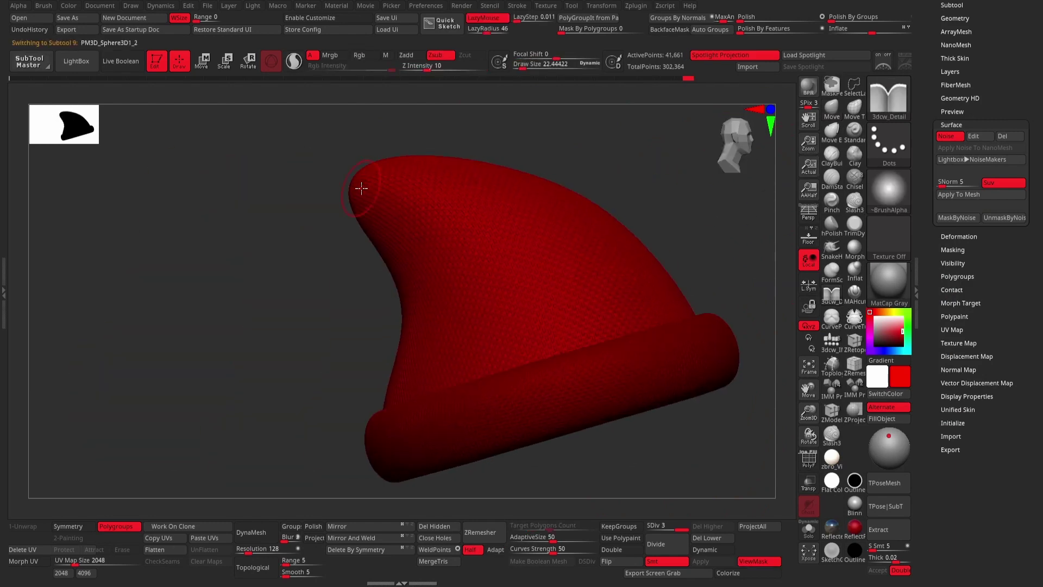
{"action": "left_click_drag", "start_coordinate": [630, 191], "coordinate": [353, 184]}
Set the brush to draw size about 19.27, focal shift 30, LazyMouse radius 74.
{"action": "key", "text": "space"}
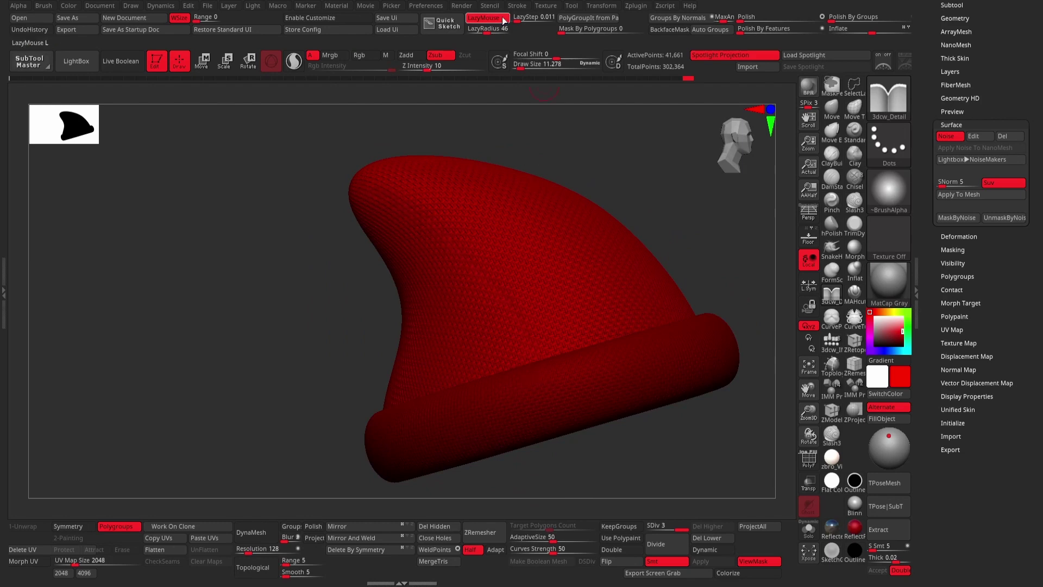
{"action": "key", "text": "space"}
{"action": "left_click_drag", "start_coordinate": [479, 143], "coordinate": [478, 142]}
{"action": "left_click_drag", "start_coordinate": [512, 154], "coordinate": [517, 156]}
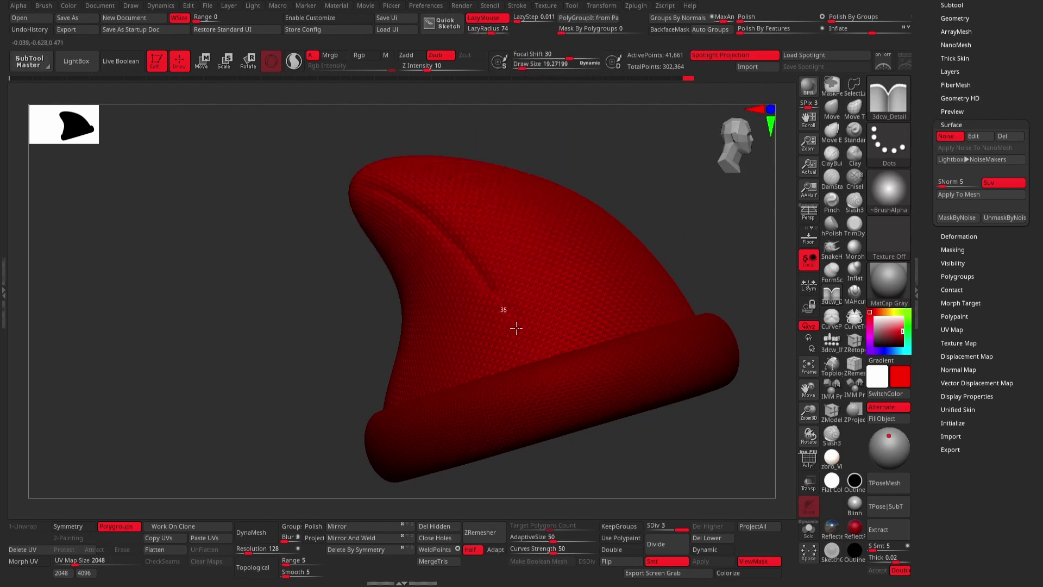
{"action": "mouse_move", "coordinate": [516, 328]}
{"action": "right_mouse_down"}
{"action": "mouse_move", "coordinate": [613, 223]}
{"action": "mouse_move", "coordinate": [348, 141]}
{"action": "mouse_move", "coordinate": [366, 158]}
{"action": "right_mouse_up"}
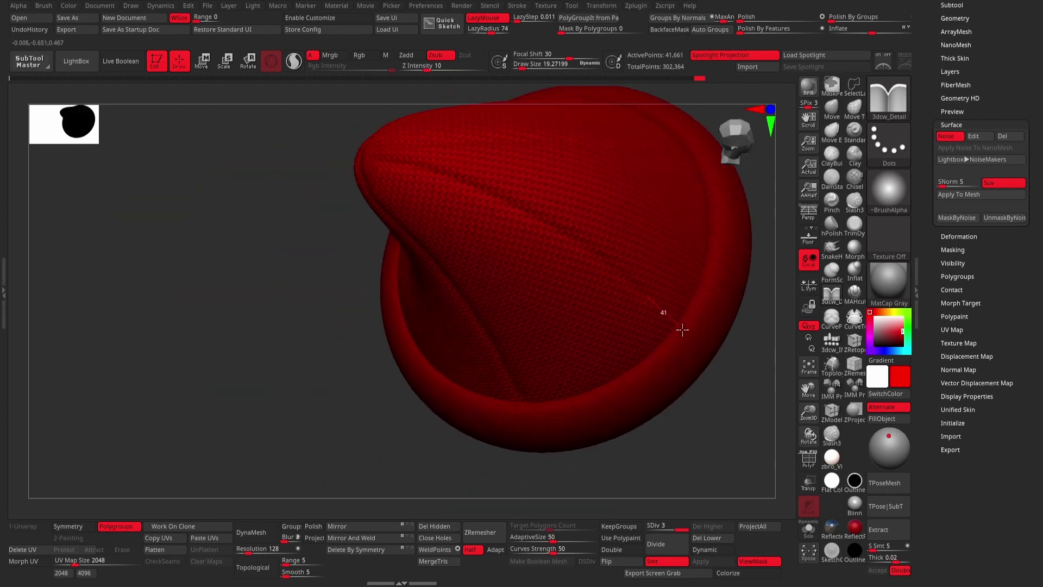
{"action": "mouse_move", "coordinate": [682, 329]}
{"action": "right_mouse_down"}
{"action": "mouse_move", "coordinate": [337, 158]}
{"action": "mouse_move", "coordinate": [593, 190]}
{"action": "mouse_move", "coordinate": [338, 170]}
{"action": "right_mouse_up"}
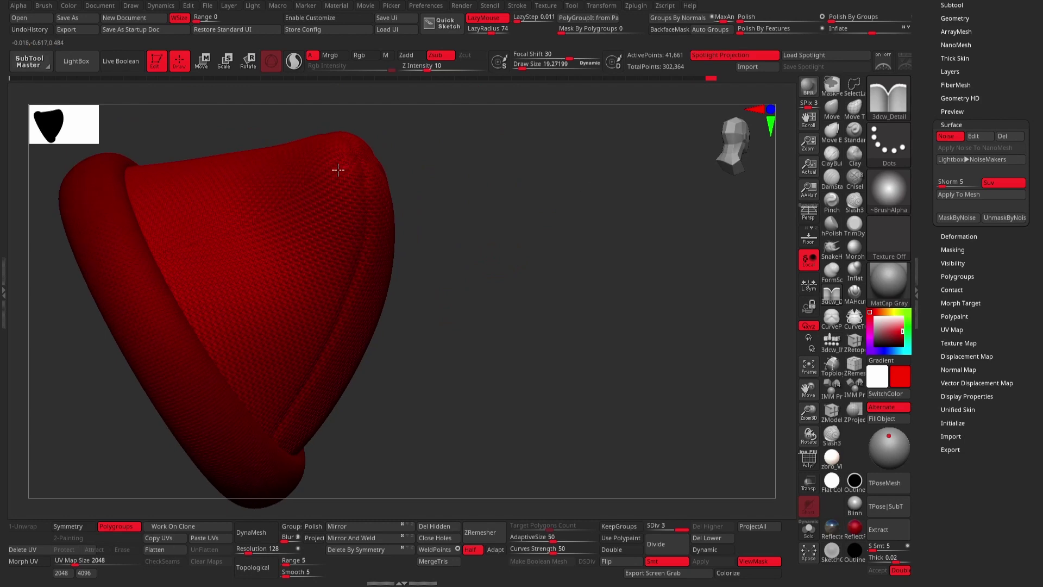
Select the PM3D_Ring3D1 brim subtool and inspect it from above and the front.
{"action": "right_click_drag", "start_coordinate": [136, 363], "coordinate": [525, 224]}
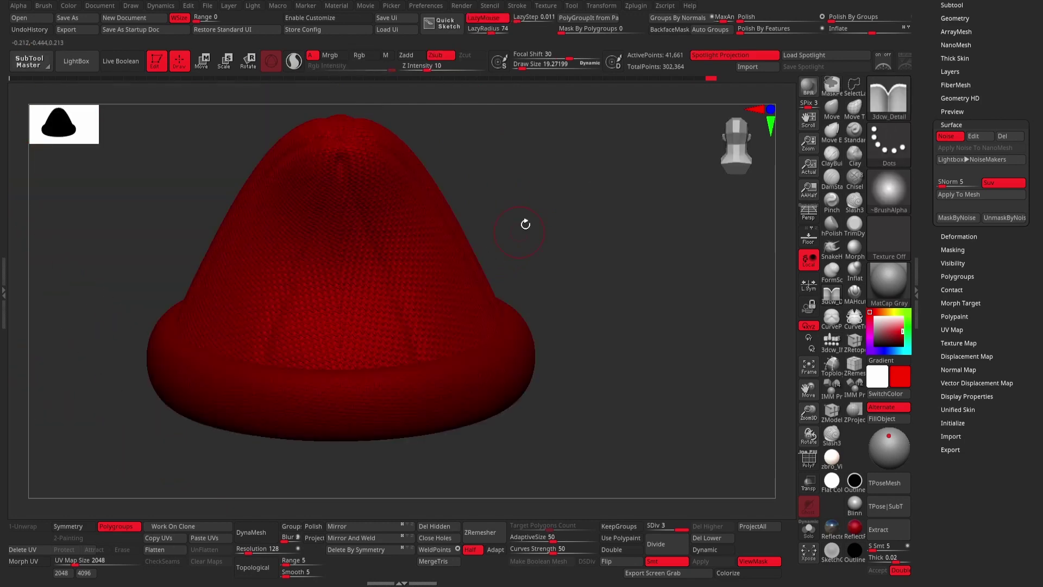
{"action": "mouse_move", "coordinate": [327, 128]}
{"action": "right_mouse_down"}
{"action": "mouse_move", "coordinate": [561, 186]}
{"action": "mouse_move", "coordinate": [641, 293]}
{"action": "mouse_move", "coordinate": [395, 266]}
{"action": "right_mouse_up"}
{"action": "left_click", "coordinate": [395, 266], "text": "alt"}
{"action": "mouse_move", "coordinate": [418, 364]}
{"action": "right_mouse_down"}
{"action": "mouse_move", "coordinate": [401, 298]}
{"action": "mouse_move", "coordinate": [543, 280]}
{"action": "mouse_move", "coordinate": [576, 261]}
{"action": "right_mouse_up"}
{"action": "right_click_drag", "start_coordinate": [546, 358], "coordinate": [597, 263]}
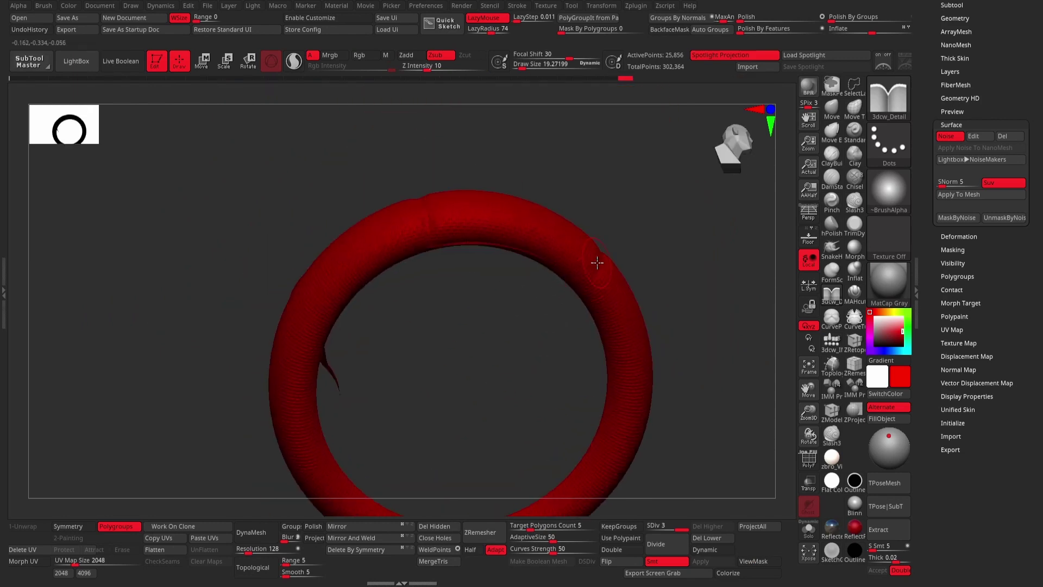
{"action": "mouse_move", "coordinate": [547, 326]}
{"action": "right_mouse_down"}
{"action": "mouse_move", "coordinate": [724, 344]}
{"action": "mouse_move", "coordinate": [652, 389]}
{"action": "mouse_move", "coordinate": [645, 380]}
{"action": "mouse_move", "coordinate": [426, 379]}
{"action": "mouse_move", "coordinate": [170, 242]}
{"action": "mouse_move", "coordinate": [228, 384]}
{"action": "mouse_move", "coordinate": [403, 200]}
{"action": "right_mouse_up"}
{"action": "mouse_move", "coordinate": [409, 238]}
{"action": "right_mouse_down"}
{"action": "mouse_move", "coordinate": [463, 310]}
{"action": "mouse_move", "coordinate": [406, 227]}
{"action": "mouse_move", "coordinate": [640, 297]}
{"action": "mouse_move", "coordinate": [414, 267]}
{"action": "right_mouse_up"}
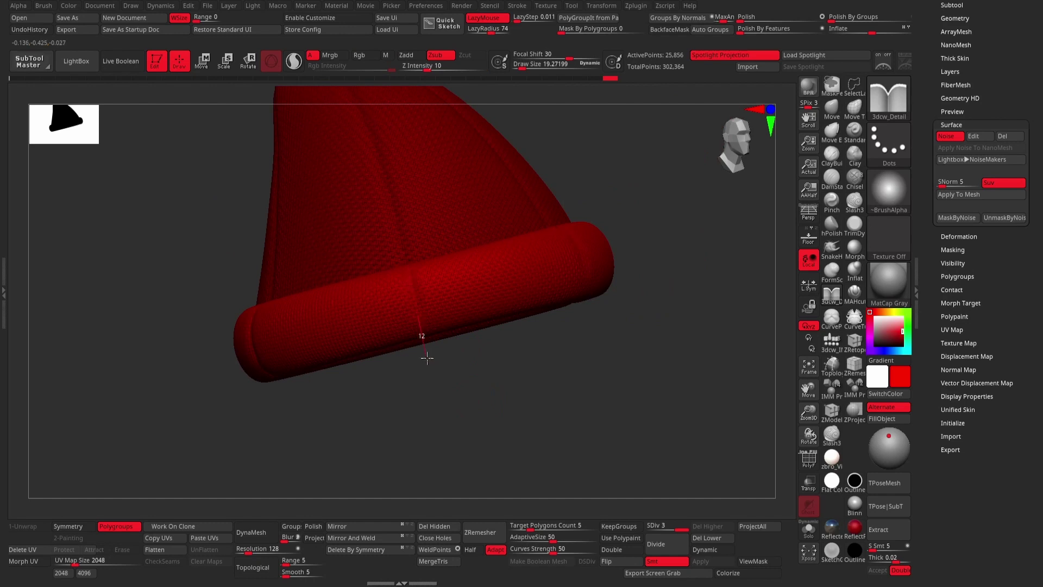
{"action": "right_click_drag", "start_coordinate": [427, 357], "coordinate": [413, 268]}
Toggle Solo off the brim so the whole gnome head and face show again.
{"action": "mouse_move", "coordinate": [581, 243]}
{"action": "right_mouse_down"}
{"action": "mouse_move", "coordinate": [689, 422]}
{"action": "mouse_move", "coordinate": [304, 303]}
{"action": "right_mouse_up"}
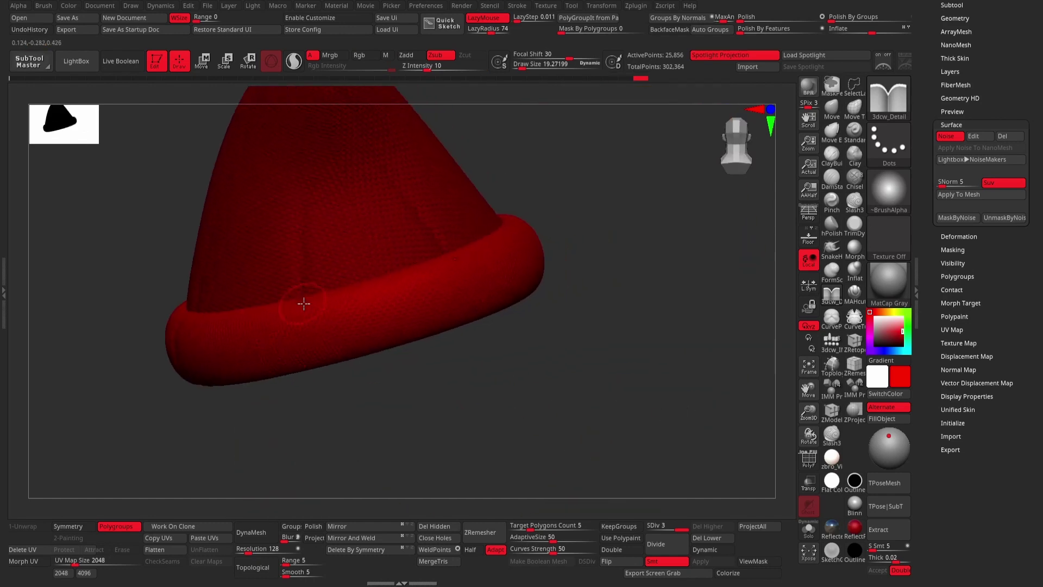
{"action": "right_click_drag", "start_coordinate": [302, 384], "coordinate": [304, 316]}
{"action": "mouse_move", "coordinate": [317, 401]}
{"action": "right_mouse_down"}
{"action": "mouse_move", "coordinate": [612, 309]}
{"action": "mouse_move", "coordinate": [690, 312]}
{"action": "right_mouse_up"}
{"action": "mouse_move", "coordinate": [706, 446]}
{"action": "right_mouse_down"}
{"action": "mouse_move", "coordinate": [605, 326]}
{"action": "mouse_move", "coordinate": [705, 351]}
{"action": "mouse_move", "coordinate": [734, 413]}
{"action": "right_mouse_up"}
{"action": "left_click", "coordinate": [813, 534]}
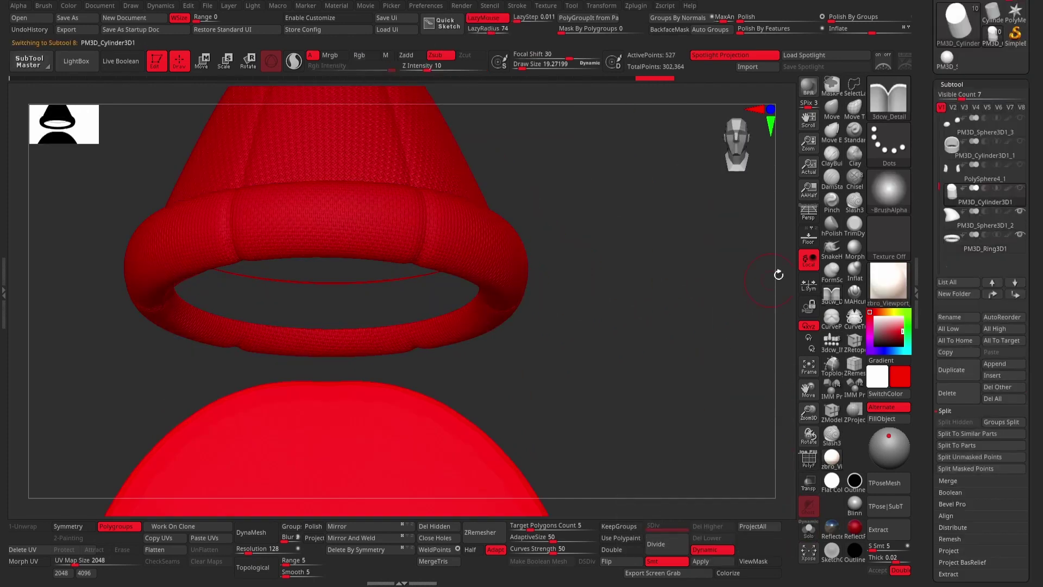
{"action": "mouse_move", "coordinate": [785, 272]}
{"action": "right_mouse_down"}
{"action": "mouse_move", "coordinate": [745, 198]}
{"action": "mouse_move", "coordinate": [599, 187]}
{"action": "mouse_move", "coordinate": [587, 195]}
{"action": "right_mouse_up"}
{"action": "mouse_move", "coordinate": [646, 212]}
{"action": "right_mouse_down"}
{"action": "mouse_move", "coordinate": [591, 296]}
{"action": "mouse_move", "coordinate": [575, 225]}
{"action": "mouse_move", "coordinate": [566, 317]}
{"action": "right_mouse_up"}
Carve a groove where the nose meets the bulge, undoing a stray smoothing stroke.
{"action": "left_click", "coordinate": [567, 316], "text": "alt"}
{"action": "right_click_drag", "start_coordinate": [664, 270], "coordinate": [431, 272]}
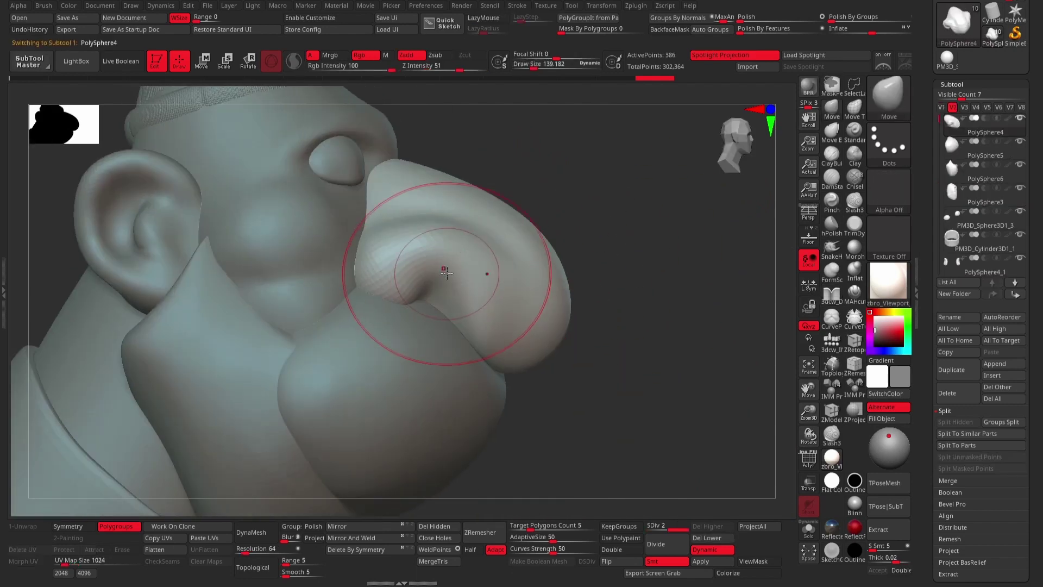
{"action": "mouse_move", "coordinate": [468, 309]}
{"action": "right_mouse_down"}
{"action": "mouse_move", "coordinate": [552, 379]}
{"action": "mouse_move", "coordinate": [513, 354]}
{"action": "right_mouse_up"}
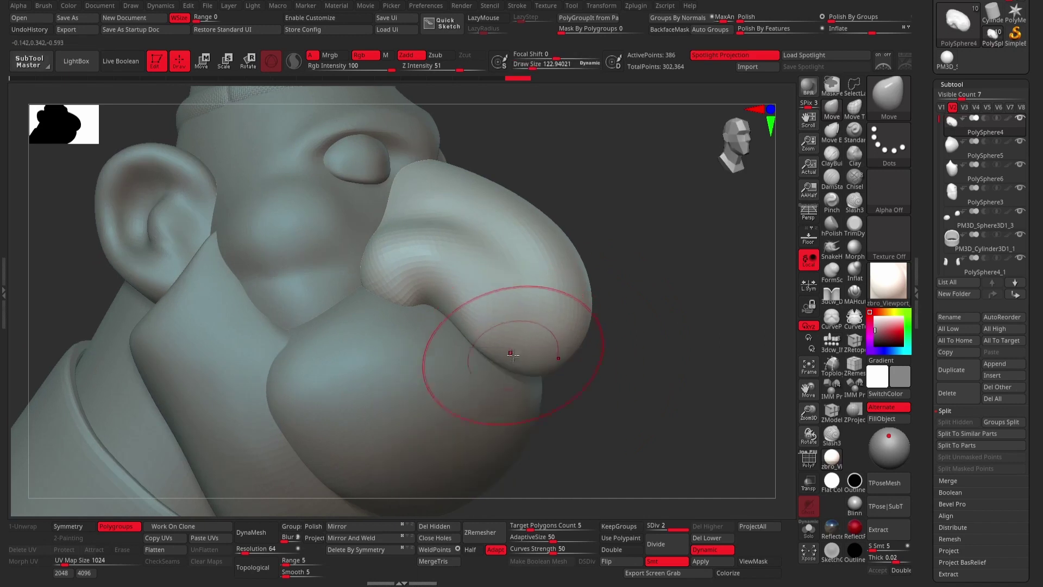
{"action": "right_click_drag", "start_coordinate": [371, 280], "coordinate": [657, 303], "text": "ctrl"}
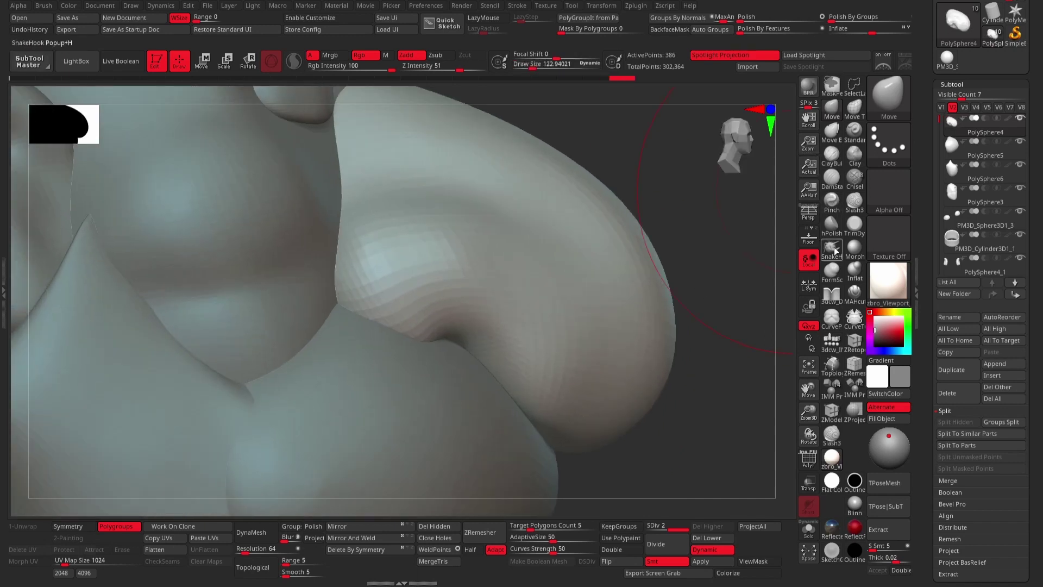
{"action": "key", "text": "space"}
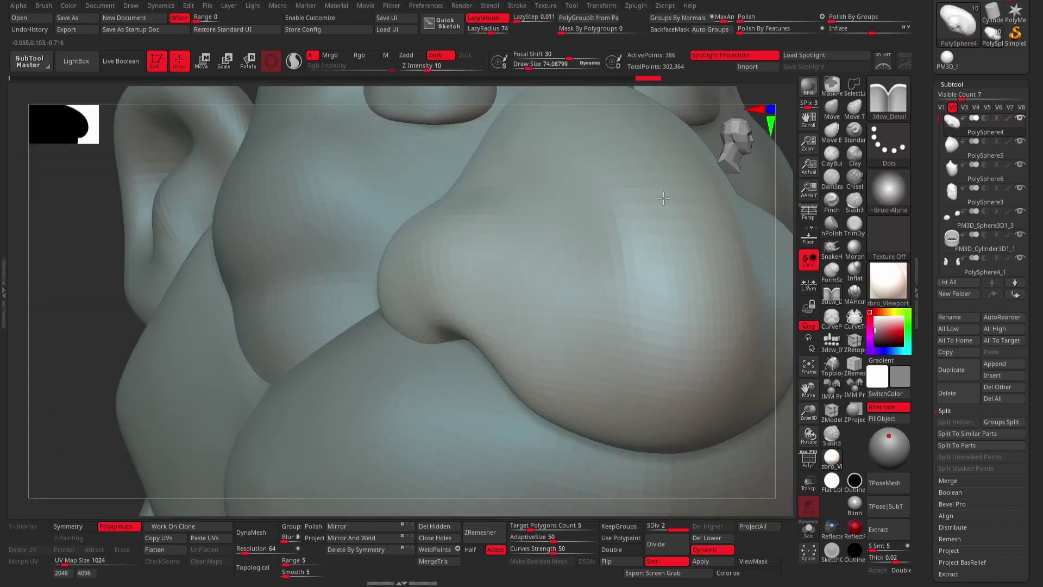
{"action": "key", "text": "ctrl+z"}
{"action": "key", "text": "ctrl+z"}
{"action": "key", "text": "ctrl+z"}
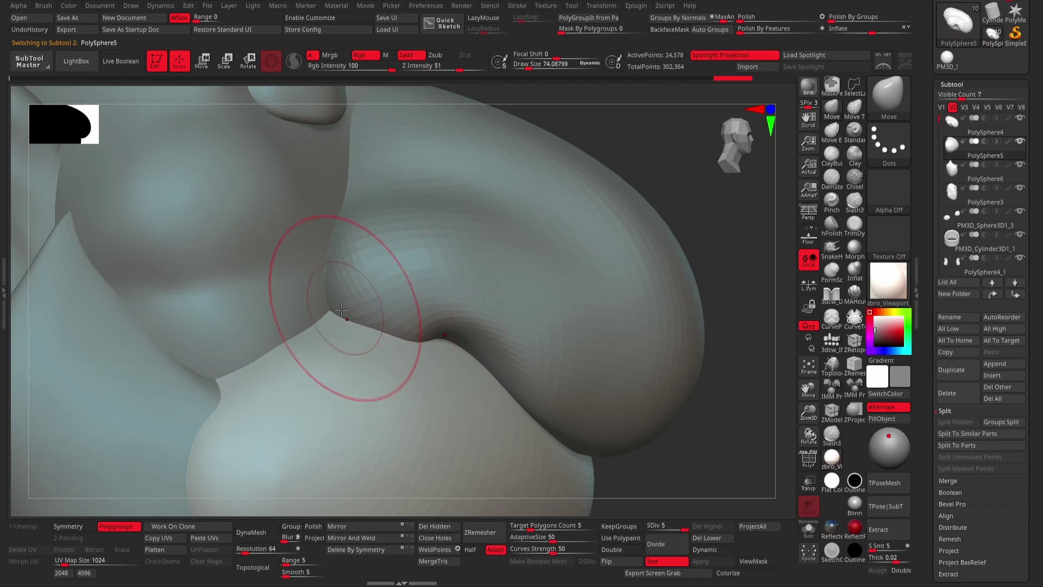
{"action": "key", "text": "ctrl+z"}
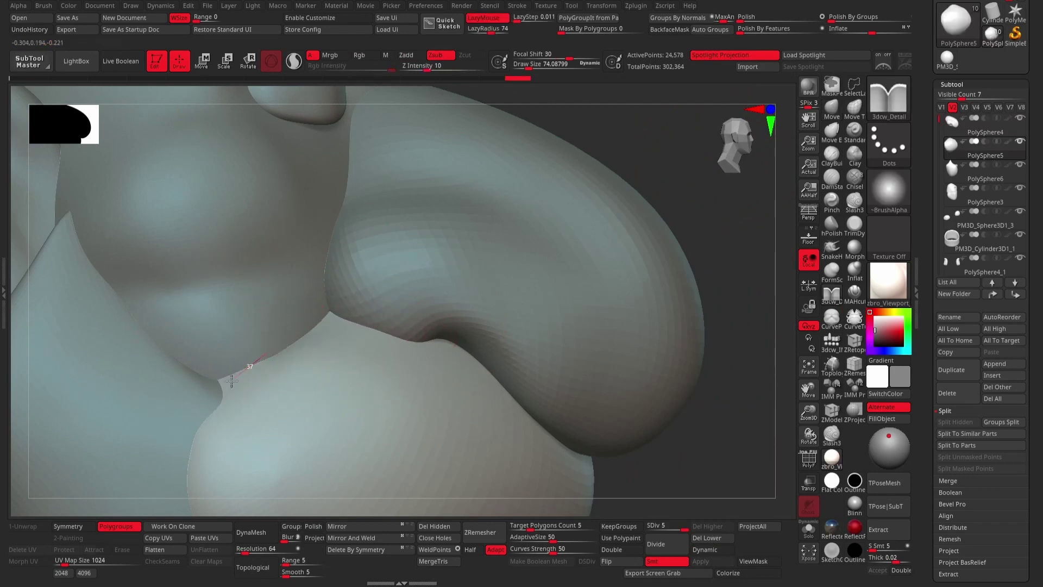
{"action": "left_click_drag", "start_coordinate": [324, 269], "coordinate": [367, 263]}
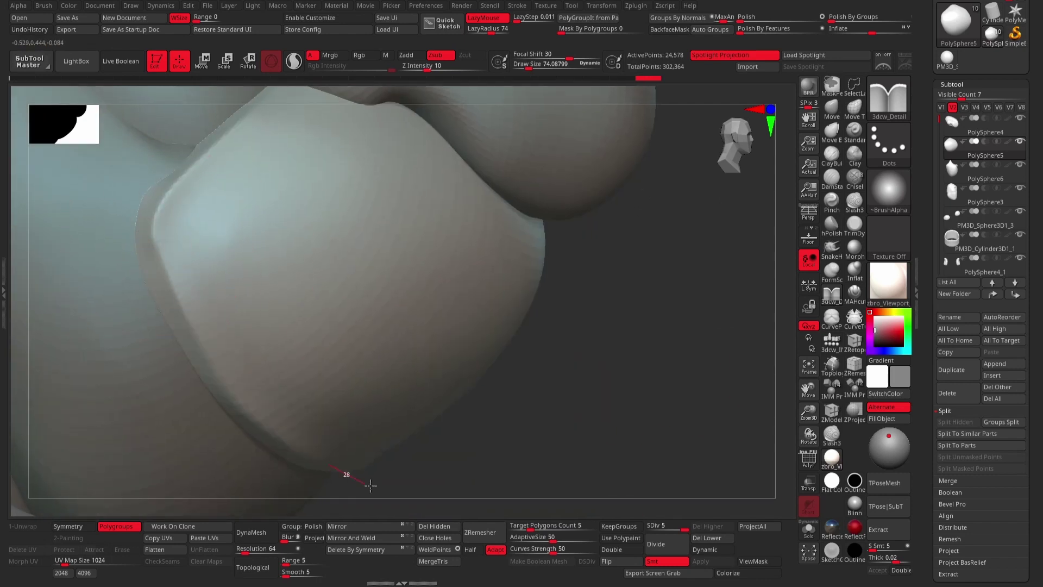
{"action": "left_click_drag", "start_coordinate": [353, 108], "coordinate": [198, 249], "text": "shift"}
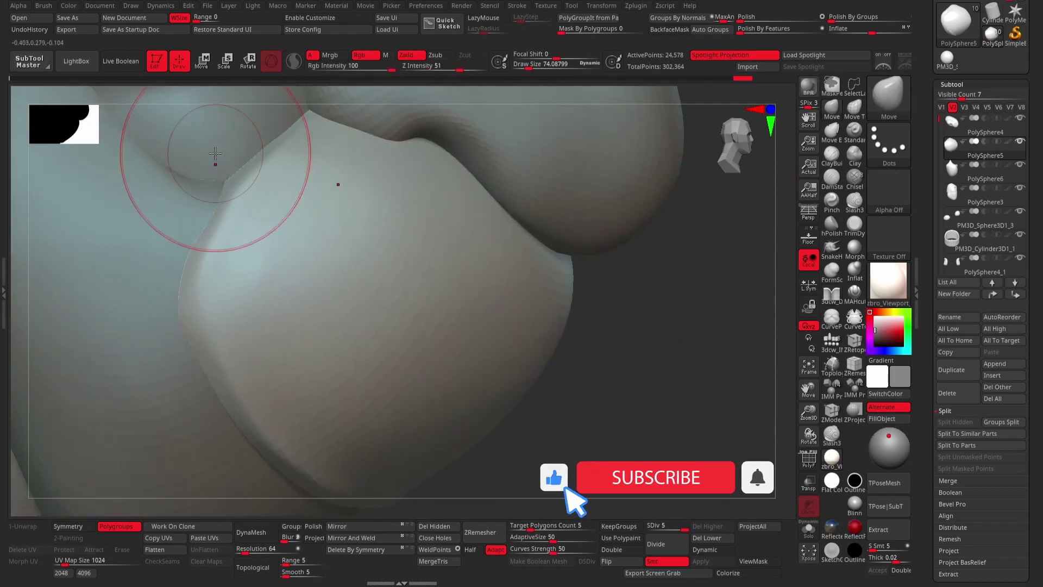
{"action": "key", "text": "ctrl+z"}
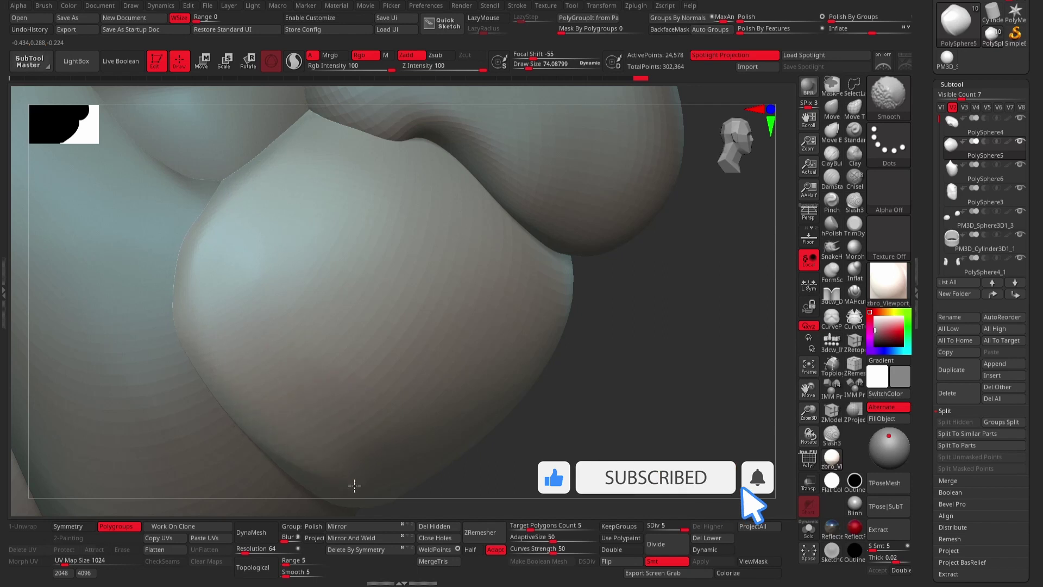
Reshape and smooth the bulge below the nose, undoing a stray dimple.
{"action": "right_click_drag", "start_coordinate": [354, 484], "coordinate": [670, 359]}
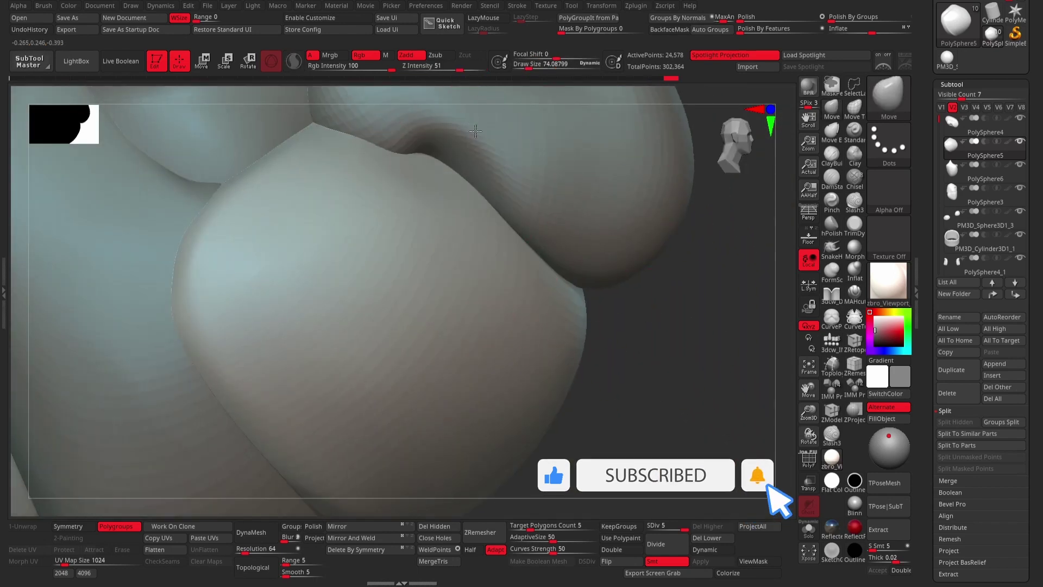
{"action": "key", "text": "1"}
{"action": "key", "text": "ctrl+z"}
{"action": "key", "text": "shift"}
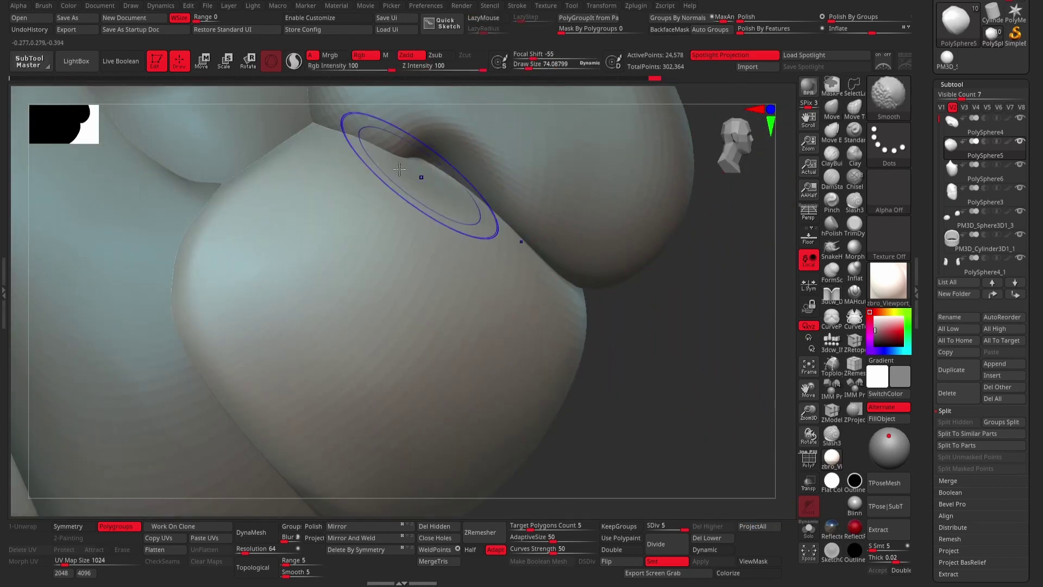
{"action": "key", "text": "f"}
{"action": "mouse_move", "coordinate": [643, 256]}
{"action": "right_mouse_down"}
{"action": "mouse_move", "coordinate": [549, 266]}
{"action": "mouse_move", "coordinate": [542, 295]}
{"action": "right_mouse_up"}
Reselect the nose part and move PolySphere4 directly below PolySphere3 in the Subtool list.
{"action": "left_click", "coordinate": [836, 110]}
{"action": "left_click", "coordinate": [348, 283], "text": "alt"}
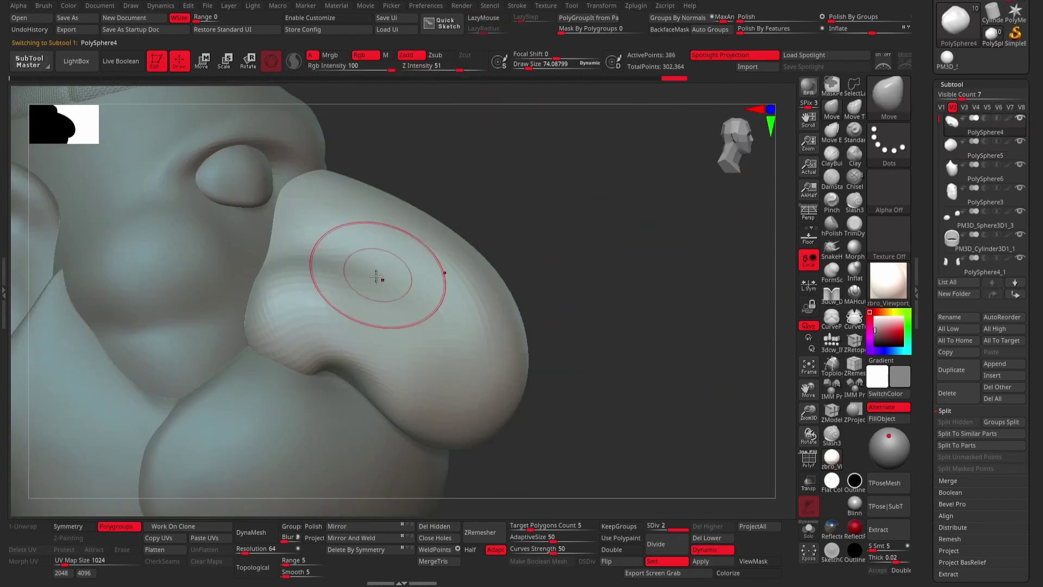
{"action": "right_click_drag", "start_coordinate": [546, 242], "coordinate": [360, 202], "text": "ctrl"}
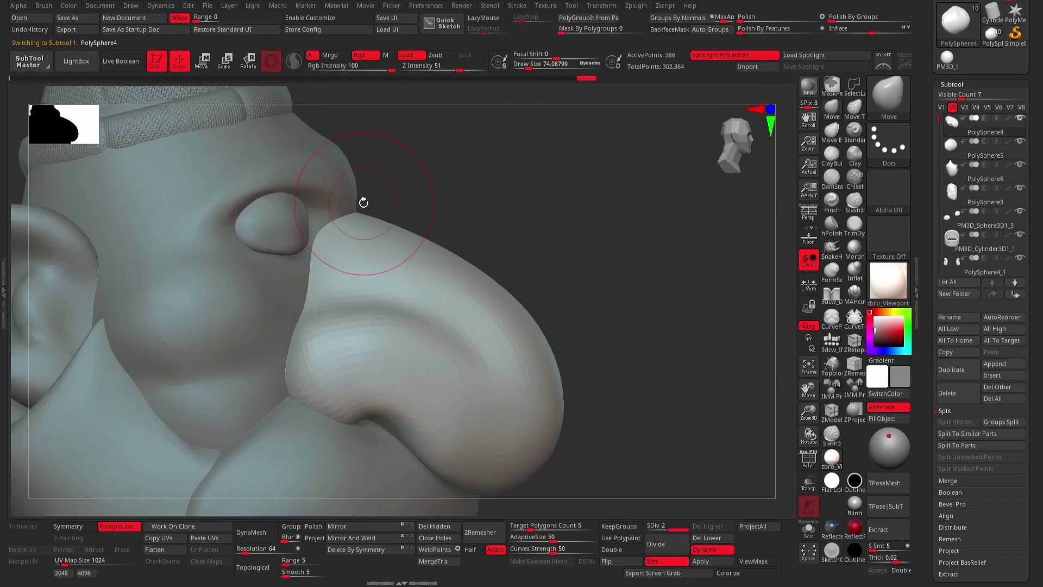
{"action": "left_click", "coordinate": [395, 268], "text": "alt"}
{"action": "mouse_move", "coordinate": [395, 268]}
{"action": "right_mouse_down"}
{"action": "mouse_move", "coordinate": [523, 182]}
{"action": "mouse_move", "coordinate": [486, 197]}
{"action": "right_mouse_up"}
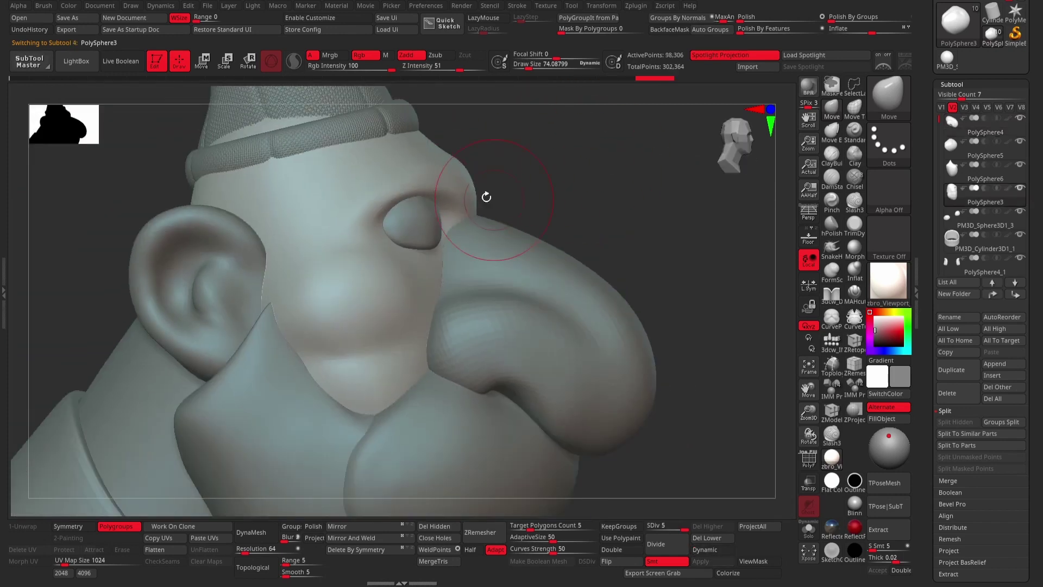
{"action": "left_click_drag", "start_coordinate": [938, 190], "coordinate": [943, 191]}
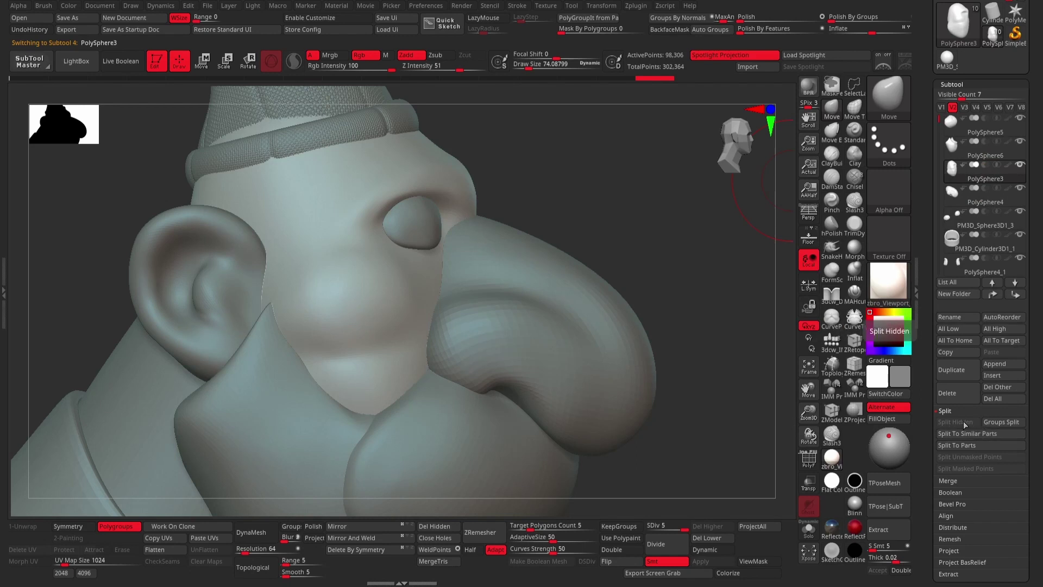
Merge the nose into the head, DynaMesh it at resolution 256, and inspect the seam.
{"action": "left_click", "coordinate": [948, 480]}
{"action": "left_click", "coordinate": [956, 433]}
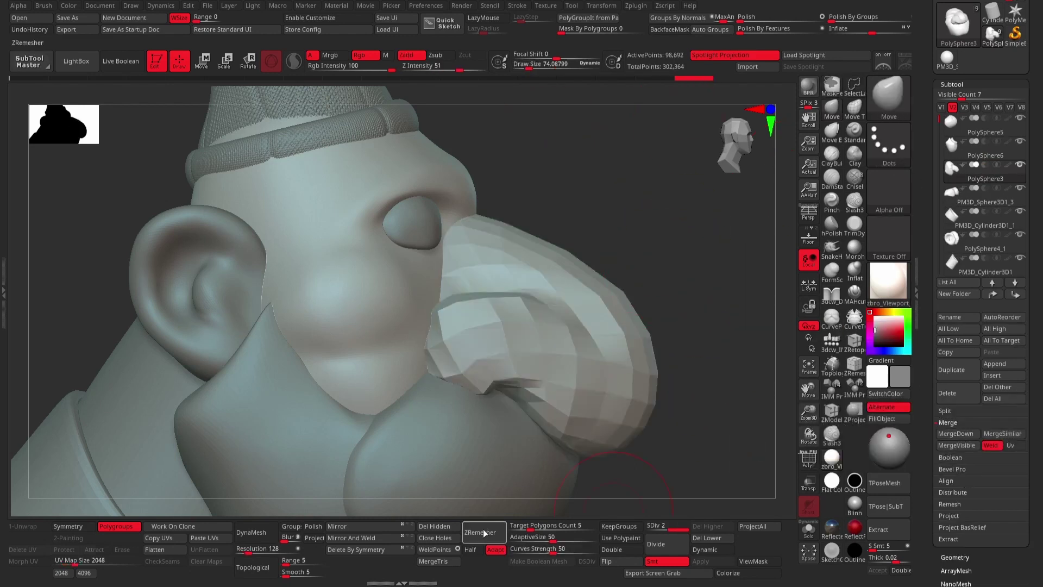
{"action": "left_click", "coordinate": [663, 543]}
{"action": "left_click", "coordinate": [661, 546]}
{"action": "left_click_drag", "start_coordinate": [676, 387], "coordinate": [708, 452]}
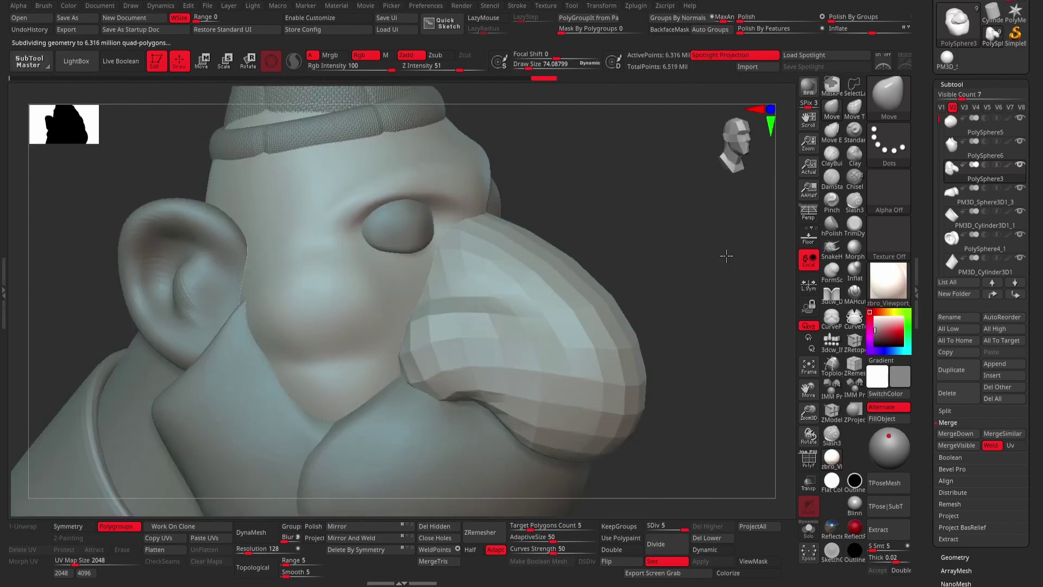
{"action": "left_click_drag", "start_coordinate": [185, 379], "coordinate": [284, 540]}
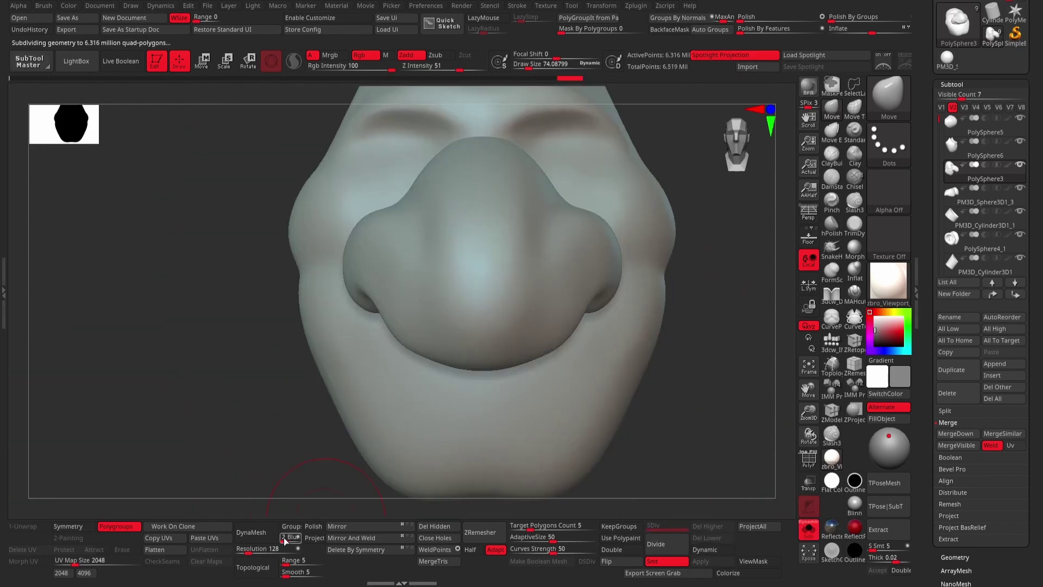
{"action": "mouse_move", "coordinate": [163, 380]}
{"action": "left_mouse_down"}
{"action": "mouse_move", "coordinate": [424, 206]}
{"action": "mouse_move", "coordinate": [338, 326]}
{"action": "left_mouse_up"}
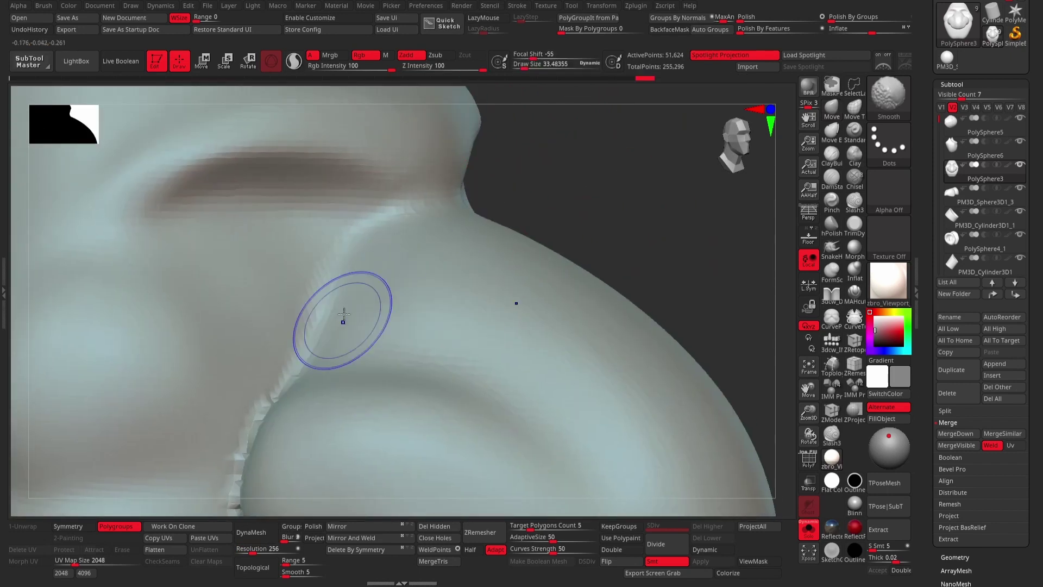
Shift-smooth the jagged crease beside the nose, with the brush shrunk to about 13.7.
{"action": "left_click_drag", "start_coordinate": [349, 249], "coordinate": [303, 331], "text": "shift"}
{"action": "right_click_drag", "start_coordinate": [302, 331], "coordinate": [358, 210]}
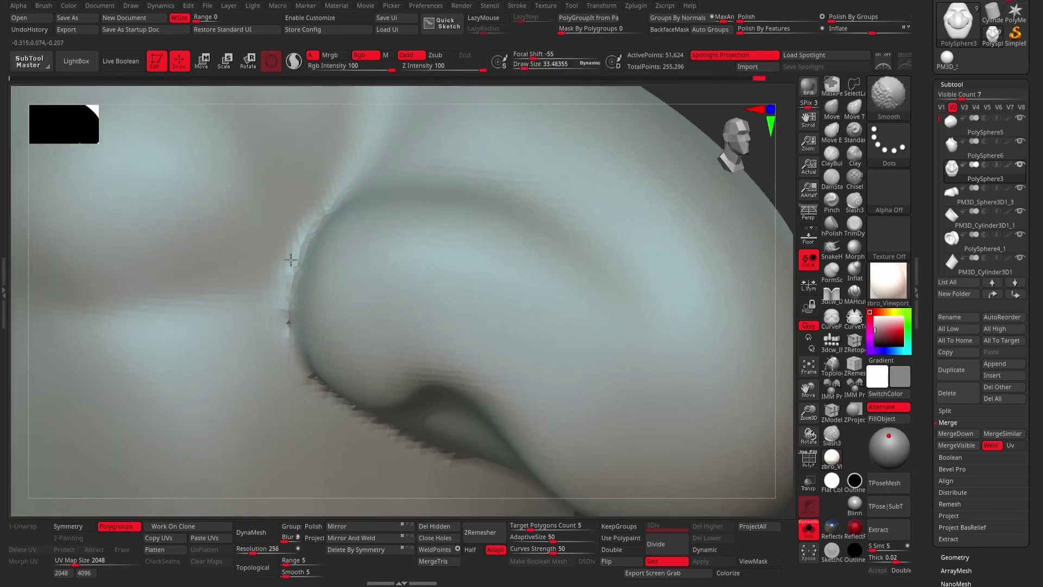
{"action": "mouse_move", "coordinate": [745, 187]}
{"action": "left_mouse_down"}
{"action": "mouse_move", "coordinate": [489, 244]}
{"action": "mouse_move", "coordinate": [276, 276]}
{"action": "left_mouse_up"}
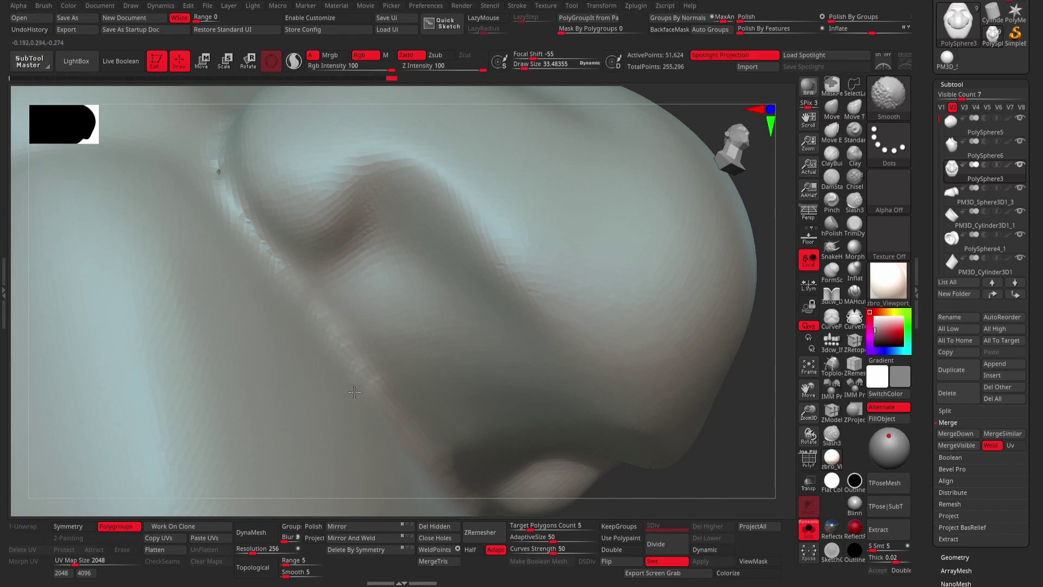
{"action": "right_click_drag", "start_coordinate": [239, 215], "coordinate": [687, 291]}
{"action": "key", "text": "space"}
{"action": "left_click_drag", "start_coordinate": [283, 336], "coordinate": [247, 337]}
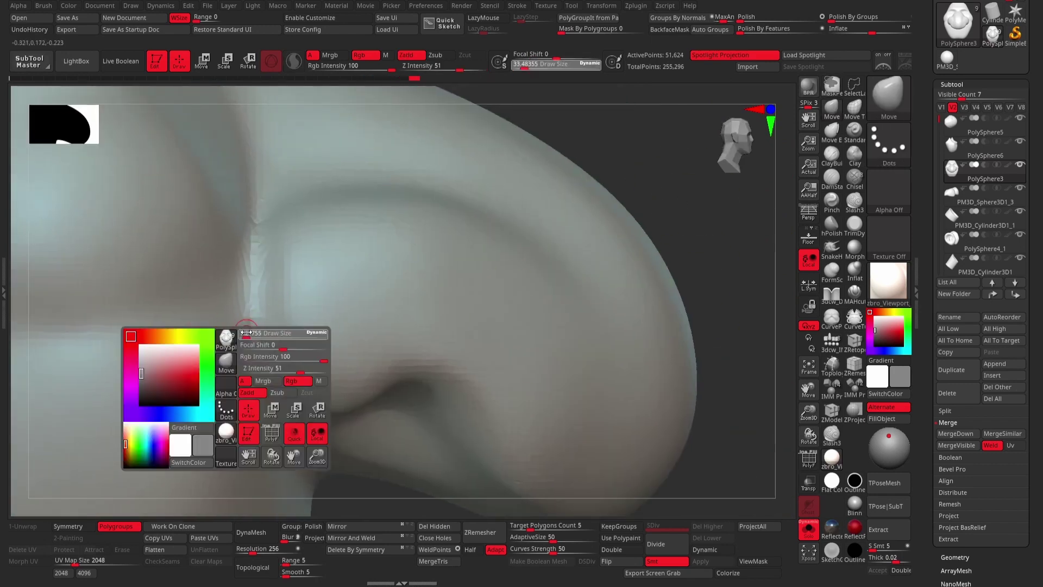
{"action": "right_click_drag", "start_coordinate": [247, 282], "coordinate": [609, 198]}
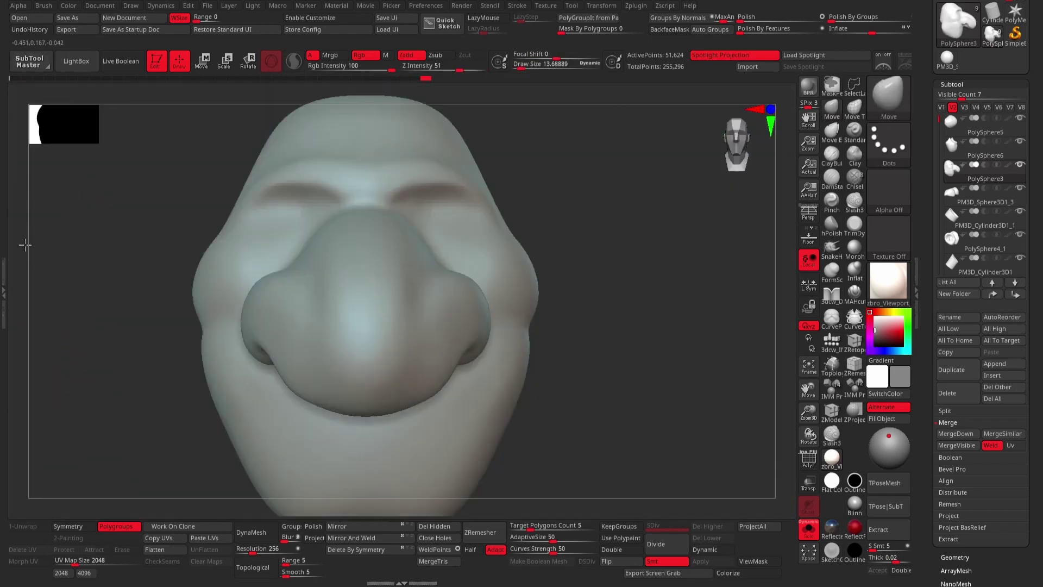
{"action": "right_click_drag", "start_coordinate": [534, 200], "coordinate": [354, 181], "text": "ctrl"}
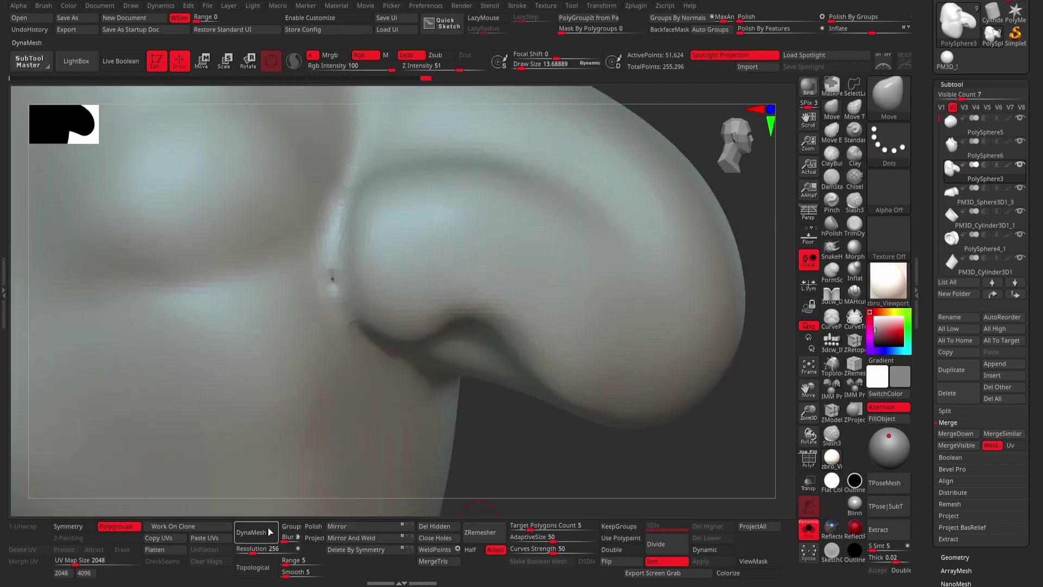
Build clay ridges along the nose side using ClayBuildup with LazyMouse at size 42.
{"action": "key", "text": "b"}
{"action": "key", "text": "c"}
{"action": "key", "text": "b"}
{"action": "key", "text": "space"}
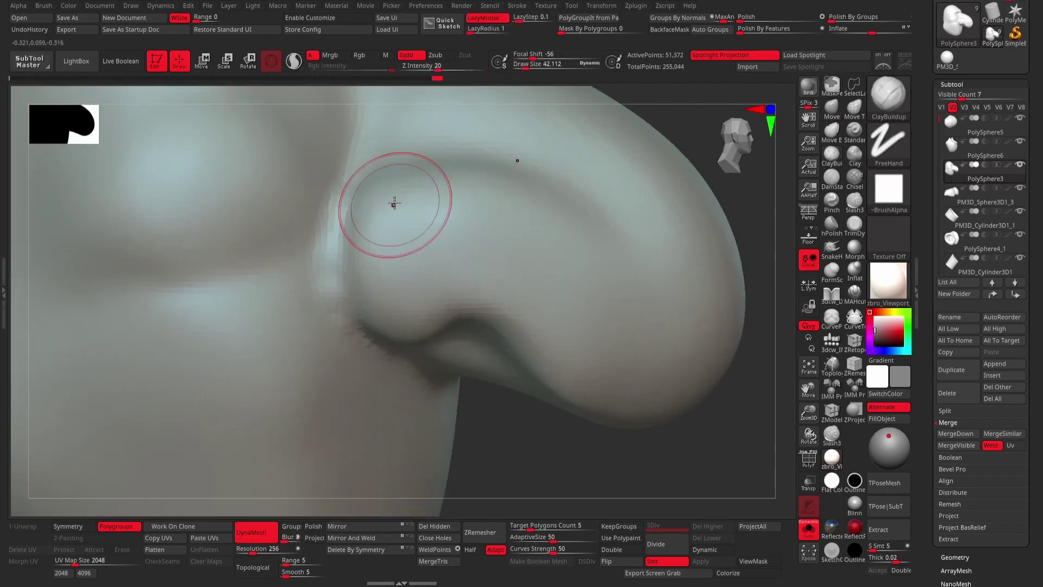
{"action": "left_click_drag", "start_coordinate": [373, 315], "coordinate": [368, 233]}
{"action": "left_click_drag", "start_coordinate": [413, 163], "coordinate": [565, 233]}
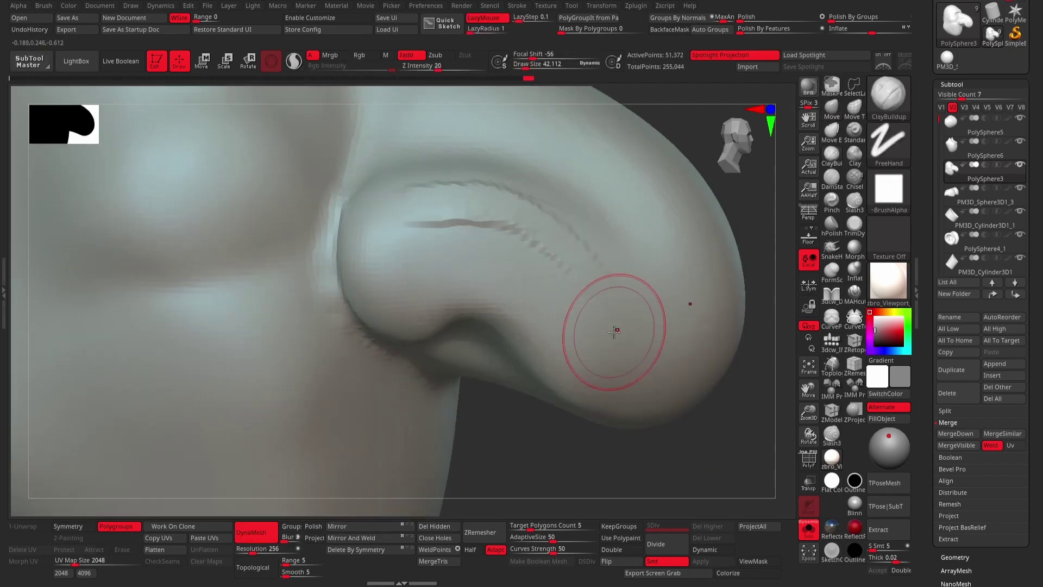
{"action": "mouse_move", "coordinate": [435, 245]}
{"action": "left_mouse_down"}
{"action": "mouse_move", "coordinate": [600, 379]}
{"action": "mouse_move", "coordinate": [473, 194]}
{"action": "left_mouse_up"}
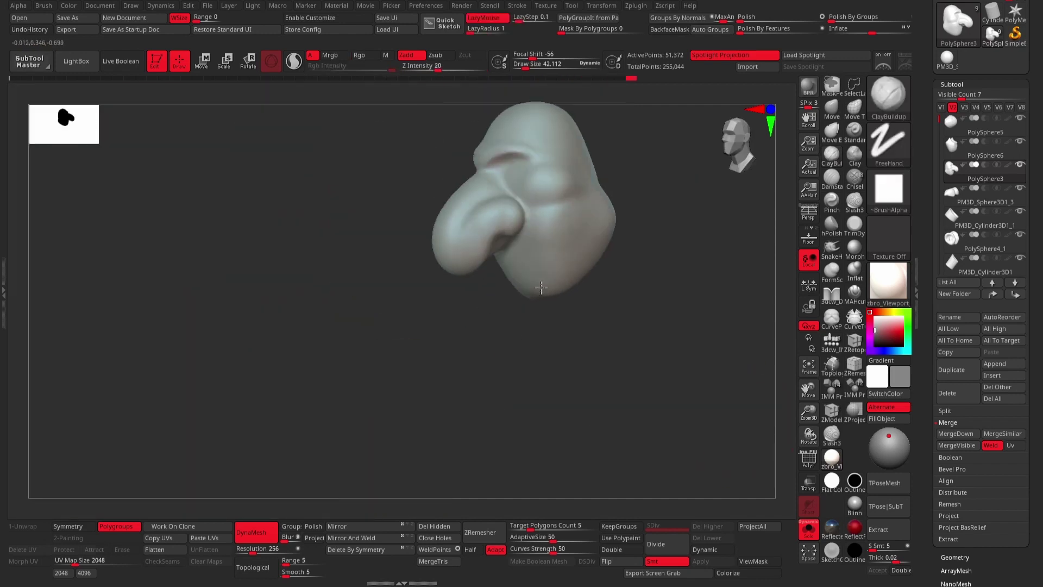
{"action": "mouse_move", "coordinate": [746, 426]}
{"action": "left_mouse_down"}
{"action": "mouse_move", "coordinate": [634, 240]}
{"action": "mouse_move", "coordinate": [442, 325]}
{"action": "mouse_move", "coordinate": [603, 342]}
{"action": "left_mouse_up"}
Pad the cheek and nose tip with ClayBuildup at size 62, smoothing each stroke in.
{"action": "key", "text": "bracketright"}
{"action": "left_click_drag", "start_coordinate": [442, 414], "coordinate": [489, 326]}
{"action": "left_click_drag", "start_coordinate": [521, 423], "coordinate": [523, 359]}
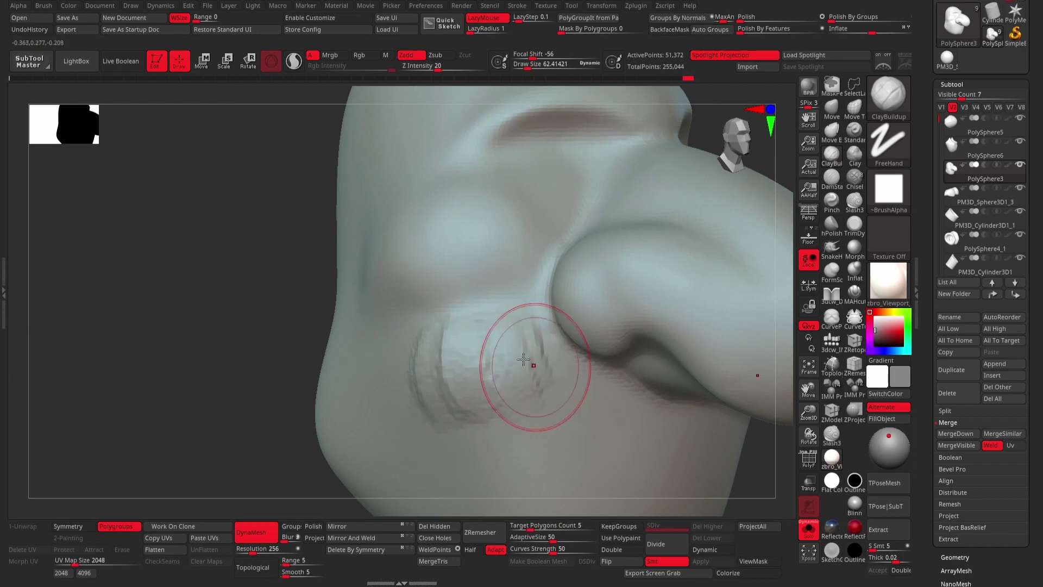
{"action": "left_click_drag", "start_coordinate": [477, 201], "coordinate": [500, 258], "text": "shift"}
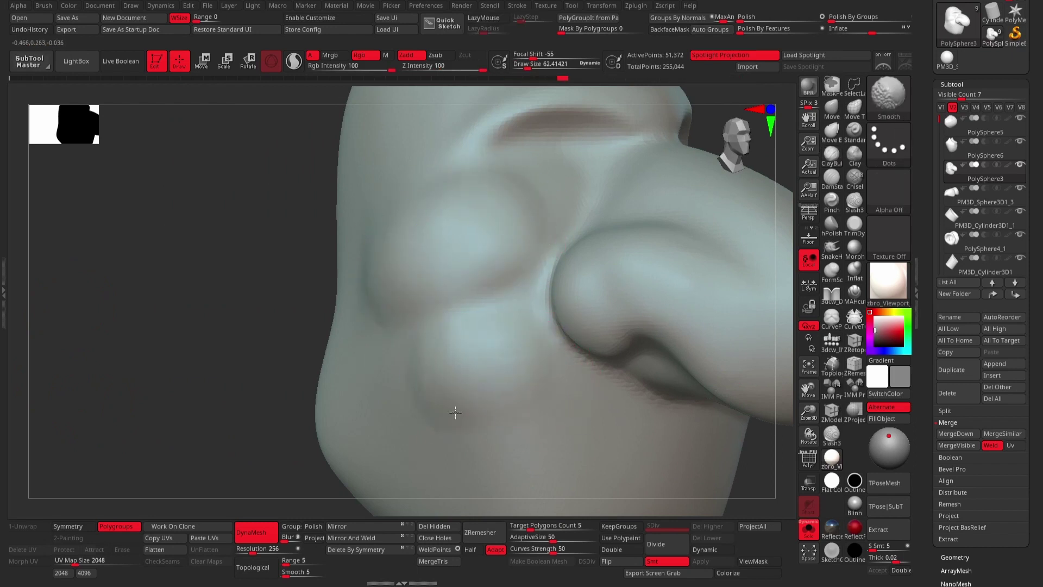
{"action": "mouse_move", "coordinate": [273, 247]}
{"action": "left_mouse_down", "text": "alt"}
{"action": "mouse_move", "coordinate": [531, 175]}
{"action": "mouse_move", "coordinate": [302, 169]}
{"action": "mouse_move", "coordinate": [659, 263]}
{"action": "left_mouse_up", "text": "alt"}
{"action": "left_click_drag", "start_coordinate": [450, 205], "coordinate": [391, 347]}
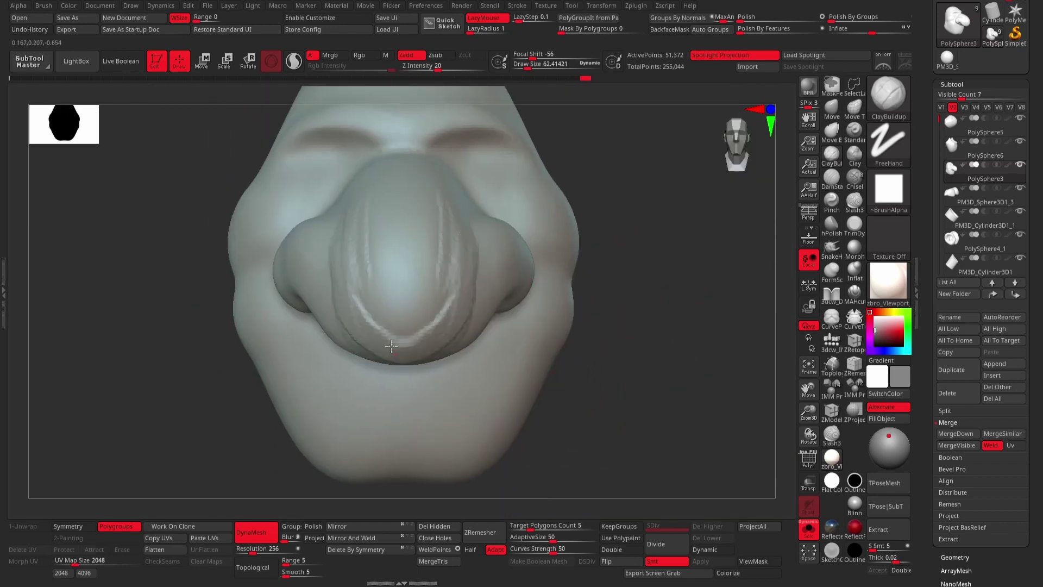
{"action": "left_click_drag", "start_coordinate": [389, 255], "coordinate": [397, 337], "text": "shift"}
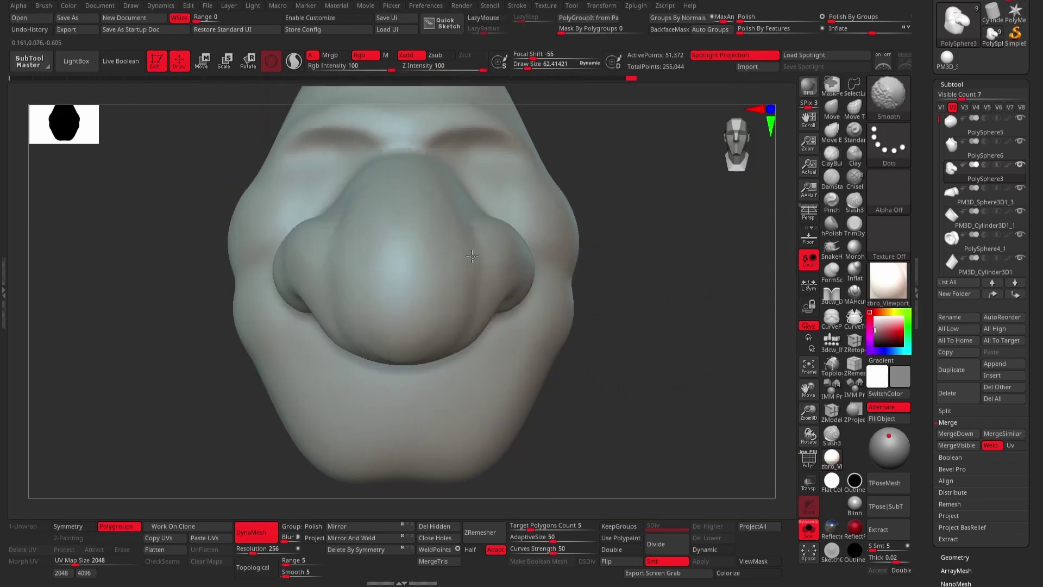
Switch to the Move brush enlarged to about 100, viewing the nose in profile.
{"action": "left_click_drag", "start_coordinate": [648, 280], "coordinate": [628, 299]}
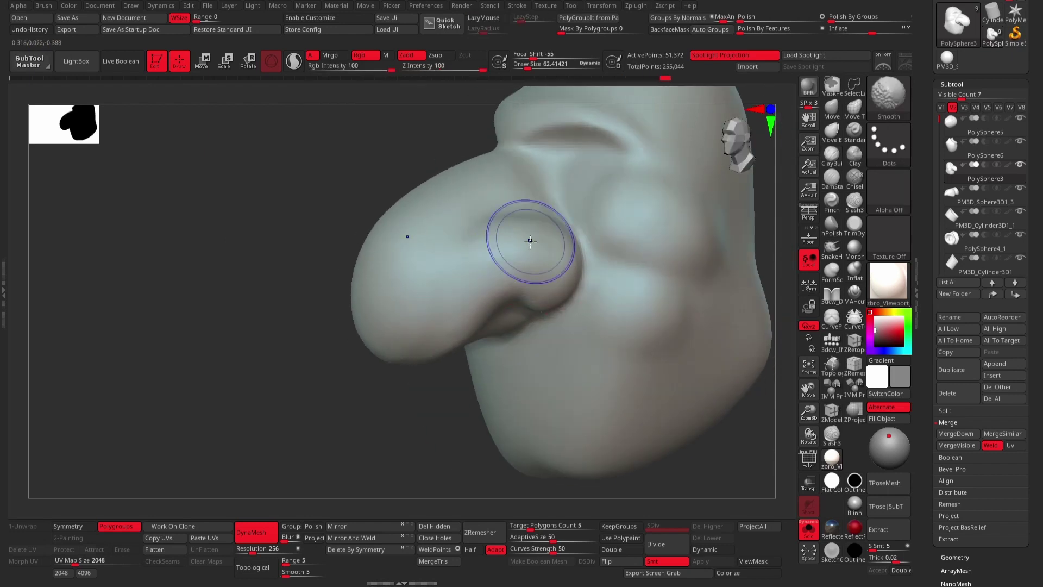
{"action": "mouse_move", "coordinate": [340, 438]}
{"action": "left_mouse_down"}
{"action": "mouse_move", "coordinate": [593, 268]}
{"action": "mouse_move", "coordinate": [650, 252]}
{"action": "mouse_move", "coordinate": [682, 206]}
{"action": "mouse_move", "coordinate": [575, 231]}
{"action": "mouse_move", "coordinate": [433, 235]}
{"action": "left_mouse_up"}
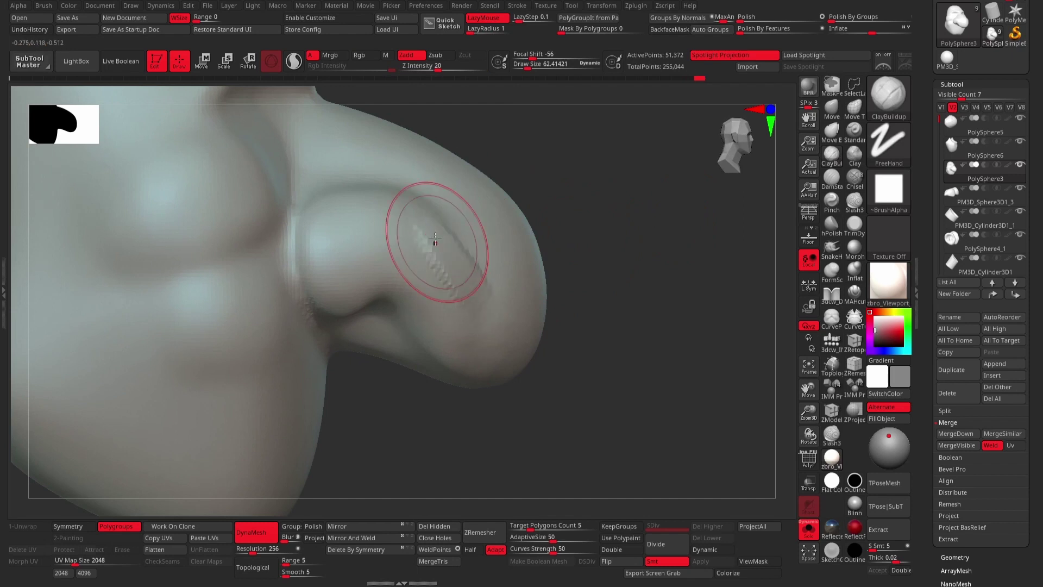
{"action": "key", "text": "b"}
{"action": "key", "text": "m"}
{"action": "key", "text": "v"}
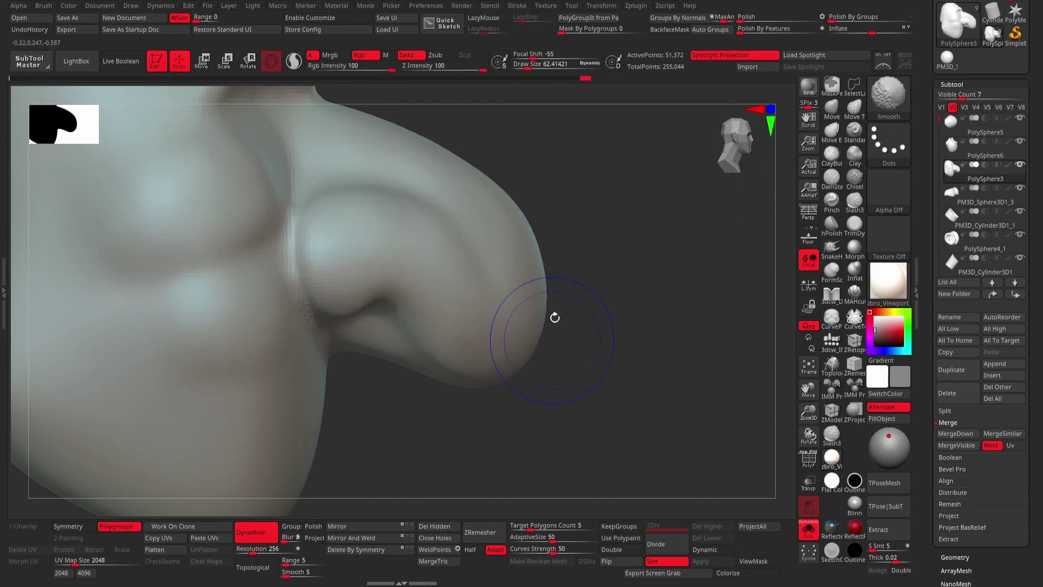
{"action": "mouse_move", "coordinate": [554, 317]}
{"action": "left_mouse_down", "text": "shift"}
{"action": "mouse_move", "coordinate": [664, 175]}
{"action": "mouse_move", "coordinate": [525, 221]}
{"action": "mouse_move", "coordinate": [673, 270]}
{"action": "mouse_move", "coordinate": [684, 337]}
{"action": "mouse_move", "coordinate": [649, 214]}
{"action": "left_mouse_up", "text": "shift"}
{"action": "key", "text": "space"}
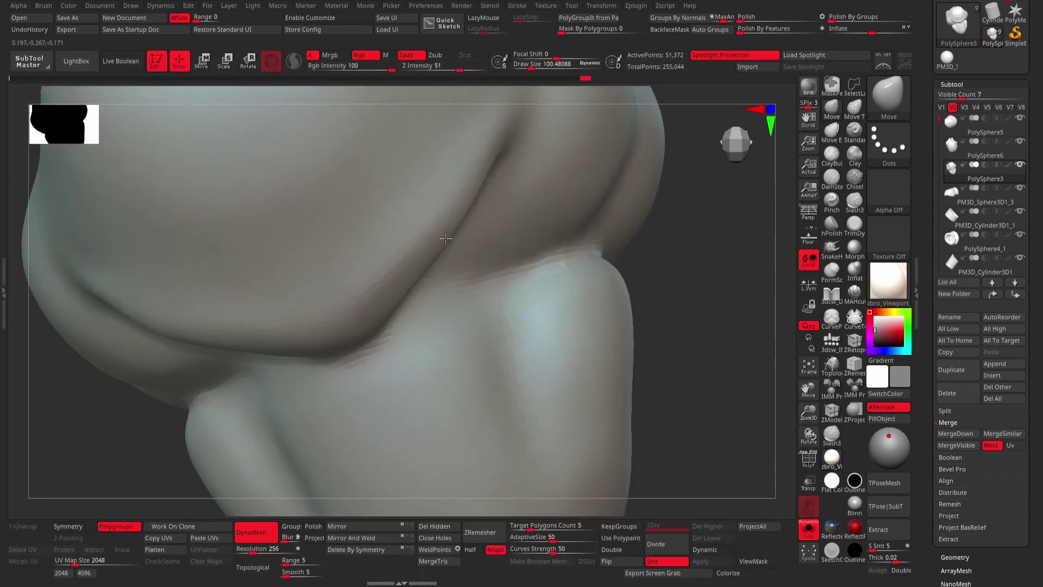
Lift the nose tip slightly with the Move brush at about size 68.
{"action": "left_click_drag", "start_coordinate": [446, 238], "coordinate": [385, 279]}
{"action": "mouse_move", "coordinate": [685, 260]}
{"action": "left_mouse_down"}
{"action": "mouse_move", "coordinate": [729, 226]}
{"action": "mouse_move", "coordinate": [622, 203]}
{"action": "mouse_move", "coordinate": [571, 242]}
{"action": "mouse_move", "coordinate": [420, 280]}
{"action": "left_mouse_up"}
{"action": "key", "text": "space"}
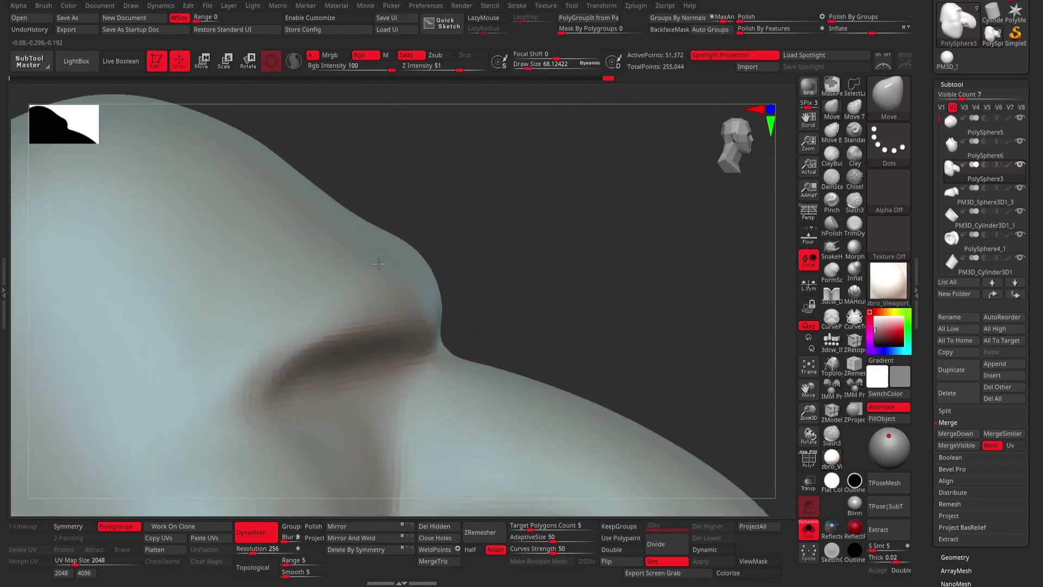
{"action": "mouse_move", "coordinate": [440, 329]}
{"action": "left_mouse_down"}
{"action": "mouse_move", "coordinate": [430, 303]}
{"action": "mouse_move", "coordinate": [439, 297]}
{"action": "left_mouse_up"}
{"action": "key", "text": "space"}
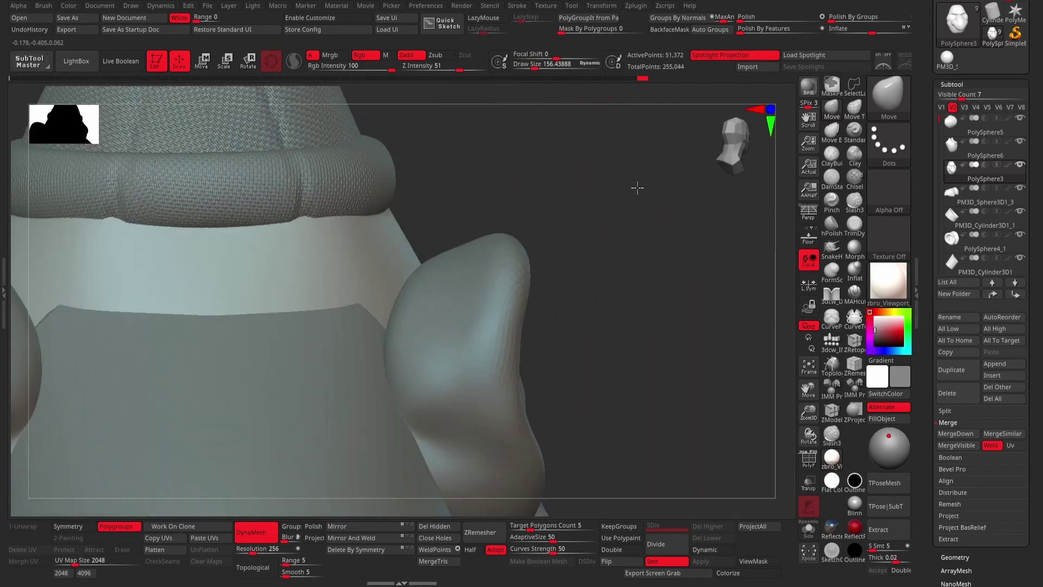
Solo the head, move the ear subtool below it, and confirm Merge Down.
{"action": "left_click_drag", "start_coordinate": [489, 280], "coordinate": [504, 154]}
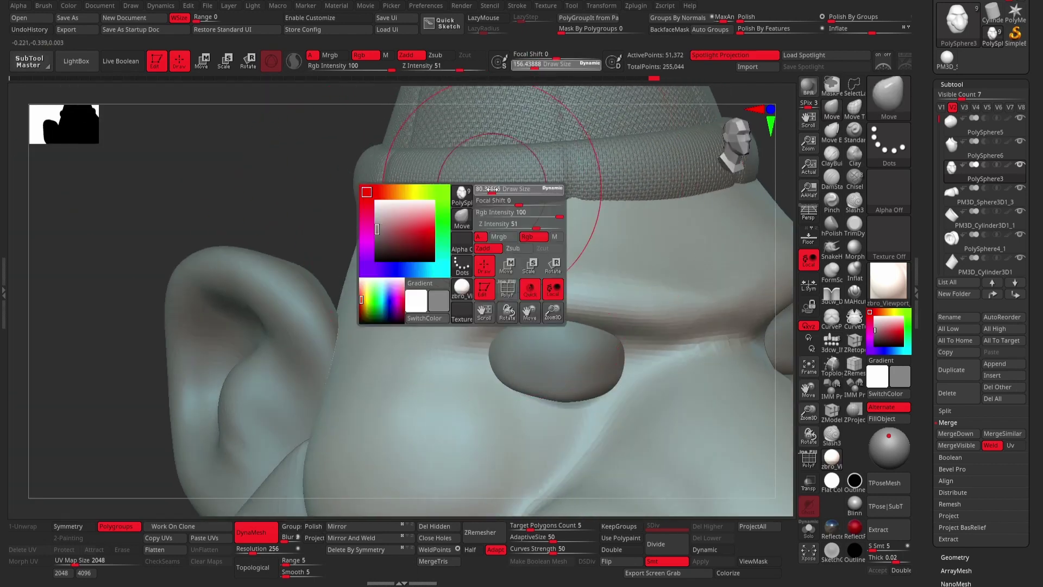
{"action": "mouse_move", "coordinate": [312, 175]}
{"action": "left_mouse_down"}
{"action": "mouse_move", "coordinate": [333, 195]}
{"action": "mouse_move", "coordinate": [760, 191]}
{"action": "mouse_move", "coordinate": [379, 283]}
{"action": "left_mouse_up"}
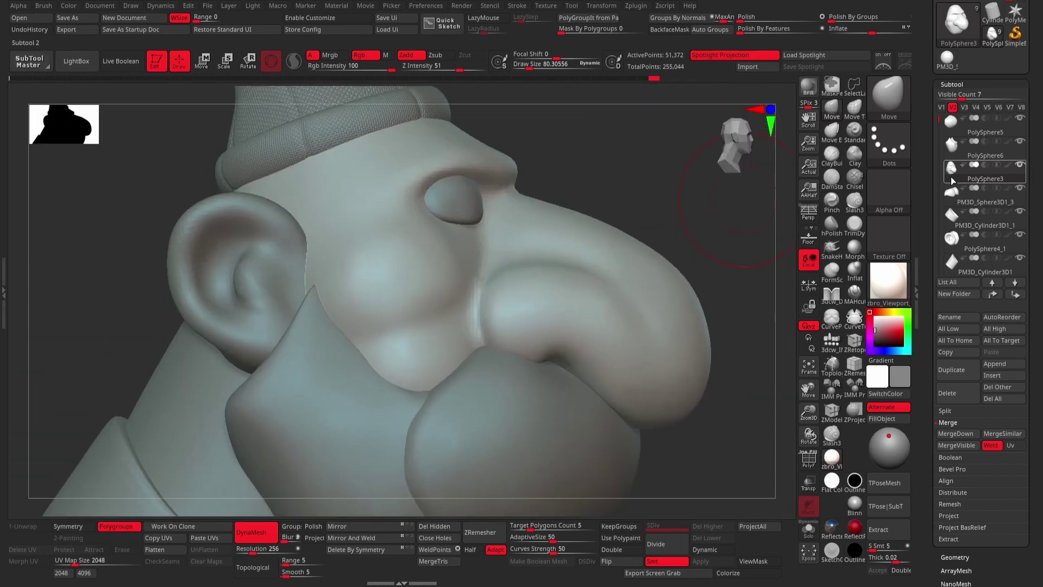
{"action": "left_click", "coordinate": [1020, 164], "text": "shift"}
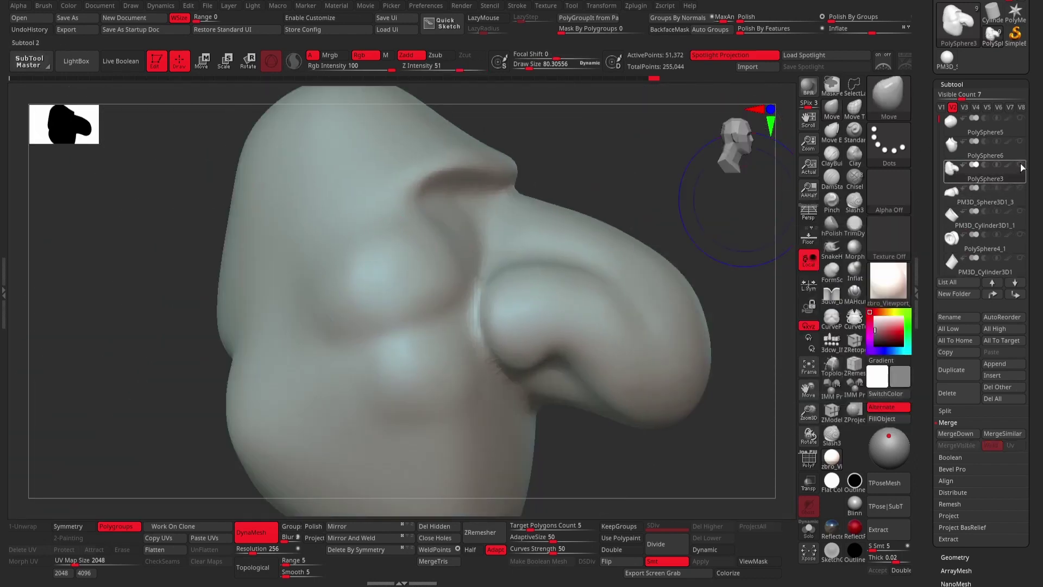
{"action": "left_click_drag", "start_coordinate": [952, 239], "coordinate": [950, 191]}
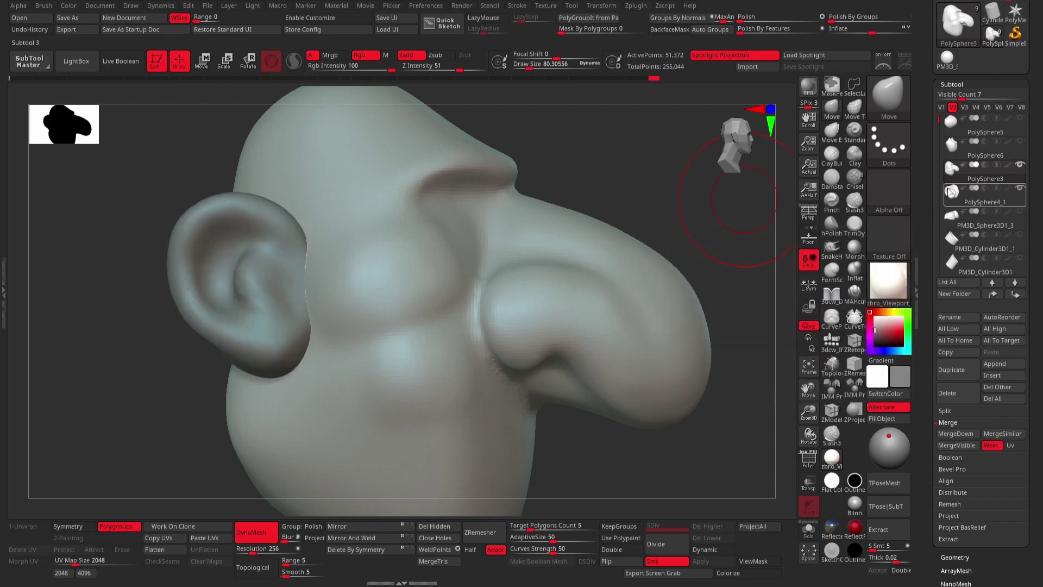
{"action": "left_click", "coordinate": [958, 435]}
{"action": "left_click", "coordinate": [857, 456]}
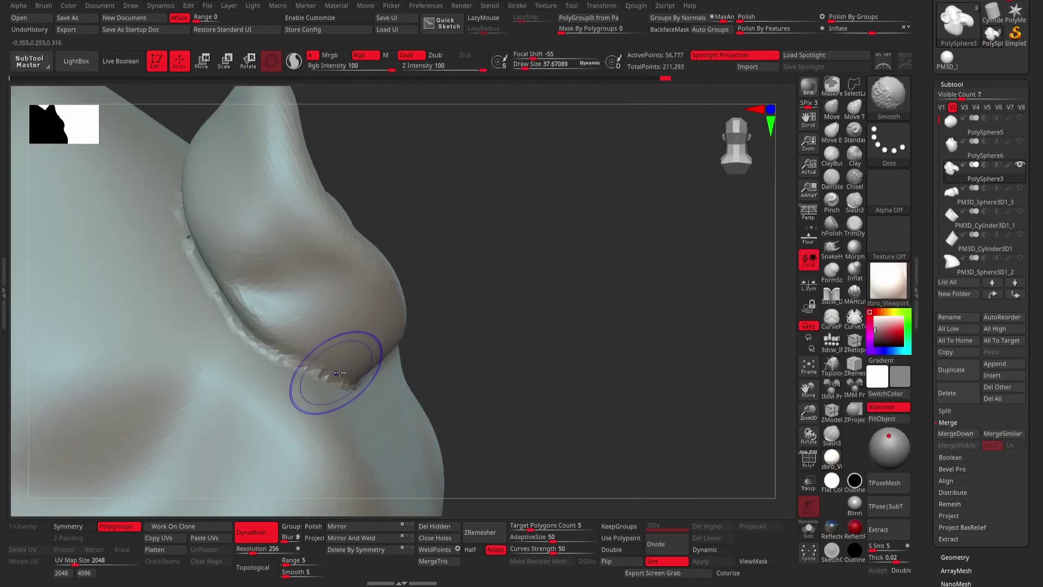
Reshape the ear's inner fold with a detail brush and Shift-smooth it.
{"action": "left_click_drag", "start_coordinate": [511, 250], "coordinate": [228, 264]}
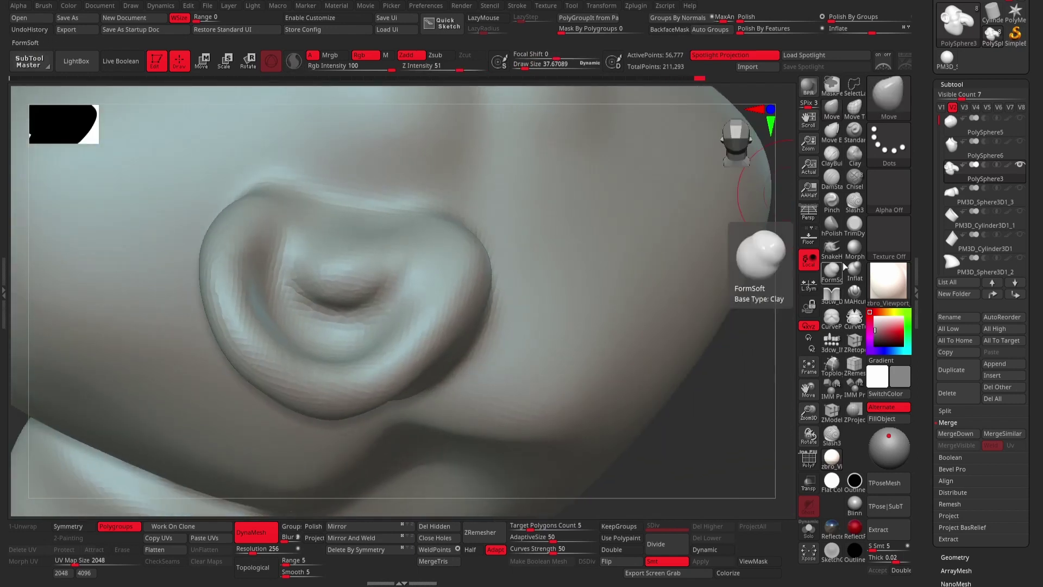
{"action": "left_click", "coordinate": [831, 294]}
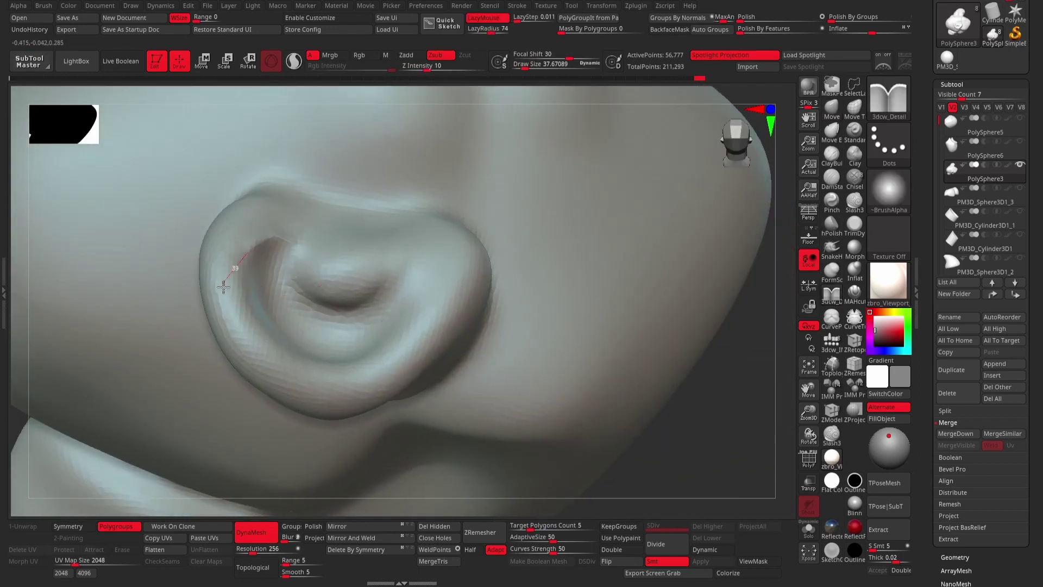
{"action": "key", "text": "shift"}
{"action": "mouse_move", "coordinate": [326, 296]}
{"action": "left_mouse_down"}
{"action": "mouse_move", "coordinate": [349, 303]}
{"action": "mouse_move", "coordinate": [356, 246]}
{"action": "mouse_move", "coordinate": [739, 297]}
{"action": "mouse_move", "coordinate": [658, 303]}
{"action": "left_mouse_up"}
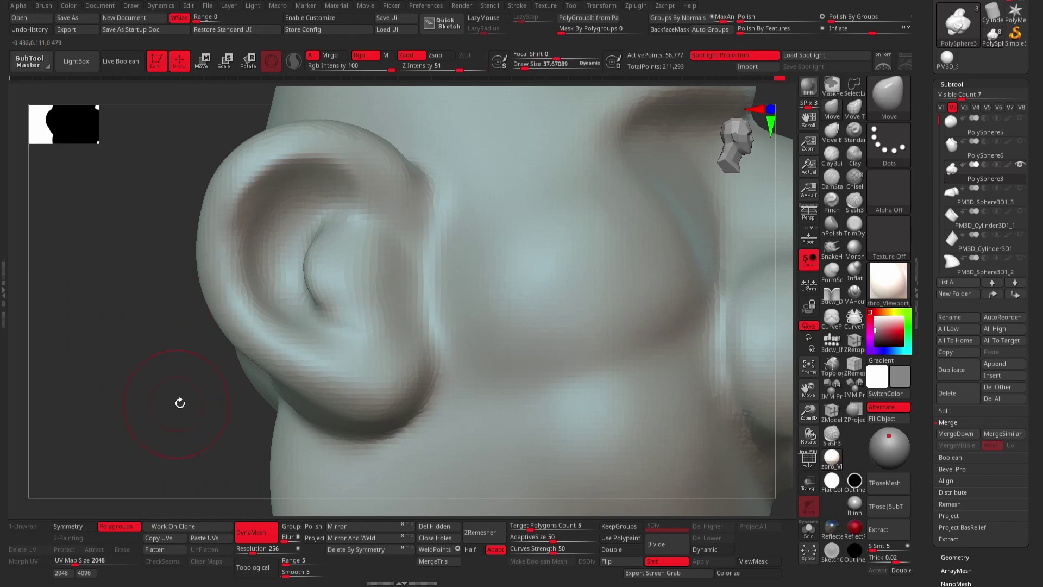
{"action": "mouse_move", "coordinate": [179, 400]}
{"action": "left_mouse_down"}
{"action": "mouse_move", "coordinate": [141, 378]}
{"action": "mouse_move", "coordinate": [602, 204]}
{"action": "left_mouse_up"}
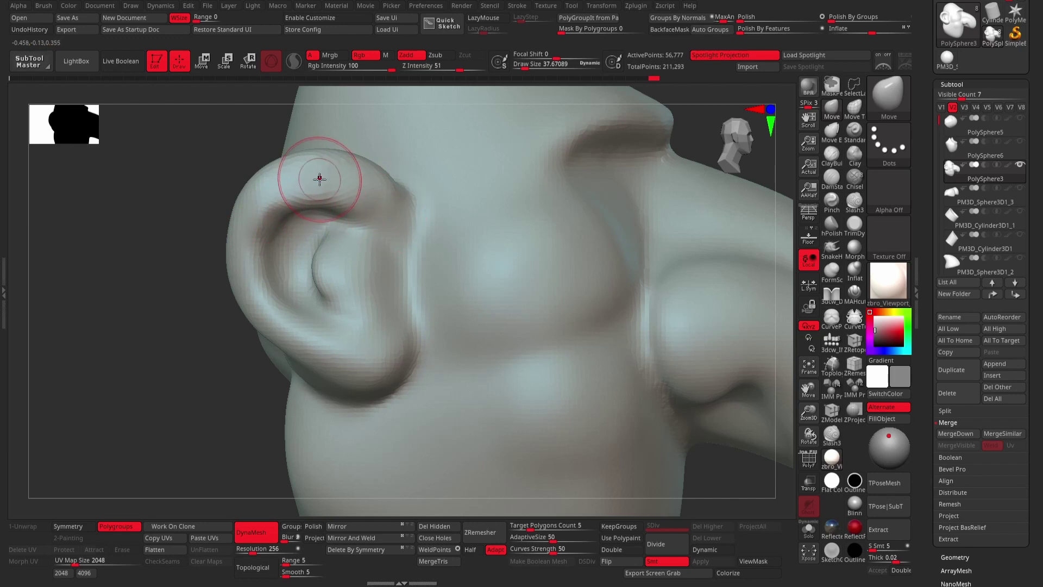
{"action": "key", "text": "shift"}
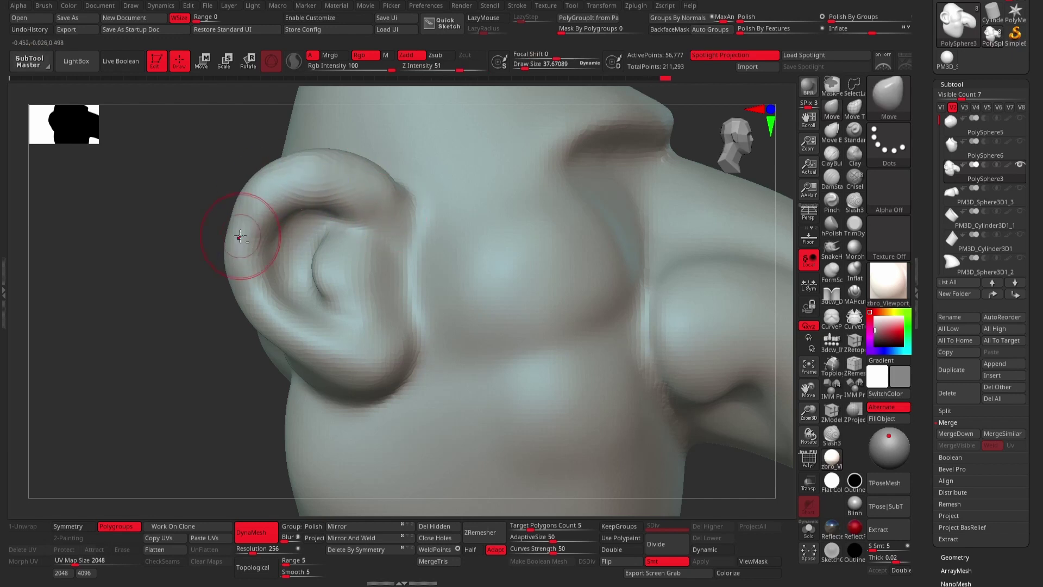
Smooth the ear rim and cheek seam with the brush at about size 42.
{"action": "left_click_drag", "start_coordinate": [135, 386], "coordinate": [116, 350], "text": "alt"}
{"action": "key", "text": "space"}
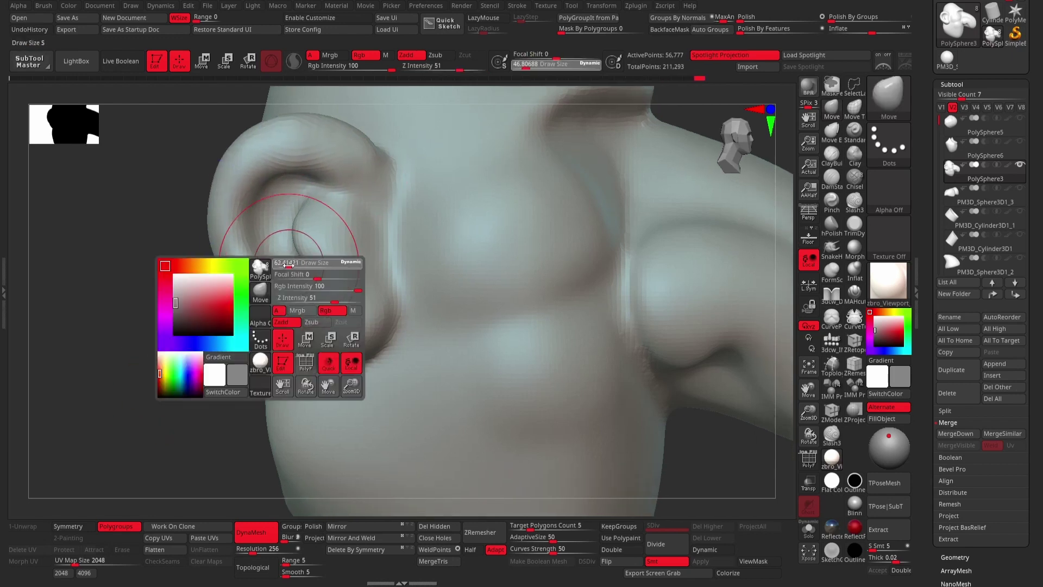
{"action": "key", "text": "space"}
{"action": "left_click_drag", "start_coordinate": [279, 331], "coordinate": [258, 254]}
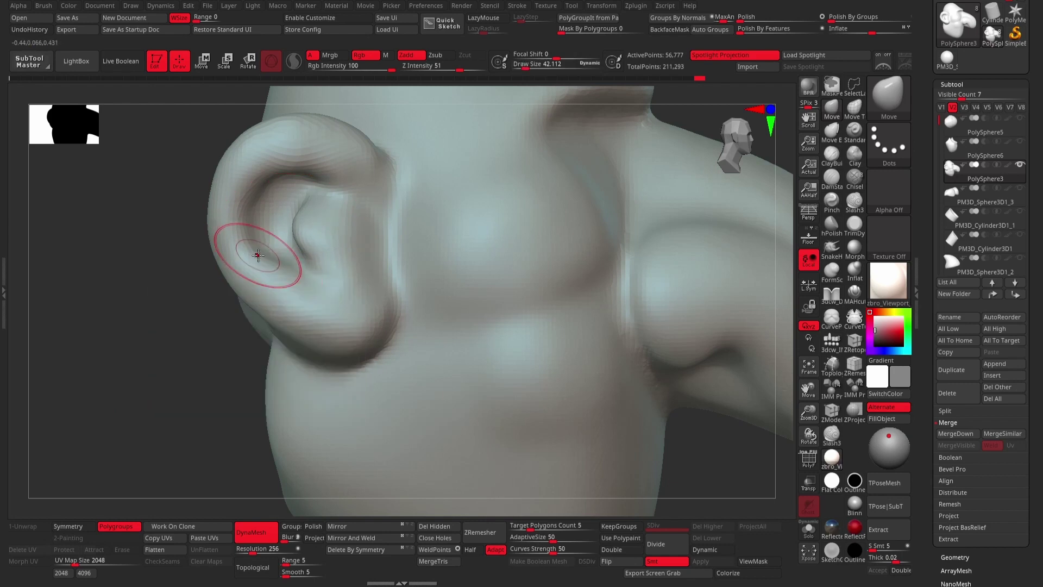
{"action": "left_click_drag", "start_coordinate": [161, 315], "coordinate": [248, 206]}
{"action": "left_click_drag", "start_coordinate": [188, 284], "coordinate": [292, 263]}
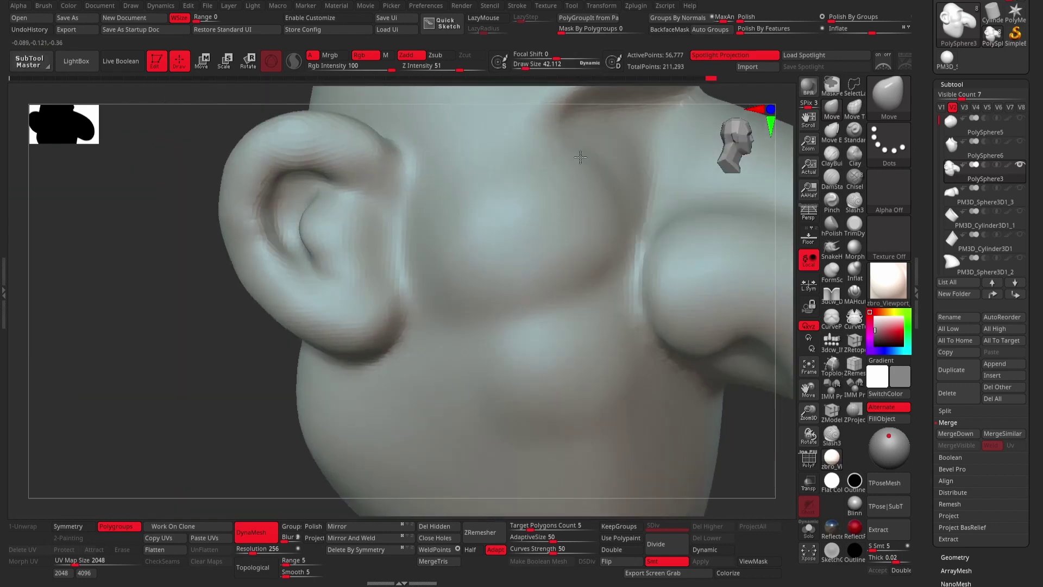
{"action": "mouse_move", "coordinate": [208, 212]}
{"action": "left_mouse_down", "text": "shift"}
{"action": "mouse_move", "coordinate": [217, 175]}
{"action": "mouse_move", "coordinate": [56, 379]}
{"action": "left_mouse_up", "text": "shift"}
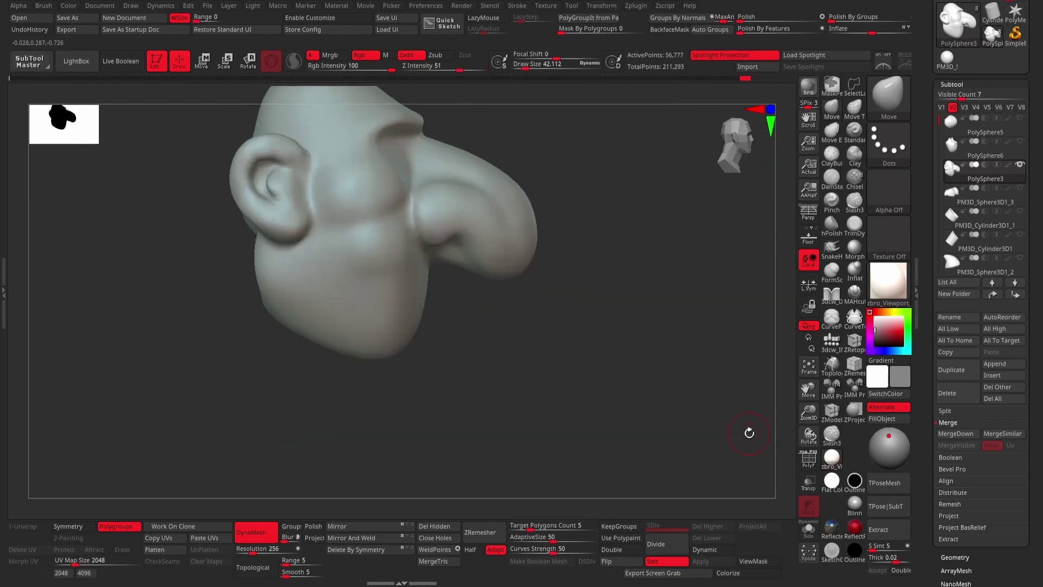
{"action": "left_click_drag", "start_coordinate": [750, 430], "coordinate": [211, 254]}
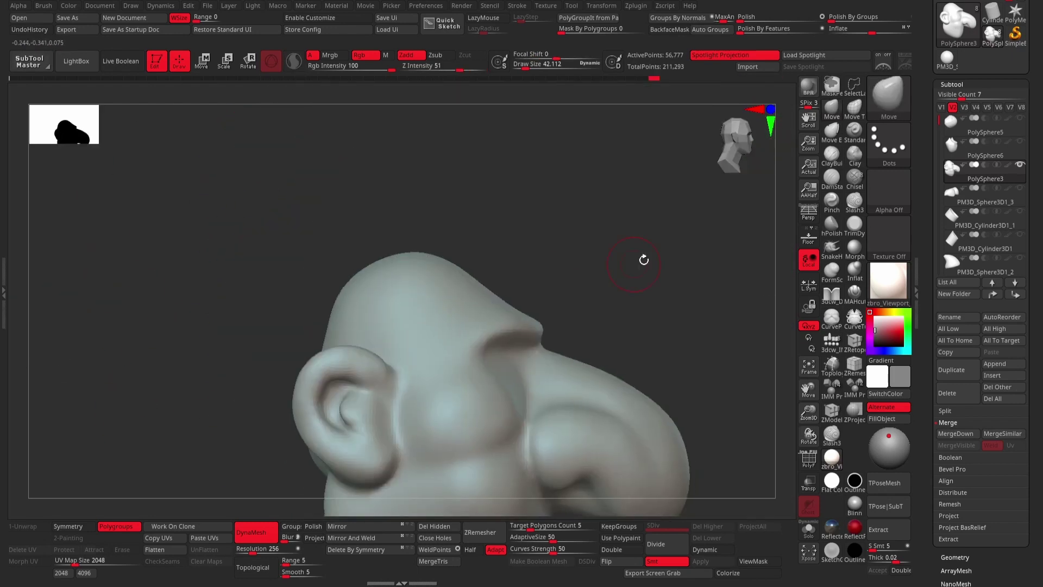
{"action": "mouse_move", "coordinate": [640, 258]}
{"action": "left_mouse_down"}
{"action": "mouse_move", "coordinate": [642, 184]}
{"action": "mouse_move", "coordinate": [384, 258]}
{"action": "left_mouse_up"}
Select the PolySphere6 mustache, then notch, sharpen and hollow its upper tip at about size 68.
{"action": "left_click", "coordinate": [384, 257], "text": "alt"}
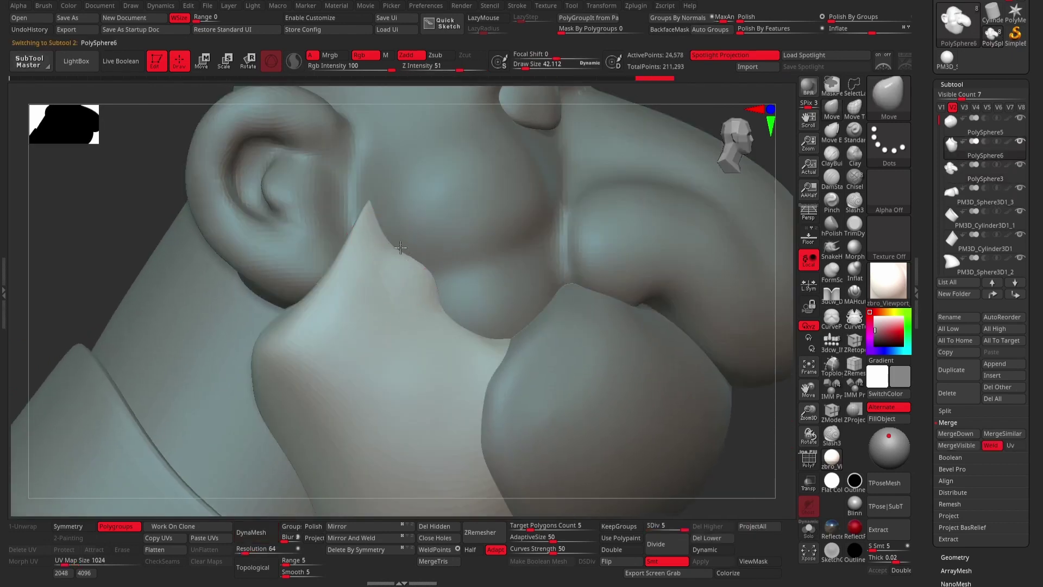
{"action": "left_click_drag", "start_coordinate": [421, 280], "coordinate": [508, 365]}
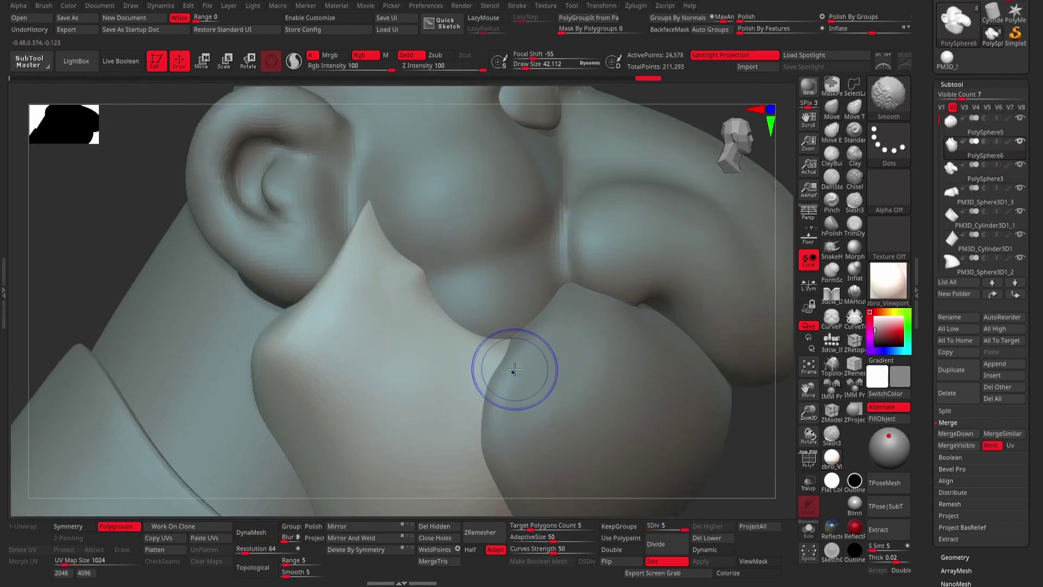
{"action": "key", "text": "space"}
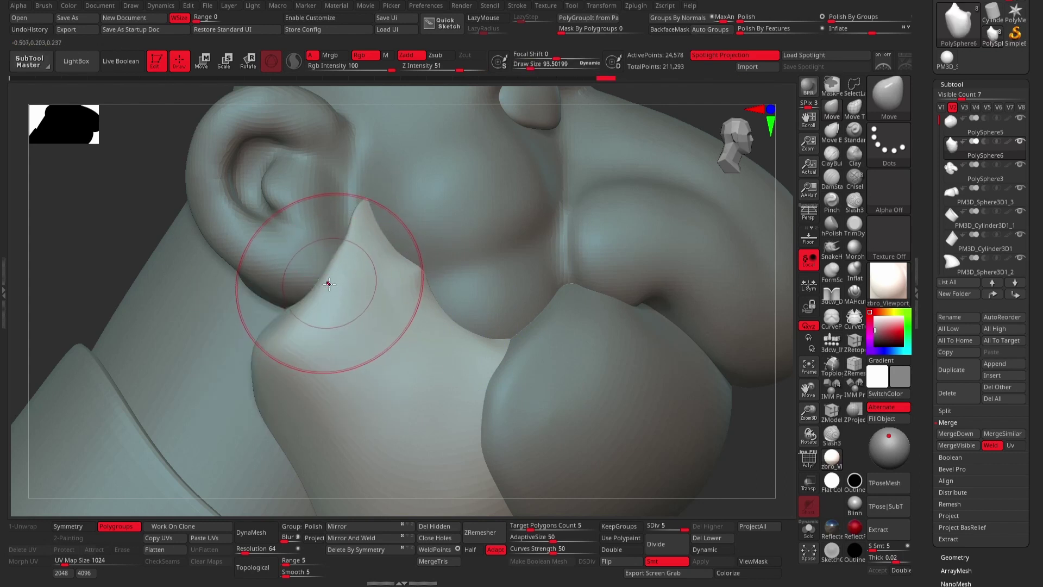
{"action": "key", "text": "space"}
{"action": "left_click_drag", "start_coordinate": [347, 200], "coordinate": [356, 233]}
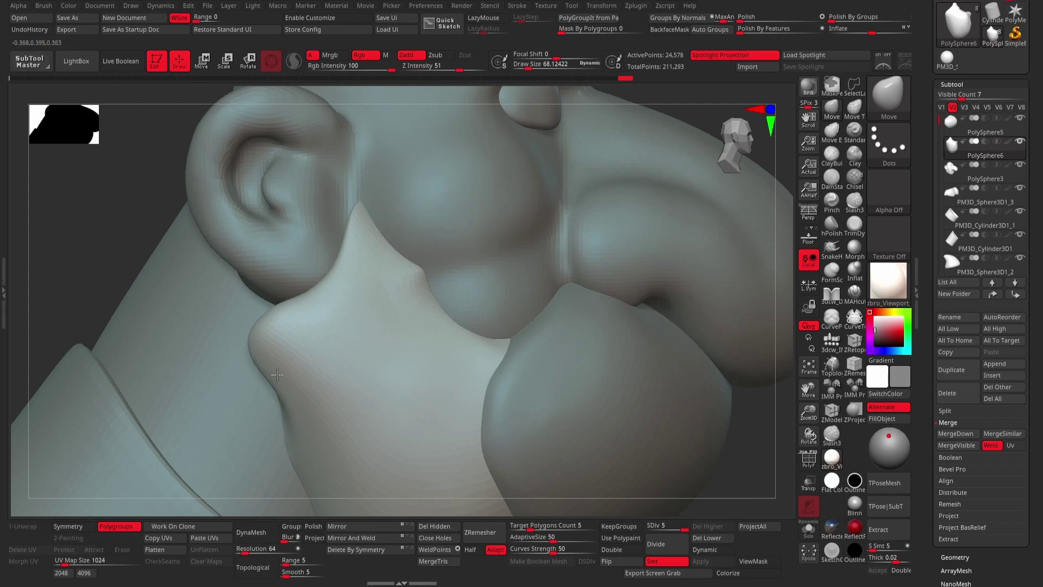
Switch to the 3dcw_Detail brush and make the collar the active subtool.
{"action": "right_click_drag", "start_coordinate": [570, 291], "coordinate": [346, 350], "text": "alt"}
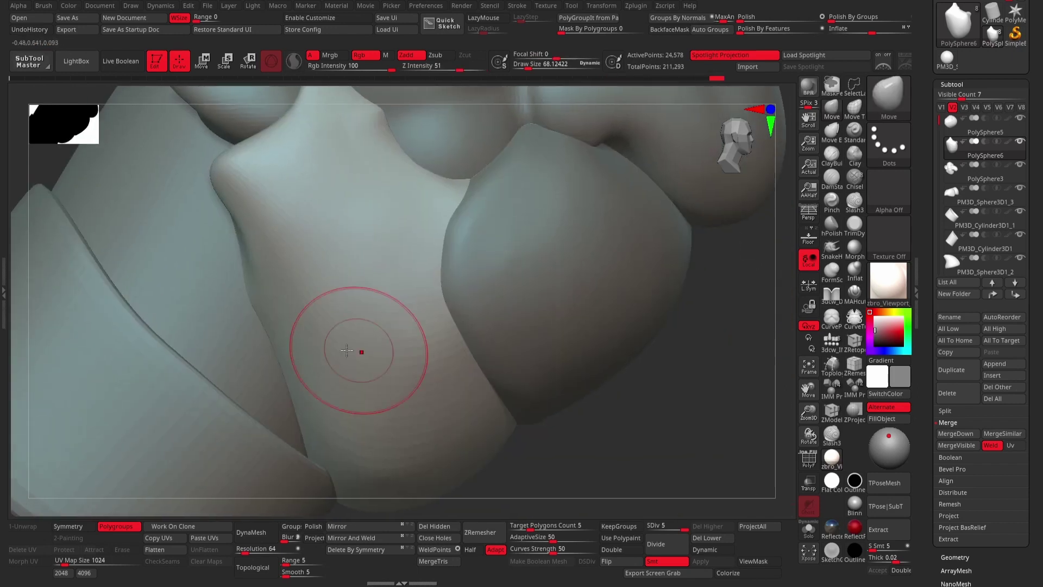
{"action": "key", "text": "1"}
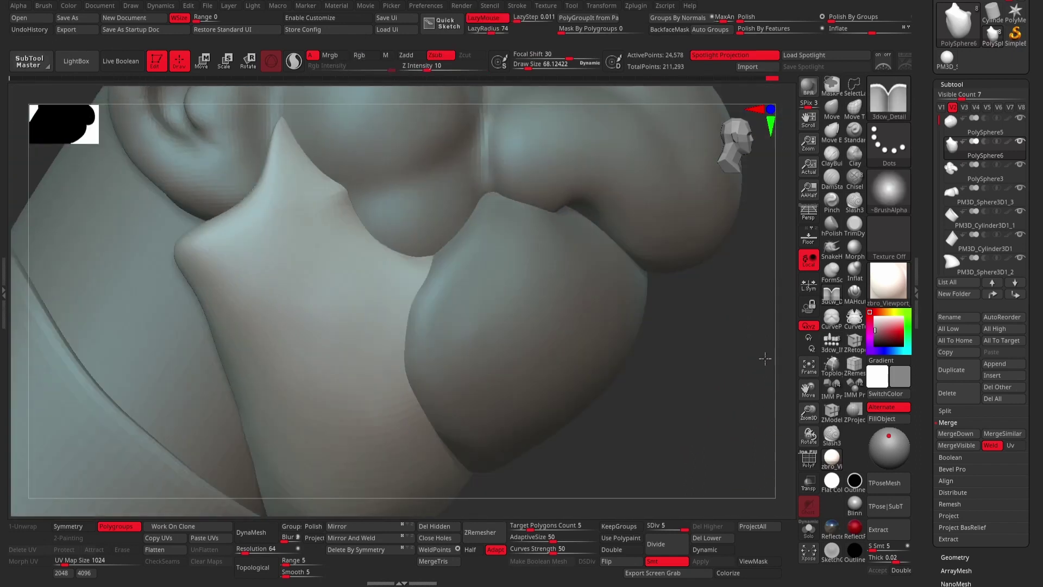
{"action": "right_click_drag", "start_coordinate": [307, 366], "coordinate": [546, 179], "text": "alt"}
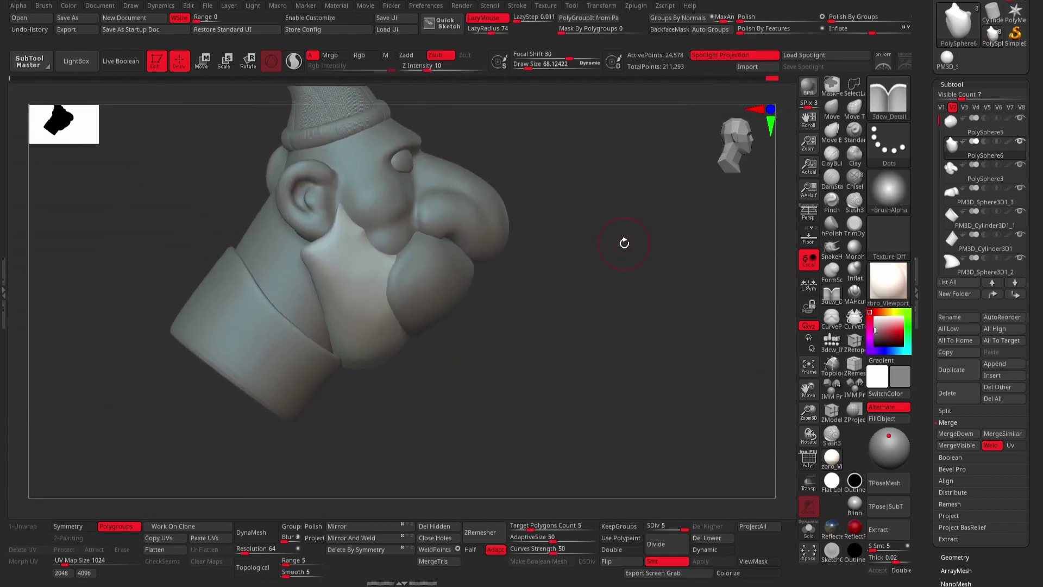
{"action": "right_click_drag", "start_coordinate": [593, 273], "coordinate": [603, 270], "text": "alt"}
{"action": "left_click", "coordinate": [199, 294], "text": "alt"}
Inflate the collar with brush size 139 and reshape its upper edge with Move.
{"action": "key", "text": "bracketright"}
{"action": "key", "text": "bracketright"}
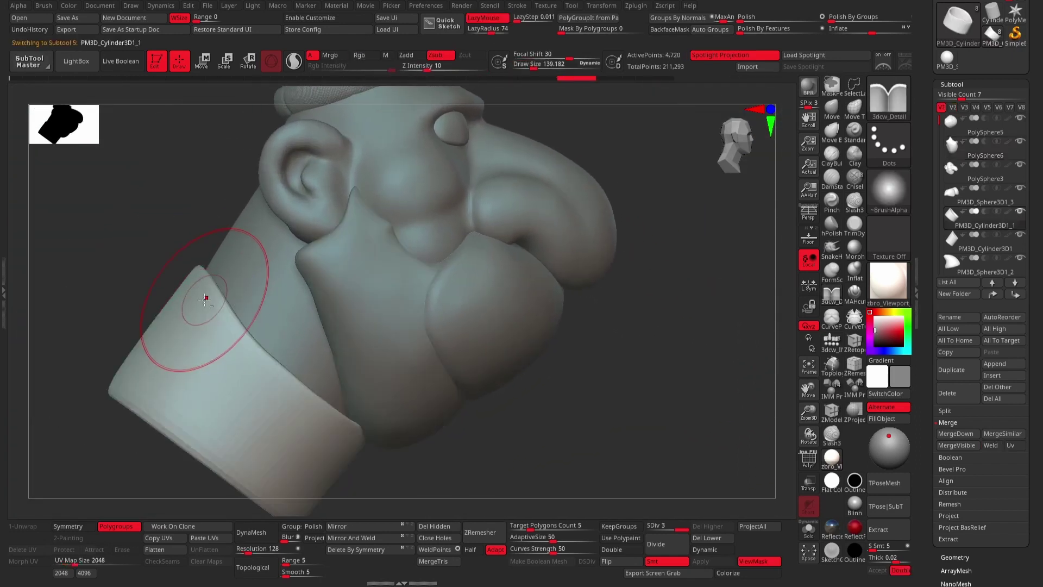
{"action": "left_click_drag", "start_coordinate": [875, 29], "coordinate": [889, 28]}
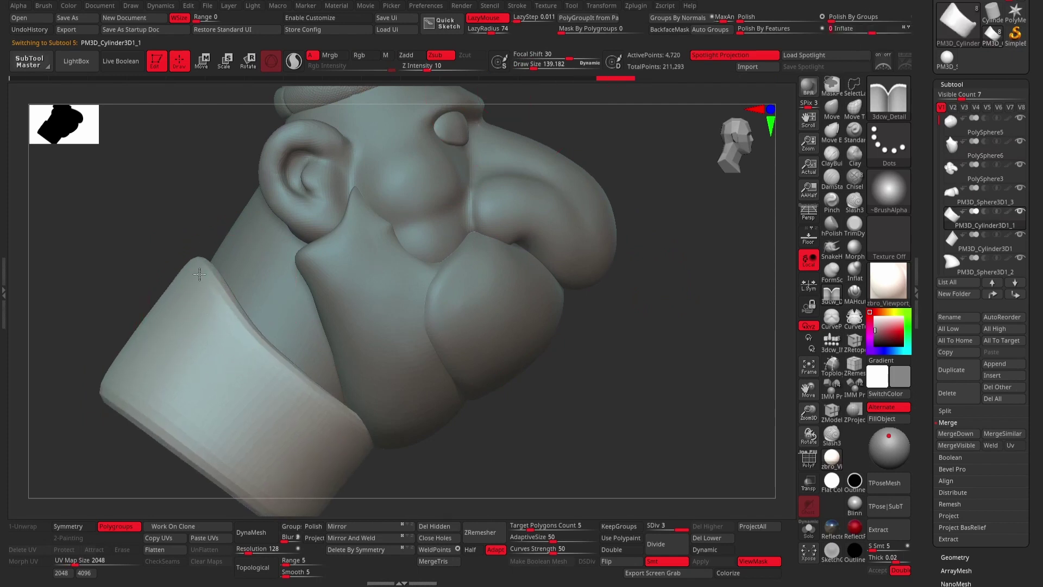
{"action": "key", "text": "b"}
{"action": "key", "text": "m"}
{"action": "key", "text": "v"}
{"action": "left_click_drag", "start_coordinate": [170, 245], "coordinate": [197, 254]}
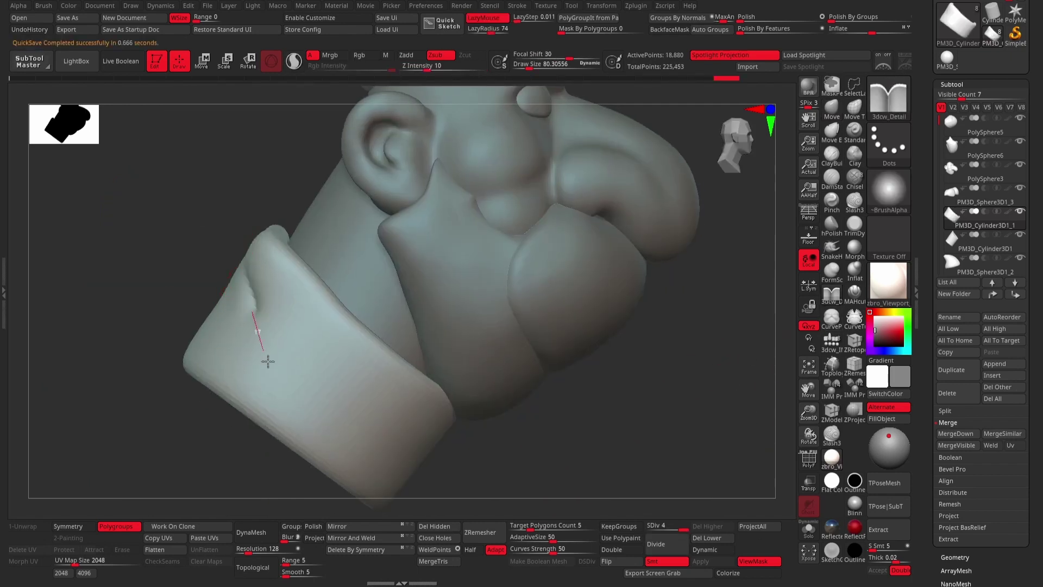
{"action": "left_click_drag", "start_coordinate": [280, 395], "coordinate": [282, 380]}
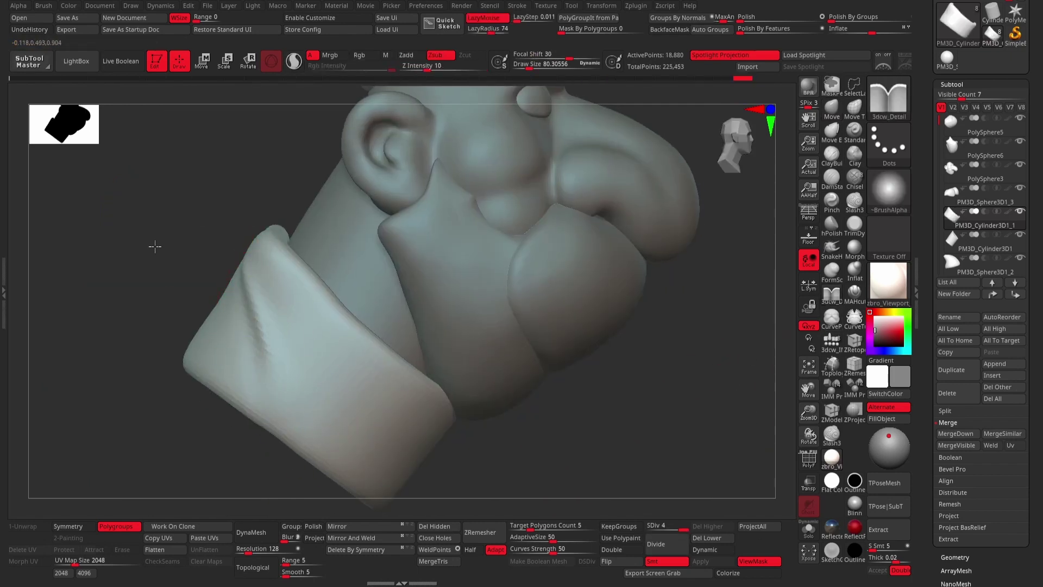
{"action": "mouse_move", "coordinate": [152, 244]}
{"action": "left_mouse_down"}
{"action": "mouse_move", "coordinate": [218, 224]}
{"action": "mouse_move", "coordinate": [247, 343]}
{"action": "left_mouse_up"}
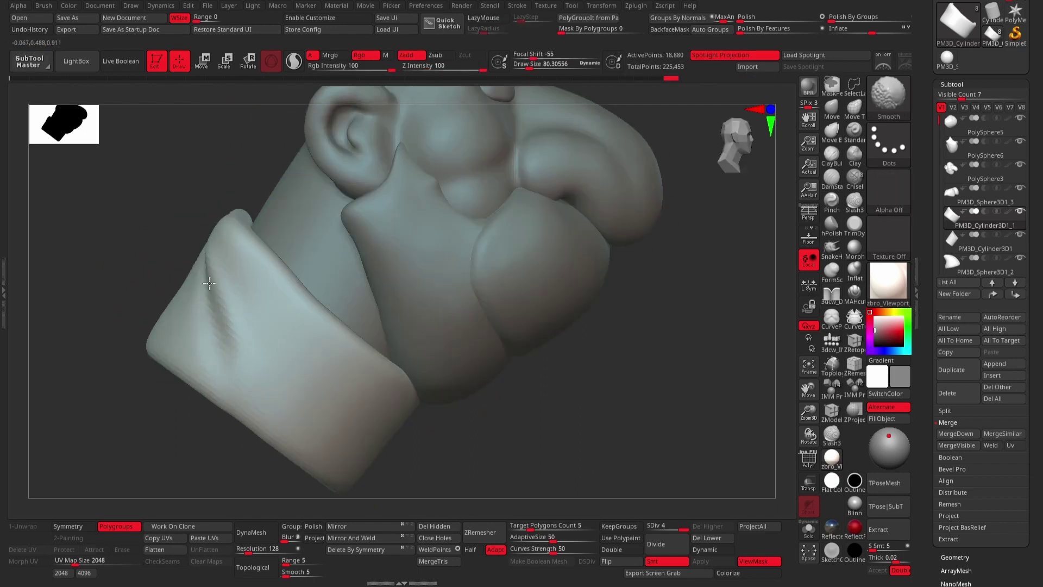
{"action": "mouse_move", "coordinate": [209, 283]}
{"action": "left_mouse_down"}
{"action": "mouse_move", "coordinate": [187, 225]}
{"action": "mouse_move", "coordinate": [286, 280]}
{"action": "left_mouse_up"}
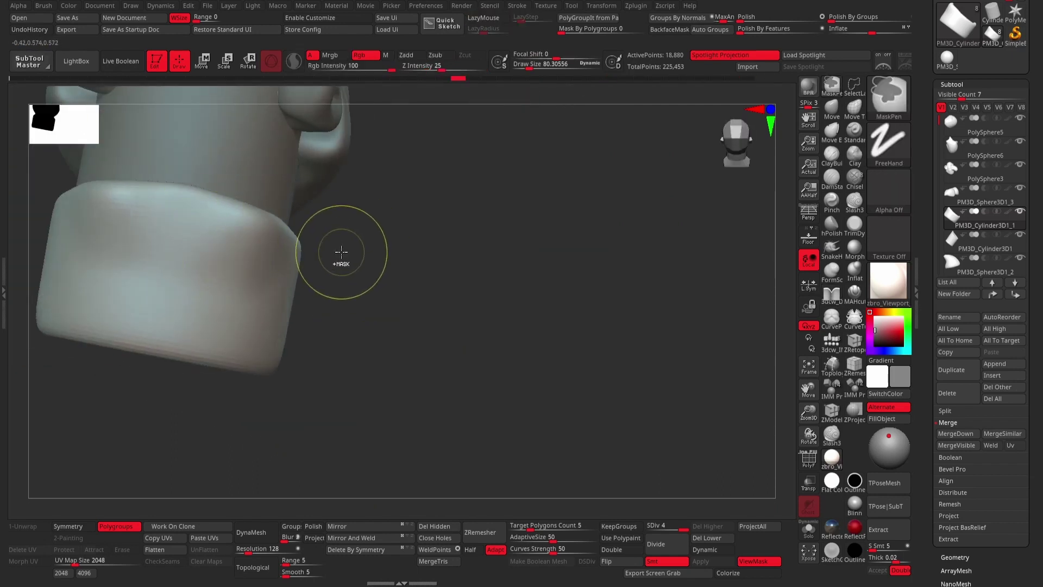
{"action": "left_click_drag", "start_coordinate": [342, 251], "coordinate": [421, 226]}
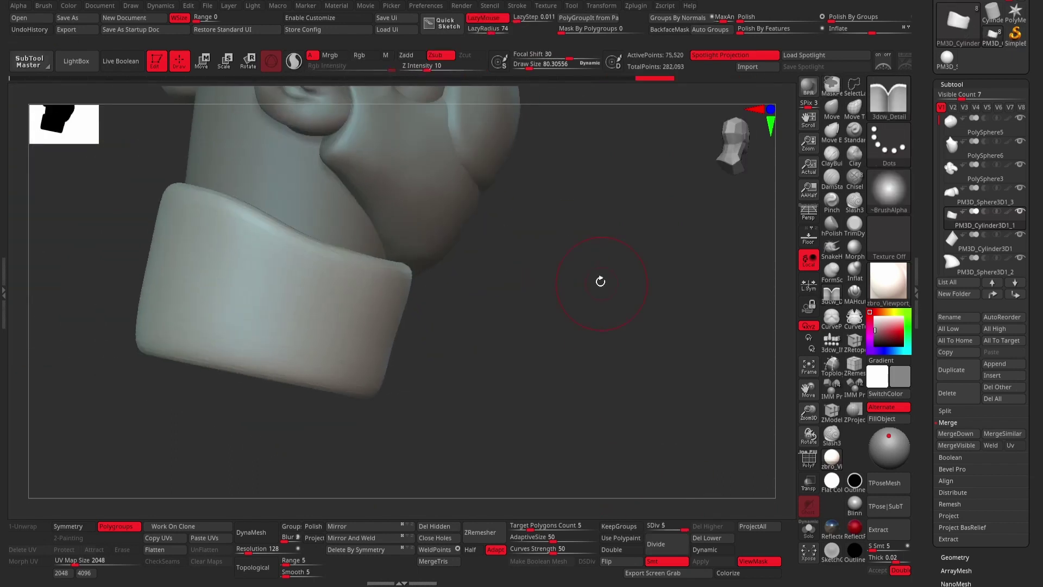
{"action": "left_click_drag", "start_coordinate": [600, 281], "coordinate": [163, 253]}
Sculpt a long Wrinkle_Brush crease running around the collar like a folded cuff.
{"action": "key", "text": "b"}
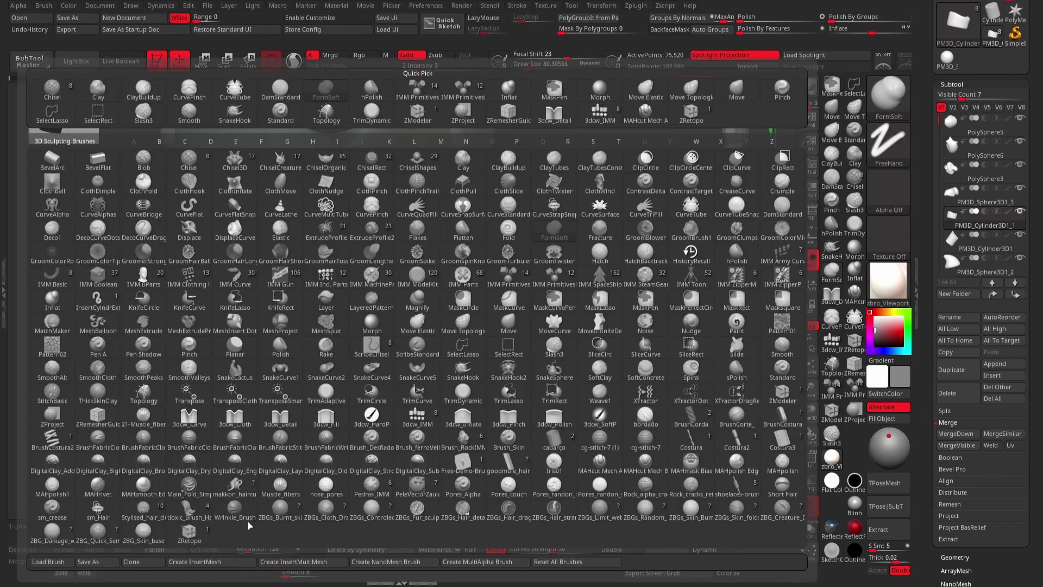
{"action": "key", "text": "s"}
{"action": "key", "text": "t"}
{"action": "left_click_drag", "start_coordinate": [221, 236], "coordinate": [343, 309]}
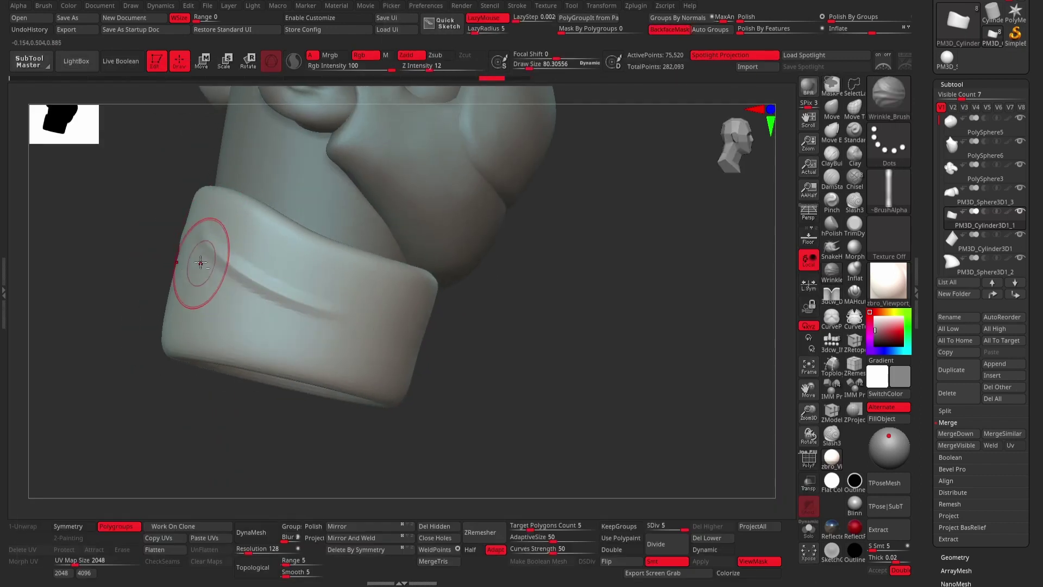
{"action": "mouse_move", "coordinate": [250, 305]}
{"action": "left_mouse_down", "text": "shift"}
{"action": "mouse_move", "coordinate": [226, 147]}
{"action": "mouse_move", "coordinate": [233, 163]}
{"action": "mouse_move", "coordinate": [478, 249]}
{"action": "mouse_move", "coordinate": [124, 312]}
{"action": "mouse_move", "coordinate": [348, 300]}
{"action": "left_mouse_up", "text": "shift"}
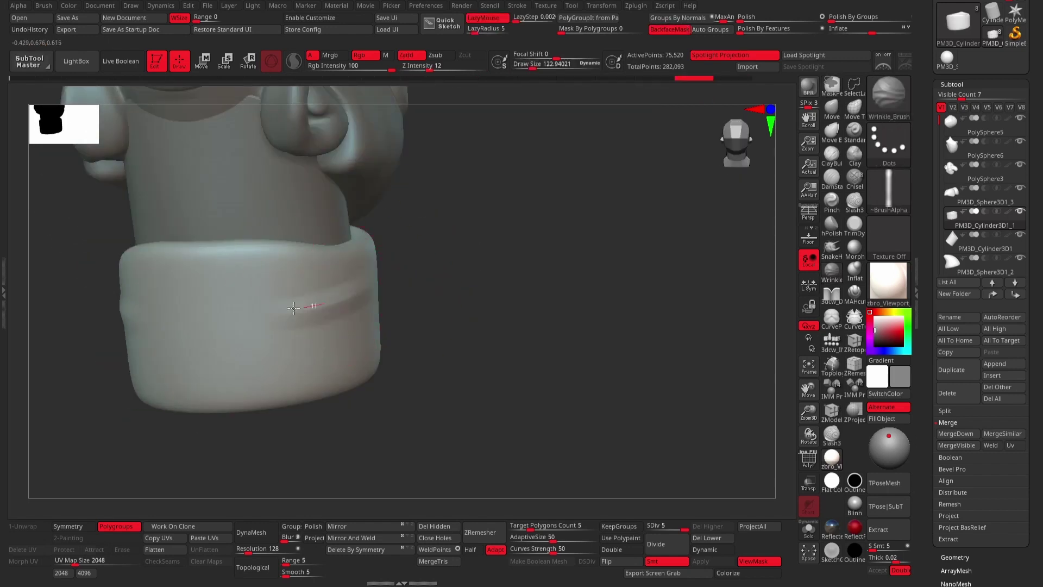
{"action": "mouse_move", "coordinate": [186, 345]}
{"action": "left_mouse_down"}
{"action": "mouse_move", "coordinate": [459, 259]}
{"action": "mouse_move", "coordinate": [303, 235]}
{"action": "left_mouse_up"}
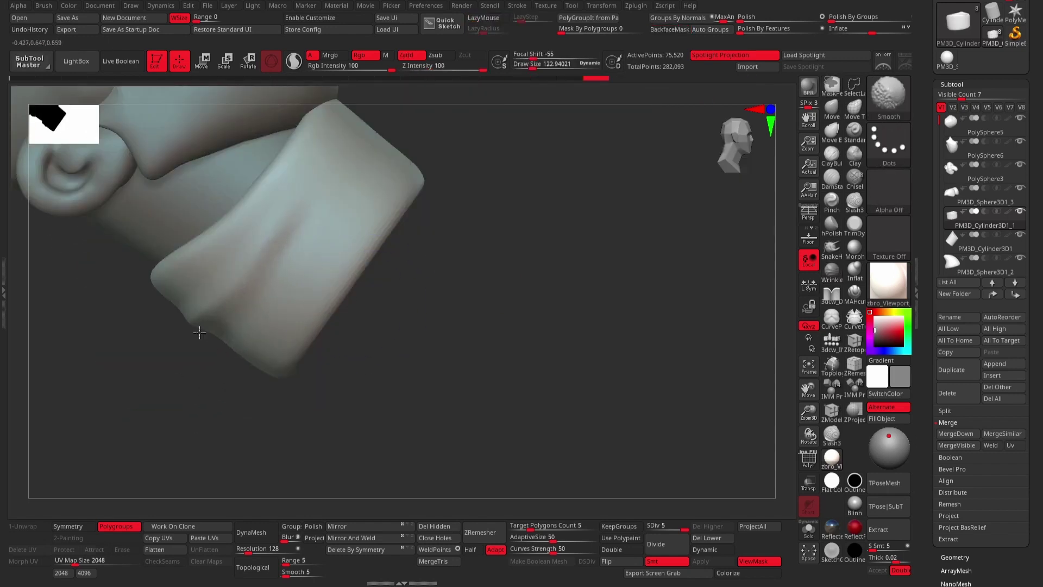
{"action": "mouse_move", "coordinate": [199, 332]}
{"action": "left_mouse_down"}
{"action": "mouse_move", "coordinate": [443, 240]}
{"action": "mouse_move", "coordinate": [514, 285]}
{"action": "mouse_move", "coordinate": [566, 218]}
{"action": "left_mouse_up"}
Shift-smooth the collar crease using a smaller Standard brush.
{"action": "key", "text": "space"}
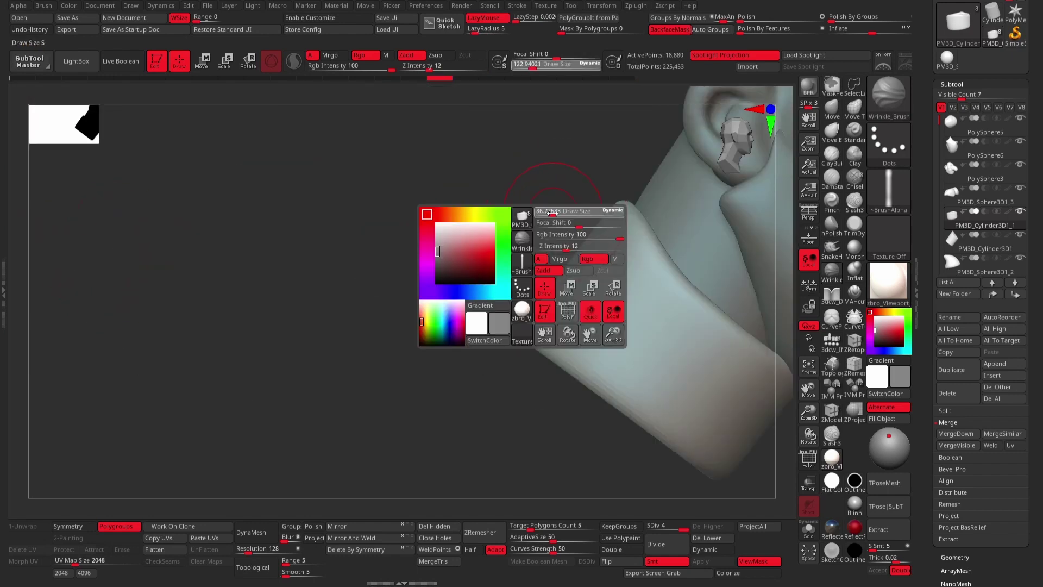
{"action": "key", "text": "b"}
{"action": "key", "text": "s"}
{"action": "key", "text": "t"}
{"action": "mouse_move", "coordinate": [326, 326]}
{"action": "left_mouse_down"}
{"action": "mouse_move", "coordinate": [511, 228]}
{"action": "mouse_move", "coordinate": [553, 265]}
{"action": "mouse_move", "coordinate": [541, 264]}
{"action": "left_mouse_up"}
{"action": "key", "text": "space"}
{"action": "mouse_move", "coordinate": [524, 226]}
{"action": "left_mouse_down", "text": "shift"}
{"action": "mouse_move", "coordinate": [597, 304]}
{"action": "mouse_move", "coordinate": [477, 413]}
{"action": "left_mouse_up", "text": "shift"}
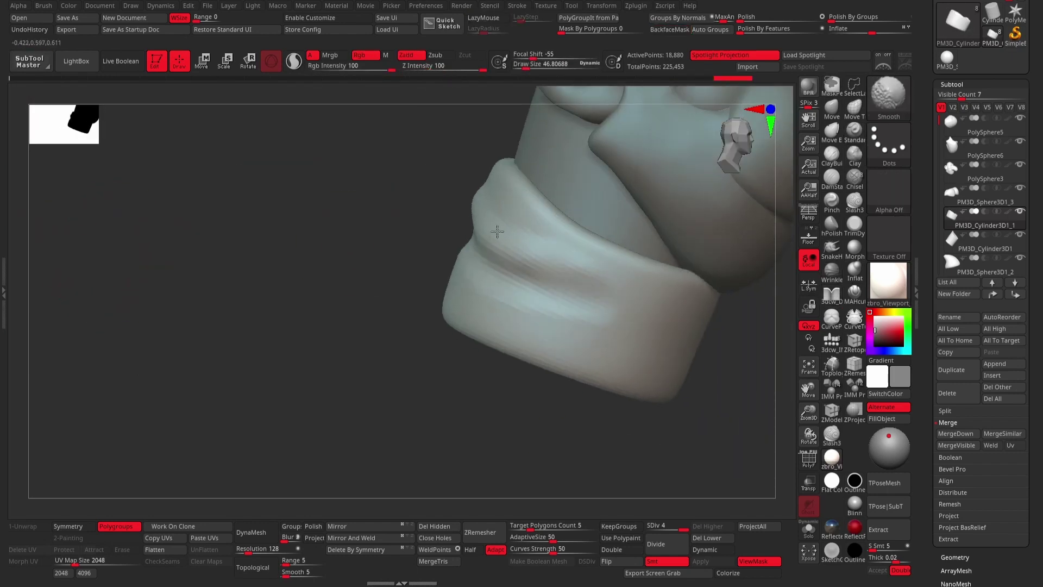
{"action": "left_click_drag", "start_coordinate": [393, 281], "coordinate": [559, 333]}
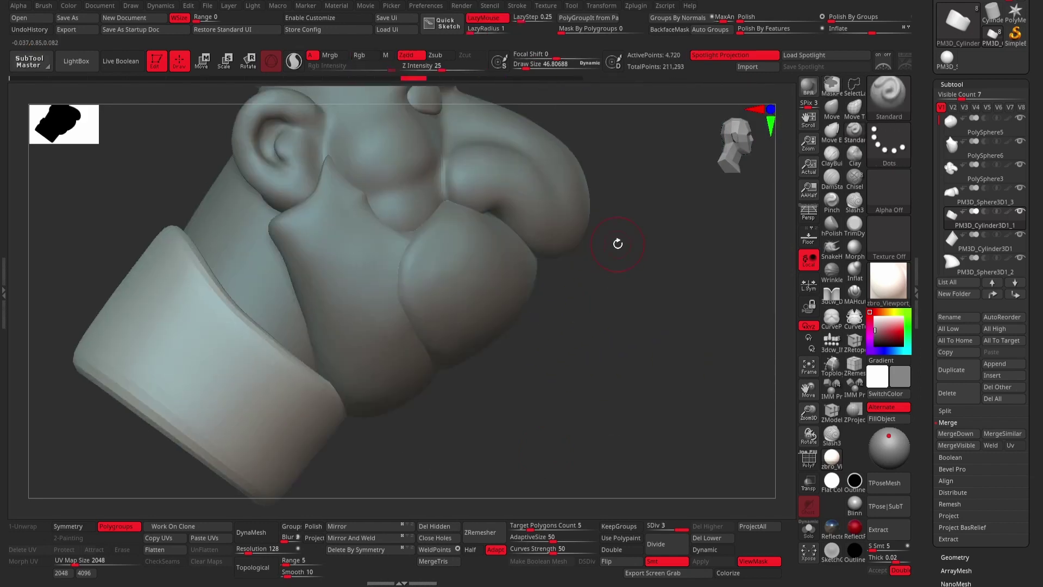
Step the collar down a subdivision and start ClayBuildup strokes on the mustache.
{"action": "key", "text": "shift+d"}
{"action": "left_click_drag", "start_coordinate": [710, 319], "coordinate": [638, 295]}
{"action": "key", "text": "b"}
{"action": "key", "text": "c"}
{"action": "key", "text": "b"}
{"action": "left_click", "coordinate": [356, 298], "text": "alt"}
{"action": "key", "text": "d"}
{"action": "key", "text": "d"}
{"action": "key", "text": "space"}
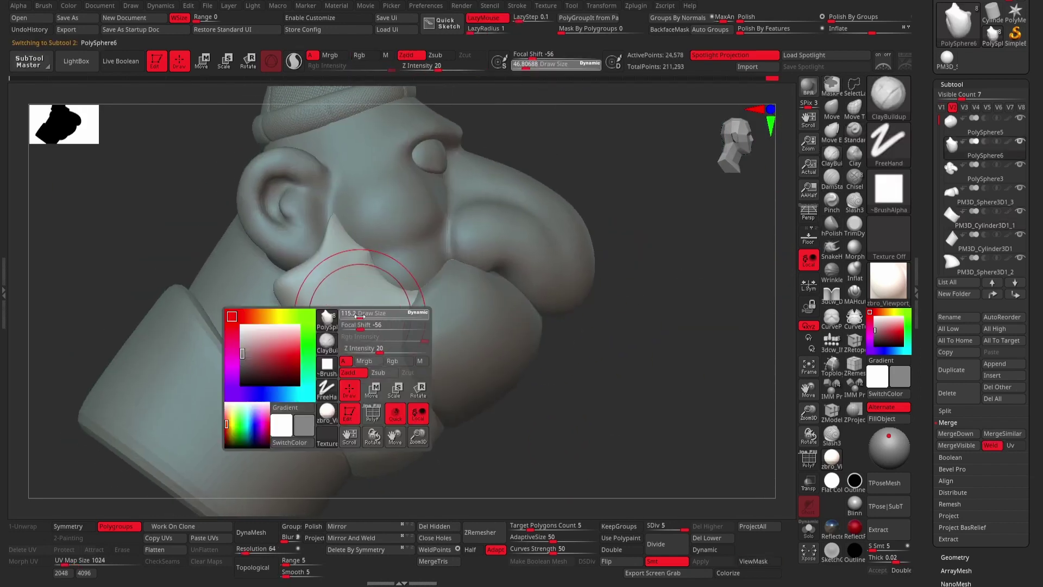
{"action": "left_click_drag", "start_coordinate": [356, 299], "coordinate": [365, 348]}
Raise the mustache's subdivision and texture it with more ClayBuildup strokes.
{"action": "key", "text": "ctrl+d"}
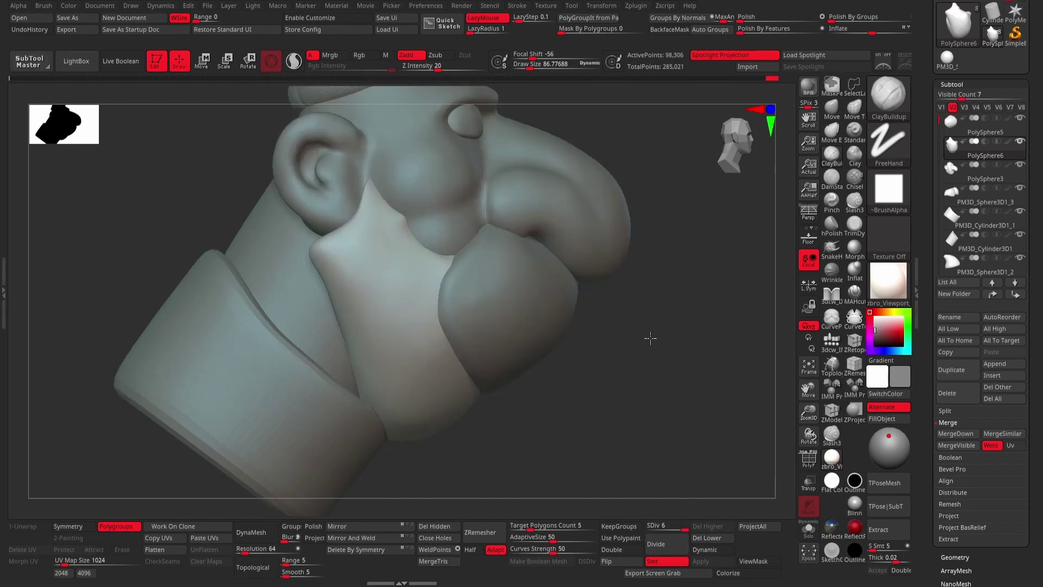
{"action": "left_click_drag", "start_coordinate": [647, 343], "coordinate": [382, 291]}
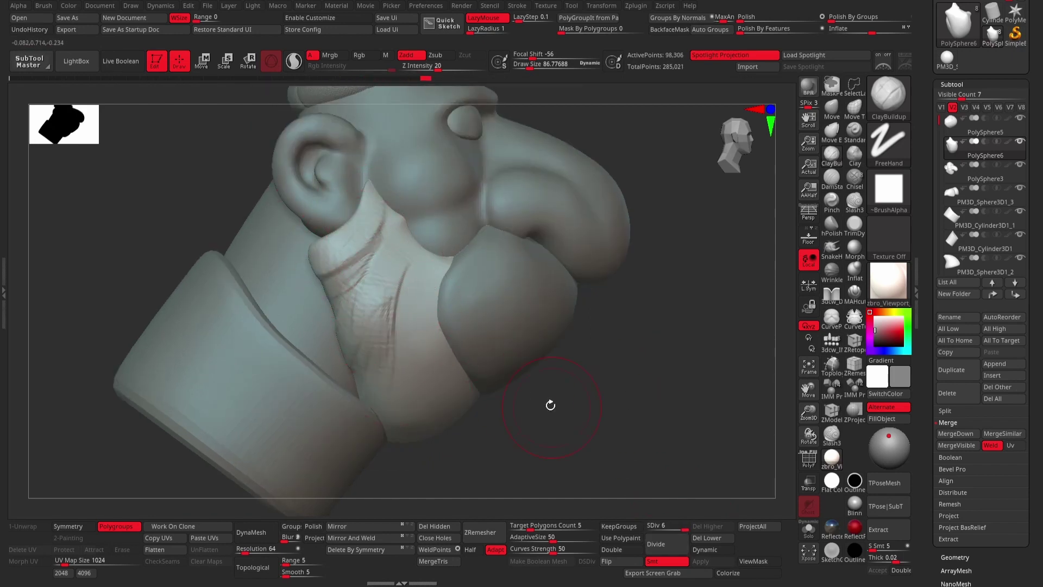
{"action": "mouse_move", "coordinate": [550, 405]}
{"action": "left_mouse_down"}
{"action": "mouse_move", "coordinate": [415, 368]}
{"action": "mouse_move", "coordinate": [398, 393]}
{"action": "left_mouse_up"}
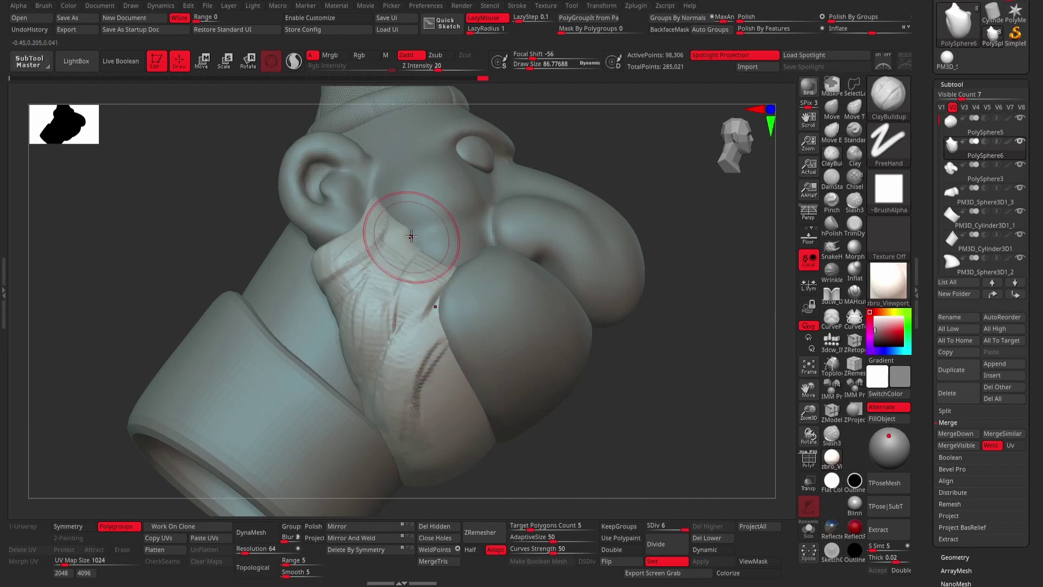
{"action": "left_click_drag", "start_coordinate": [588, 258], "coordinate": [543, 228]}
{"action": "left_click_drag", "start_coordinate": [415, 209], "coordinate": [444, 270]}
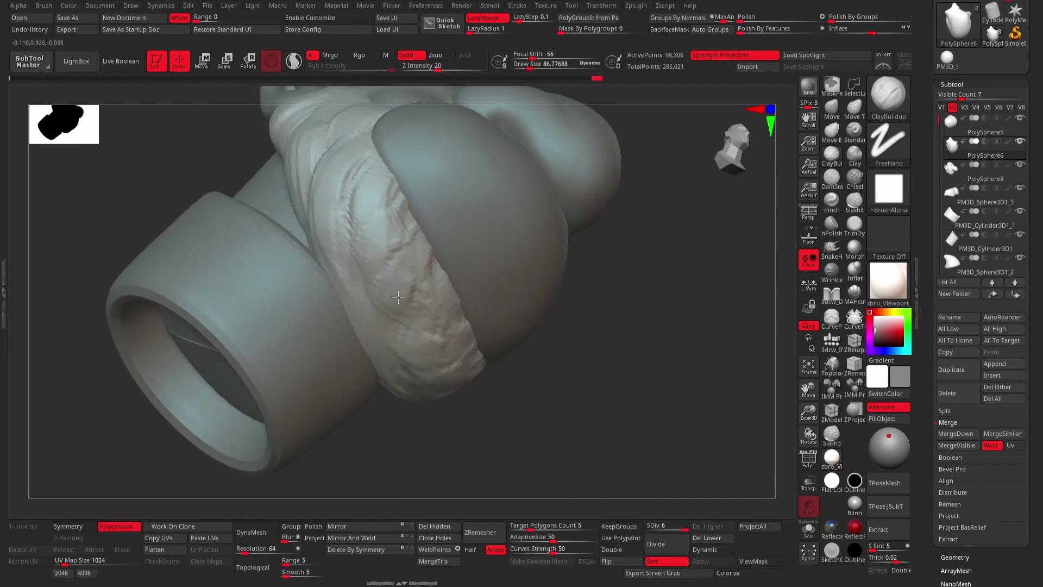
Solo the beard, add clay texture across it, then turn Solo off.
{"action": "key", "text": "ctrl+shift+s"}
{"action": "mouse_move", "coordinate": [605, 322]}
{"action": "left_mouse_down"}
{"action": "mouse_move", "coordinate": [350, 303]}
{"action": "mouse_move", "coordinate": [429, 369]}
{"action": "left_mouse_up"}
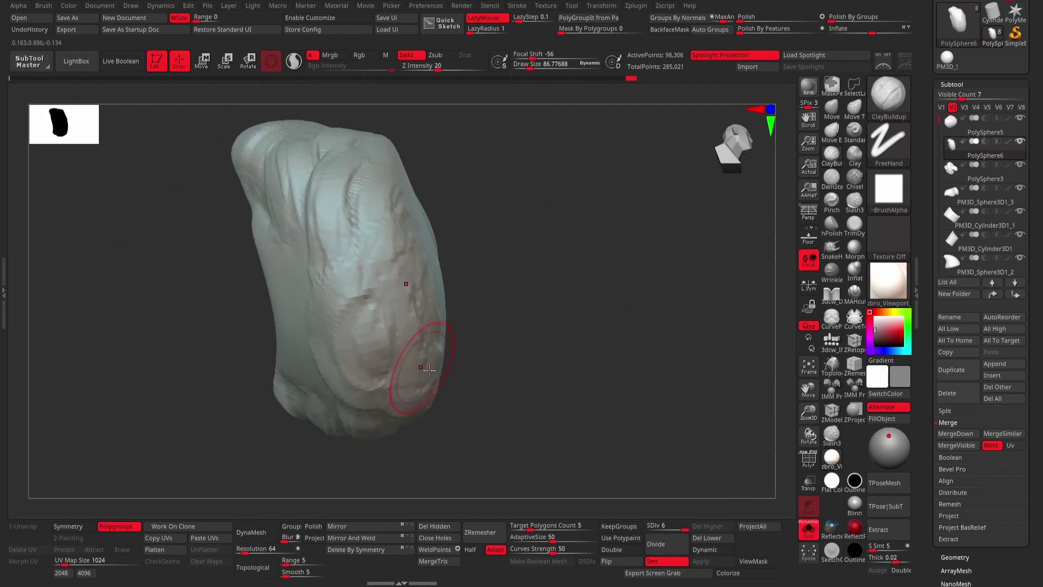
{"action": "key", "text": "ctrl+shift+s"}
{"action": "mouse_move", "coordinate": [658, 391]}
{"action": "left_mouse_down"}
{"action": "mouse_move", "coordinate": [656, 317]}
{"action": "mouse_move", "coordinate": [629, 284]}
{"action": "mouse_move", "coordinate": [500, 310]}
{"action": "mouse_move", "coordinate": [645, 269]}
{"action": "left_mouse_up"}
Drop the beard a subdivision level, then raise it back to SDiv 6.
{"action": "key", "text": "shift+d"}
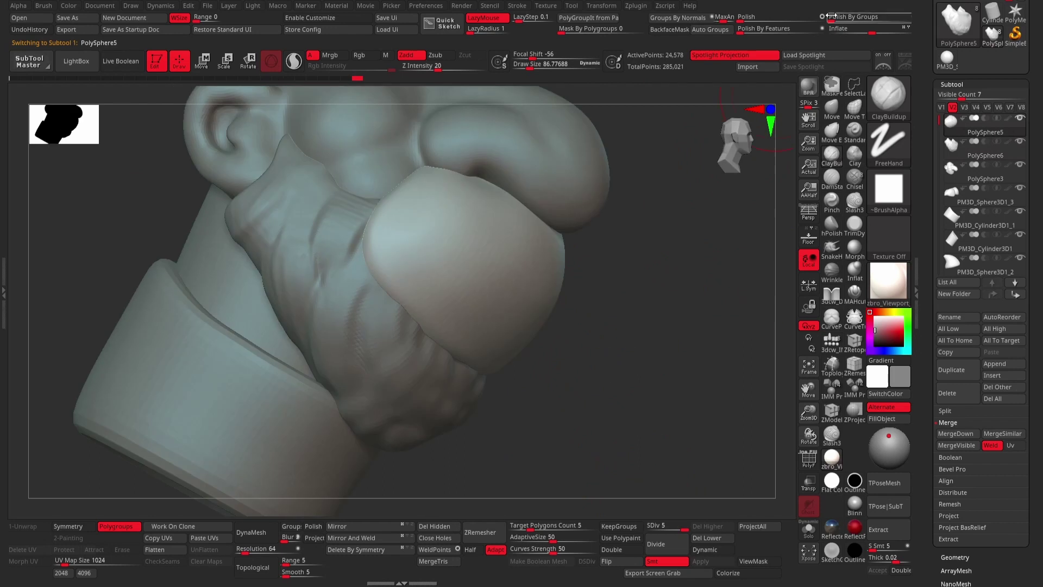
{"action": "mouse_move", "coordinate": [652, 326]}
{"action": "left_mouse_down"}
{"action": "mouse_move", "coordinate": [480, 228]}
{"action": "mouse_move", "coordinate": [498, 185]}
{"action": "left_mouse_up"}
{"action": "left_click_drag", "start_coordinate": [652, 353], "coordinate": [507, 275]}
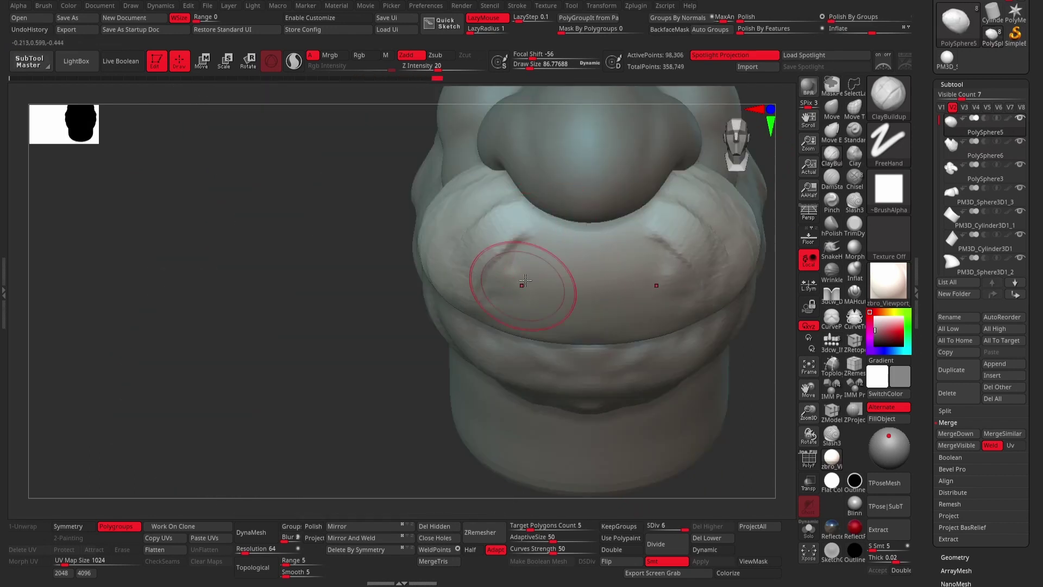
{"action": "key", "text": "d"}
{"action": "mouse_move", "coordinate": [548, 331]}
{"action": "left_mouse_down"}
{"action": "mouse_move", "coordinate": [776, 333]}
{"action": "mouse_move", "coordinate": [617, 219]}
{"action": "mouse_move", "coordinate": [610, 268]}
{"action": "left_mouse_up"}
Sculpt grooves across the beard lump, then place the neck cylinder under the head subtool.
{"action": "left_click_drag", "start_coordinate": [601, 232], "coordinate": [663, 291]}
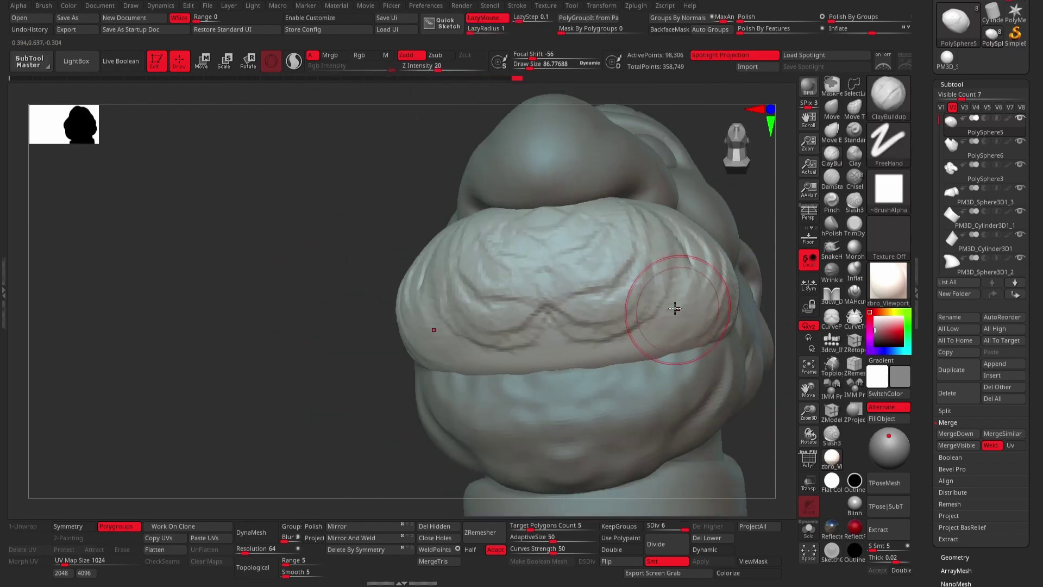
{"action": "mouse_move", "coordinate": [246, 371]}
{"action": "left_mouse_down"}
{"action": "mouse_move", "coordinate": [384, 342]}
{"action": "mouse_move", "coordinate": [524, 221]}
{"action": "mouse_move", "coordinate": [576, 337]}
{"action": "left_mouse_up"}
{"action": "mouse_move", "coordinate": [380, 304]}
{"action": "left_mouse_down"}
{"action": "mouse_move", "coordinate": [478, 255]}
{"action": "mouse_move", "coordinate": [512, 267]}
{"action": "left_mouse_up"}
{"action": "mouse_move", "coordinate": [737, 238]}
{"action": "left_mouse_down"}
{"action": "mouse_move", "coordinate": [628, 209]}
{"action": "mouse_move", "coordinate": [647, 235]}
{"action": "mouse_move", "coordinate": [688, 200]}
{"action": "left_mouse_up"}
{"action": "left_click_drag", "start_coordinate": [595, 119], "coordinate": [366, 284]}
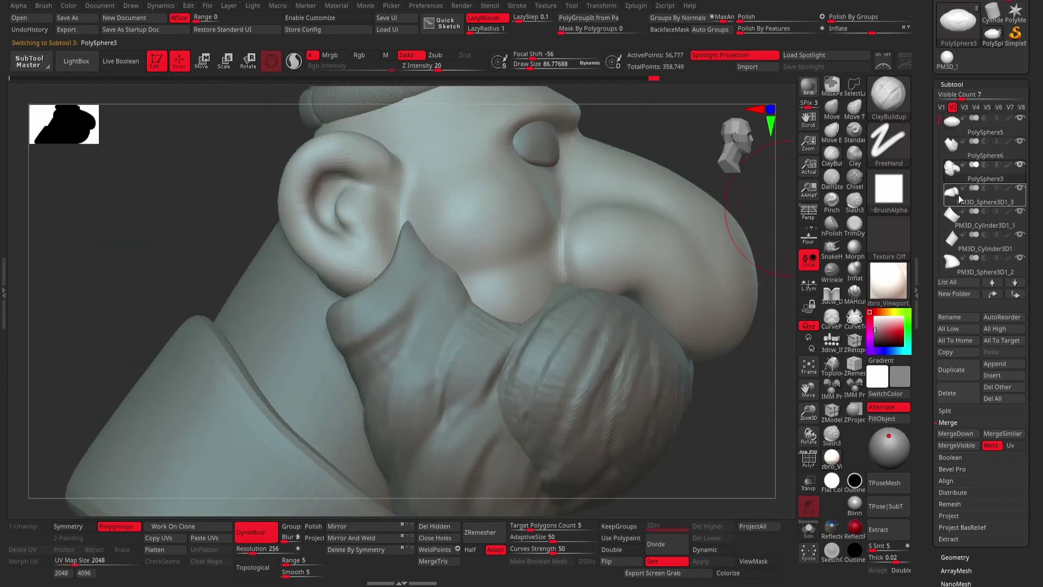
{"action": "left_click_drag", "start_coordinate": [952, 191], "coordinate": [950, 192]}
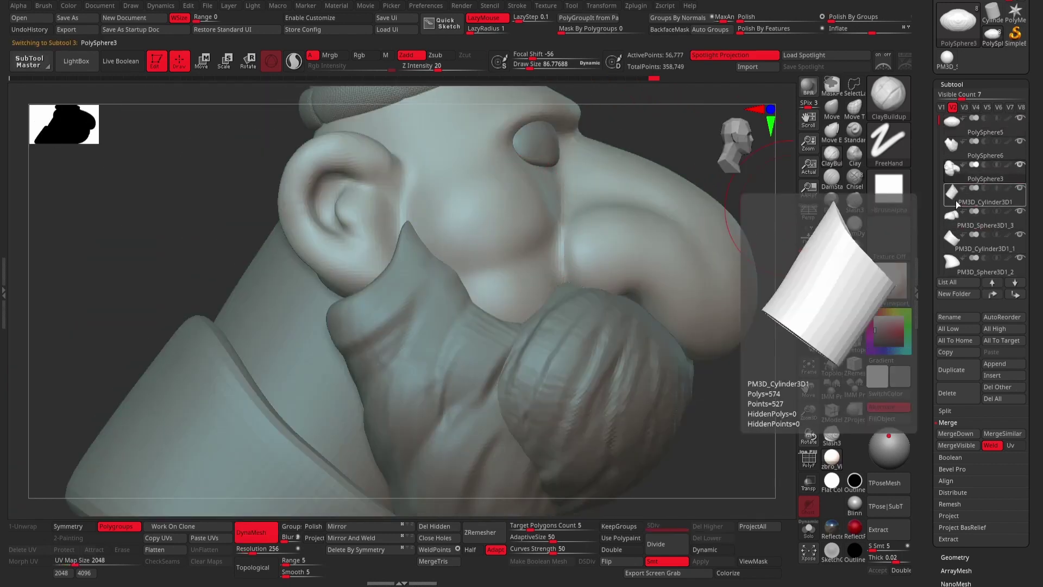
Solo the head and Merge Down PM3D_Cylinder3D1 into PolySphere3, confirming with OK.
{"action": "left_click", "coordinate": [1021, 189], "text": "shift"}
{"action": "key", "text": "Down"}
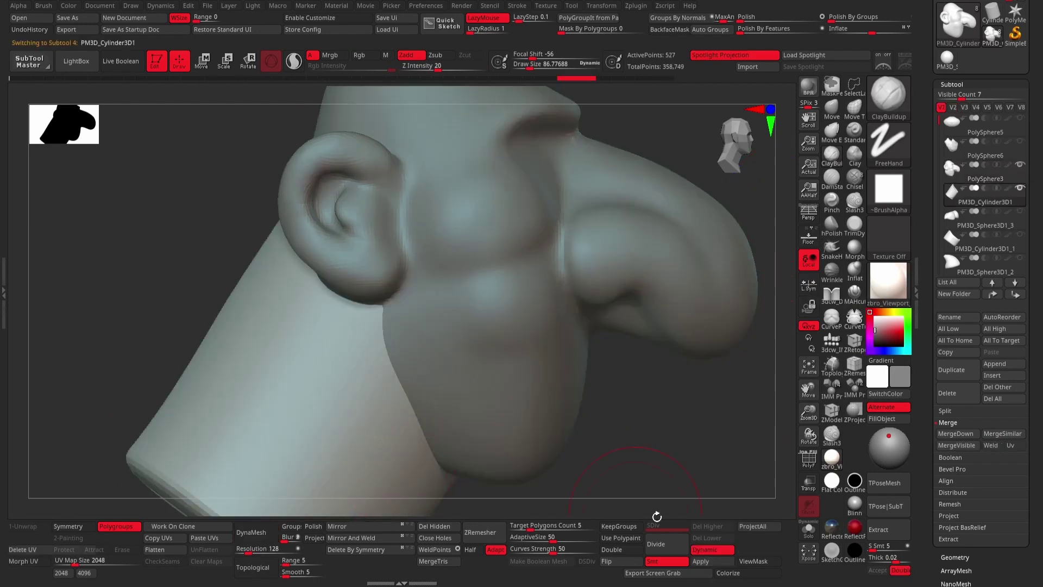
{"action": "left_click", "coordinate": [956, 433]}
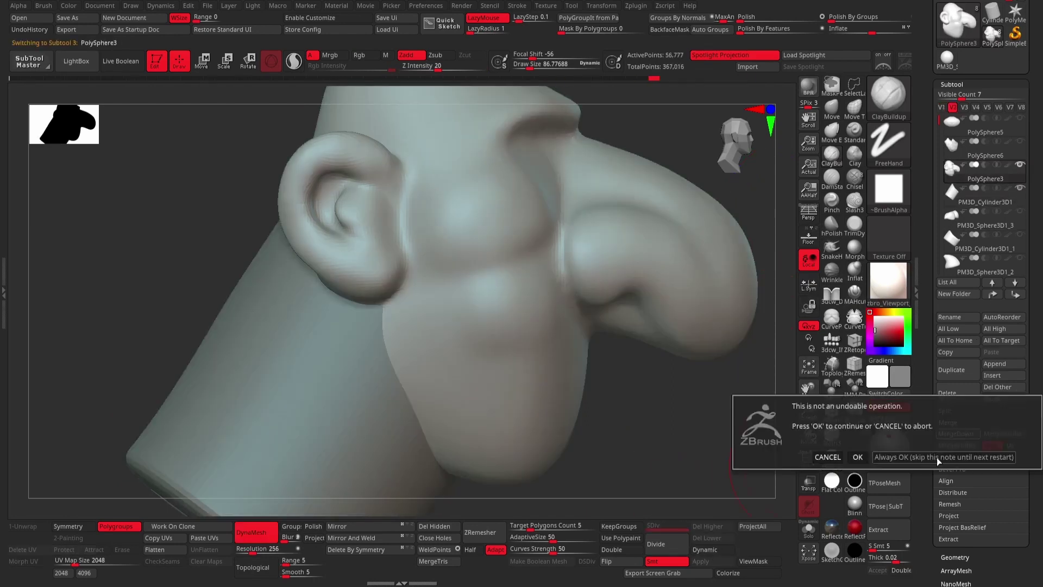
{"action": "left_click", "coordinate": [857, 456]}
{"action": "mouse_move", "coordinate": [628, 452]}
{"action": "left_mouse_down"}
{"action": "mouse_move", "coordinate": [668, 401]}
{"action": "mouse_move", "coordinate": [406, 183]}
{"action": "left_mouse_up"}
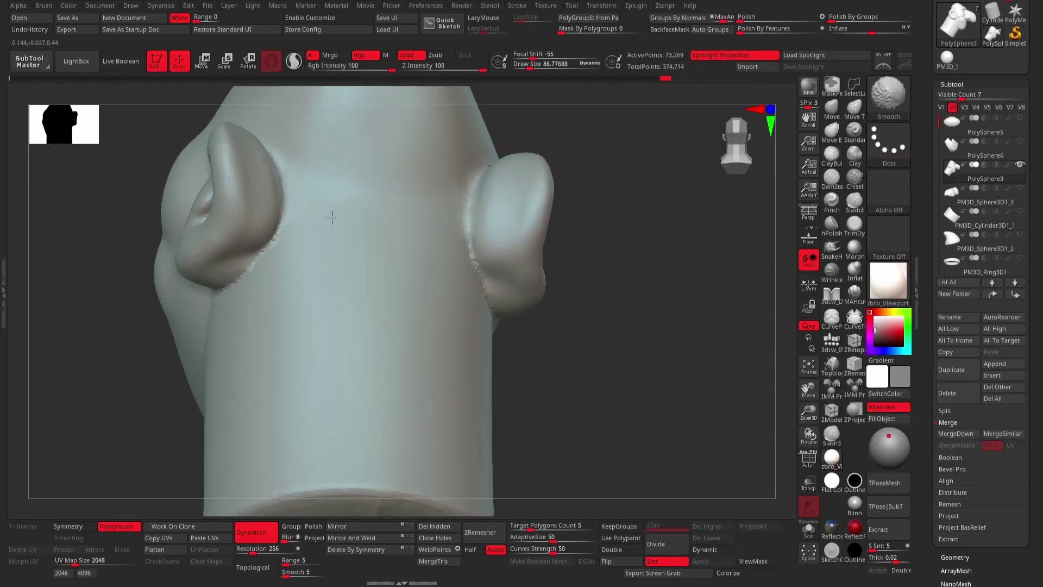
{"action": "mouse_move", "coordinate": [438, 302]}
{"action": "right_mouse_down"}
{"action": "mouse_move", "coordinate": [302, 344]}
{"action": "mouse_move", "coordinate": [575, 298]}
{"action": "mouse_move", "coordinate": [326, 356]}
{"action": "right_mouse_up"}
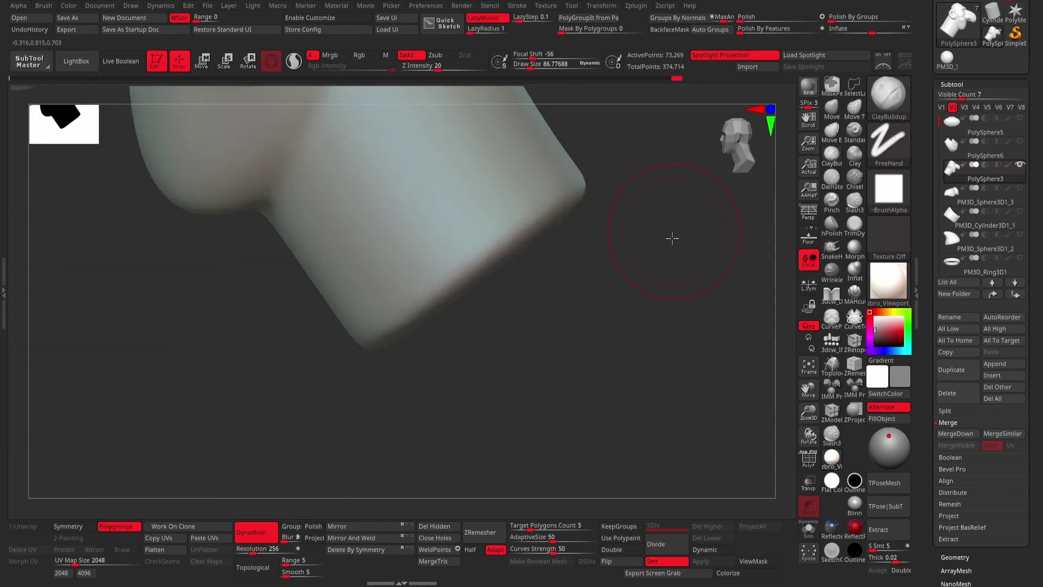
{"action": "mouse_move", "coordinate": [402, 456]}
{"action": "right_mouse_down"}
{"action": "mouse_move", "coordinate": [663, 302]}
{"action": "mouse_move", "coordinate": [599, 146]}
{"action": "right_mouse_up"}
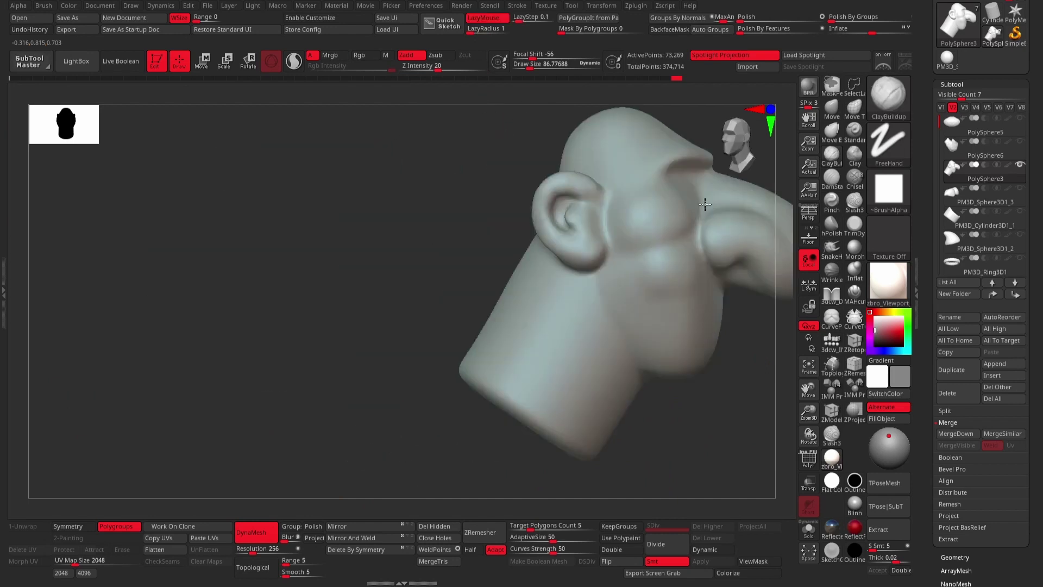
{"action": "mouse_move", "coordinate": [771, 283]}
{"action": "right_mouse_down"}
{"action": "mouse_move", "coordinate": [708, 292]}
{"action": "mouse_move", "coordinate": [654, 219]}
{"action": "right_mouse_up"}
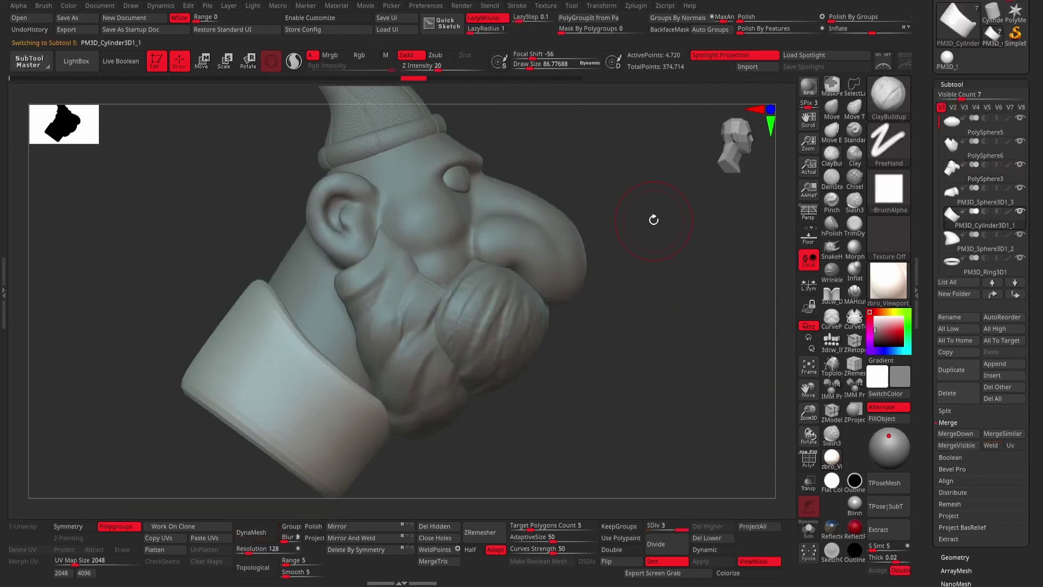
{"action": "mouse_move", "coordinate": [687, 184]}
{"action": "right_mouse_down"}
{"action": "mouse_move", "coordinate": [720, 256]}
{"action": "mouse_move", "coordinate": [687, 230]}
{"action": "right_mouse_up"}
Select the PolySphere6 beard and add small ClayBuildup strokes where it meets the collar.
{"action": "right_click_drag", "start_coordinate": [668, 336], "coordinate": [342, 218], "text": "ctrl"}
{"action": "left_click", "coordinate": [342, 217], "text": "alt"}
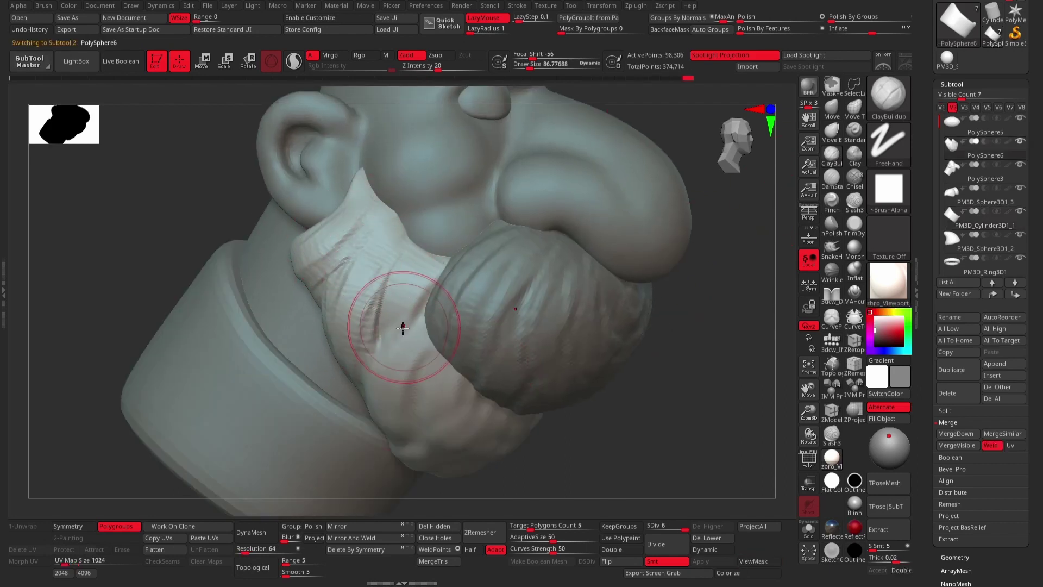
{"action": "right_click_drag", "start_coordinate": [648, 415], "coordinate": [413, 280]}
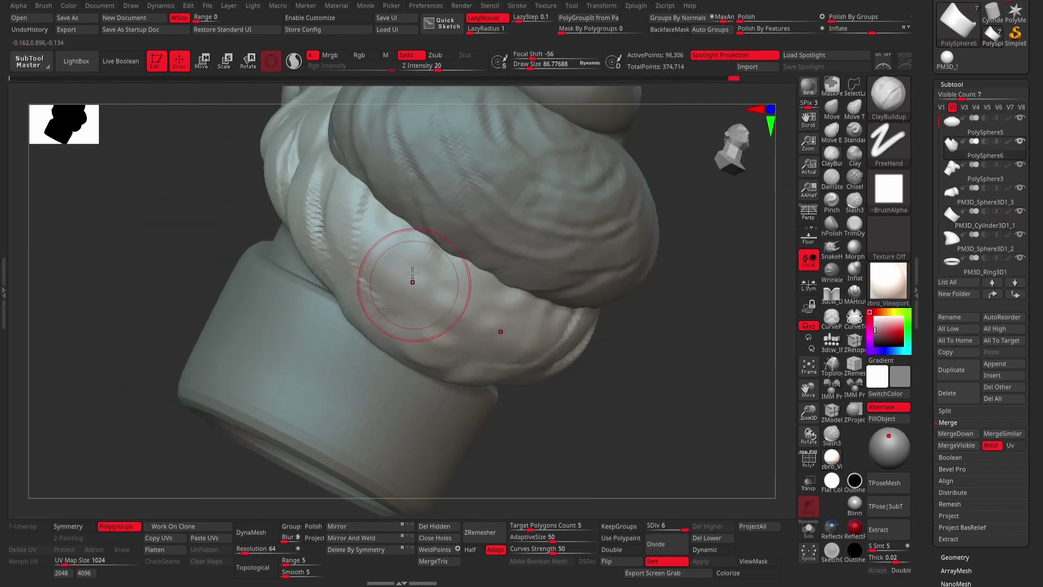
{"action": "mouse_move", "coordinate": [413, 280]}
{"action": "left_mouse_down"}
{"action": "mouse_move", "coordinate": [426, 304]}
{"action": "mouse_move", "coordinate": [461, 294]}
{"action": "left_mouse_up"}
{"action": "mouse_move", "coordinate": [462, 294]}
{"action": "right_mouse_down"}
{"action": "mouse_move", "coordinate": [700, 402]}
{"action": "mouse_move", "coordinate": [691, 296]}
{"action": "mouse_move", "coordinate": [589, 254]}
{"action": "mouse_move", "coordinate": [633, 239]}
{"action": "mouse_move", "coordinate": [644, 214]}
{"action": "mouse_move", "coordinate": [691, 295]}
{"action": "mouse_move", "coordinate": [542, 187]}
{"action": "right_mouse_up"}
{"action": "key", "text": "f"}
{"action": "left_click", "coordinate": [542, 186], "text": "alt"}
Reshape the eye piece into a pointed cone with the Move brush at size about 52.
{"action": "key", "text": "space"}
{"action": "left_click", "coordinate": [488, 216]}
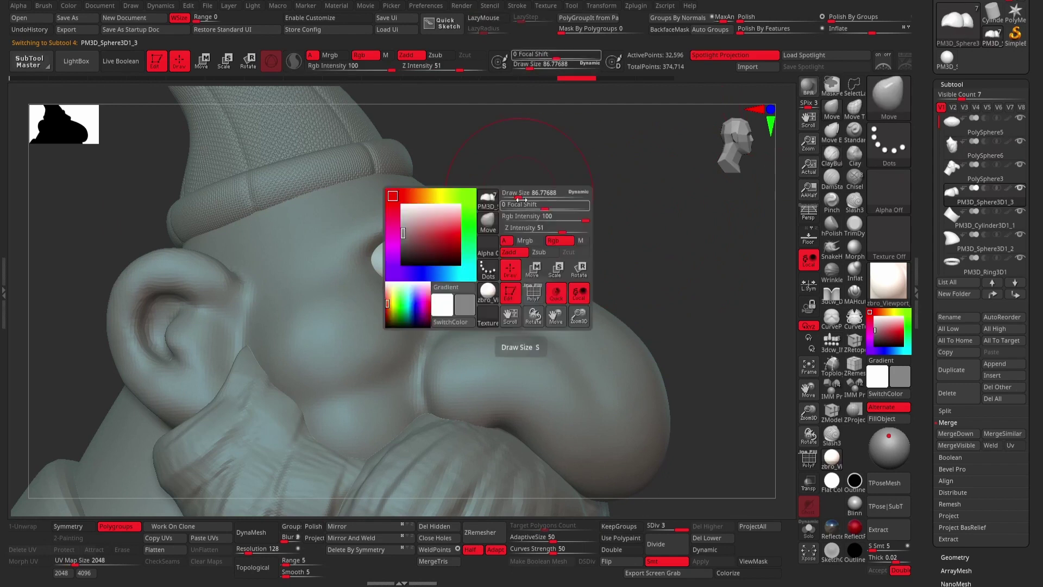
{"action": "key", "text": "space"}
{"action": "left_click_drag", "start_coordinate": [388, 238], "coordinate": [388, 253]}
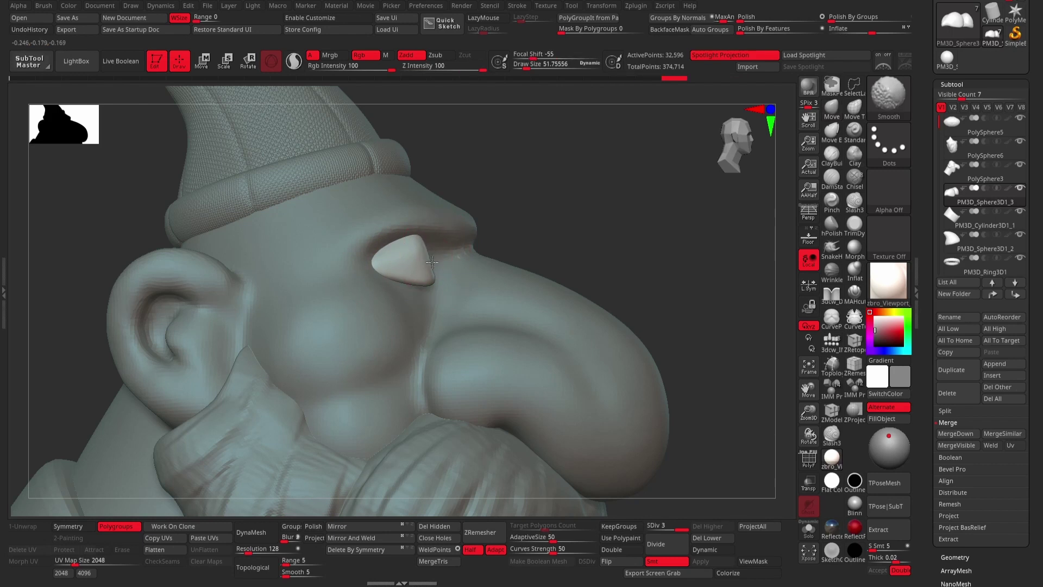
{"action": "right_click_drag", "start_coordinate": [417, 231], "coordinate": [526, 147]}
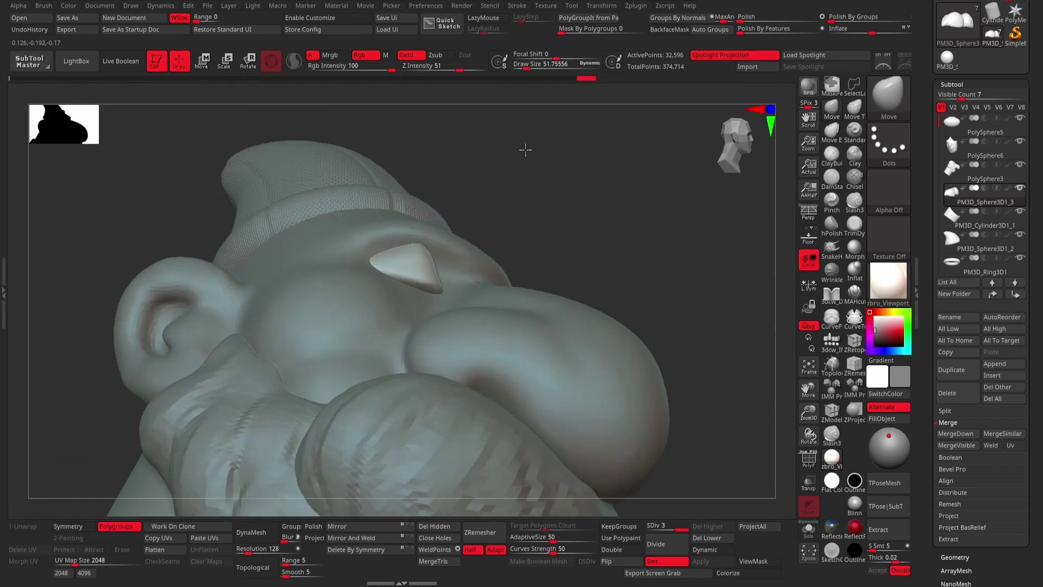
Select the head mesh, set Draw Size about 38 with adjusted falloff, and start masking above the eye.
{"action": "key", "text": "space"}
{"action": "left_click_drag", "start_coordinate": [442, 240], "coordinate": [451, 302]}
{"action": "left_click", "coordinate": [379, 232], "text": "alt"}
{"action": "right_click_drag", "start_coordinate": [379, 231], "coordinate": [503, 225]}
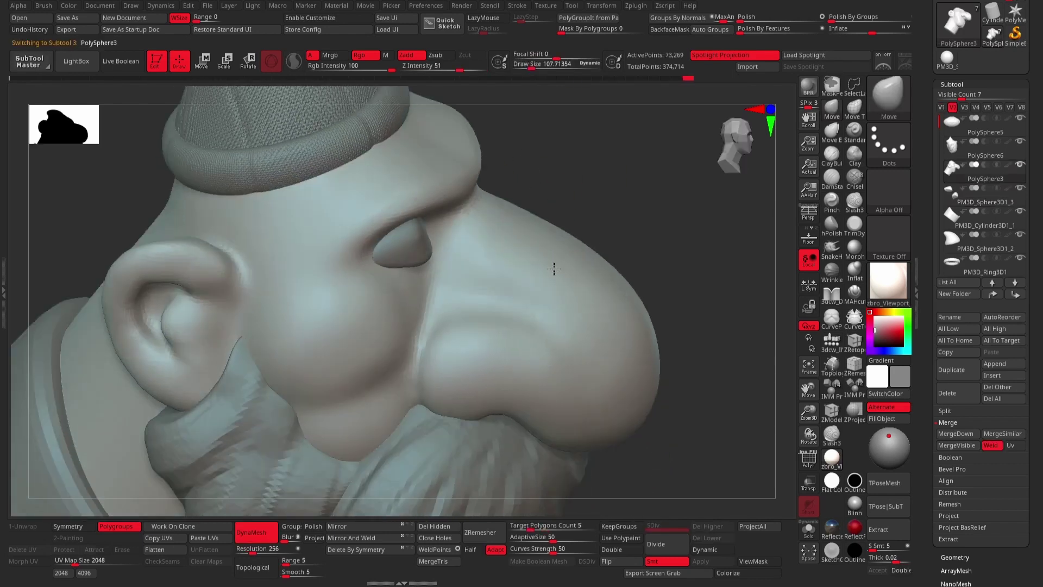
{"action": "key", "text": "space"}
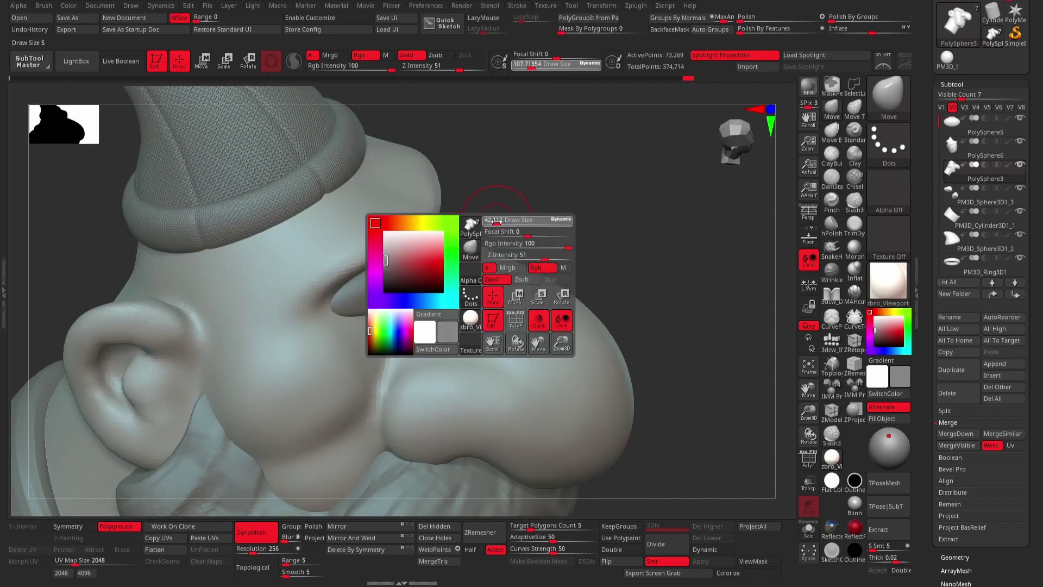
{"action": "left_click_drag", "start_coordinate": [496, 221], "coordinate": [492, 221]}
{"action": "key", "text": "space"}
{"action": "left_click_drag", "start_coordinate": [388, 251], "coordinate": [392, 251]}
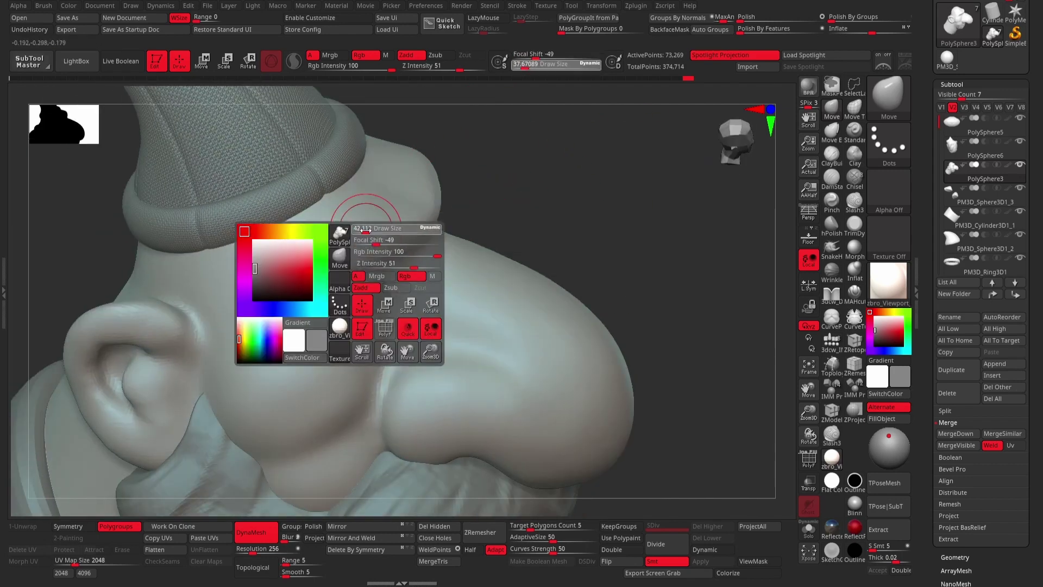
{"action": "left_click", "coordinate": [359, 231], "text": "ctrl"}
Extend the brow mask into eyebrow bands using a brush size of about 19.
{"action": "left_click_drag", "start_coordinate": [354, 235], "coordinate": [384, 212], "text": "ctrl"}
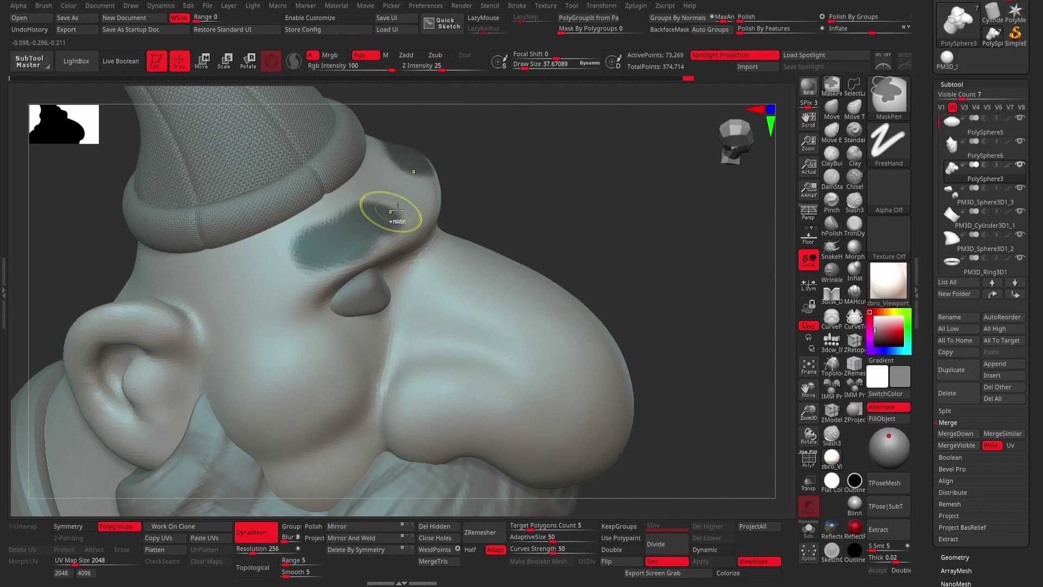
{"action": "right_click_drag", "start_coordinate": [384, 211], "coordinate": [389, 196]}
{"action": "key", "text": "space"}
{"action": "left_click_drag", "start_coordinate": [393, 194], "coordinate": [353, 229]}
{"action": "left_click_drag", "start_coordinate": [304, 272], "coordinate": [387, 196], "text": "ctrl"}
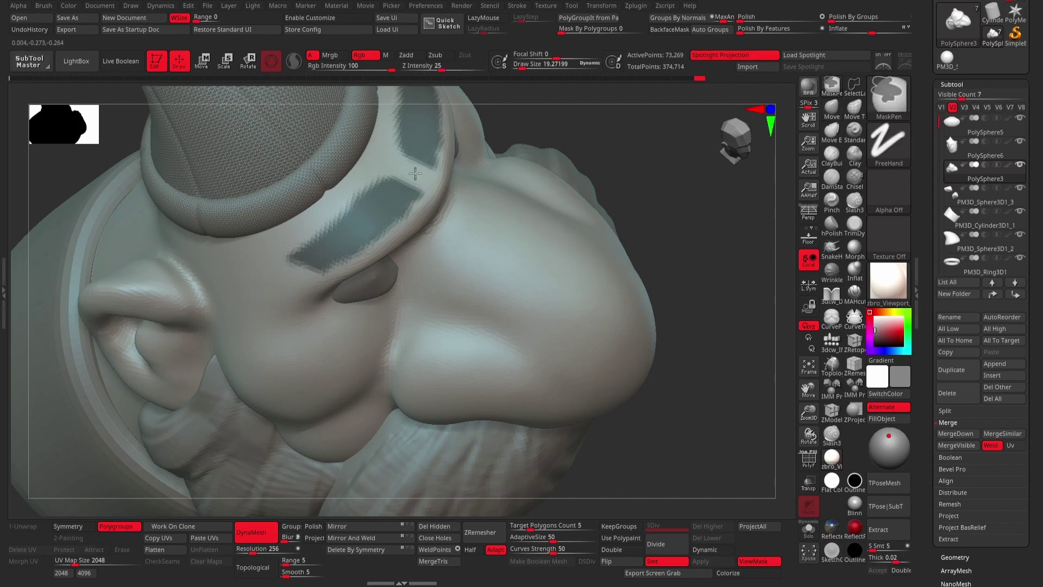
{"action": "left_click_drag", "start_coordinate": [716, 302], "coordinate": [666, 223]}
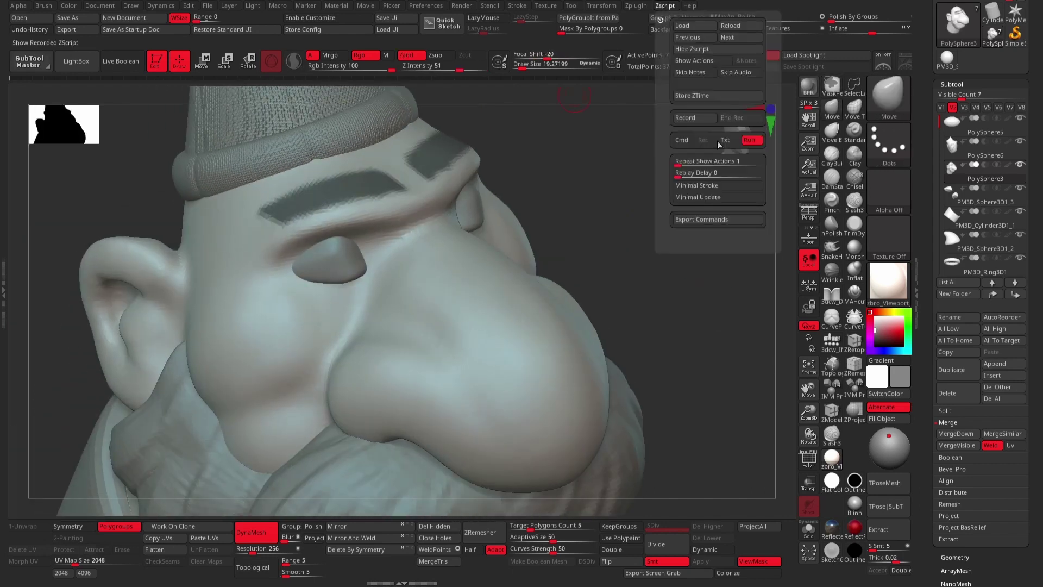
Extract the masked brow as a new Extract1 subtool at thickness 0.02 and accept it.
{"action": "left_click", "coordinate": [961, 540]}
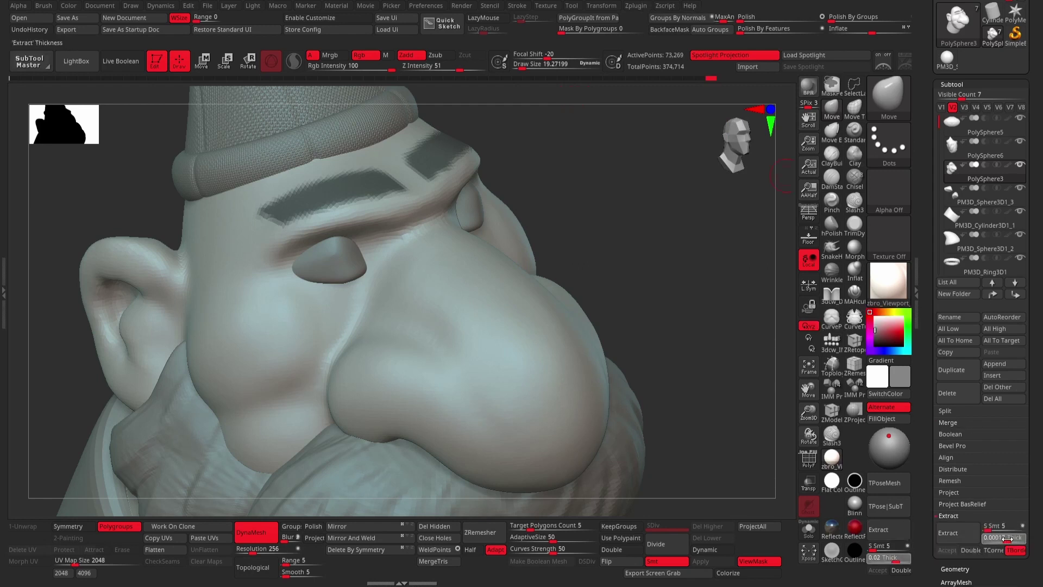
{"action": "left_click", "coordinate": [958, 535]}
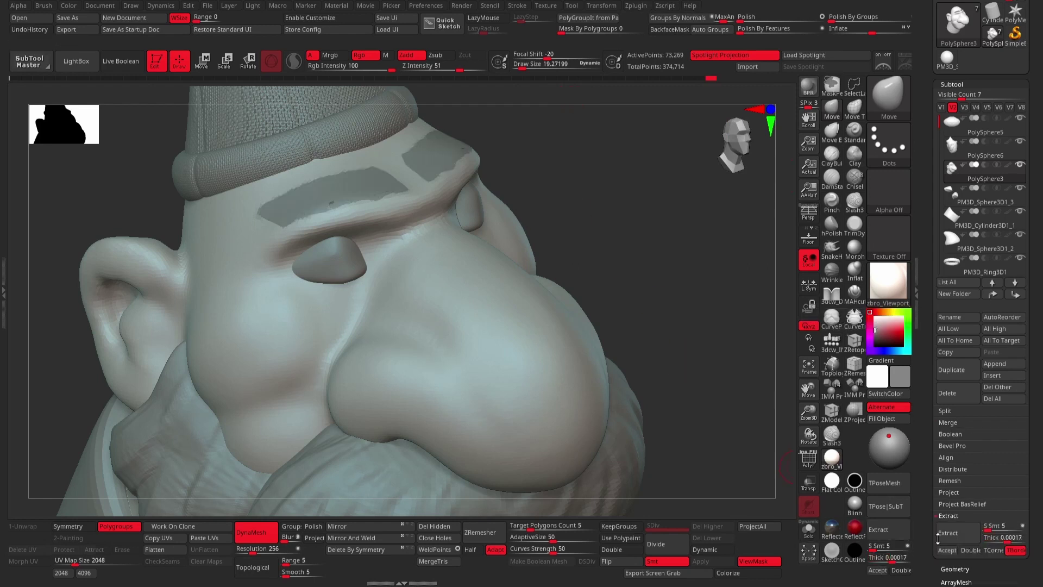
{"action": "left_click", "coordinate": [947, 549]}
{"action": "left_click_drag", "start_coordinate": [633, 250], "coordinate": [588, 279]}
Isolate the Extract1 eyebrow strip in Solo and inspect it, with brush size about 33.
{"action": "key", "text": "shift+f"}
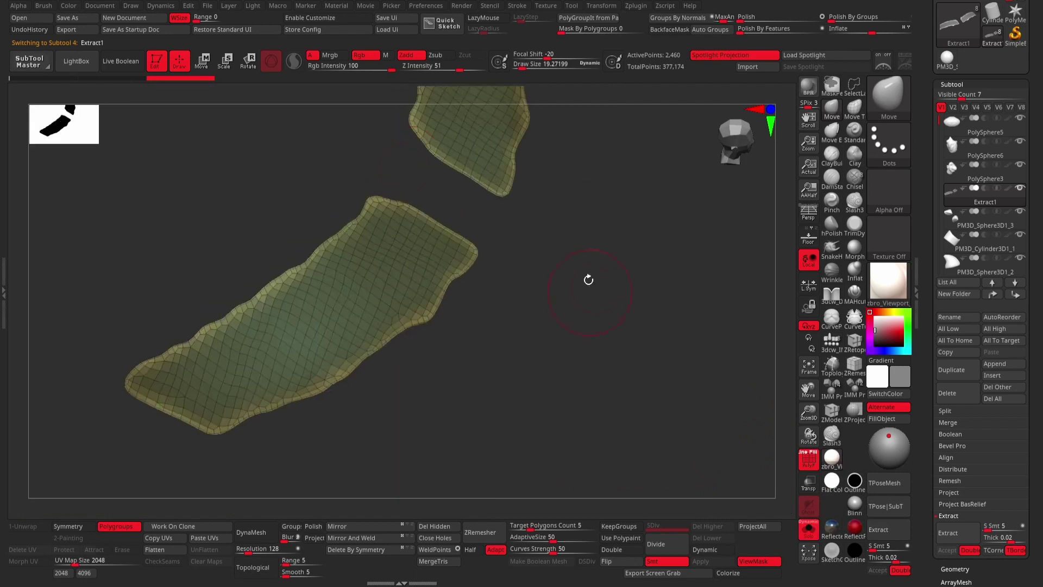
{"action": "left_click_drag", "start_coordinate": [442, 303], "coordinate": [471, 268]}
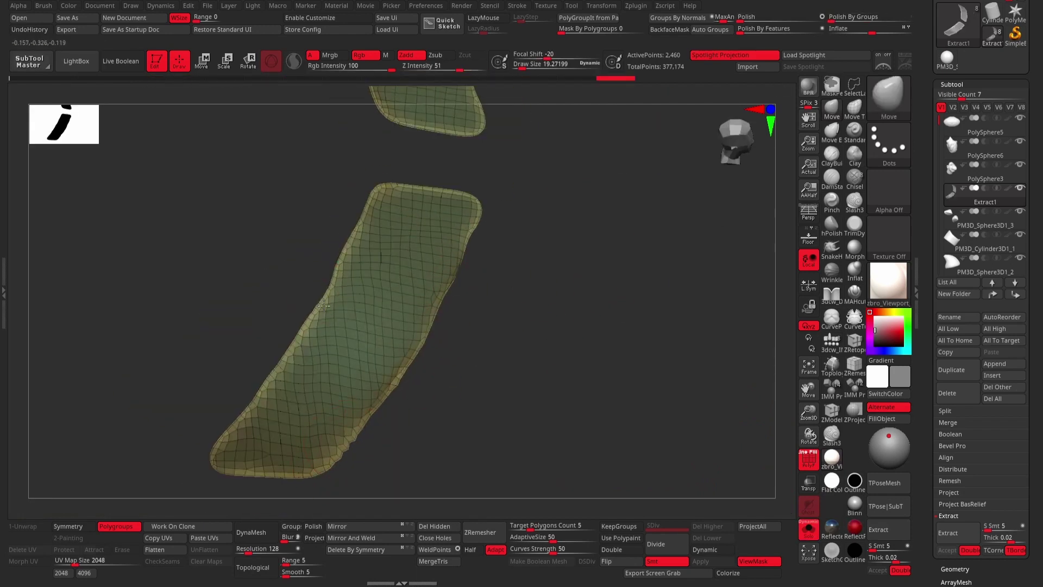
{"action": "left_click_drag", "start_coordinate": [380, 190], "coordinate": [507, 205]}
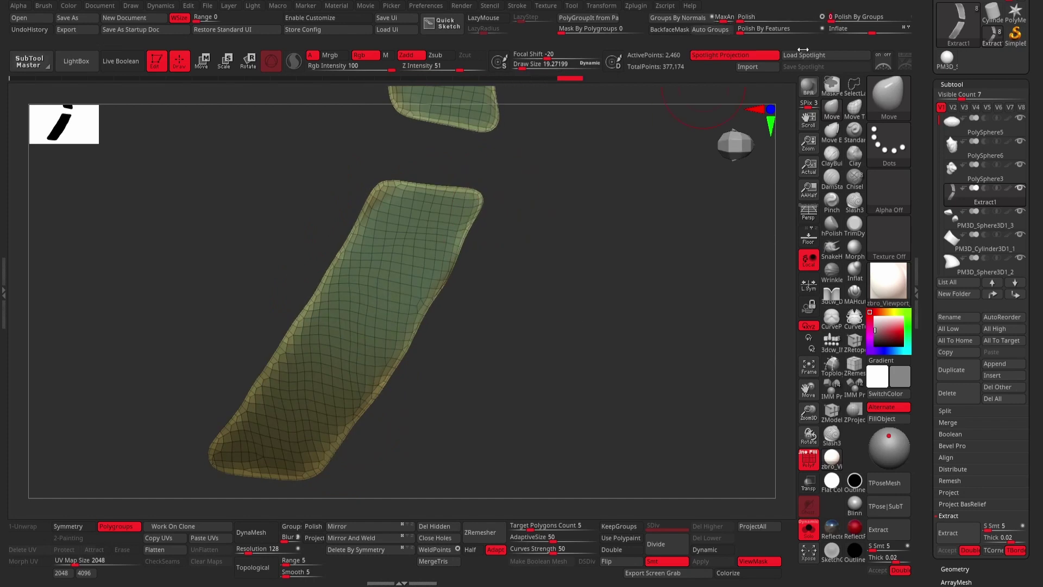
{"action": "left_click_drag", "start_coordinate": [578, 228], "coordinate": [592, 244]}
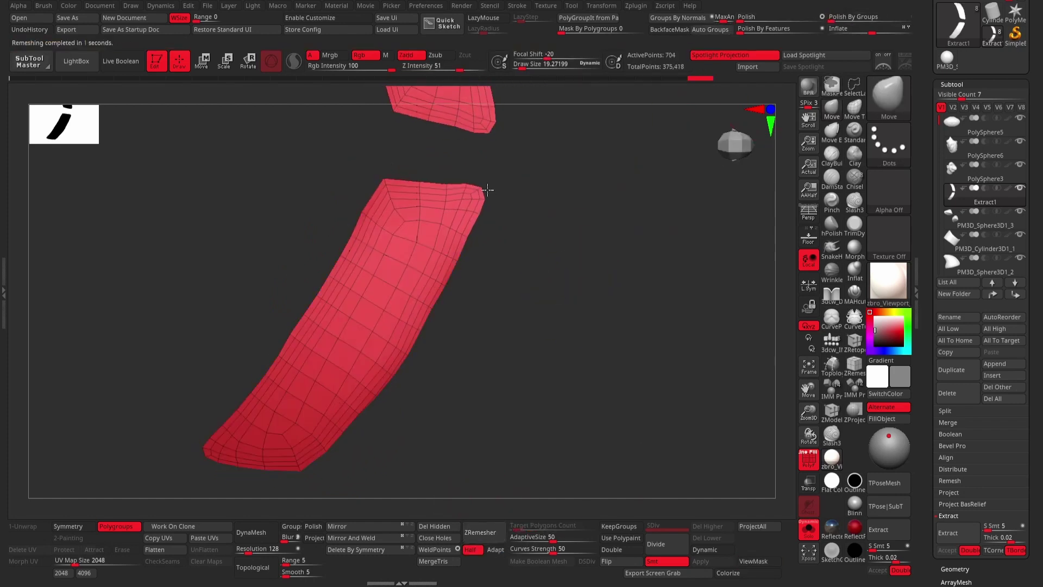
{"action": "right_click", "coordinate": [313, 479]}
{"action": "mouse_move", "coordinate": [331, 383]}
{"action": "left_mouse_down"}
{"action": "mouse_move", "coordinate": [367, 404]}
{"action": "mouse_move", "coordinate": [477, 298]}
{"action": "left_mouse_up"}
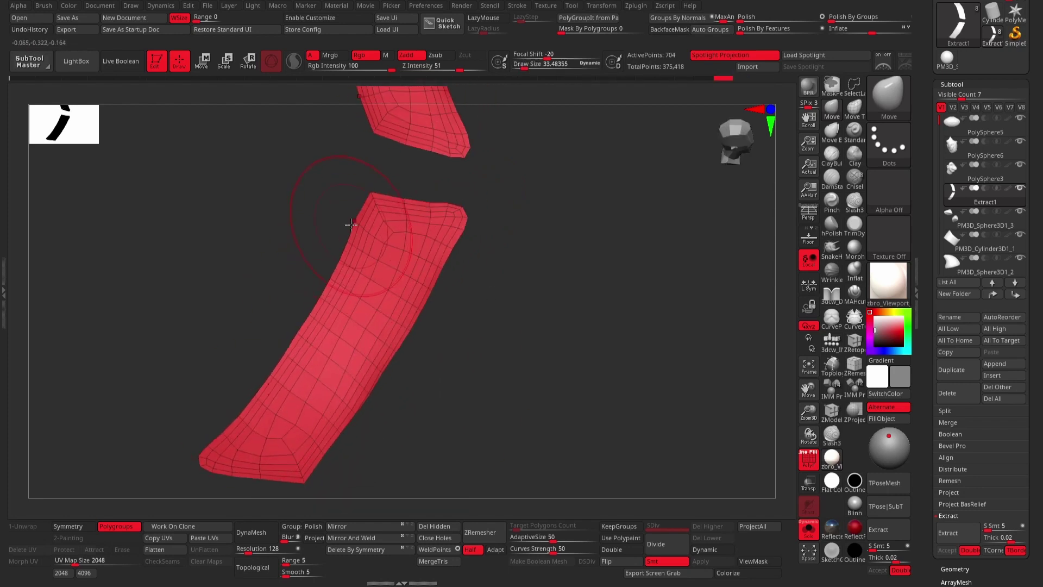
{"action": "mouse_move", "coordinate": [350, 222]}
{"action": "left_mouse_down"}
{"action": "mouse_move", "coordinate": [696, 313]}
{"action": "mouse_move", "coordinate": [645, 310]}
{"action": "left_mouse_up"}
Try adding ZModeler edge loops across the strip, then undo them.
{"action": "key", "text": "b"}
{"action": "key", "text": "z"}
{"action": "key", "text": "m"}
{"action": "key", "text": "space"}
{"action": "left_click", "coordinate": [384, 295]}
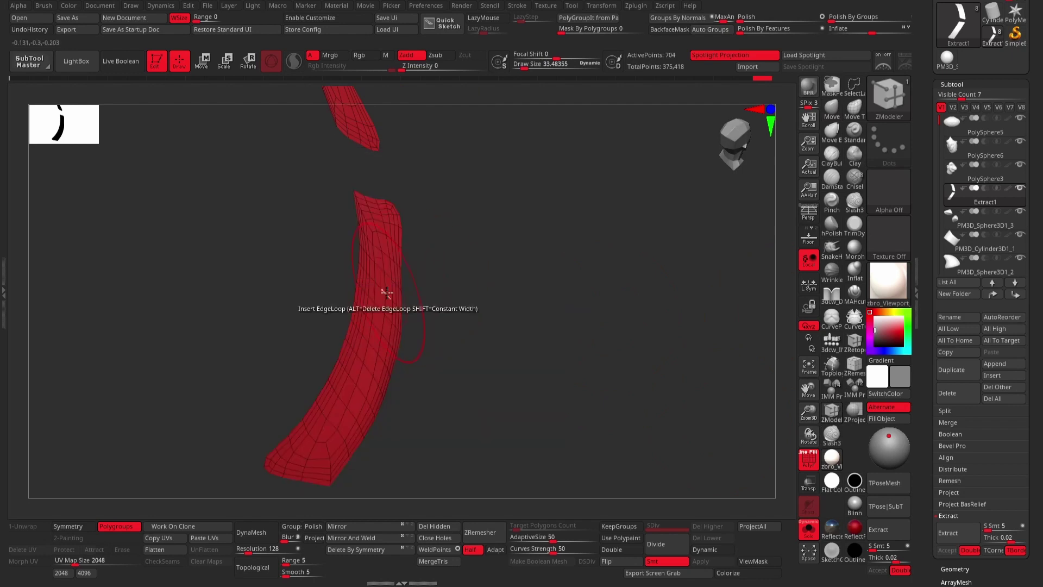
{"action": "left_click", "coordinate": [390, 275]}
{"action": "key", "text": "ctrl+z"}
Run ZRemesher on the strip twice, then undo back to the original 704-point mesh.
{"action": "left_click", "coordinate": [498, 531]}
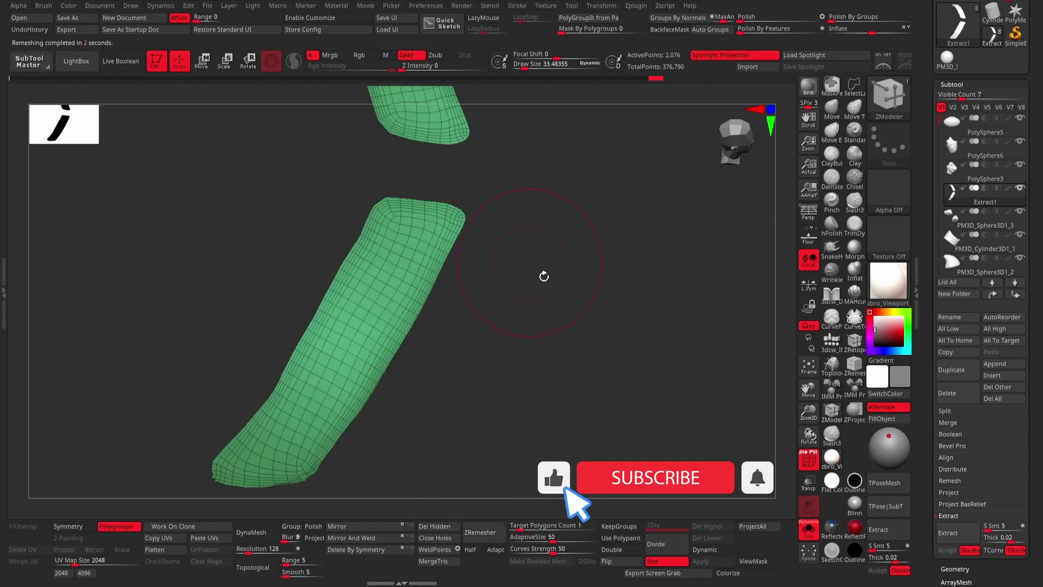
{"action": "mouse_move", "coordinate": [542, 275]}
{"action": "left_mouse_down"}
{"action": "mouse_move", "coordinate": [561, 340]}
{"action": "mouse_move", "coordinate": [670, 245]}
{"action": "mouse_move", "coordinate": [562, 281]}
{"action": "left_mouse_up"}
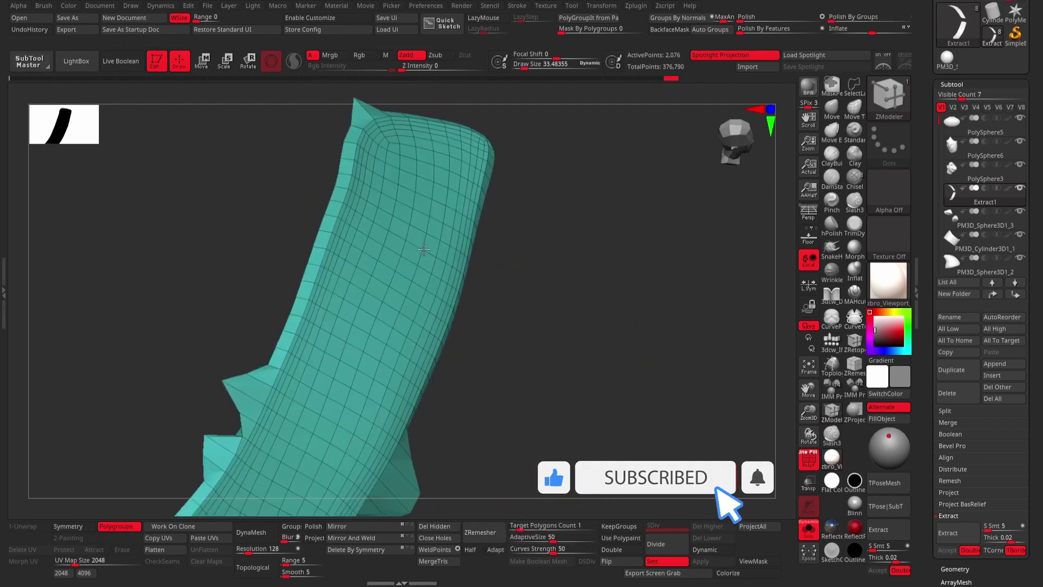
{"action": "mouse_move", "coordinate": [612, 347]}
{"action": "left_mouse_down"}
{"action": "mouse_move", "coordinate": [484, 368]}
{"action": "mouse_move", "coordinate": [501, 438]}
{"action": "left_mouse_up"}
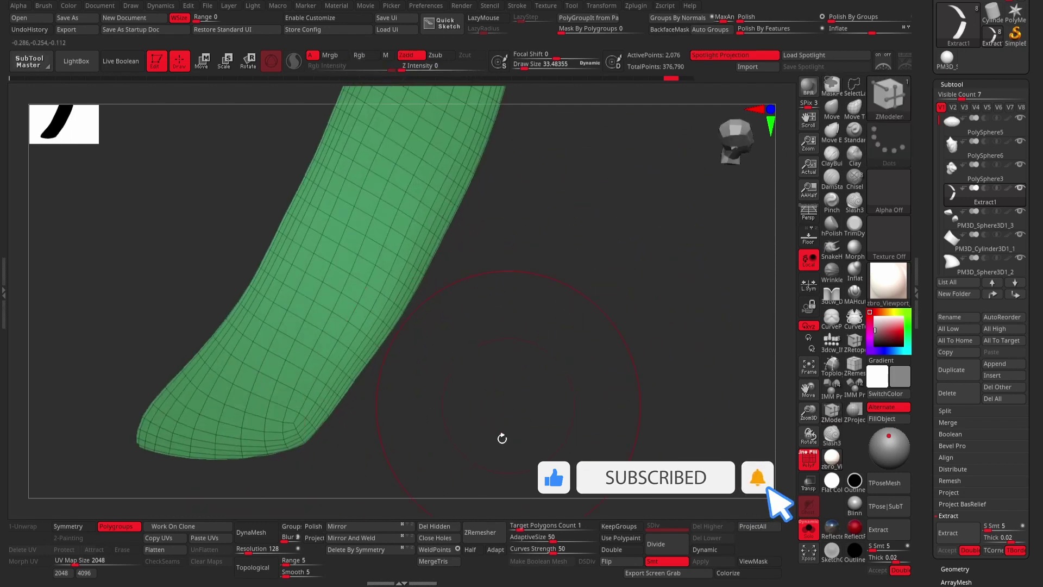
{"action": "left_click", "coordinate": [481, 531]}
{"action": "key", "text": "ctrl+z"}
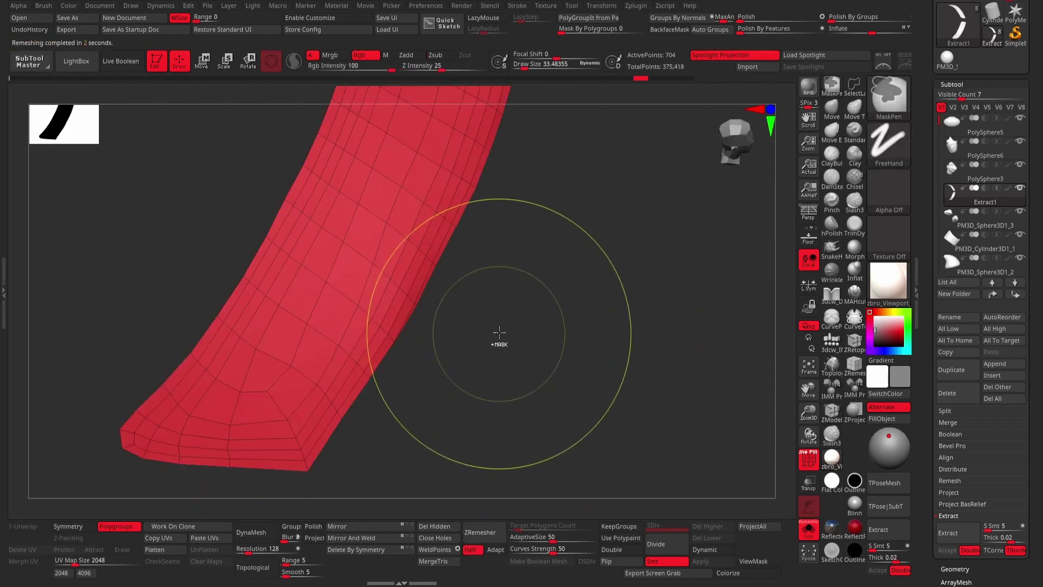
{"action": "key", "text": "ctrl+z"}
{"action": "key", "text": "ctrl+shift+z"}
{"action": "key", "text": "ctrl+z"}
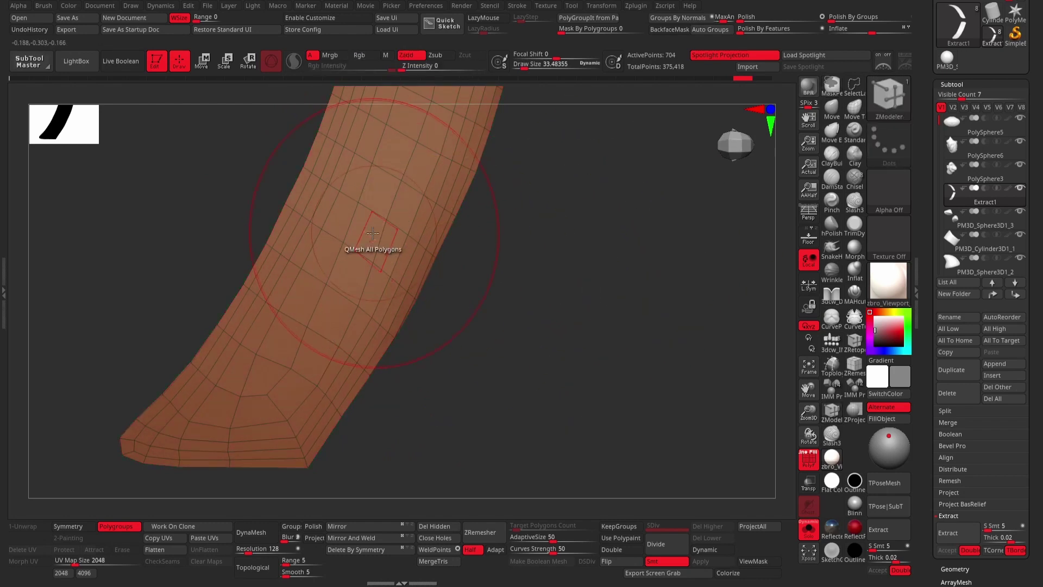
{"action": "key", "text": "ctrl+z"}
{"action": "key", "text": "ctrl+z"}
{"action": "key", "text": "ctrl+z"}
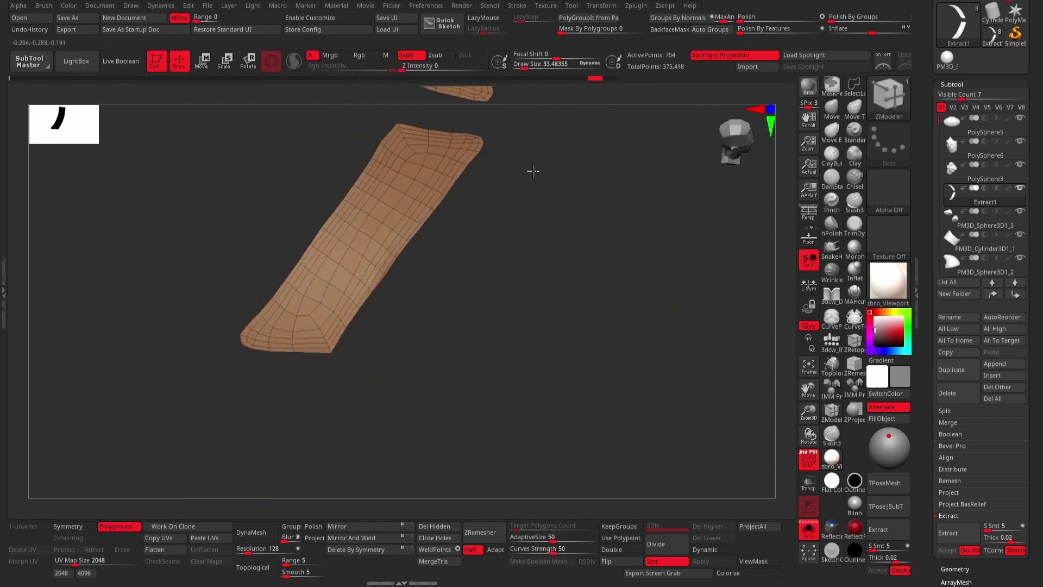
{"action": "key", "text": "ctrl+z"}
{"action": "key", "text": "ctrl+z"}
{"action": "key", "text": "ctrl+z"}
Make PolySphere3 active and extract the masked area with ExtractPro+ as Extract2.
{"action": "left_click", "coordinate": [951, 179]}
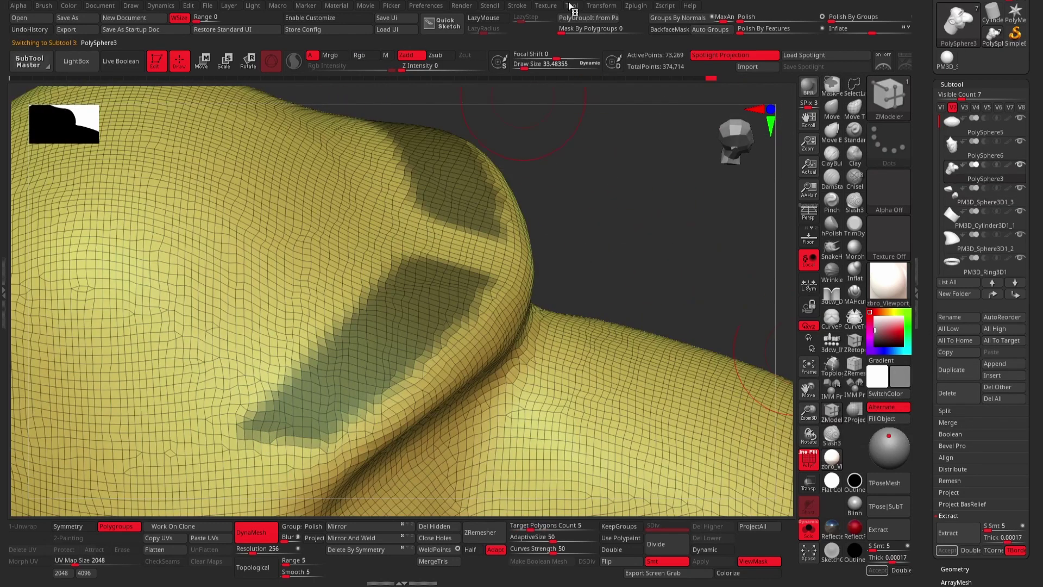
{"action": "left_click", "coordinate": [636, 5]}
{"action": "left_click", "coordinate": [668, 171]}
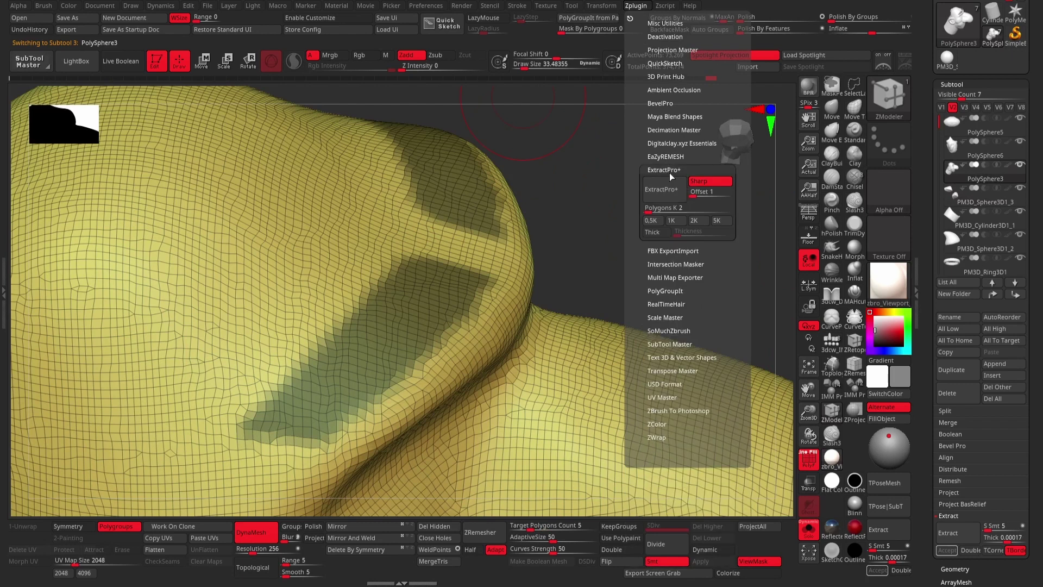
{"action": "left_click", "coordinate": [656, 238]}
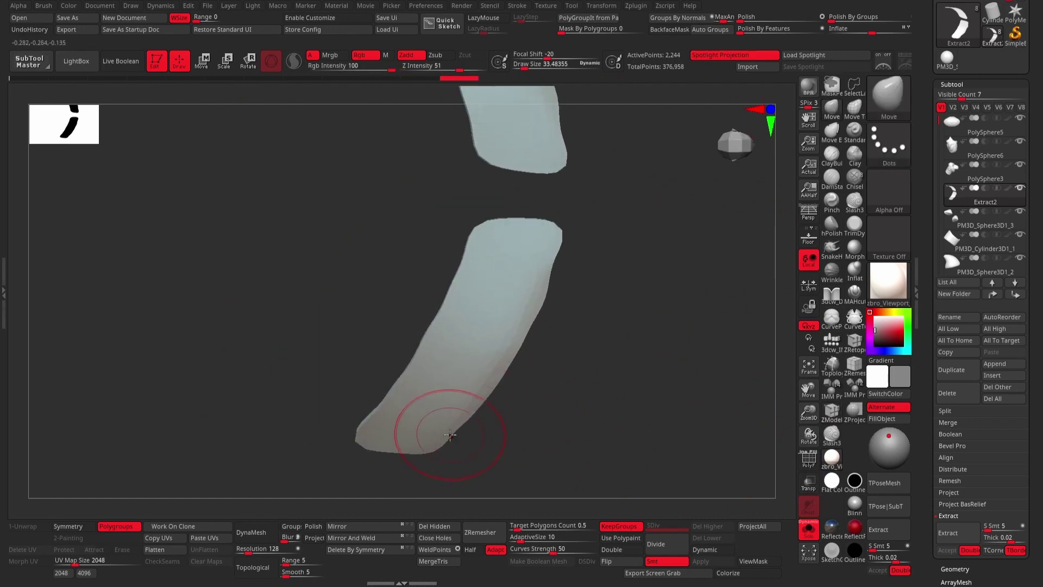
Round off Extract2's ends and Polish its edges smooth.
{"action": "key", "text": "space"}
{"action": "left_click_drag", "start_coordinate": [454, 387], "coordinate": [471, 387]}
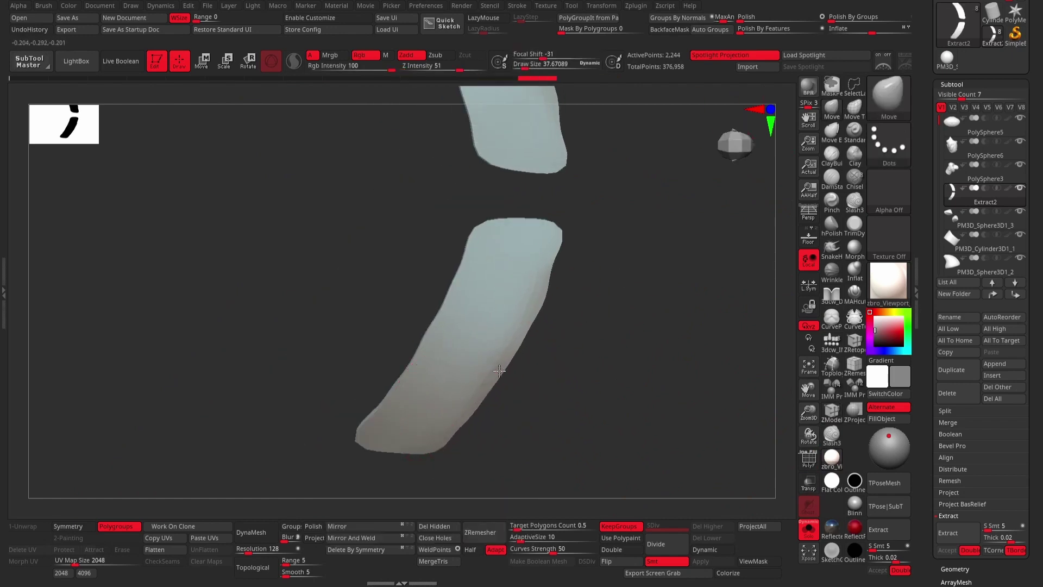
{"action": "key", "text": "space"}
{"action": "left_click_drag", "start_coordinate": [575, 243], "coordinate": [549, 243]}
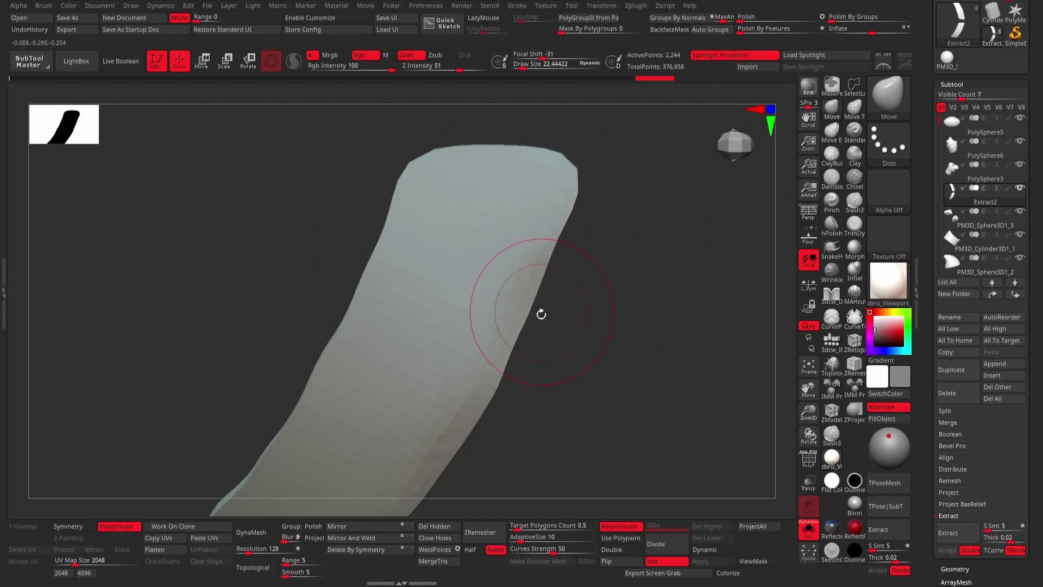
{"action": "mouse_move", "coordinate": [556, 159]}
{"action": "left_mouse_down"}
{"action": "mouse_move", "coordinate": [553, 146]}
{"action": "mouse_move", "coordinate": [652, 221]}
{"action": "mouse_move", "coordinate": [579, 196]}
{"action": "mouse_move", "coordinate": [379, 316]}
{"action": "left_mouse_up"}
{"action": "left_click_drag", "start_coordinate": [255, 334], "coordinate": [223, 313]}
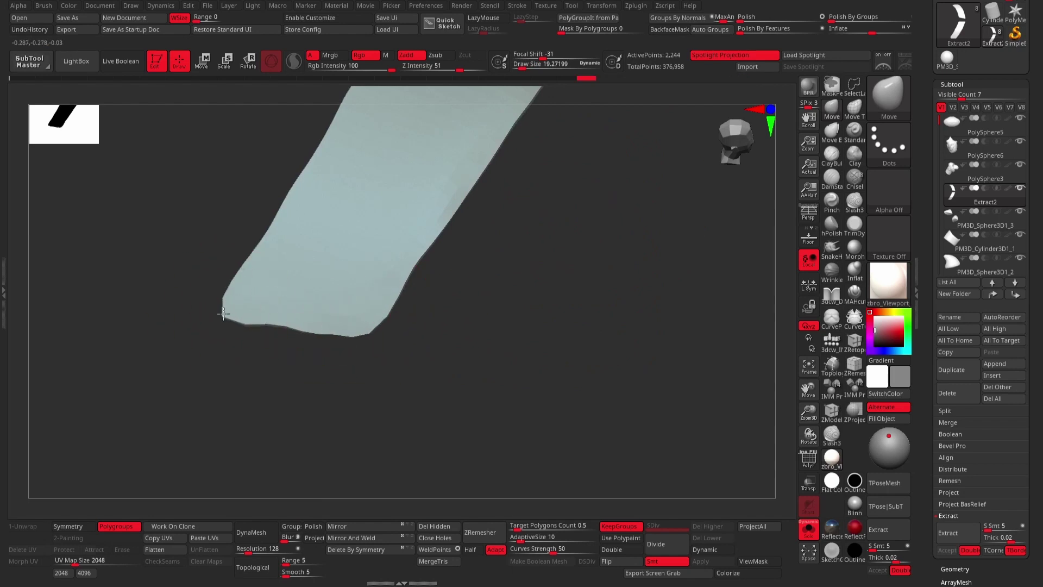
{"action": "left_click", "coordinate": [775, 24]}
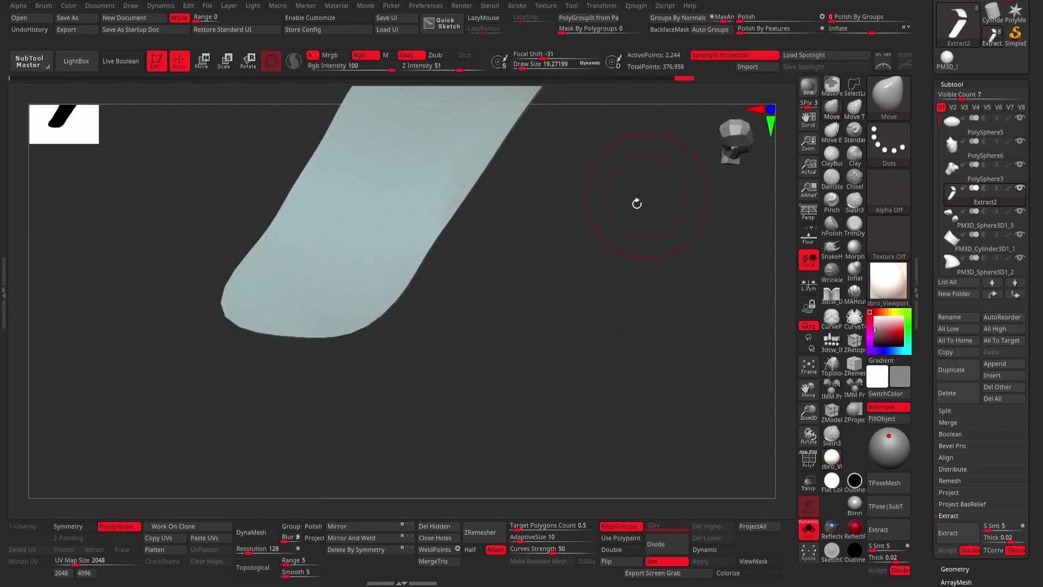
{"action": "left_click_drag", "start_coordinate": [636, 202], "coordinate": [402, 225]}
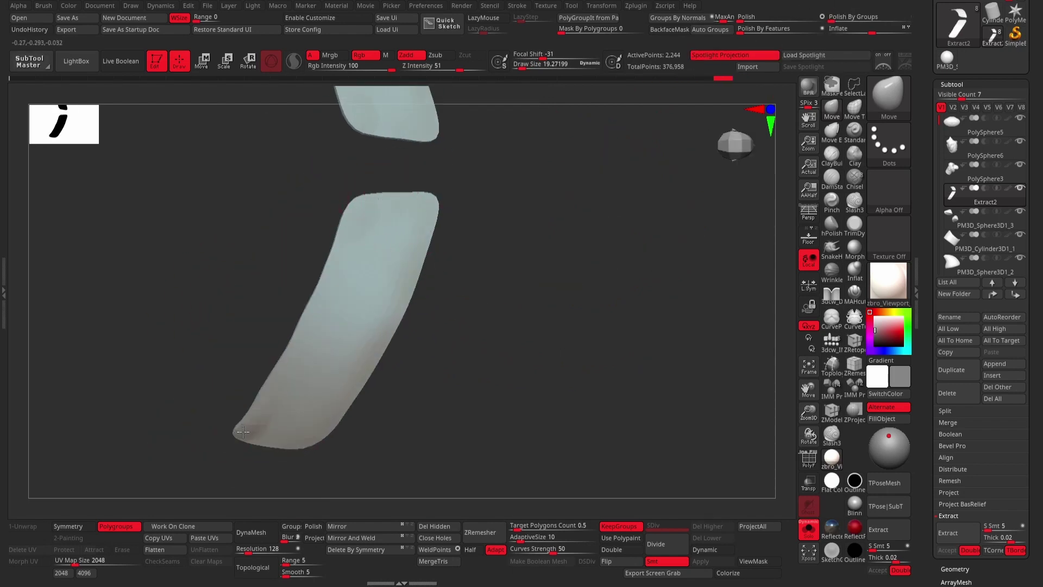
{"action": "mouse_move", "coordinate": [242, 432]}
{"action": "left_mouse_down"}
{"action": "mouse_move", "coordinate": [559, 233]}
{"action": "mouse_move", "coordinate": [334, 293]}
{"action": "left_mouse_up"}
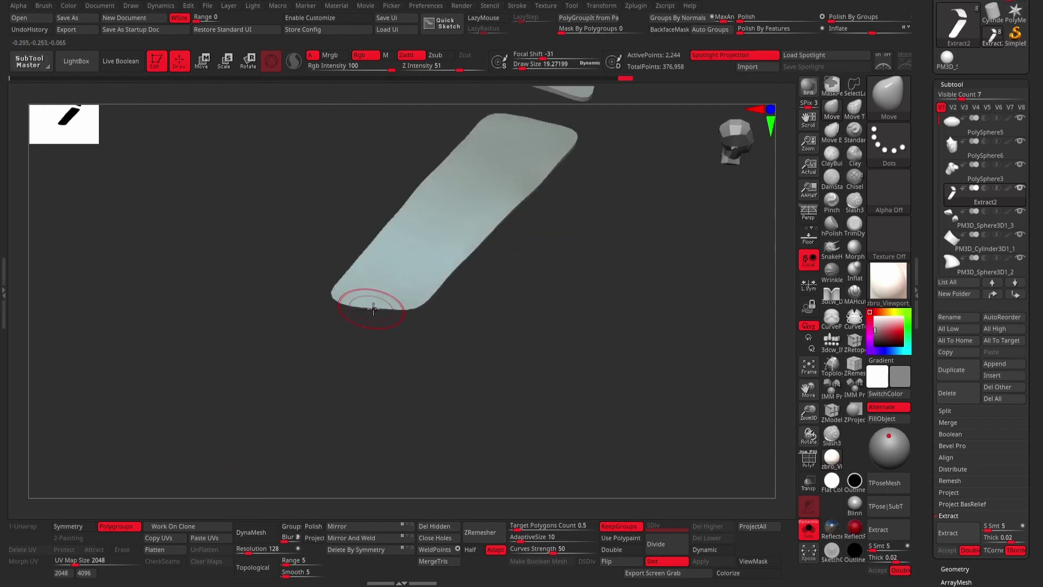
Turn off Solo and bring the new pad on the gnome's head into view.
{"action": "left_click", "coordinate": [808, 530]}
{"action": "mouse_move", "coordinate": [699, 340]}
{"action": "left_mouse_down"}
{"action": "mouse_move", "coordinate": [533, 316]}
{"action": "mouse_move", "coordinate": [642, 419]}
{"action": "mouse_move", "coordinate": [515, 320]}
{"action": "left_mouse_up"}
{"action": "key", "text": "space"}
{"action": "mouse_move", "coordinate": [360, 359]}
{"action": "left_mouse_down"}
{"action": "mouse_move", "coordinate": [645, 140]}
{"action": "mouse_move", "coordinate": [568, 216]}
{"action": "mouse_move", "coordinate": [404, 303]}
{"action": "left_mouse_up"}
{"action": "key", "text": "space"}
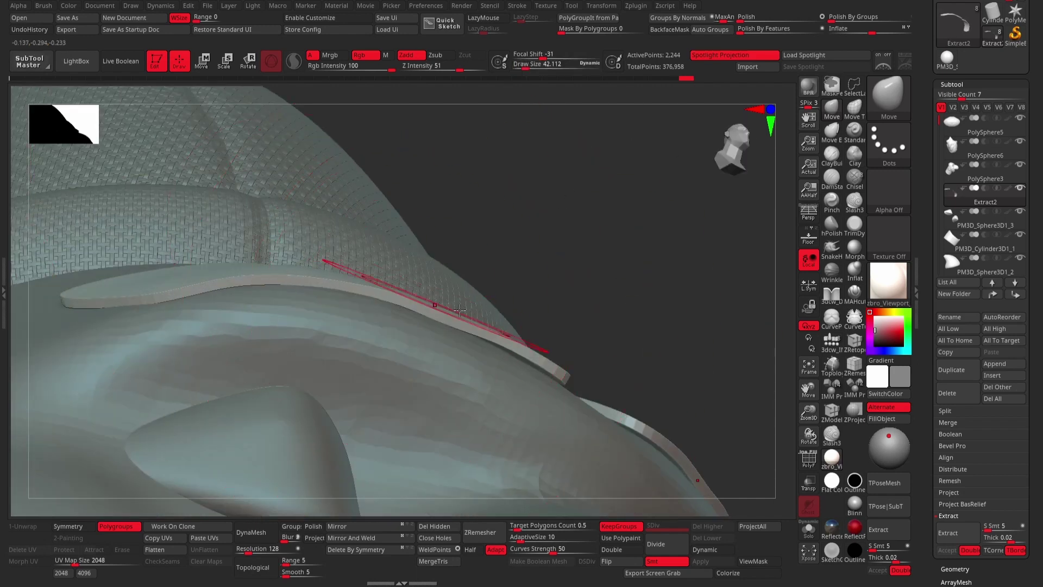
Orbit around the eyebrow pad and zoom out to the gnome's head.
{"action": "mouse_move", "coordinate": [65, 296]}
{"action": "left_mouse_down"}
{"action": "mouse_move", "coordinate": [305, 128]}
{"action": "mouse_move", "coordinate": [269, 188]}
{"action": "left_mouse_up"}
{"action": "left_click_drag", "start_coordinate": [309, 128], "coordinate": [273, 153]}
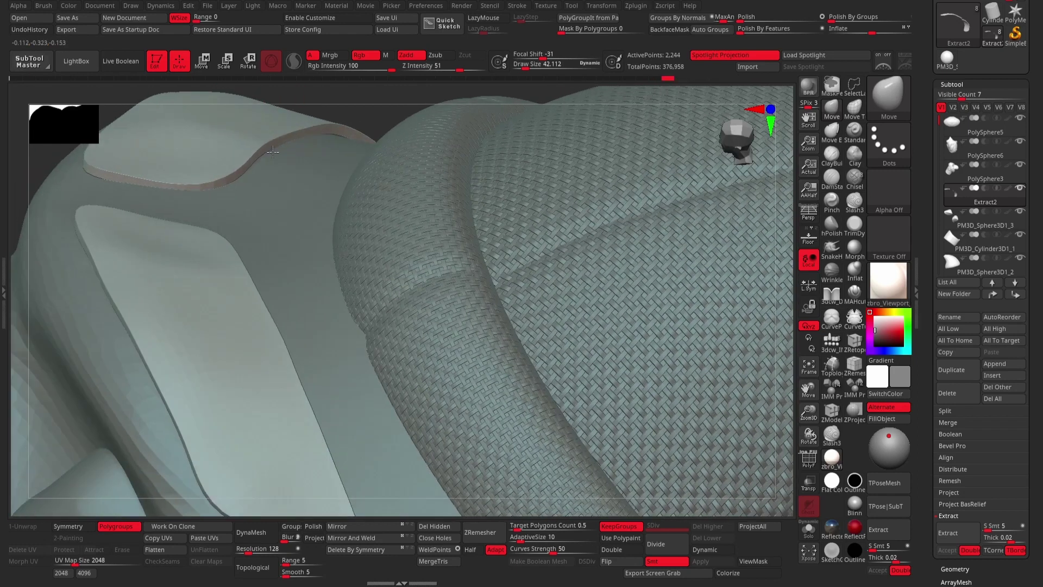
{"action": "mouse_move", "coordinate": [639, 92]}
{"action": "left_mouse_down"}
{"action": "mouse_move", "coordinate": [529, 384]}
{"action": "mouse_move", "coordinate": [465, 400]}
{"action": "mouse_move", "coordinate": [519, 406]}
{"action": "left_mouse_up"}
Smooth the brow–nose junction and carve a crease along the brow with LazyMouse on.
{"action": "key", "text": "b"}
{"action": "key", "text": "c"}
{"action": "key", "text": "b"}
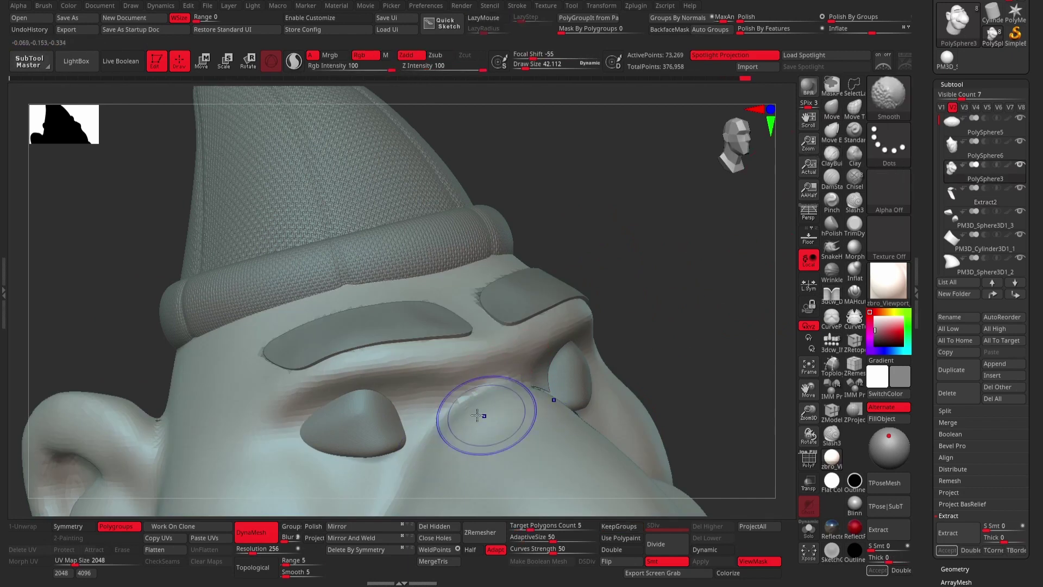
{"action": "left_click_drag", "start_coordinate": [647, 259], "coordinate": [587, 261]}
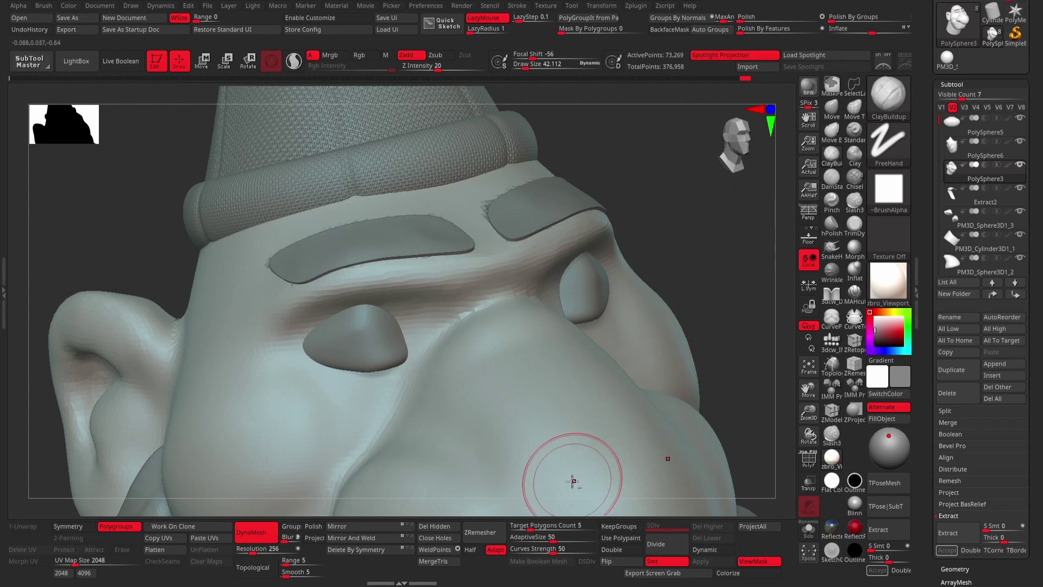
{"action": "key", "text": "b"}
{"action": "key", "text": "d"}
{"action": "key", "text": "e"}
{"action": "left_click_drag", "start_coordinate": [483, 249], "coordinate": [491, 279], "text": "alt"}
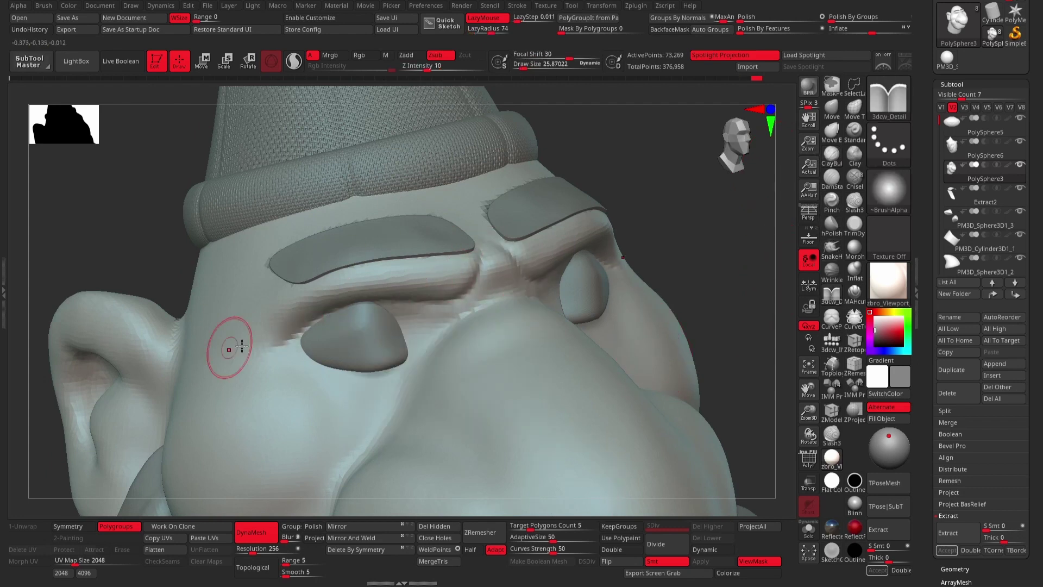
{"action": "key", "text": "shift"}
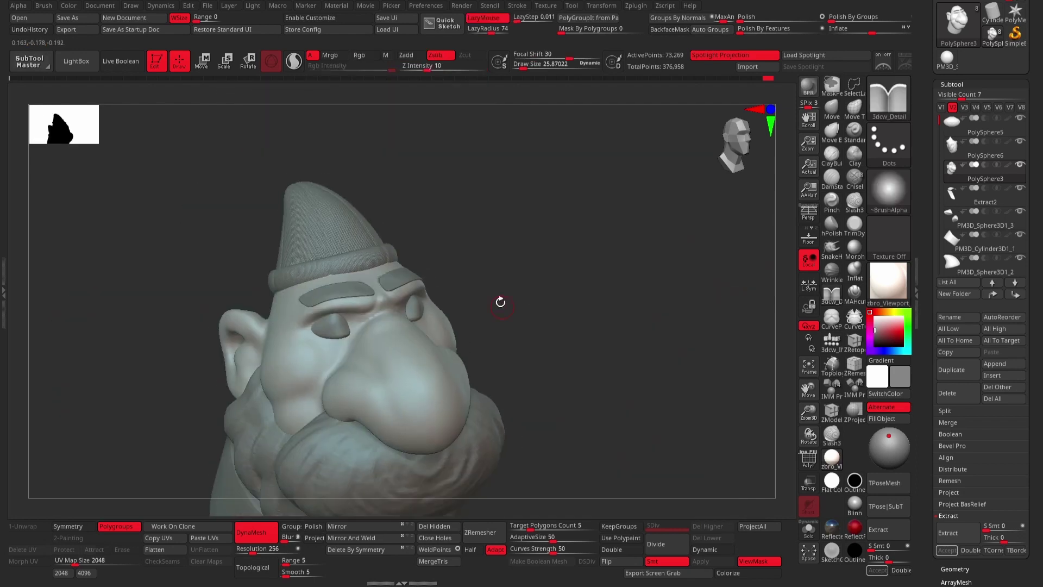
{"action": "left_click_drag", "start_coordinate": [501, 303], "coordinate": [587, 314]}
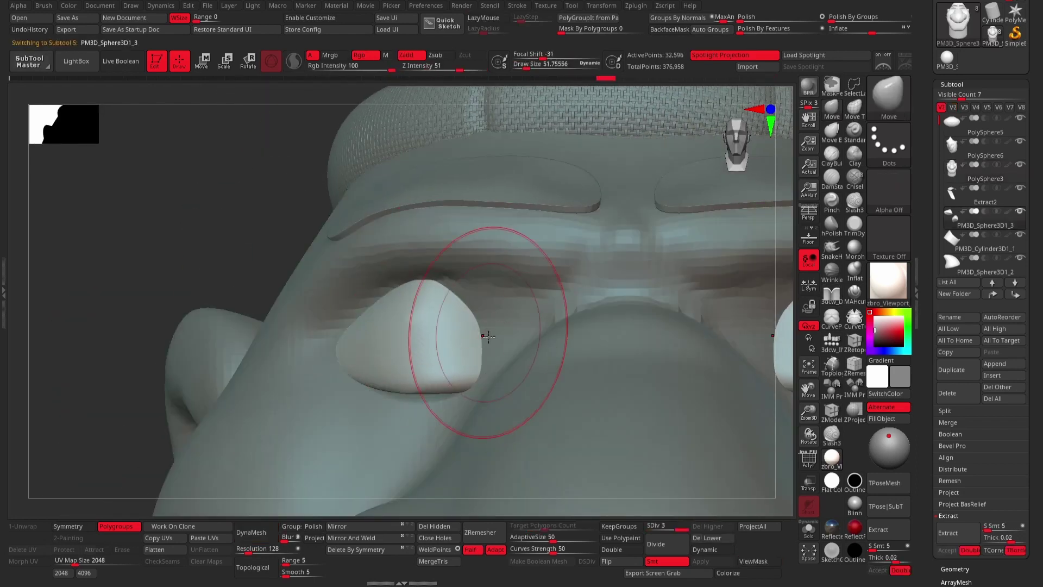
Bulge the eye's right side and carve a crease running down from the eye.
{"action": "left_click_drag", "start_coordinate": [488, 337], "coordinate": [558, 371]}
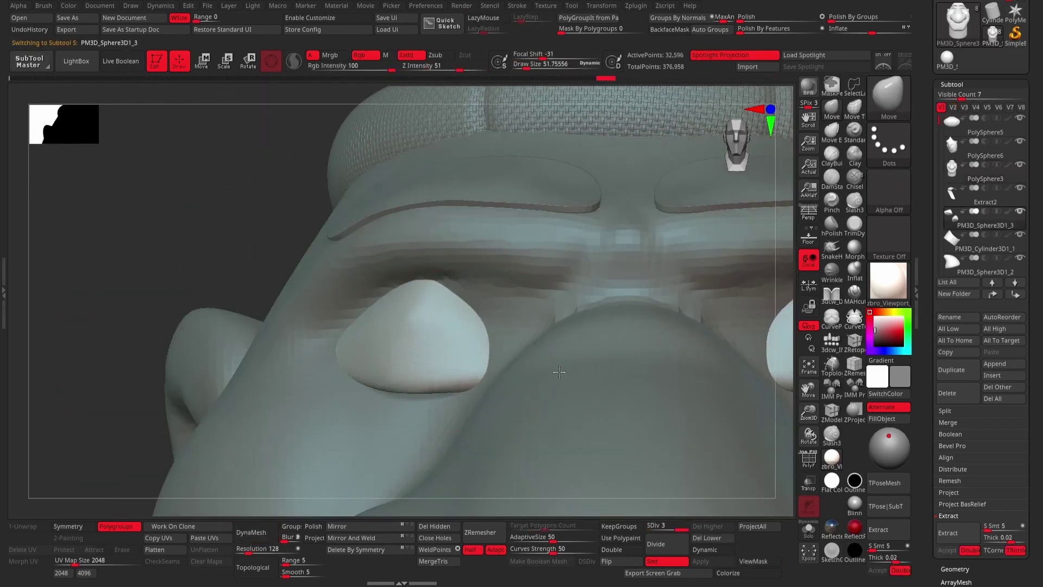
{"action": "left_click", "coordinate": [477, 339], "text": "alt"}
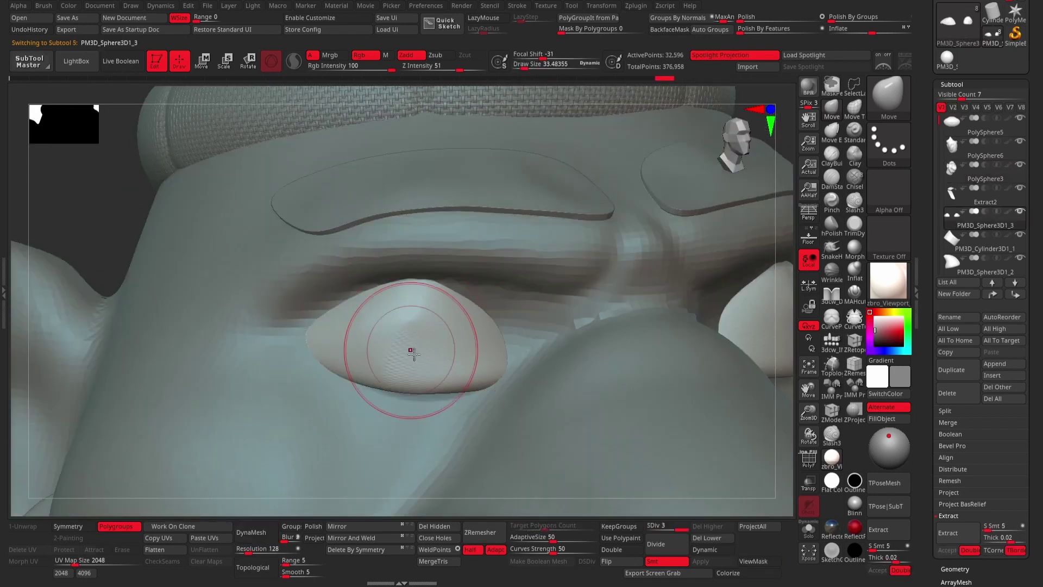
{"action": "left_click", "coordinate": [428, 328], "text": "alt"}
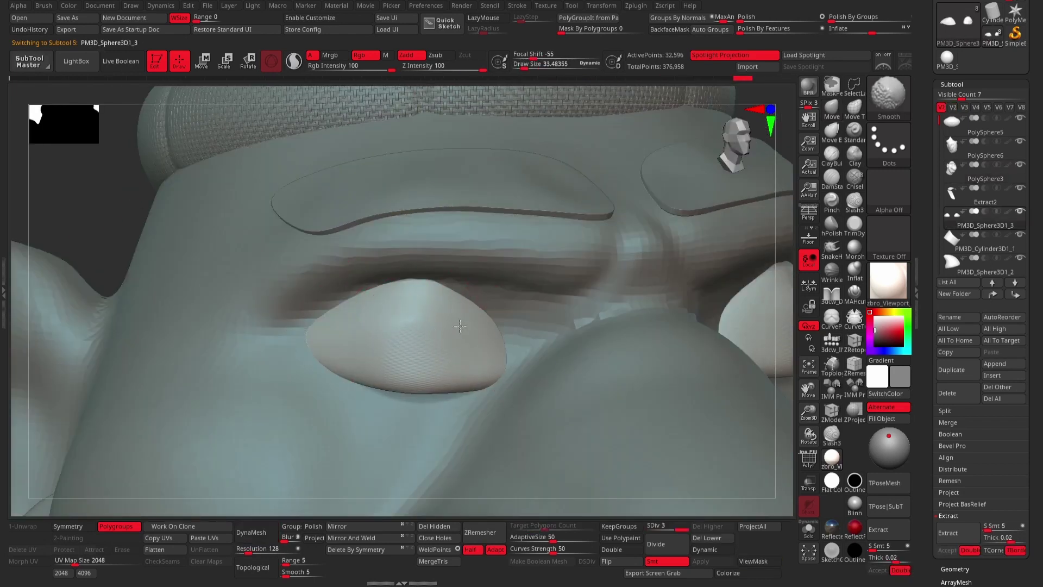
{"action": "right_click_drag", "start_coordinate": [461, 326], "coordinate": [570, 268]}
{"action": "left_click", "coordinate": [571, 268], "text": "alt"}
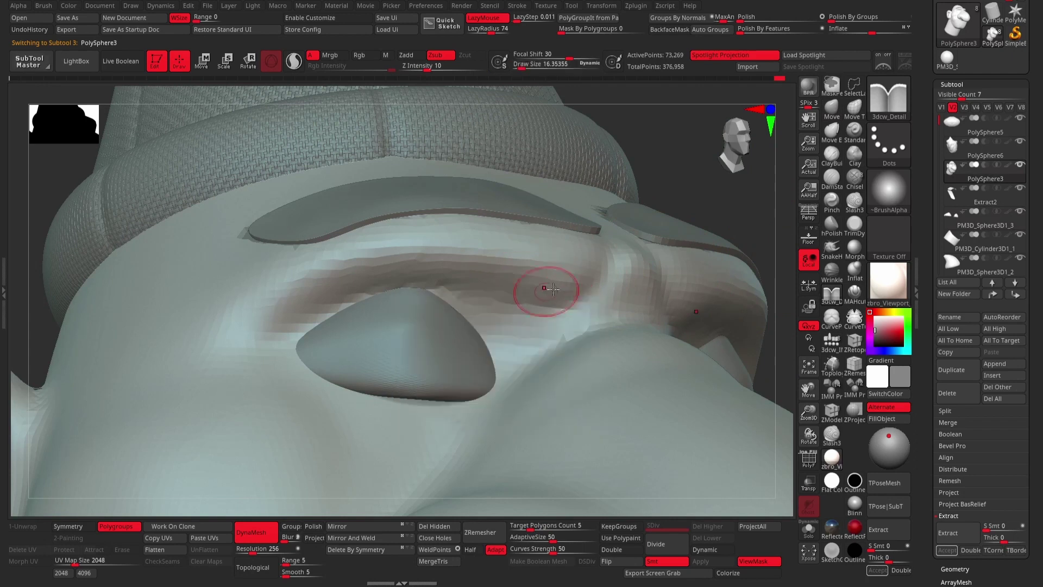
{"action": "left_click_drag", "start_coordinate": [346, 281], "coordinate": [274, 345]}
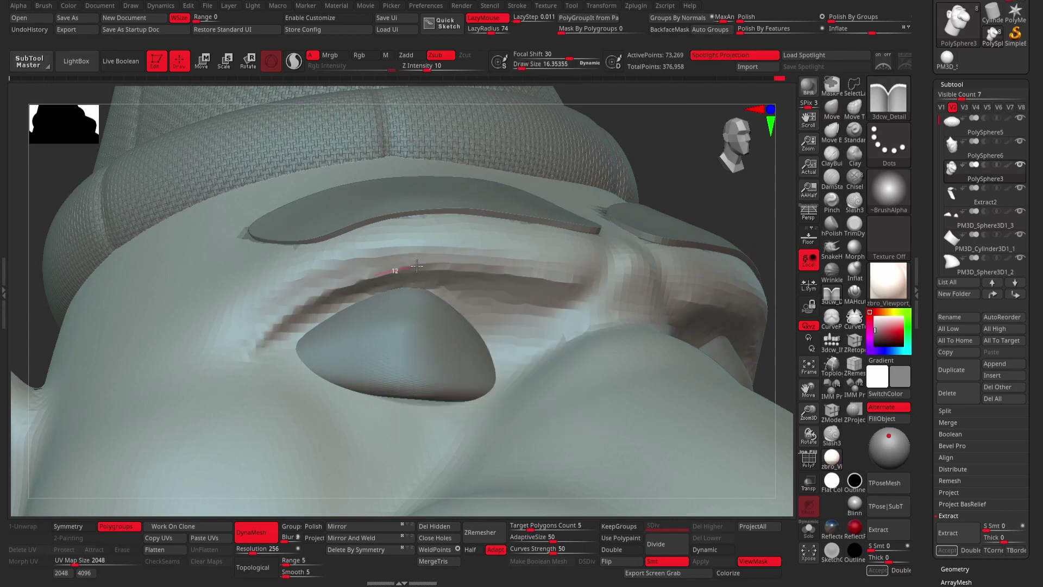
{"action": "mouse_move", "coordinate": [503, 283]}
{"action": "right_mouse_down", "text": "alt"}
{"action": "mouse_move", "coordinate": [432, 263]}
{"action": "mouse_move", "coordinate": [566, 257]}
{"action": "right_mouse_up", "text": "alt"}
Pull the eye surface up into a cone with the Move brush.
{"action": "key", "text": "b"}
{"action": "key", "text": "m"}
{"action": "key", "text": "v"}
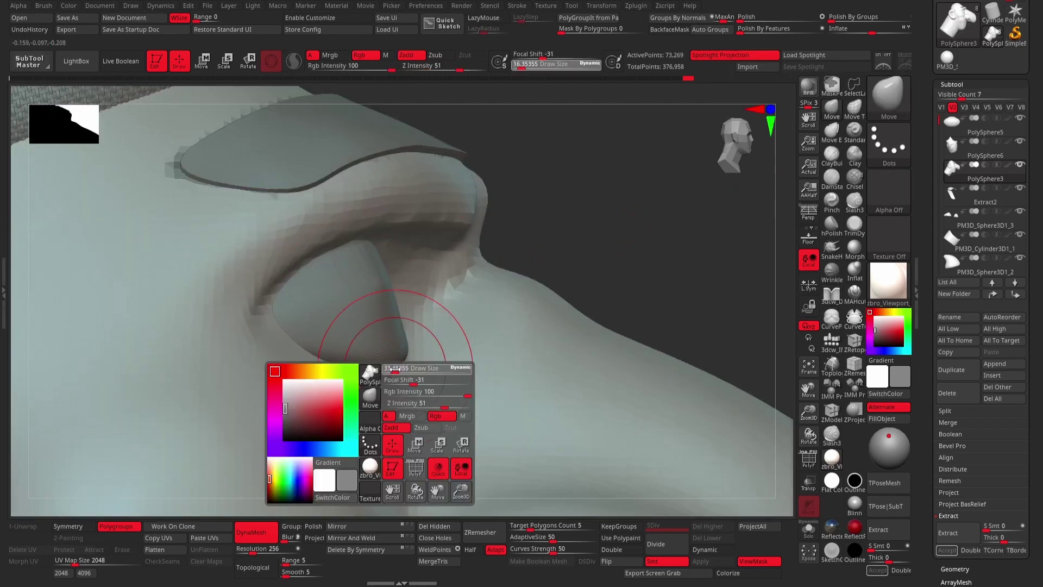
{"action": "left_click", "coordinate": [396, 357], "text": "alt"}
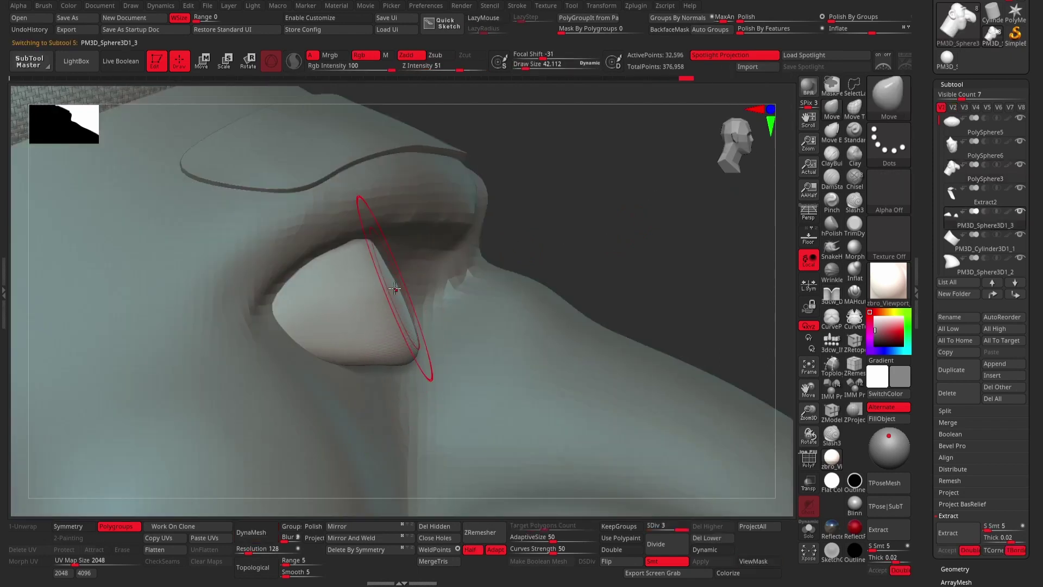
{"action": "left_click_drag", "start_coordinate": [395, 289], "coordinate": [373, 233]}
{"action": "left_click", "coordinate": [231, 348], "text": "alt"}
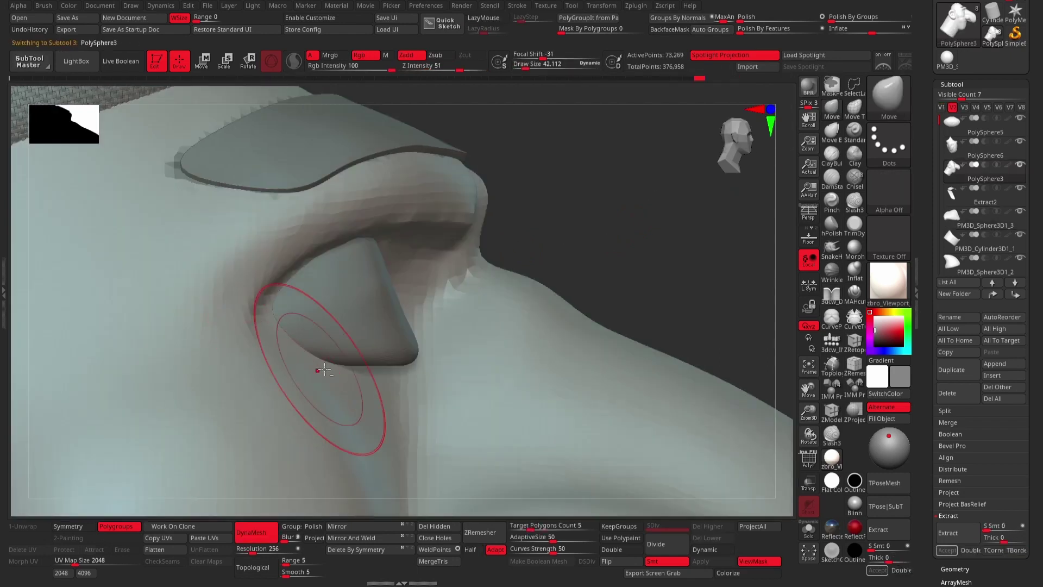
Build up clay on the cheek below the eye using ClayBuildup with LazyMouse.
{"action": "key", "text": "b"}
{"action": "key", "text": "c"}
{"action": "key", "text": "b"}
{"action": "right_click_drag", "start_coordinate": [325, 370], "coordinate": [260, 383]}
{"action": "left_click_drag", "start_coordinate": [261, 383], "coordinate": [348, 467]}
{"action": "mouse_move", "coordinate": [304, 413]}
{"action": "left_mouse_down"}
{"action": "mouse_move", "coordinate": [323, 378]}
{"action": "mouse_move", "coordinate": [163, 353]}
{"action": "mouse_move", "coordinate": [263, 489]}
{"action": "left_mouse_up"}
{"action": "right_click_drag", "start_coordinate": [263, 489], "coordinate": [217, 205], "text": "alt"}
{"action": "mouse_move", "coordinate": [216, 204]}
{"action": "left_mouse_down"}
{"action": "mouse_move", "coordinate": [269, 185]}
{"action": "mouse_move", "coordinate": [379, 225]}
{"action": "left_mouse_up"}
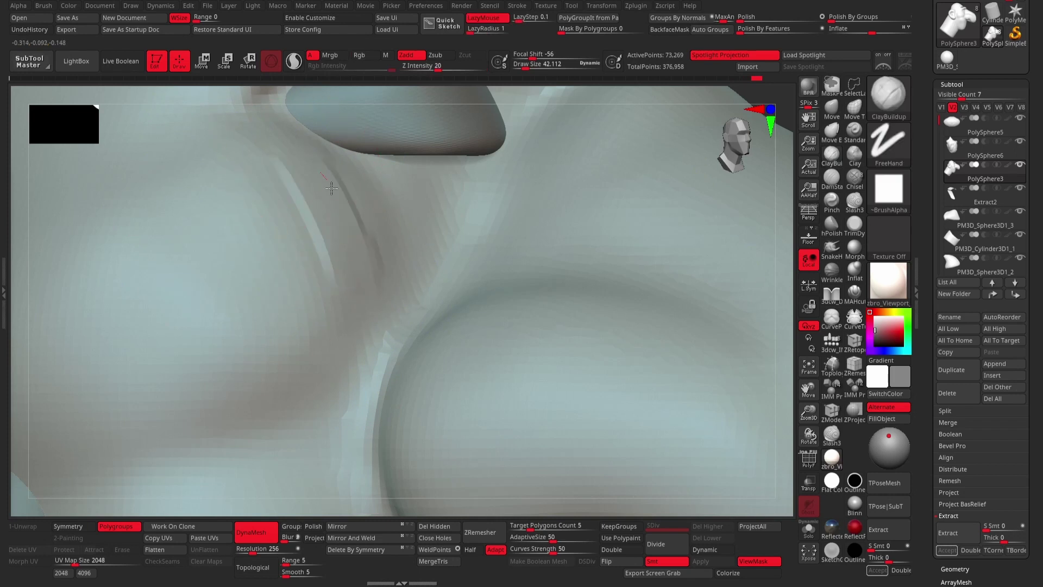
Smooth the cheek and nose surface beside the eye and frame the head.
{"action": "mouse_move", "coordinate": [268, 198]}
{"action": "left_mouse_down", "text": "shift"}
{"action": "mouse_move", "coordinate": [291, 278]}
{"action": "mouse_move", "coordinate": [159, 291]}
{"action": "left_mouse_up", "text": "shift"}
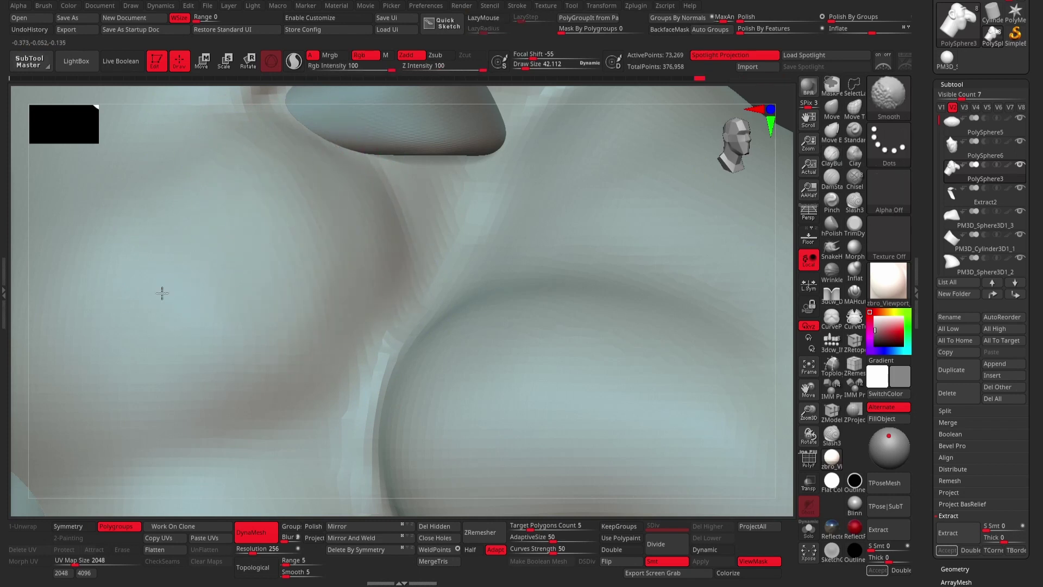
{"action": "key", "text": "b"}
{"action": "key", "text": "m"}
{"action": "key", "text": "v"}
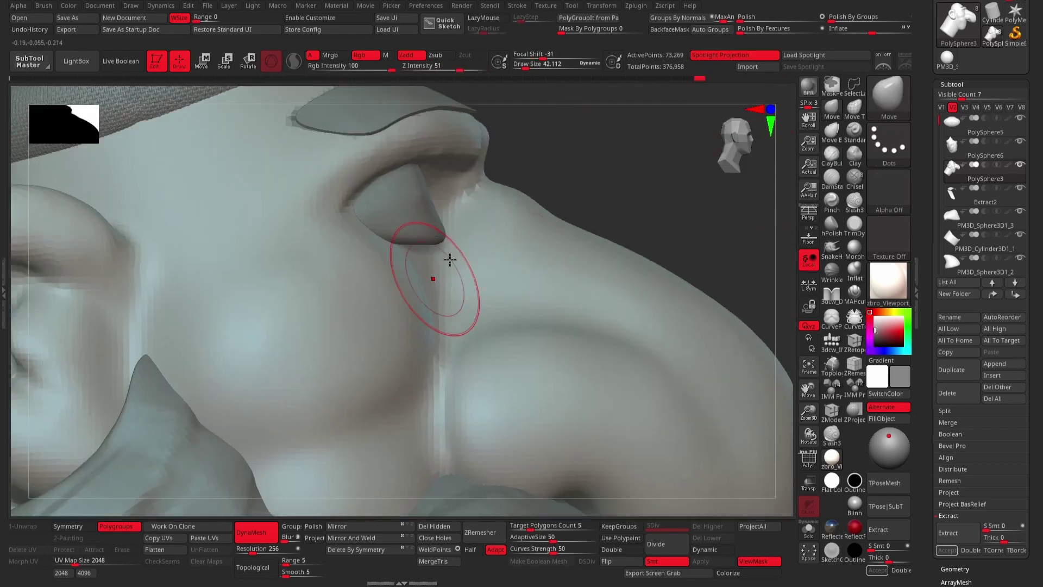
{"action": "key", "text": "space"}
{"action": "left_click_drag", "start_coordinate": [378, 262], "coordinate": [337, 261], "text": "shift"}
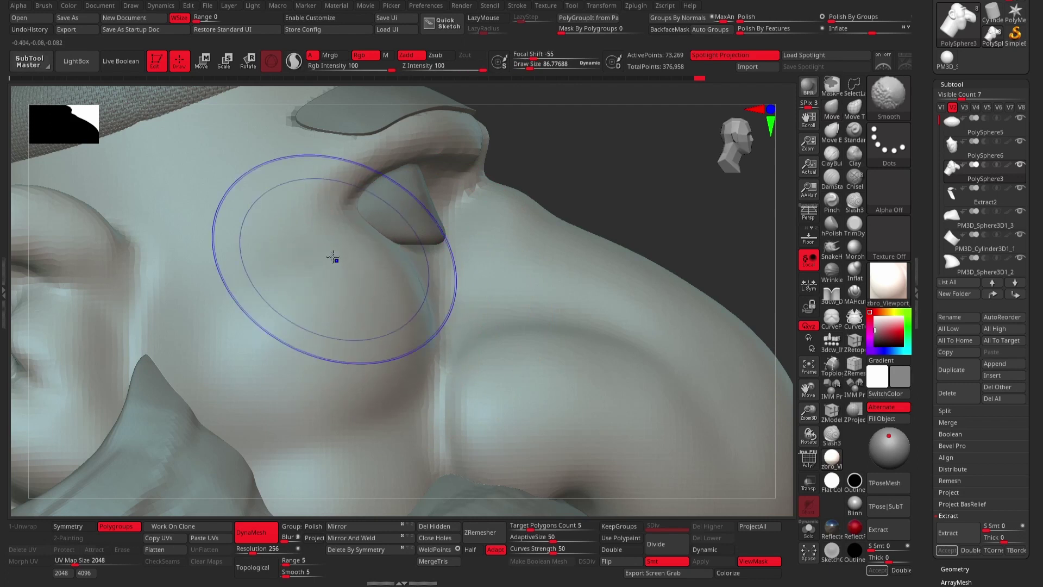
{"action": "key", "text": "f"}
{"action": "left_click_drag", "start_coordinate": [438, 190], "coordinate": [502, 202]}
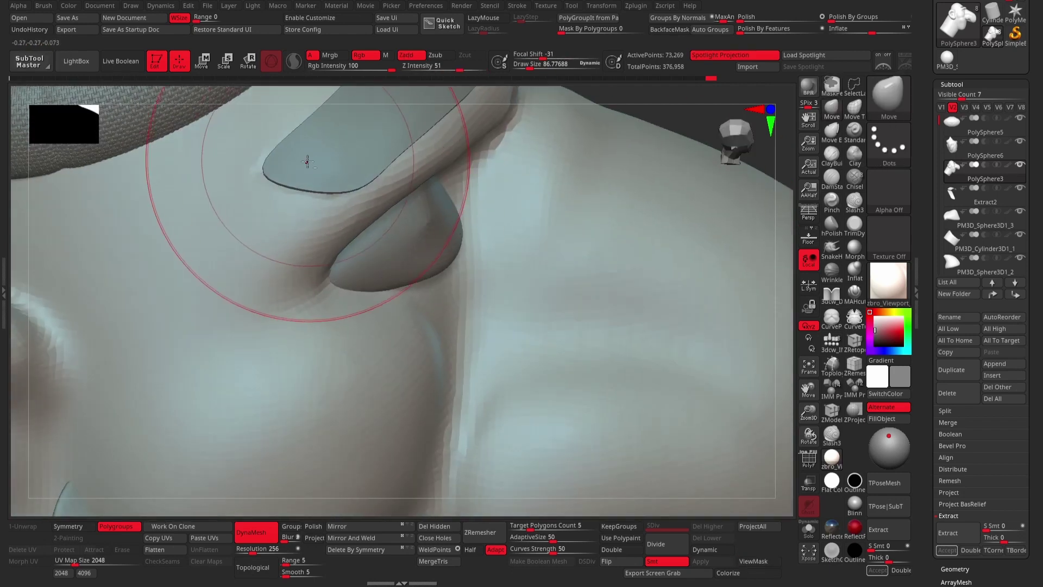
Select Extract2 and undo its last edge change.
{"action": "left_click", "coordinate": [304, 147], "text": "alt"}
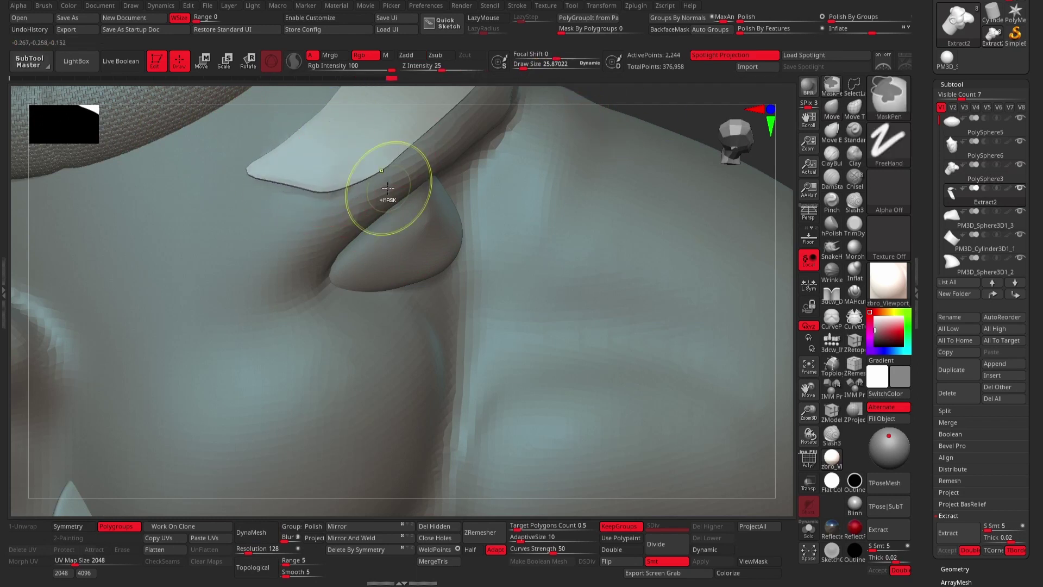
{"action": "key", "text": "ctrl+z"}
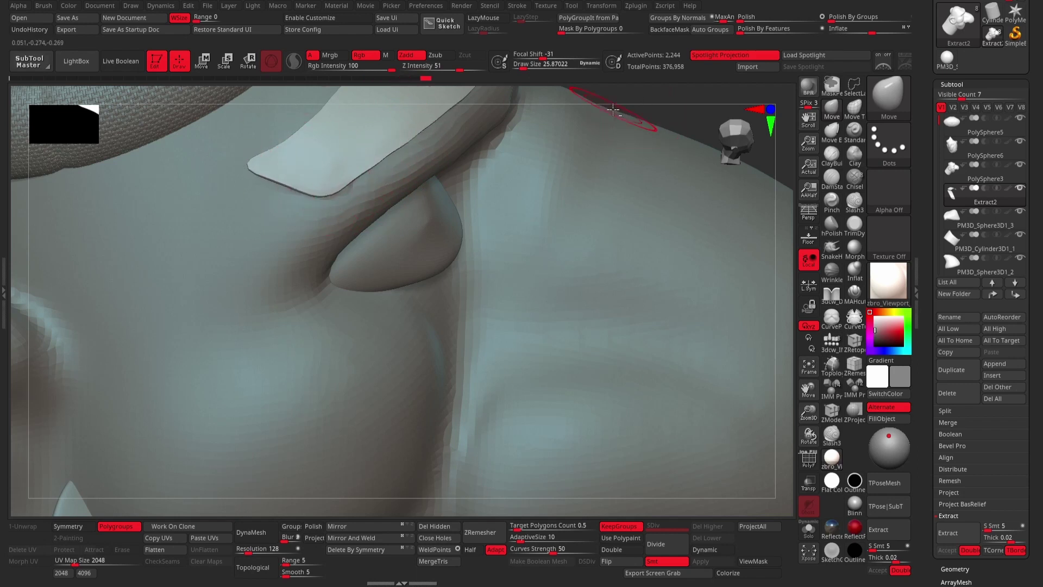
{"action": "left_click_drag", "start_coordinate": [613, 110], "coordinate": [698, 279]}
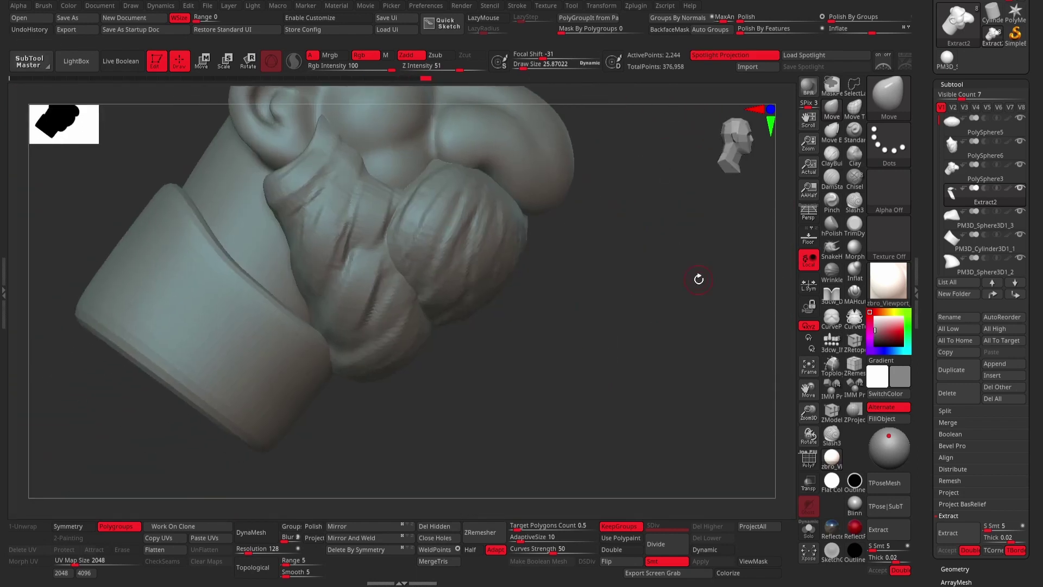
Select PM3D_Cylinder3D1_1, add two subdivision levels, and show its polygroups with PolyF.
{"action": "right_click_drag", "start_coordinate": [457, 191], "coordinate": [365, 377]}
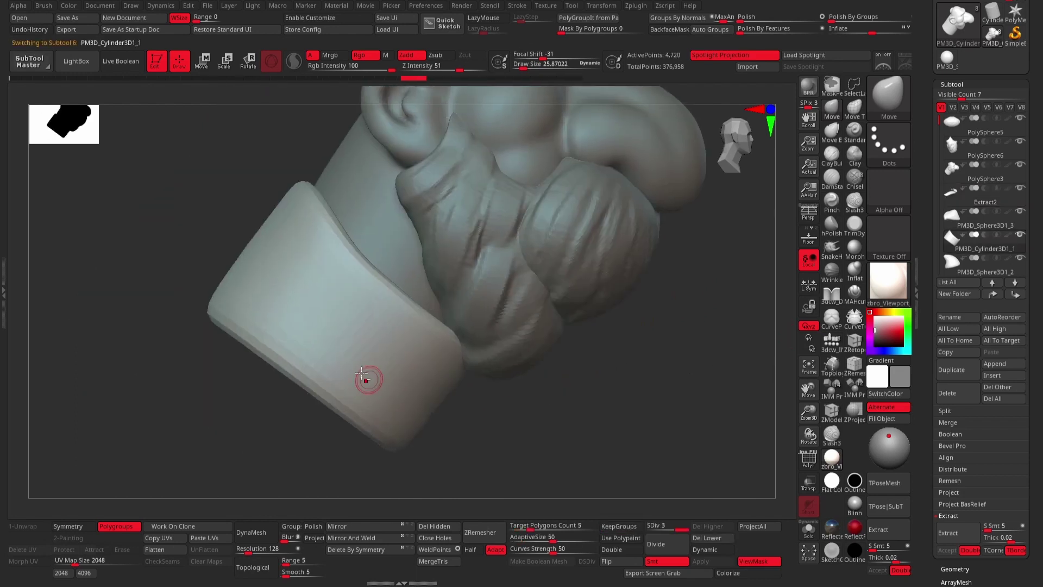
{"action": "key", "text": "space"}
{"action": "left_click", "coordinate": [303, 199], "text": "alt"}
{"action": "right_click_drag", "start_coordinate": [302, 198], "coordinate": [516, 391]}
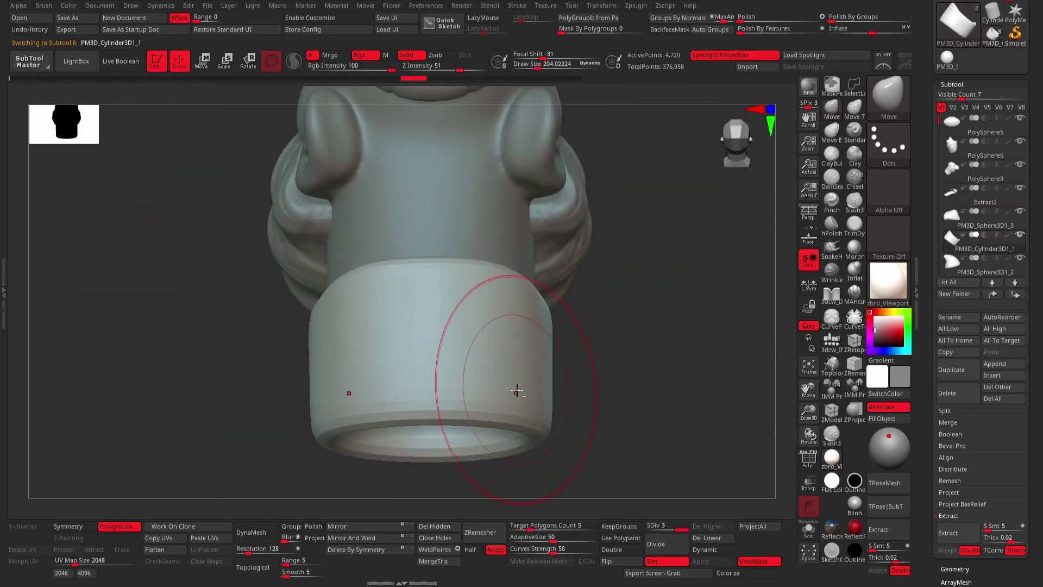
{"action": "key", "text": "ctrl+d"}
{"action": "key", "text": "ctrl+d"}
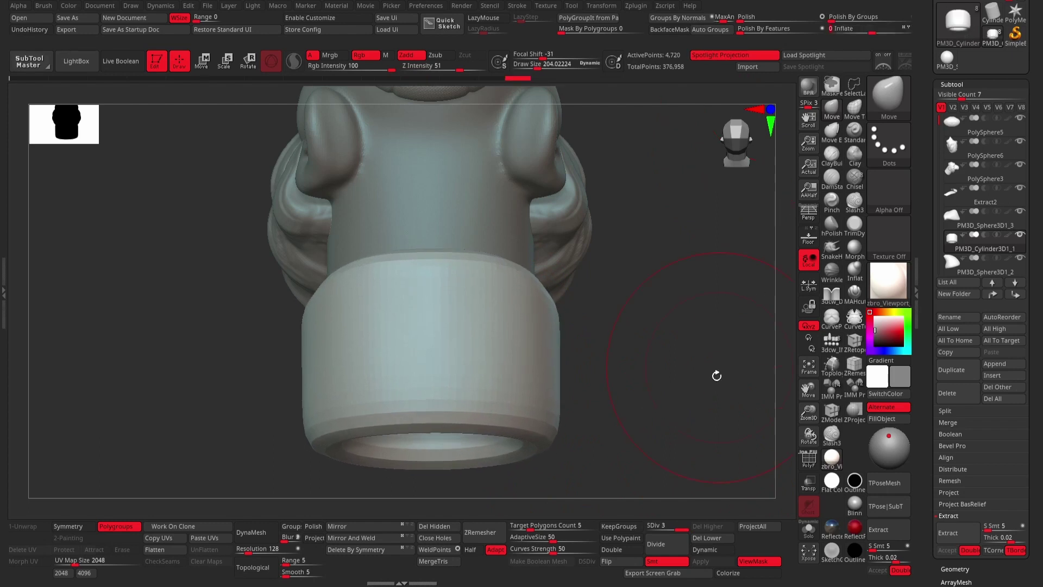
{"action": "key", "text": "ctrl+d"}
{"action": "left_click_drag", "start_coordinate": [675, 410], "coordinate": [396, 377]}
{"action": "key", "text": "space"}
{"action": "left_click", "coordinate": [808, 458]}
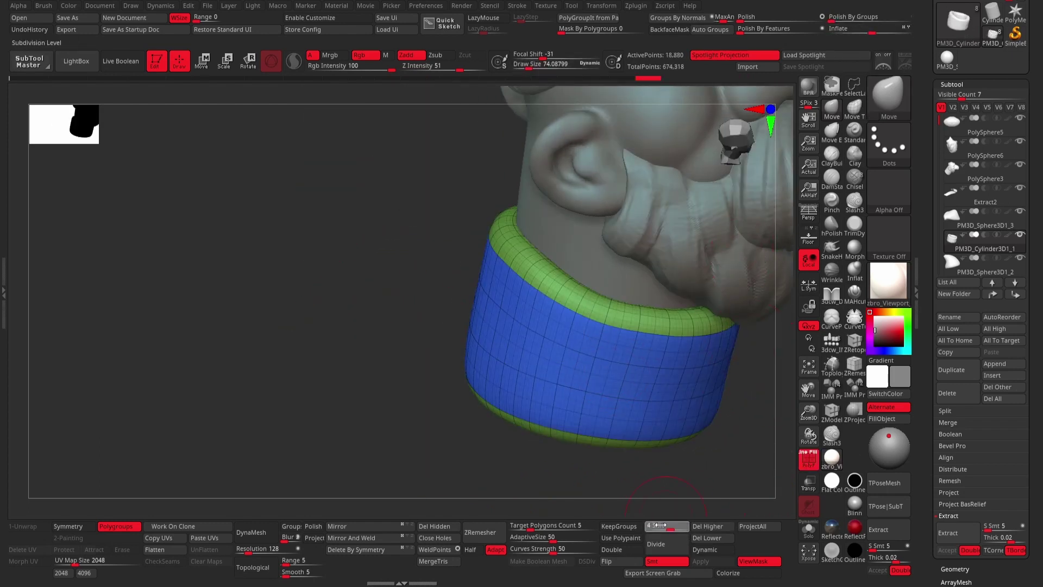
Raise the collar to SDiv 6 and carve a groove across its band with 3dcw_Detail.
{"action": "left_click_drag", "start_coordinate": [660, 525], "coordinate": [686, 524]}
{"action": "key", "text": "shift+f"}
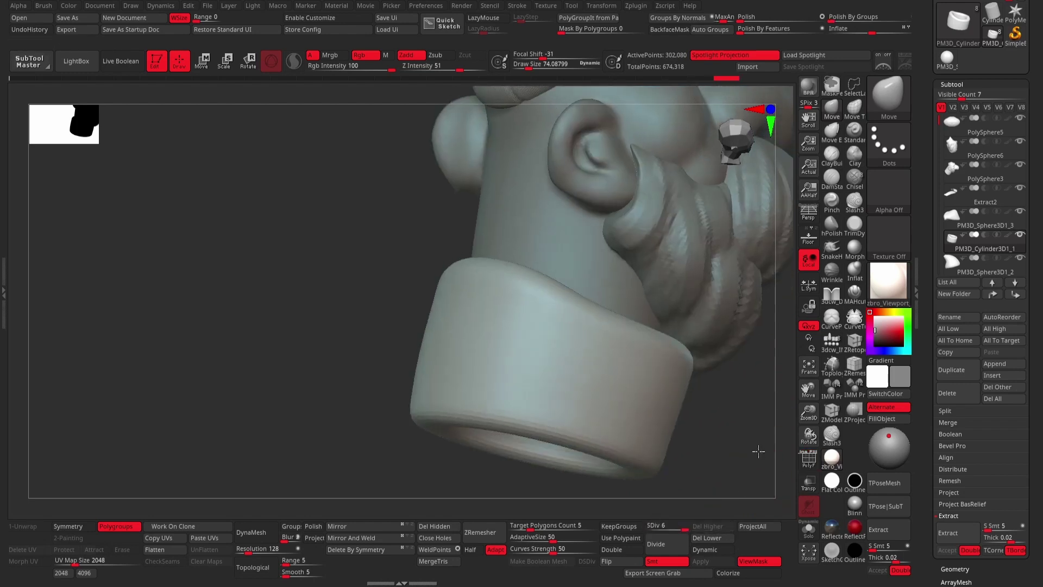
{"action": "left_click_drag", "start_coordinate": [758, 450], "coordinate": [605, 345]}
{"action": "key", "text": "d"}
{"action": "left_click_drag", "start_coordinate": [477, 288], "coordinate": [675, 372]}
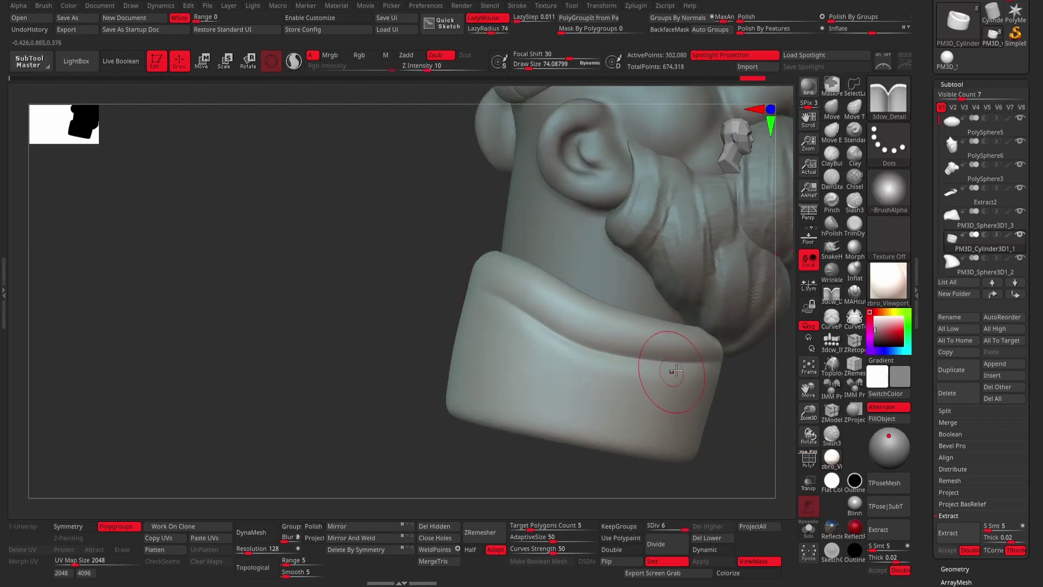
{"action": "left_click_drag", "start_coordinate": [298, 421], "coordinate": [366, 175]}
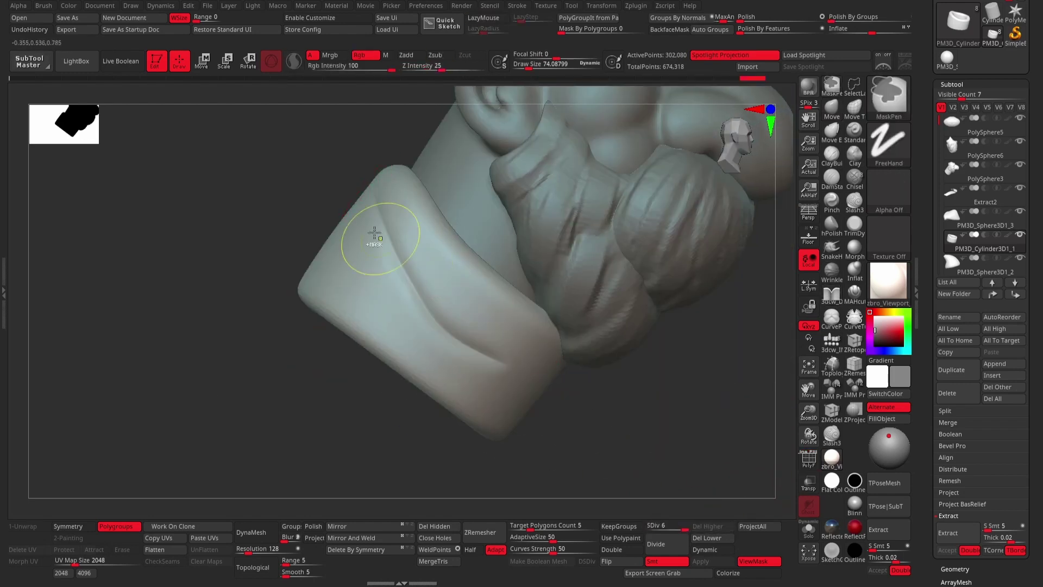
{"action": "left_click_drag", "start_coordinate": [576, 418], "coordinate": [545, 395]}
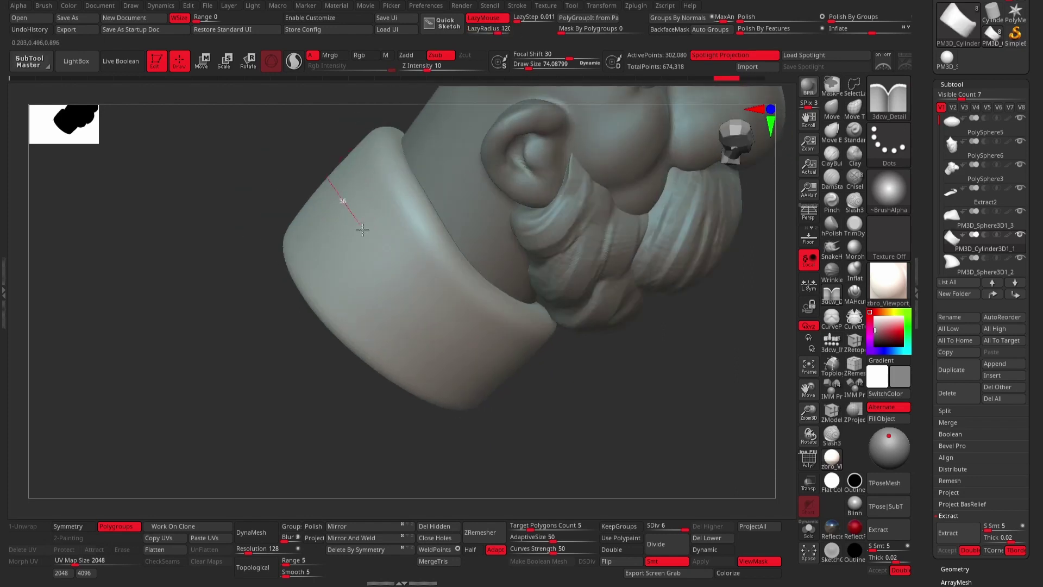
{"action": "left_click_drag", "start_coordinate": [402, 298], "coordinate": [361, 221]}
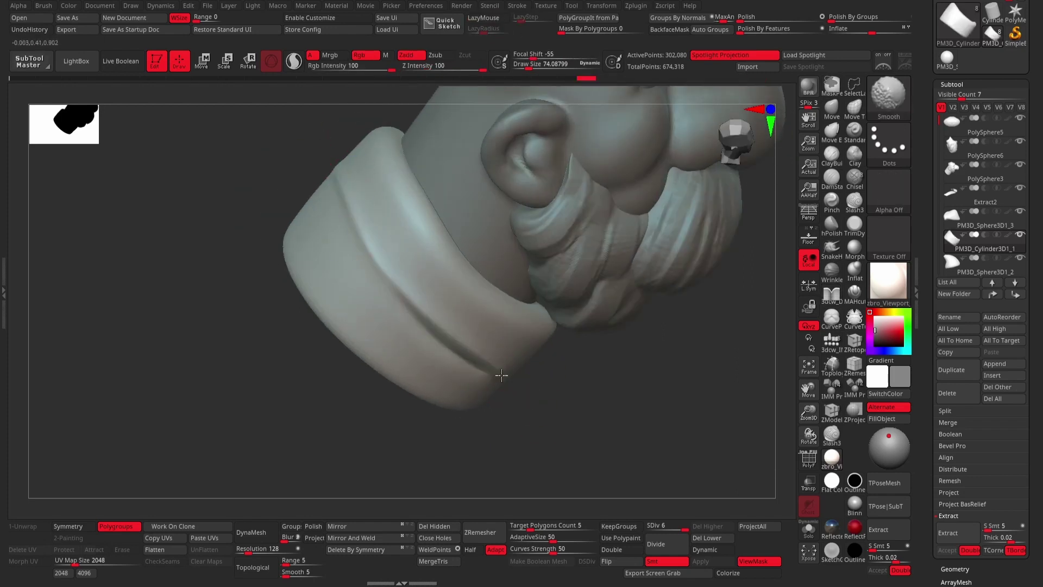
{"action": "left_click_drag", "start_coordinate": [501, 374], "coordinate": [554, 342]}
Carve a wrinkle groove across the collar with Wrinkle_Brush and check it at low subdivision.
{"action": "left_click", "coordinate": [834, 273]}
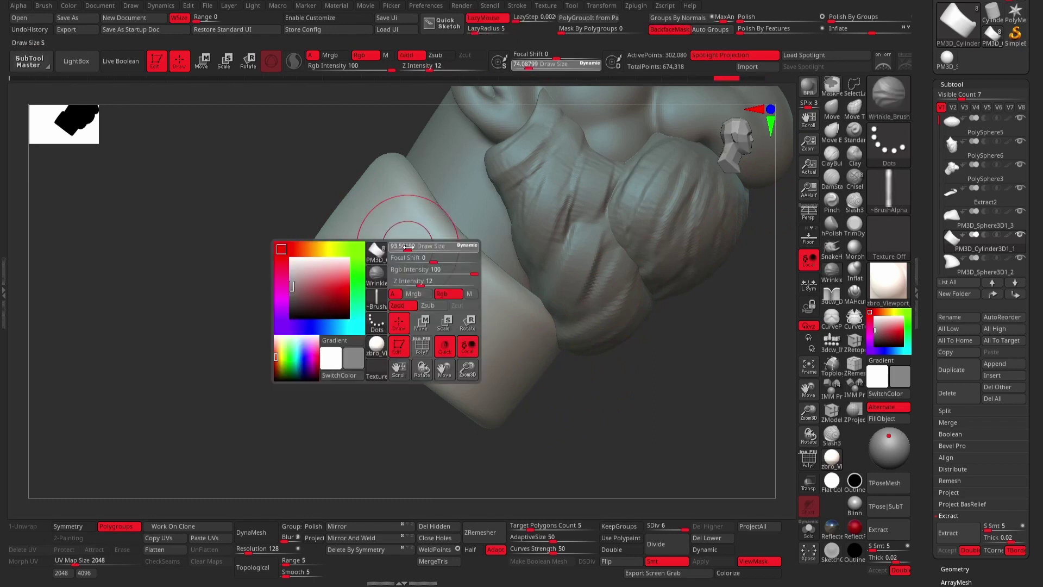
{"action": "left_click_drag", "start_coordinate": [380, 228], "coordinate": [498, 385]}
{"action": "key", "text": "shift+d"}
{"action": "key", "text": "shift+d"}
{"action": "key", "text": "shift+d"}
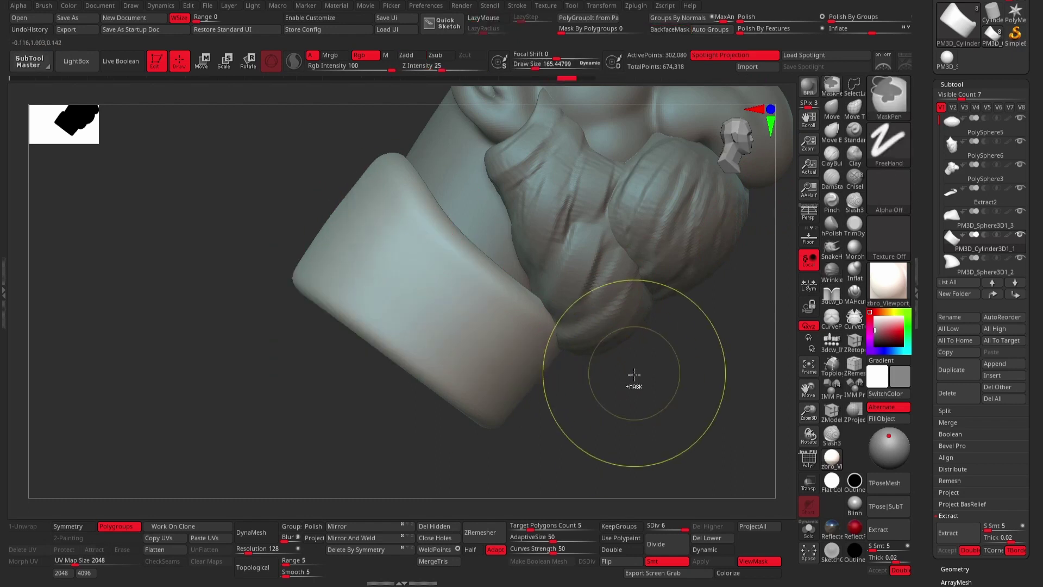
{"action": "key", "text": "d"}
{"action": "key", "text": "d"}
{"action": "key", "text": "d"}
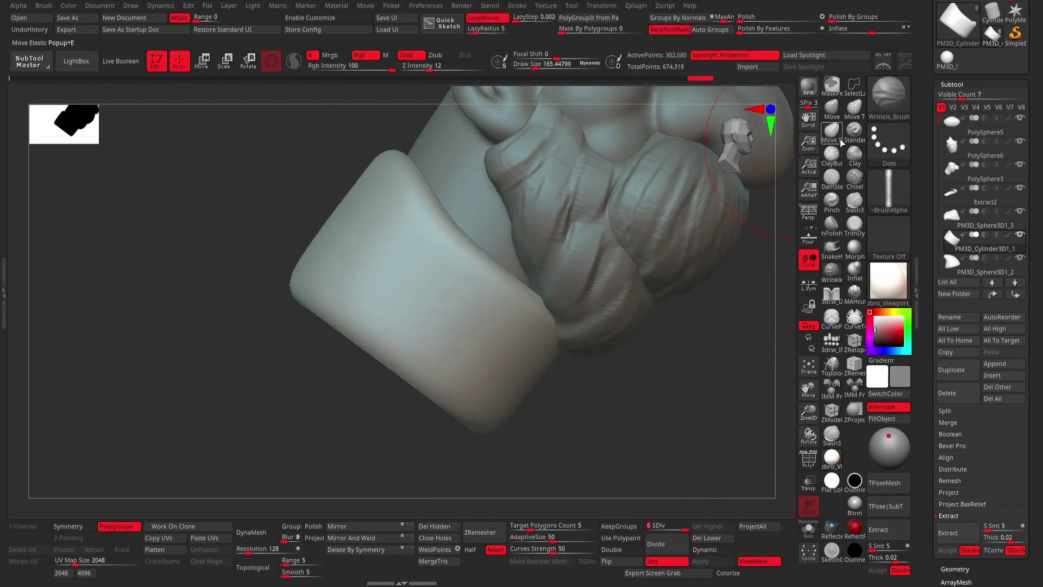
{"action": "left_click", "coordinate": [885, 100]}
Lay Main_Fold_Simple fold curves across the collar's front, side and back.
{"action": "left_click", "coordinate": [445, 93]}
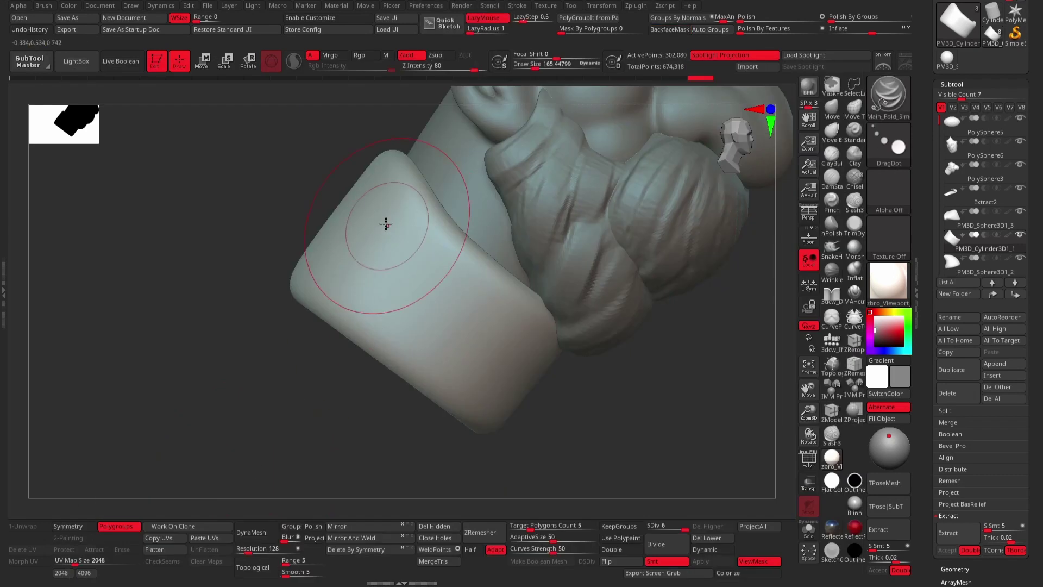
{"action": "left_click_drag", "start_coordinate": [384, 223], "coordinate": [529, 341]}
{"action": "key", "text": "space"}
{"action": "left_click_drag", "start_coordinate": [413, 303], "coordinate": [370, 303]}
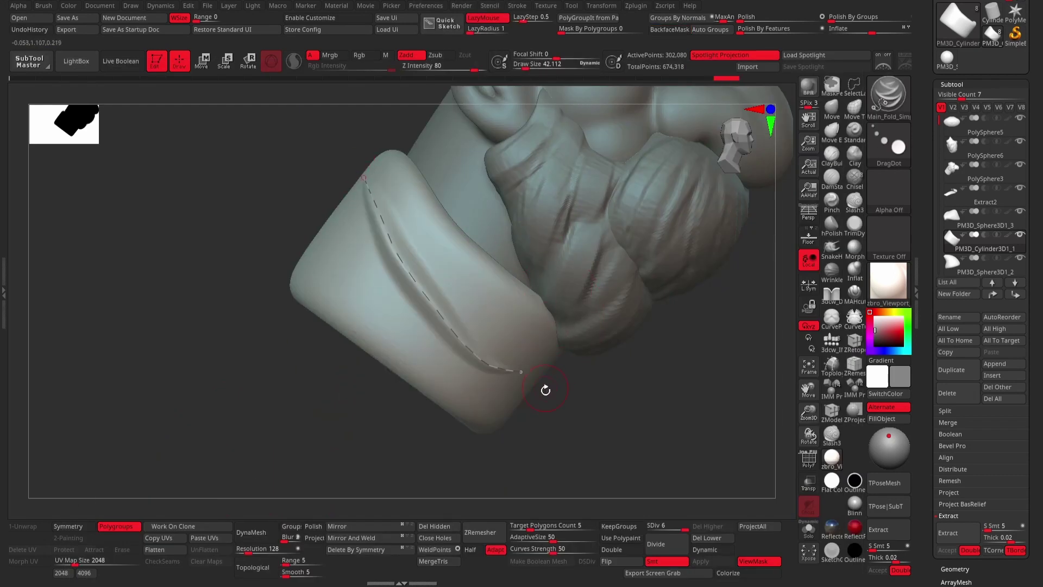
{"action": "left_click_drag", "start_coordinate": [542, 391], "coordinate": [456, 329]}
{"action": "mouse_move", "coordinate": [658, 401]}
{"action": "left_mouse_down"}
{"action": "mouse_move", "coordinate": [650, 410]}
{"action": "mouse_move", "coordinate": [478, 307]}
{"action": "left_mouse_up"}
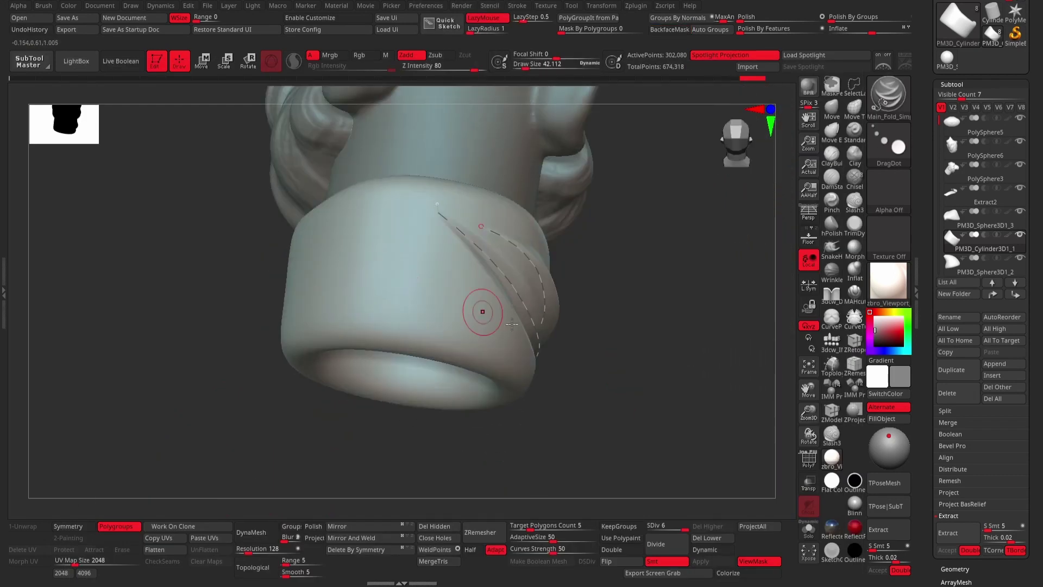
{"action": "left_click_drag", "start_coordinate": [397, 361], "coordinate": [505, 335]}
{"action": "left_click_drag", "start_coordinate": [685, 412], "coordinate": [641, 402]}
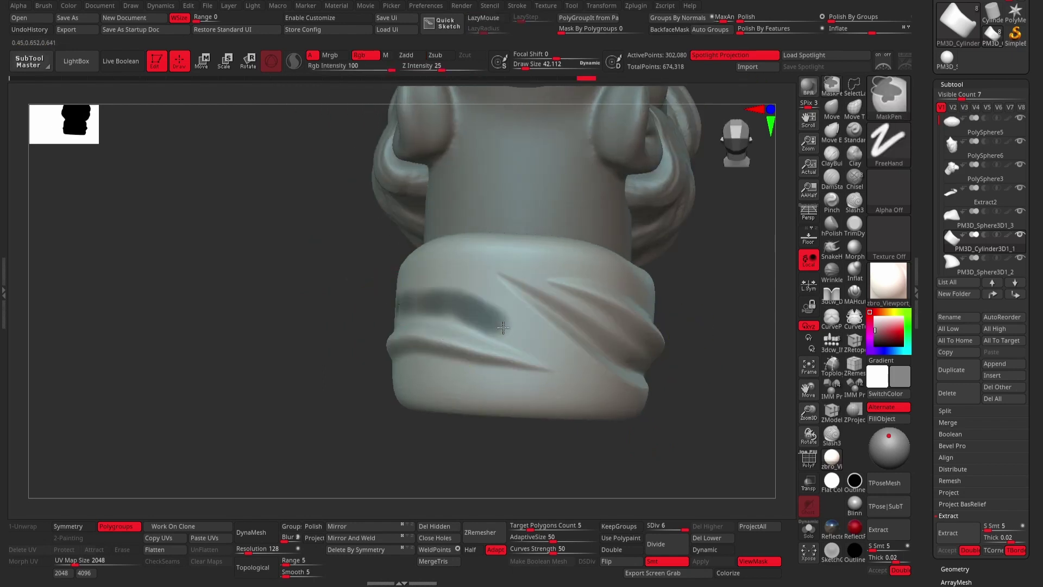
{"action": "mouse_move", "coordinate": [694, 365]}
{"action": "left_mouse_down"}
{"action": "mouse_move", "coordinate": [240, 342]}
{"action": "mouse_move", "coordinate": [510, 317]}
{"action": "left_mouse_up"}
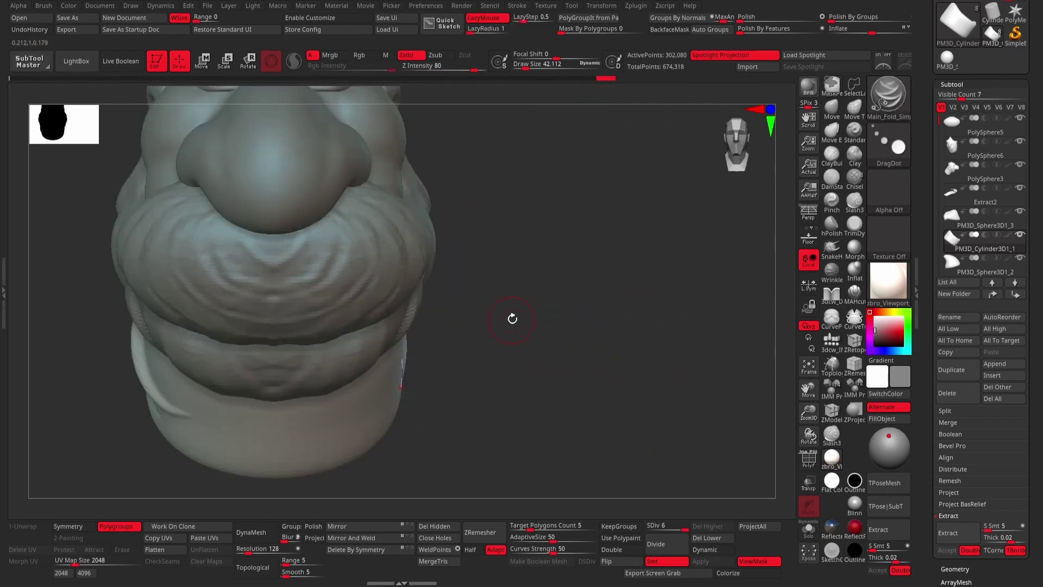
{"action": "mouse_move", "coordinate": [282, 343]}
{"action": "left_mouse_down"}
{"action": "mouse_move", "coordinate": [500, 232]}
{"action": "mouse_move", "coordinate": [413, 326]}
{"action": "mouse_move", "coordinate": [607, 178]}
{"action": "left_mouse_up"}
{"action": "mouse_move", "coordinate": [596, 223]}
{"action": "left_mouse_down"}
{"action": "mouse_move", "coordinate": [454, 332]}
{"action": "mouse_move", "coordinate": [692, 436]}
{"action": "left_mouse_up"}
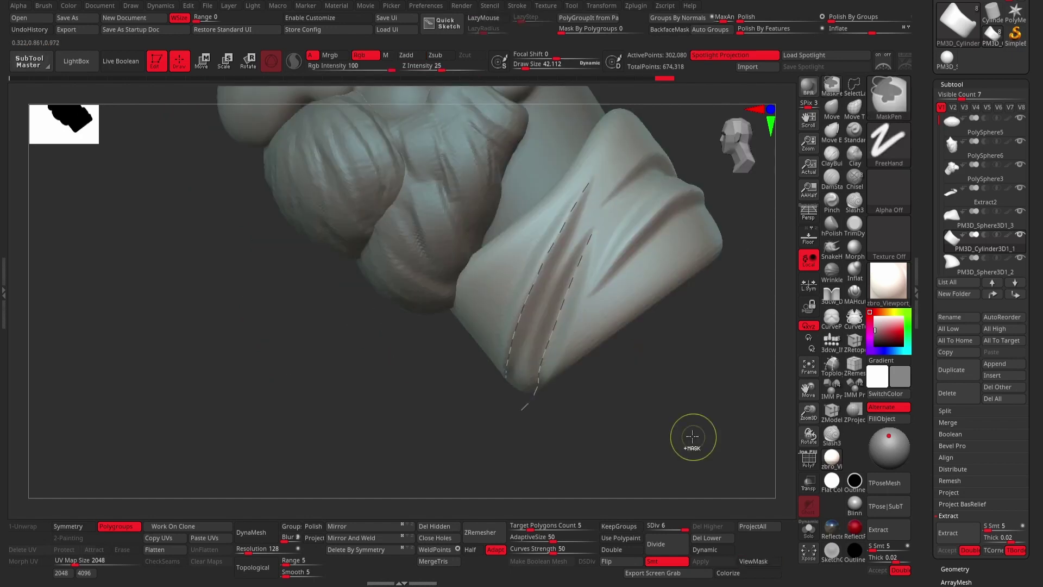
Step down a subdivision level, enlarge the brush and carve an inward crease into the collar.
{"action": "left_click_drag", "start_coordinate": [692, 526], "coordinate": [679, 526]}
{"action": "key", "text": "space"}
{"action": "left_click_drag", "start_coordinate": [643, 257], "coordinate": [612, 268]}
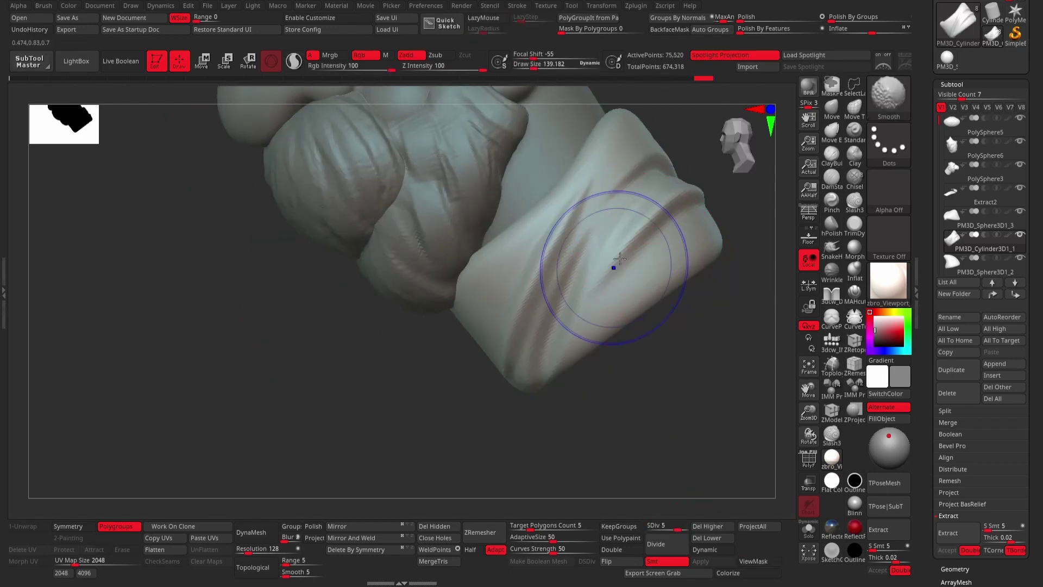
{"action": "mouse_move", "coordinate": [634, 159]}
{"action": "left_mouse_down"}
{"action": "mouse_move", "coordinate": [692, 263]}
{"action": "mouse_move", "coordinate": [544, 332]}
{"action": "mouse_move", "coordinate": [755, 239]}
{"action": "left_mouse_up"}
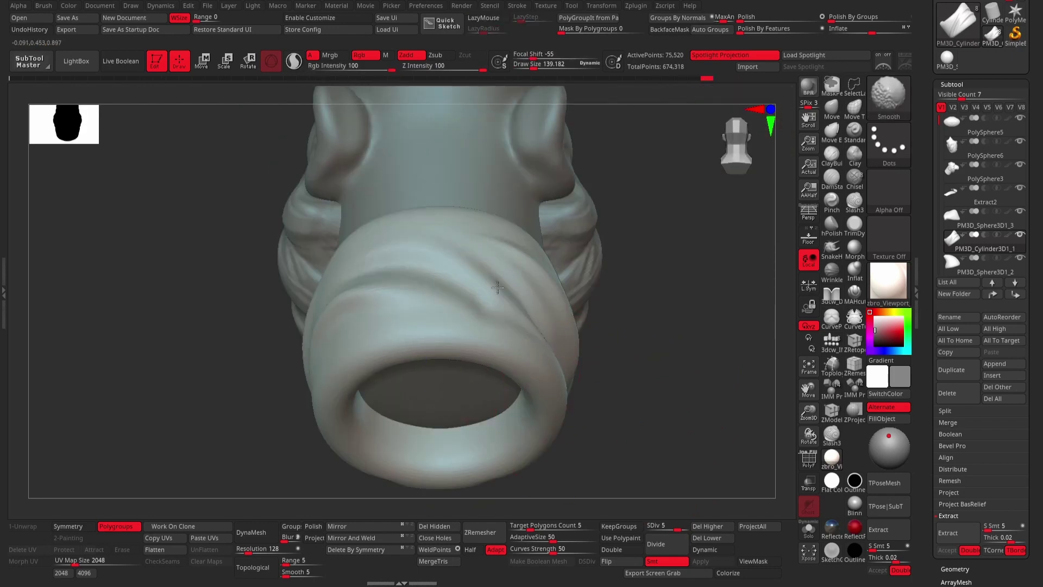
{"action": "key", "text": "space"}
{"action": "mouse_move", "coordinate": [397, 294]}
{"action": "left_mouse_down"}
{"action": "mouse_move", "coordinate": [381, 294]}
{"action": "mouse_move", "coordinate": [457, 375]}
{"action": "left_mouse_up"}
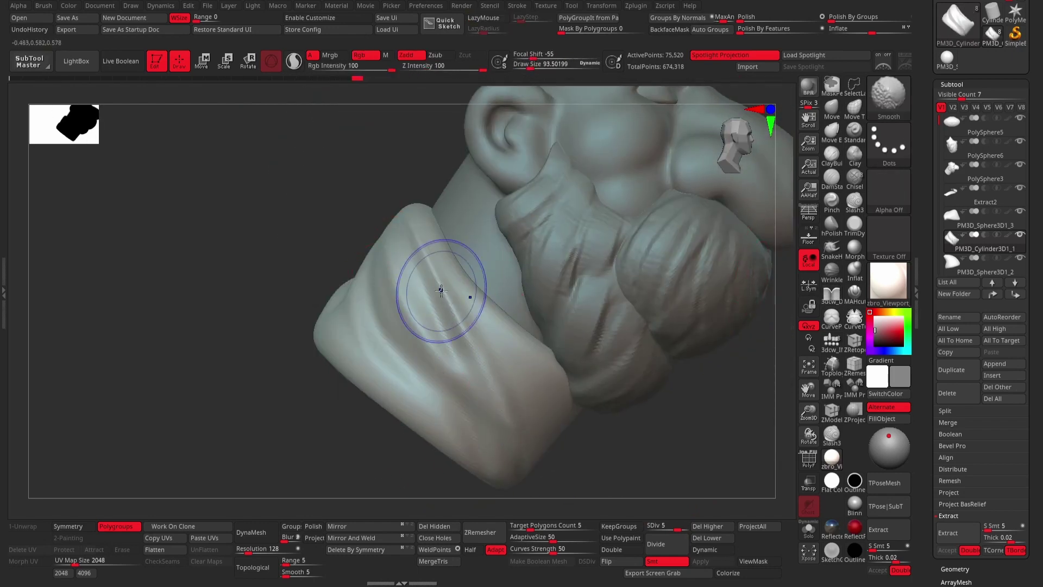
{"action": "left_click_drag", "start_coordinate": [446, 303], "coordinate": [443, 293]}
Carve two more creases along the collar's back and soften the new crease.
{"action": "left_click_drag", "start_coordinate": [591, 437], "coordinate": [647, 347]}
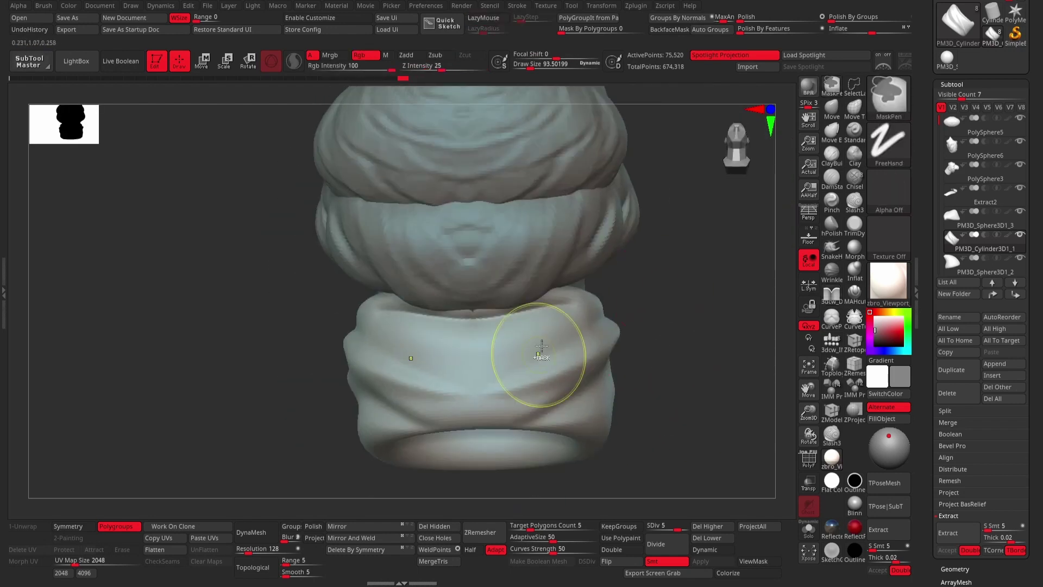
{"action": "left_click_drag", "start_coordinate": [496, 350], "coordinate": [409, 353]}
{"action": "left_click_drag", "start_coordinate": [498, 337], "coordinate": [390, 376]}
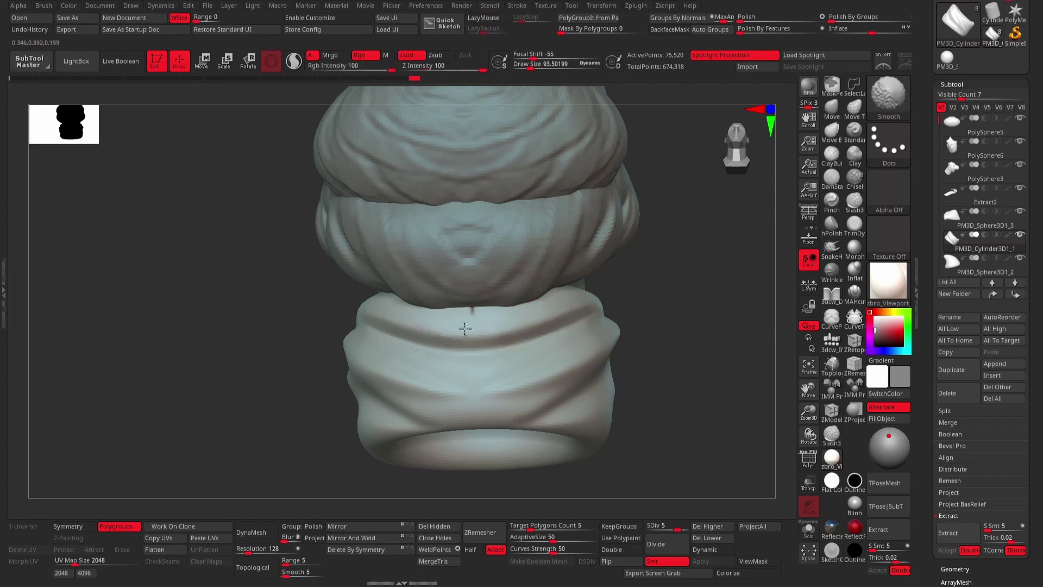
{"action": "left_click_drag", "start_coordinate": [560, 353], "coordinate": [562, 370], "text": "shift"}
{"action": "right_click_drag", "start_coordinate": [562, 370], "coordinate": [504, 334]}
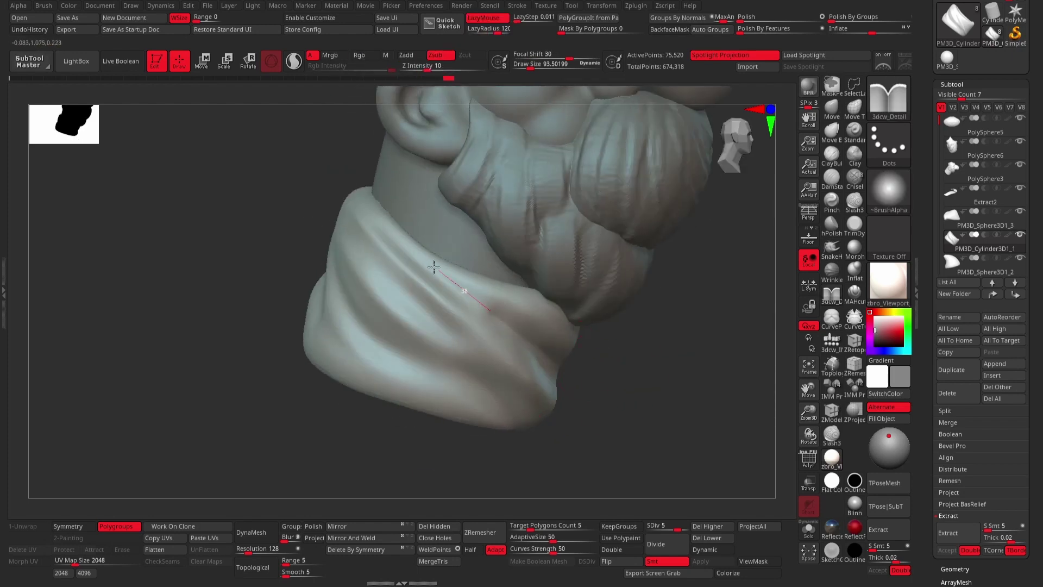
{"action": "right_click_drag", "start_coordinate": [504, 334], "coordinate": [643, 413]}
Set up the 3dcw_Detail brush at about size 139 and reorient the bust.
{"action": "key", "text": "space"}
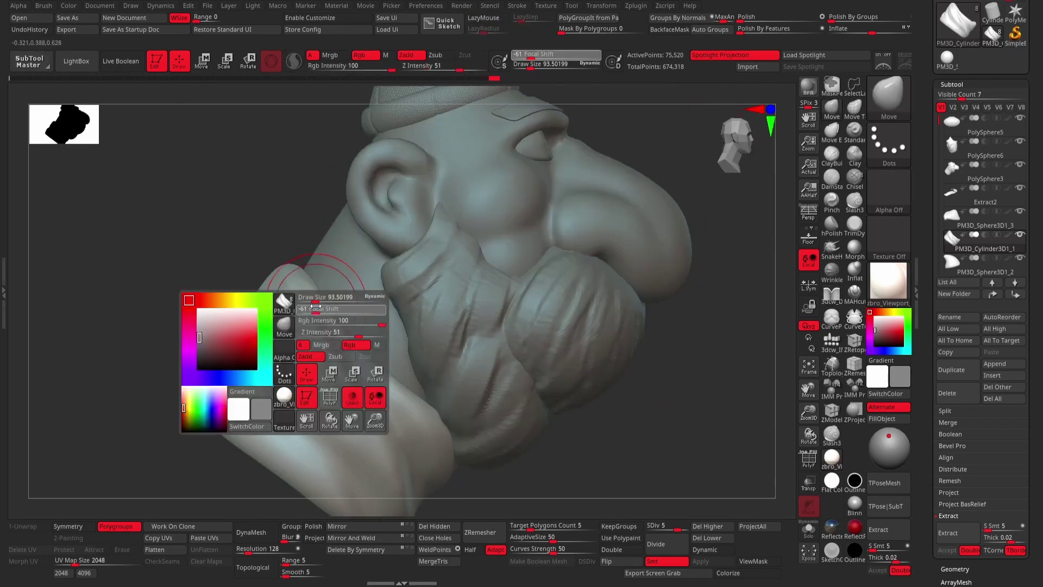
{"action": "key", "text": "ctrl"}
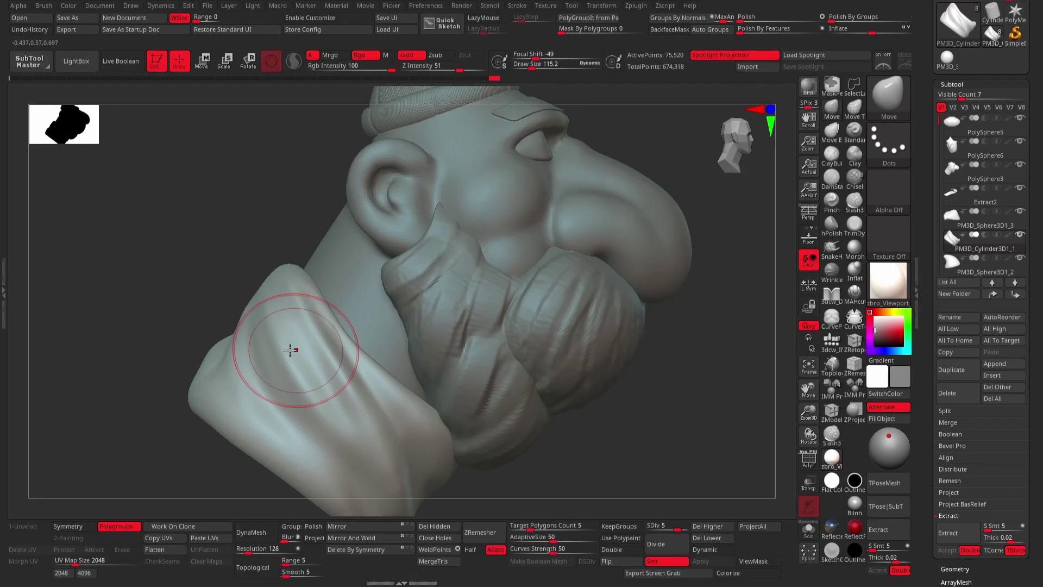
{"action": "key", "text": "space"}
{"action": "key", "text": "space"}
{"action": "mouse_move", "coordinate": [307, 309]}
{"action": "left_mouse_down"}
{"action": "mouse_move", "coordinate": [326, 308]}
{"action": "mouse_move", "coordinate": [317, 308]}
{"action": "left_mouse_up"}
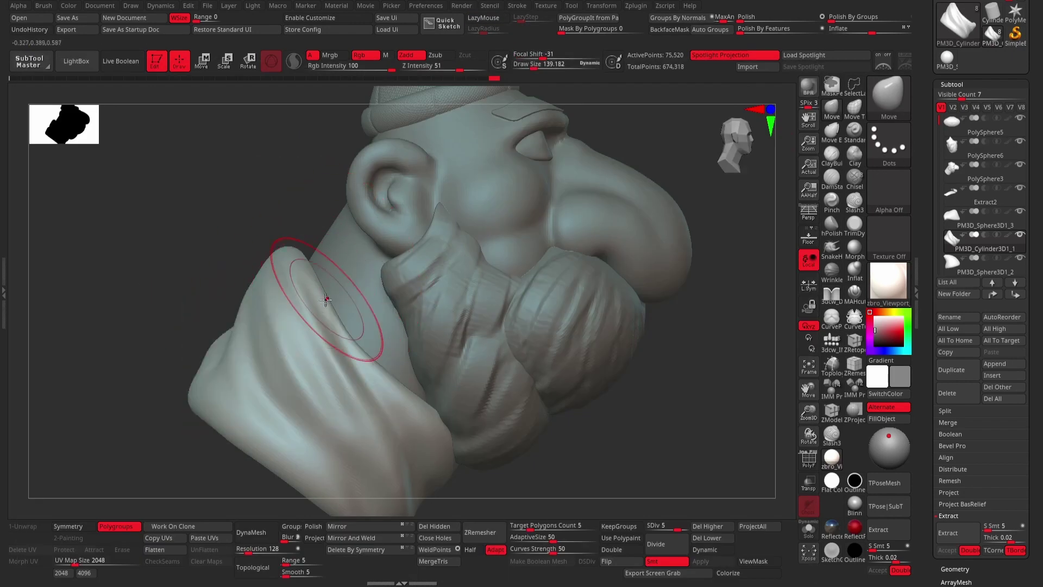
{"action": "key", "text": "1"}
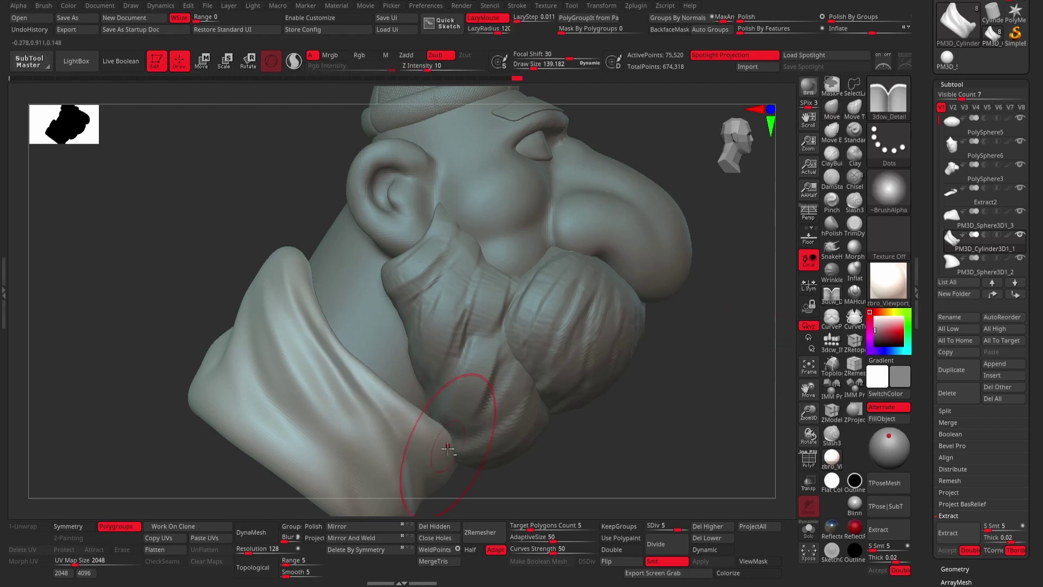
{"action": "left_click_drag", "start_coordinate": [329, 347], "coordinate": [458, 339]}
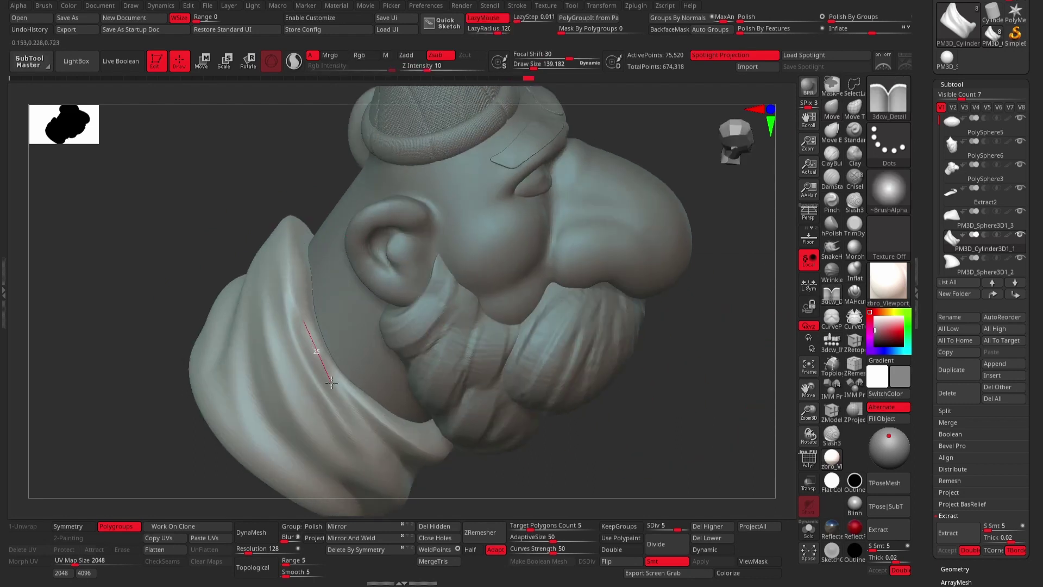
{"action": "left_click_drag", "start_coordinate": [331, 383], "coordinate": [293, 204]}
Carve deeper detail creases into the scarf beside the ear and across its lower edge.
{"action": "left_click", "coordinate": [831, 109]}
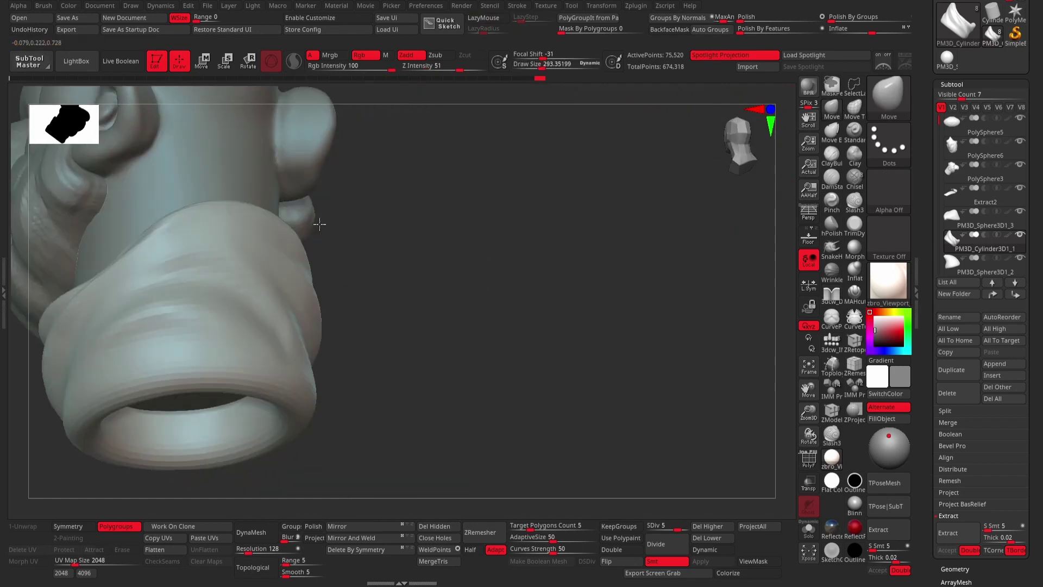
{"action": "mouse_move", "coordinate": [319, 224]}
{"action": "left_mouse_down"}
{"action": "mouse_move", "coordinate": [113, 292]}
{"action": "mouse_move", "coordinate": [561, 350]}
{"action": "mouse_move", "coordinate": [387, 296]}
{"action": "mouse_move", "coordinate": [667, 251]}
{"action": "mouse_move", "coordinate": [478, 275]}
{"action": "left_mouse_up"}
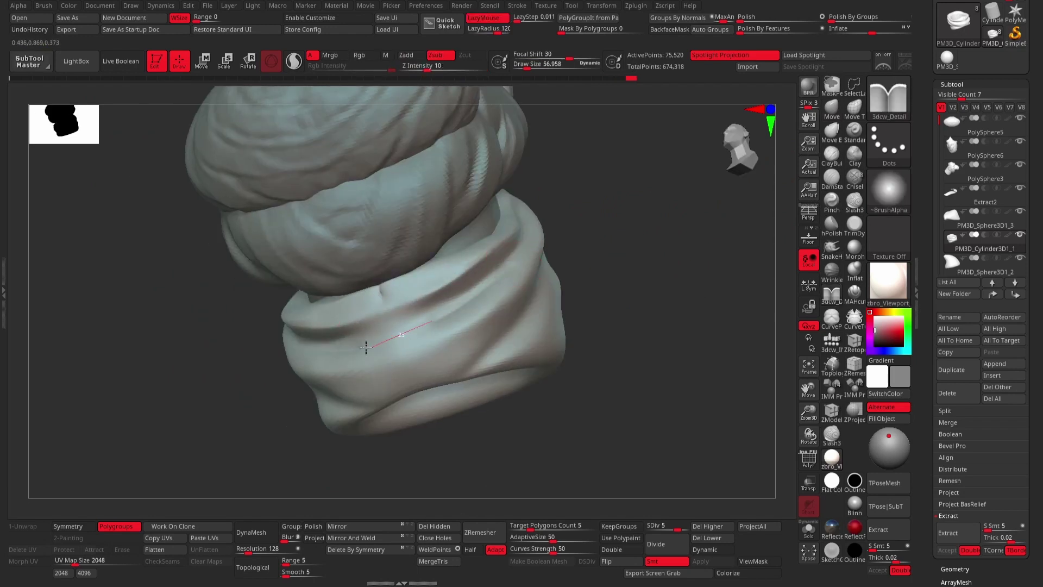
{"action": "left_click_drag", "start_coordinate": [597, 305], "coordinate": [498, 282]}
{"action": "left_click_drag", "start_coordinate": [392, 365], "coordinate": [395, 349]}
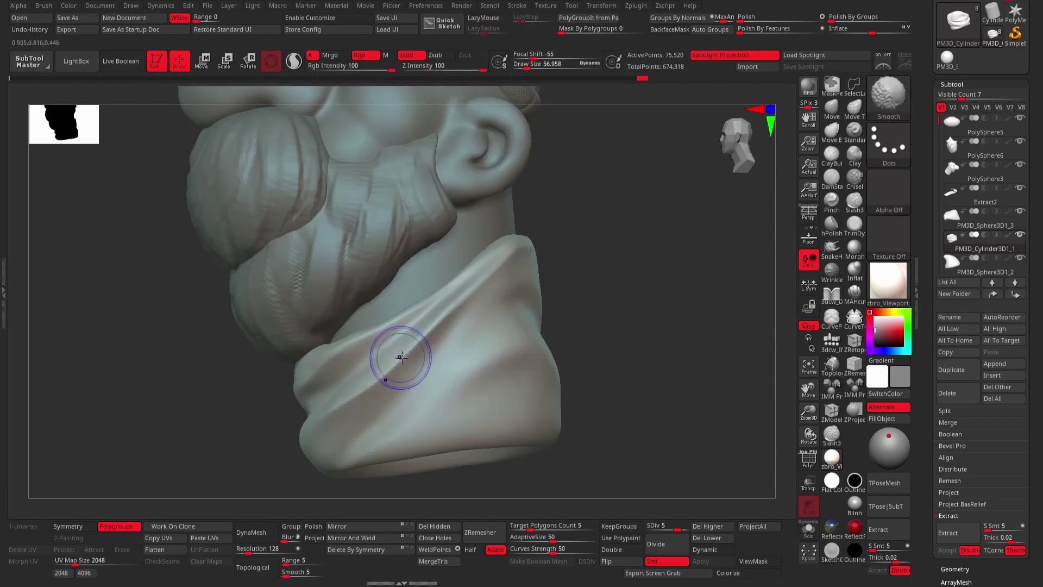
{"action": "left_click_drag", "start_coordinate": [489, 304], "coordinate": [619, 319]}
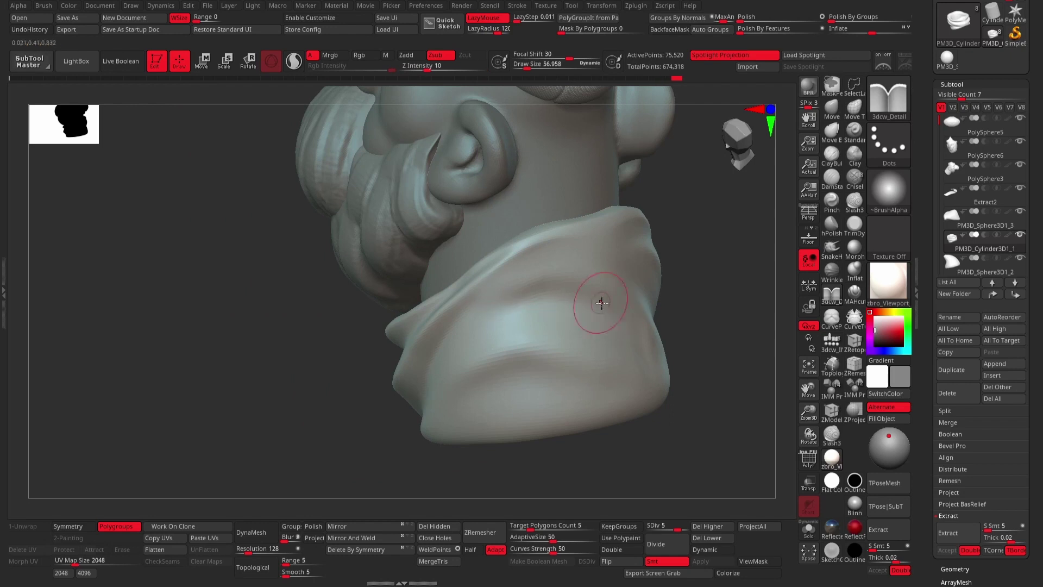
{"action": "left_click_drag", "start_coordinate": [448, 387], "coordinate": [614, 365]}
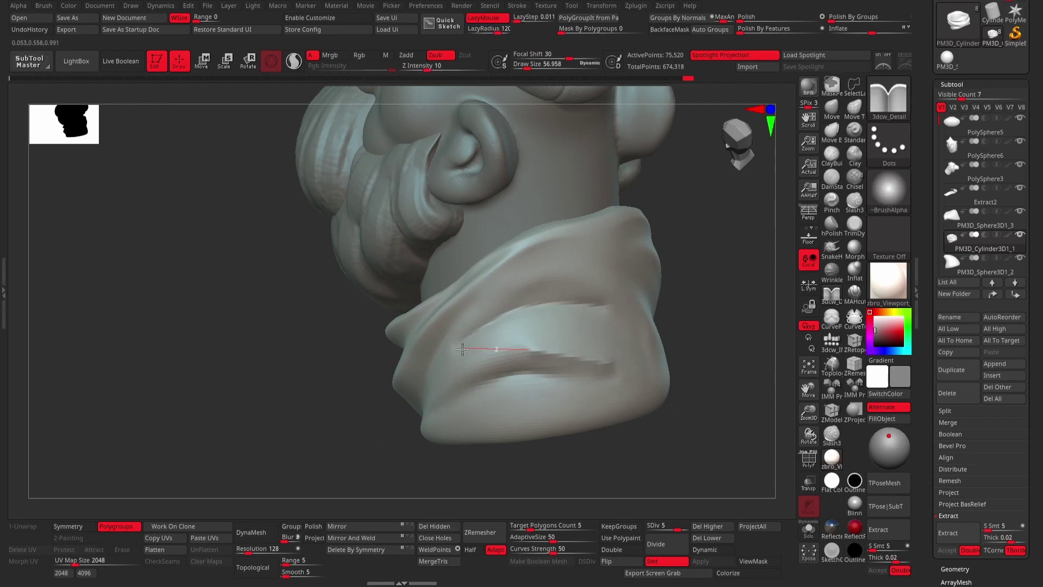
{"action": "left_click_drag", "start_coordinate": [435, 359], "coordinate": [613, 350]}
{"action": "mouse_move", "coordinate": [678, 302]}
{"action": "left_mouse_down"}
{"action": "mouse_move", "coordinate": [400, 323]}
{"action": "mouse_move", "coordinate": [489, 356]}
{"action": "left_mouse_up"}
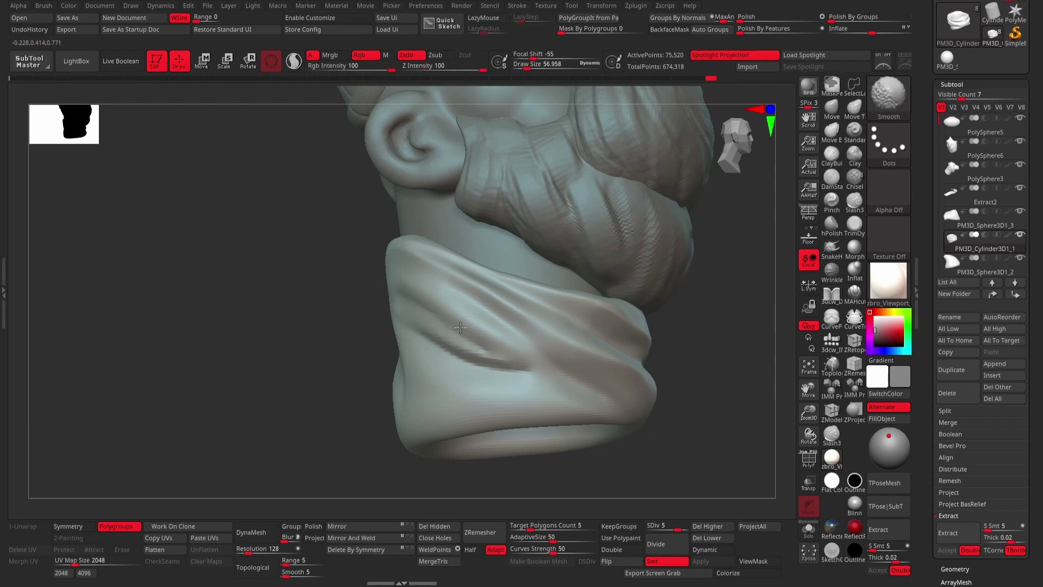
{"action": "mouse_move", "coordinate": [380, 400]}
{"action": "left_mouse_down"}
{"action": "mouse_move", "coordinate": [564, 385]}
{"action": "mouse_move", "coordinate": [573, 286]}
{"action": "mouse_move", "coordinate": [319, 442]}
{"action": "left_mouse_up"}
Drop the scarf to its lowest subdivision level, then return it to the highest.
{"action": "key", "text": "shift+f"}
{"action": "left_click", "coordinate": [638, 527]}
{"action": "left_click", "coordinate": [3, 293]}
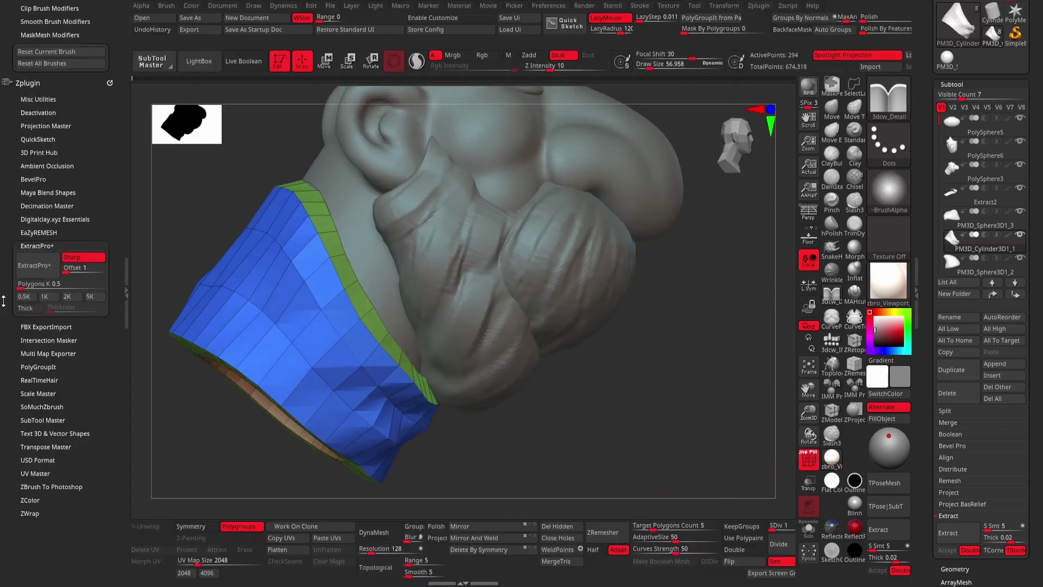
{"action": "key", "text": "d"}
{"action": "key", "text": "d"}
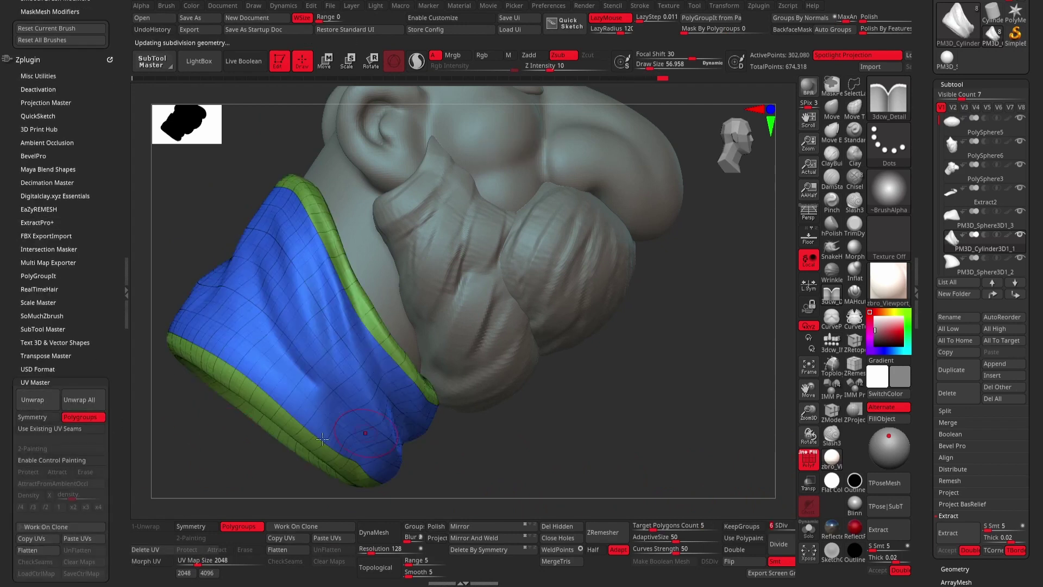
{"action": "key", "text": "d"}
{"action": "key", "text": "d"}
{"action": "key", "text": "d"}
Apply a woven alpha surface noise at scale 0.01274 to the scarf.
{"action": "scroll", "coordinate": [945, 460], "scroll_direction": "down", "scroll_amount": 3}
{"action": "left_click", "coordinate": [952, 487]}
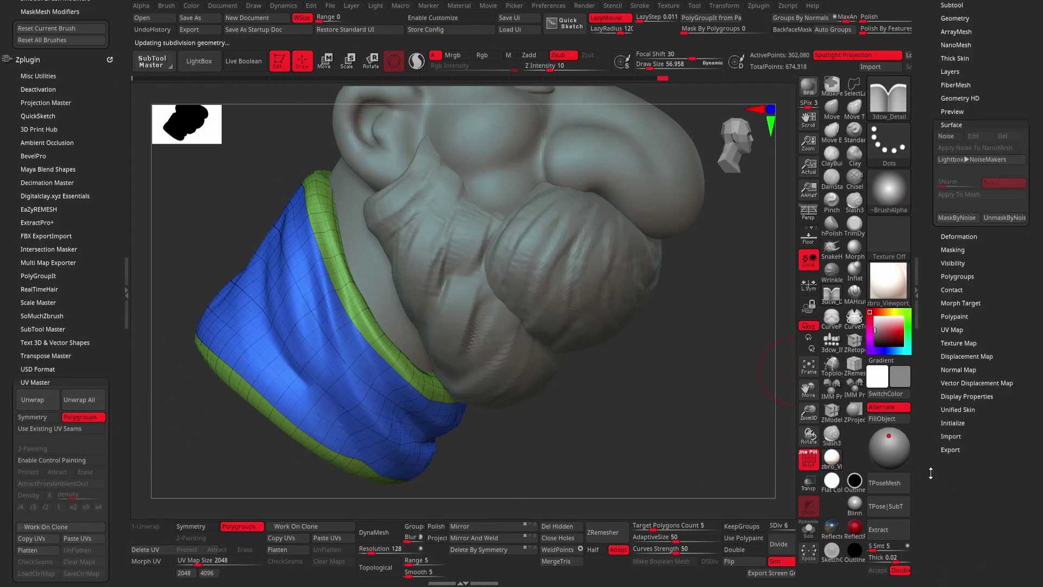
{"action": "left_click", "coordinate": [808, 459]}
{"action": "left_click", "coordinate": [929, 148]}
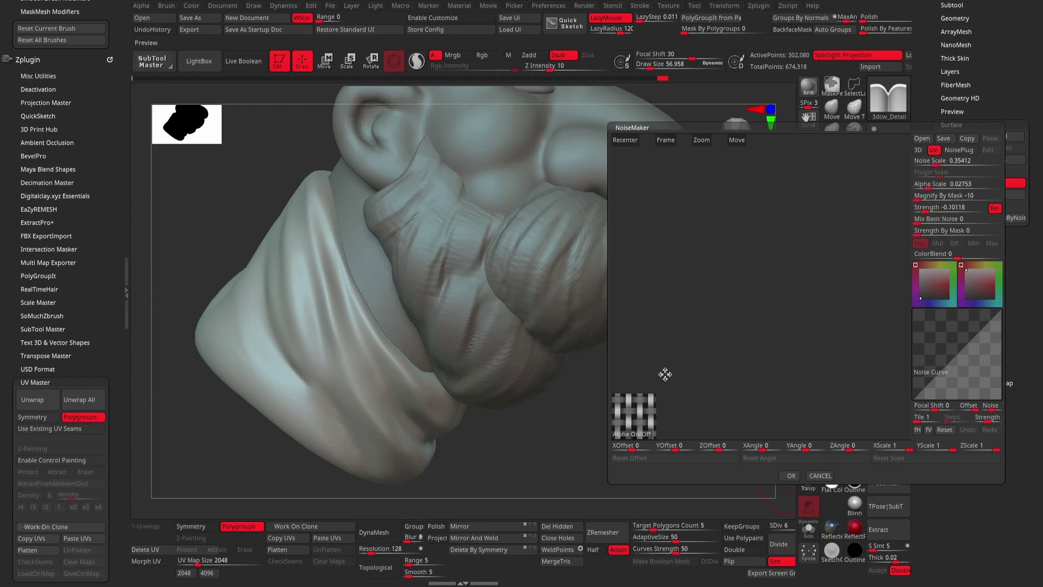
{"action": "key", "text": "Return"}
{"action": "left_click", "coordinate": [953, 139]}
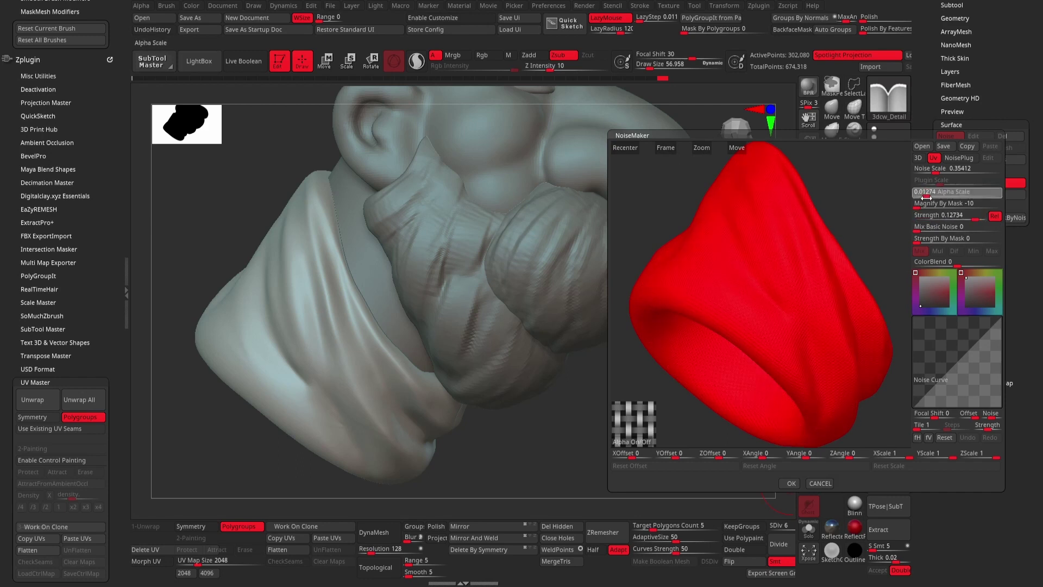
{"action": "left_click", "coordinate": [789, 483]}
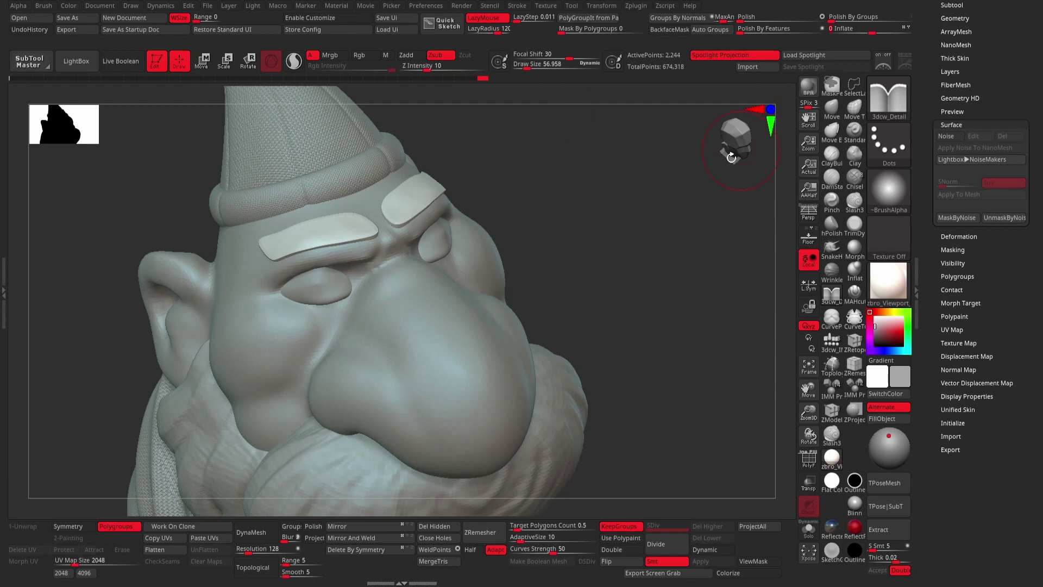
Select the beard SubTool and choose the DamStandard crease brush.
{"action": "left_click", "coordinate": [732, 158]}
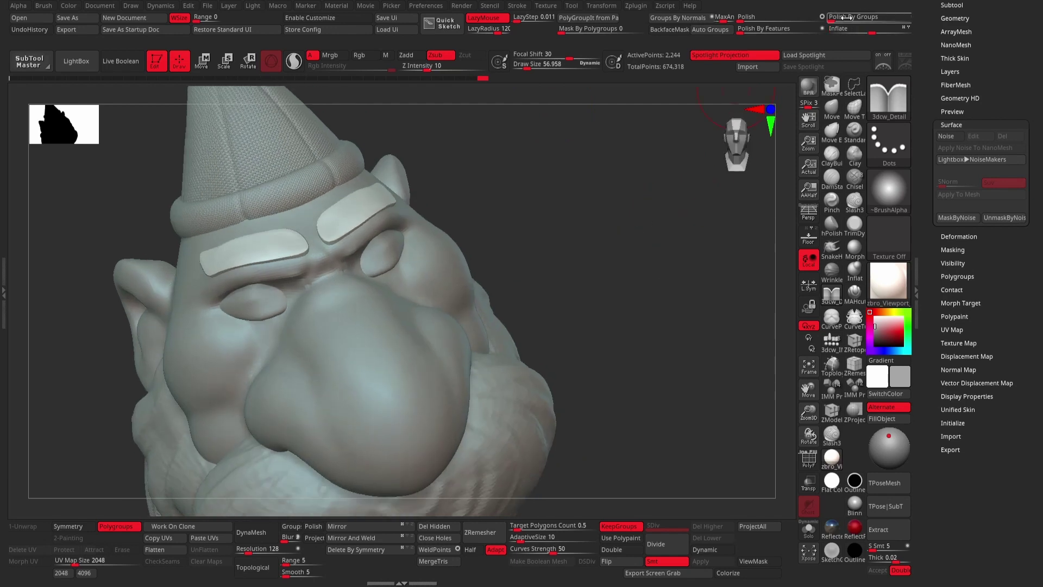
{"action": "left_click_drag", "start_coordinate": [631, 328], "coordinate": [642, 328]}
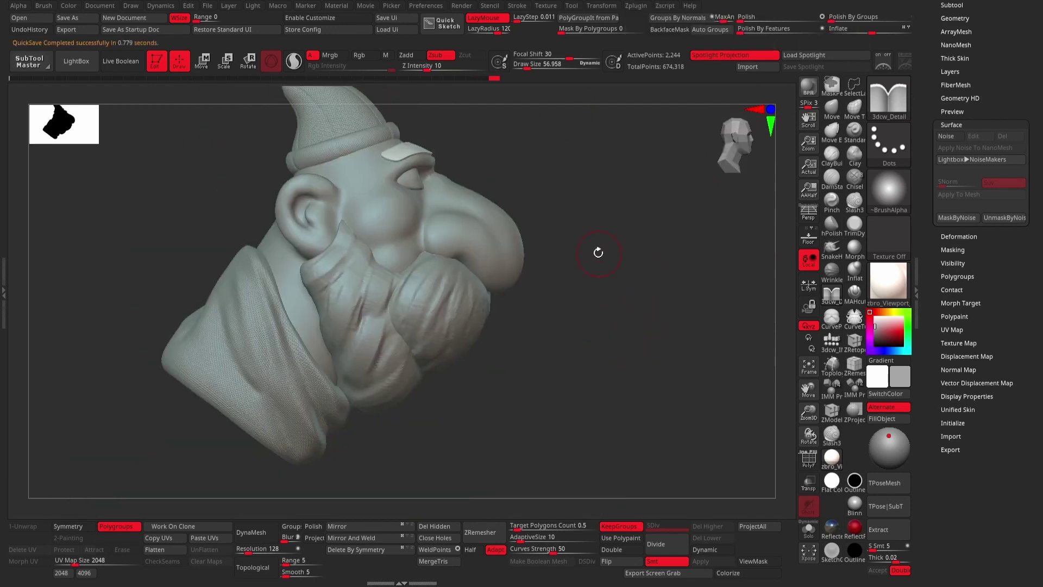
{"action": "scroll", "coordinate": [600, 252], "scroll_direction": "up", "scroll_amount": 5}
{"action": "scroll", "coordinate": [601, 251], "scroll_direction": "up", "scroll_amount": 3}
{"action": "key", "text": "b"}
{"action": "left_click", "coordinate": [529, 224]}
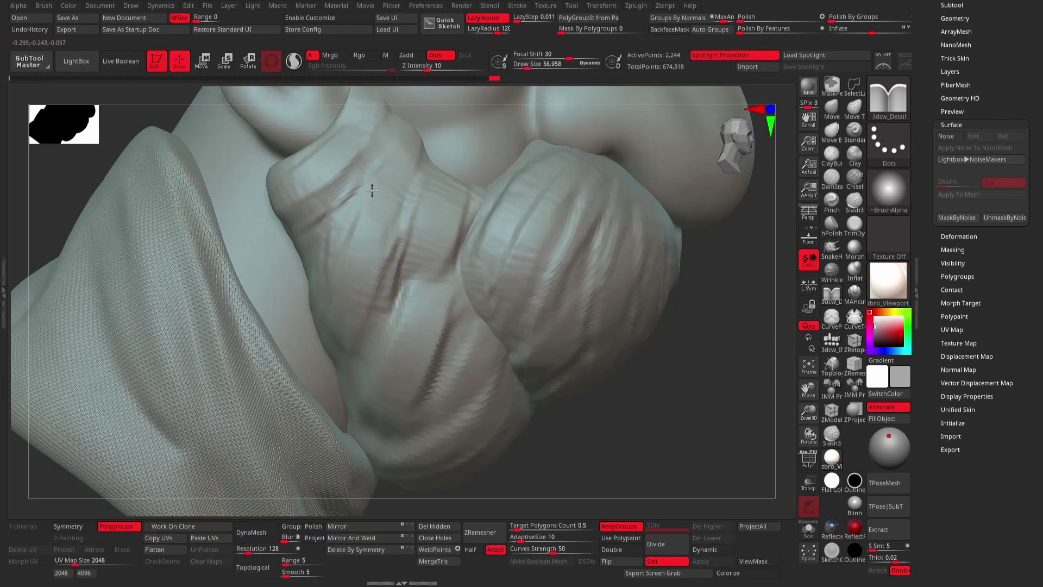
{"action": "left_click", "coordinate": [362, 228], "text": "alt"}
{"action": "key", "text": "space"}
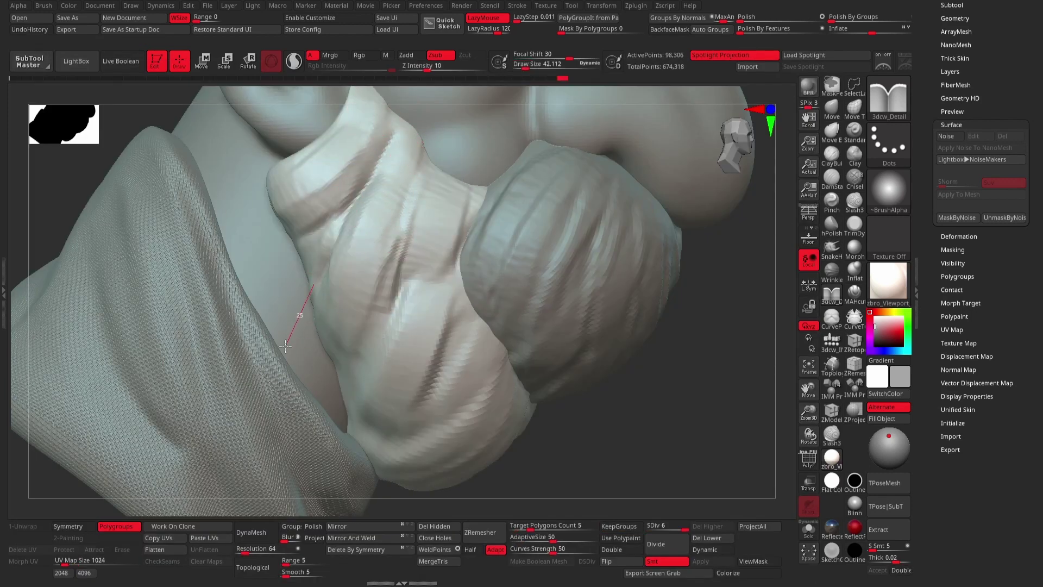
{"action": "scroll", "coordinate": [285, 346], "scroll_direction": "up", "scroll_amount": 3}
{"action": "key", "text": "space"}
{"action": "left_click", "coordinate": [330, 287]}
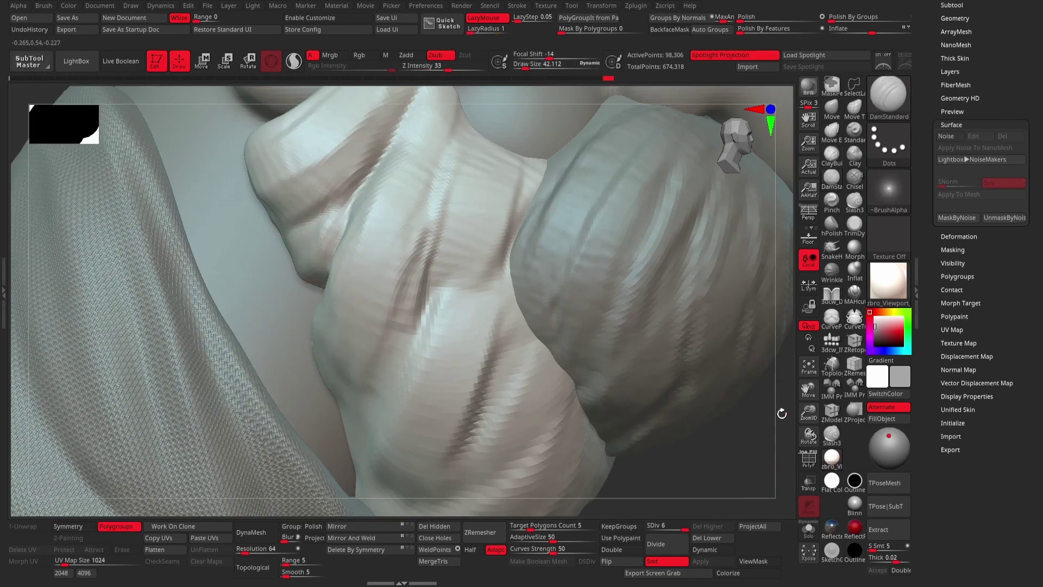
Pull the beard bulge down and fill the dark crease with the Move brush.
{"action": "key", "text": "b"}
{"action": "key", "text": "m"}
{"action": "key", "text": "v"}
{"action": "key", "text": "space"}
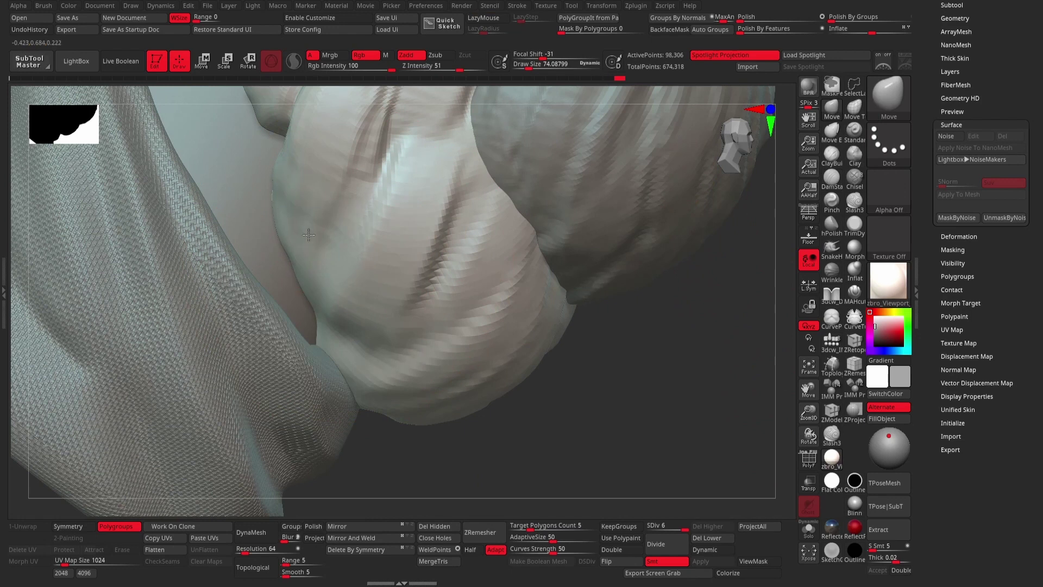
{"action": "left_click_drag", "start_coordinate": [291, 210], "coordinate": [308, 246]}
{"action": "left_click_drag", "start_coordinate": [335, 342], "coordinate": [330, 337]}
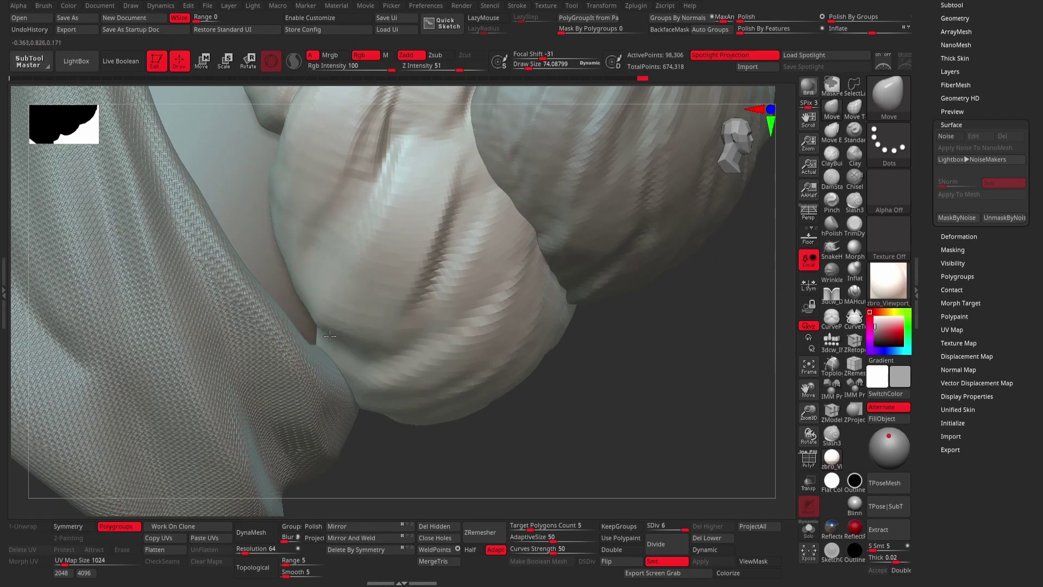
{"action": "key", "text": "f"}
{"action": "mouse_move", "coordinate": [563, 344]}
{"action": "left_mouse_down"}
{"action": "mouse_move", "coordinate": [585, 338]}
{"action": "mouse_move", "coordinate": [333, 170]}
{"action": "mouse_move", "coordinate": [404, 258]}
{"action": "mouse_move", "coordinate": [396, 250]}
{"action": "left_mouse_up"}
Shrink the brush to about 38 and inspect the beard fold from several angles.
{"action": "key", "text": "space"}
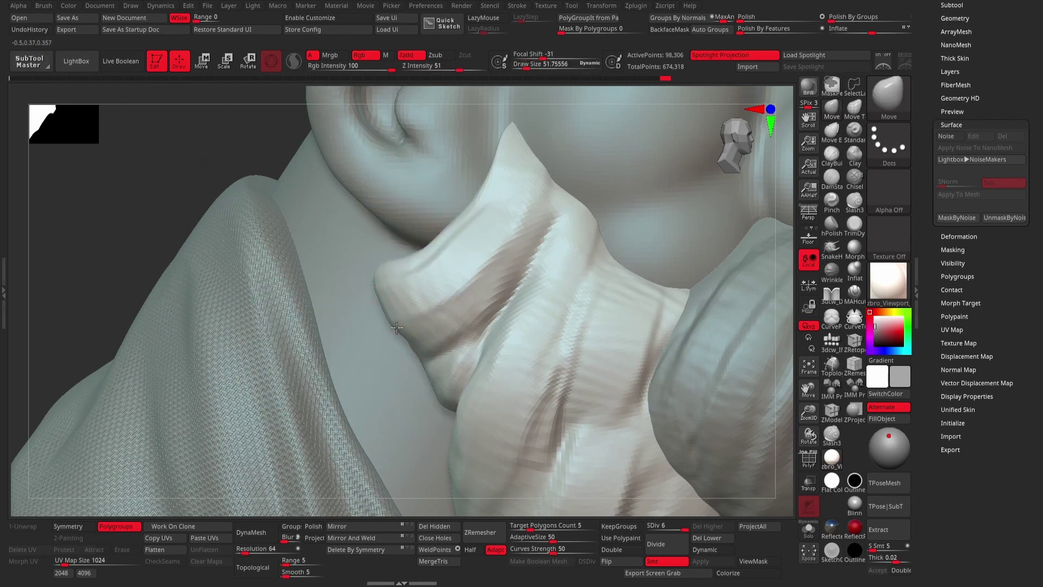
{"action": "key", "text": "space"}
{"action": "mouse_move", "coordinate": [249, 136]}
{"action": "left_mouse_down", "text": "alt"}
{"action": "mouse_move", "coordinate": [373, 302]}
{"action": "mouse_move", "coordinate": [325, 177]}
{"action": "mouse_move", "coordinate": [362, 283]}
{"action": "left_mouse_up", "text": "alt"}
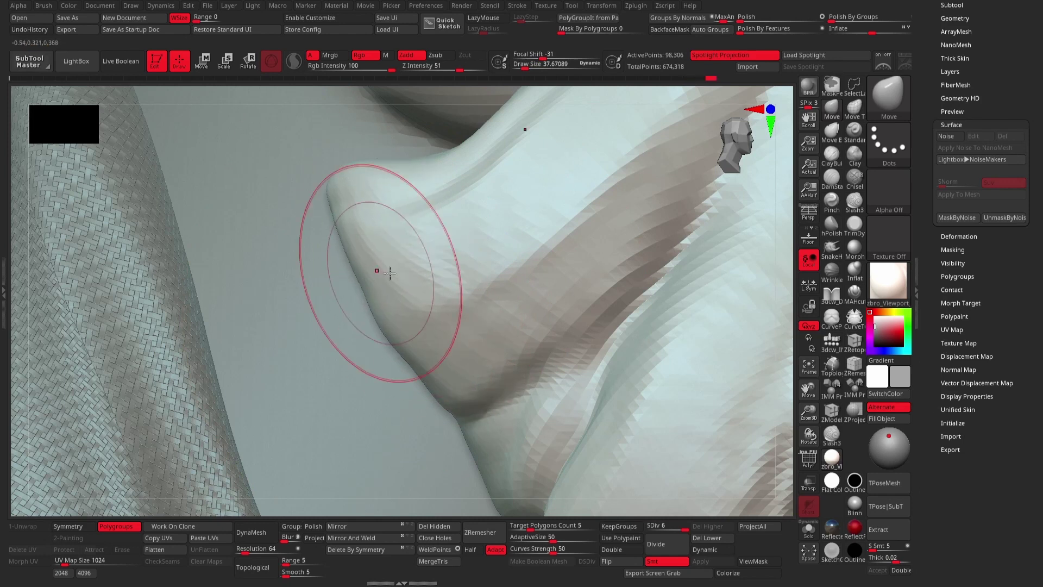
{"action": "right_click_drag", "start_coordinate": [629, 191], "coordinate": [533, 296]}
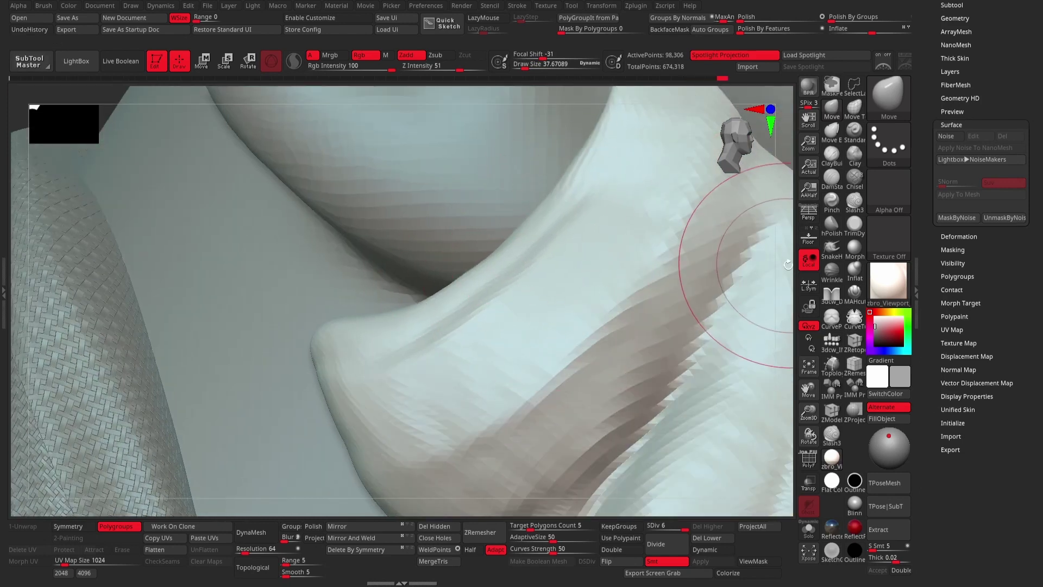
{"action": "right_click_drag", "start_coordinate": [761, 268], "coordinate": [468, 288], "text": "ctrl"}
{"action": "mouse_move", "coordinate": [283, 275]}
{"action": "right_mouse_down"}
{"action": "mouse_move", "coordinate": [663, 256]}
{"action": "mouse_move", "coordinate": [647, 344]}
{"action": "mouse_move", "coordinate": [740, 333]}
{"action": "right_mouse_up"}
Carve strand grooves into the PolySphere6 beard curl with the detail brush.
{"action": "left_click", "coordinate": [699, 349], "text": "alt"}
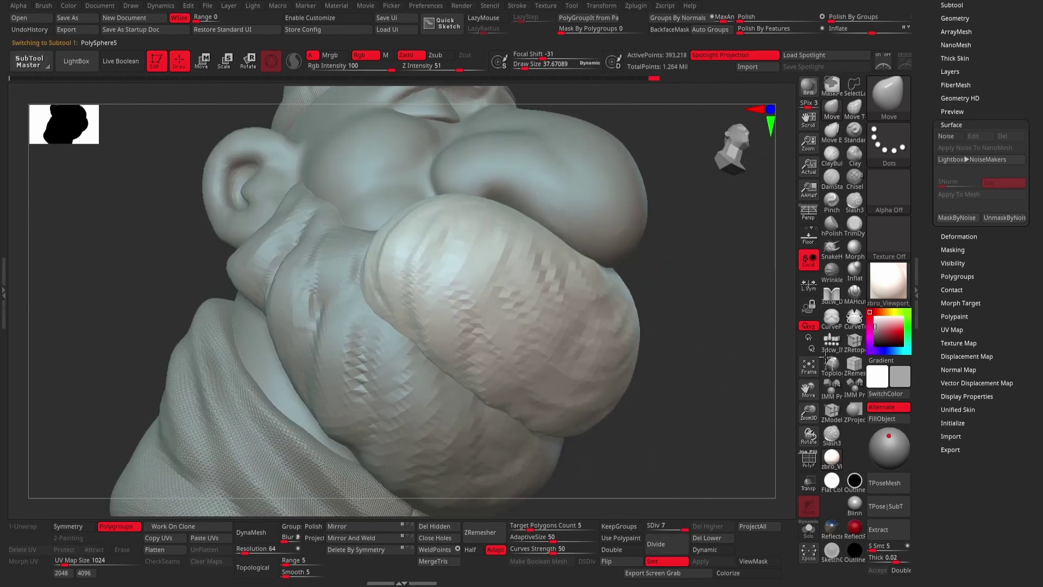
{"action": "left_click", "coordinate": [831, 295]}
{"action": "left_click", "coordinate": [369, 359], "text": "alt"}
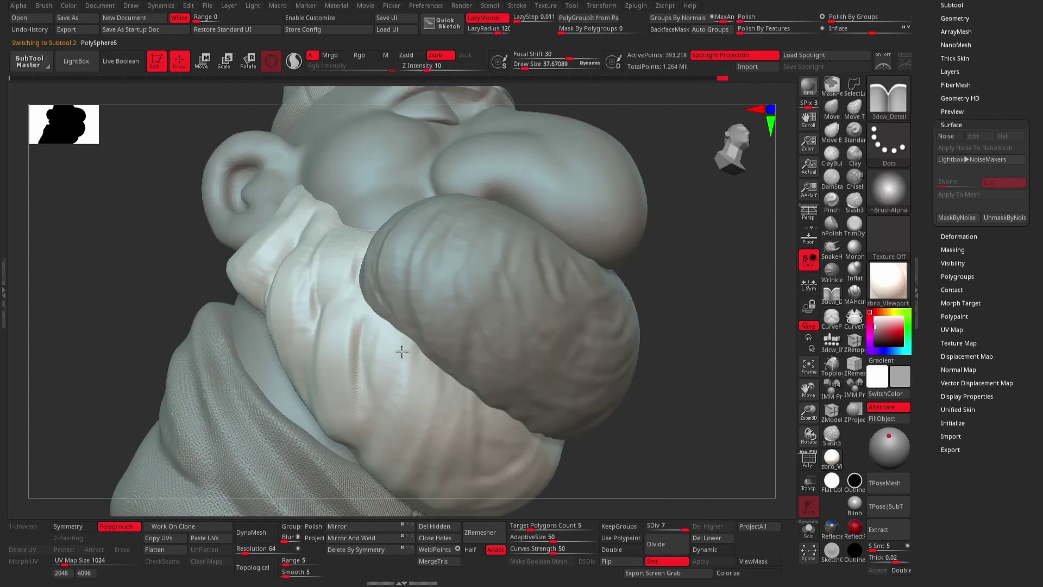
{"action": "right_click_drag", "start_coordinate": [402, 351], "coordinate": [314, 313]}
{"action": "left_click_drag", "start_coordinate": [314, 312], "coordinate": [306, 393]}
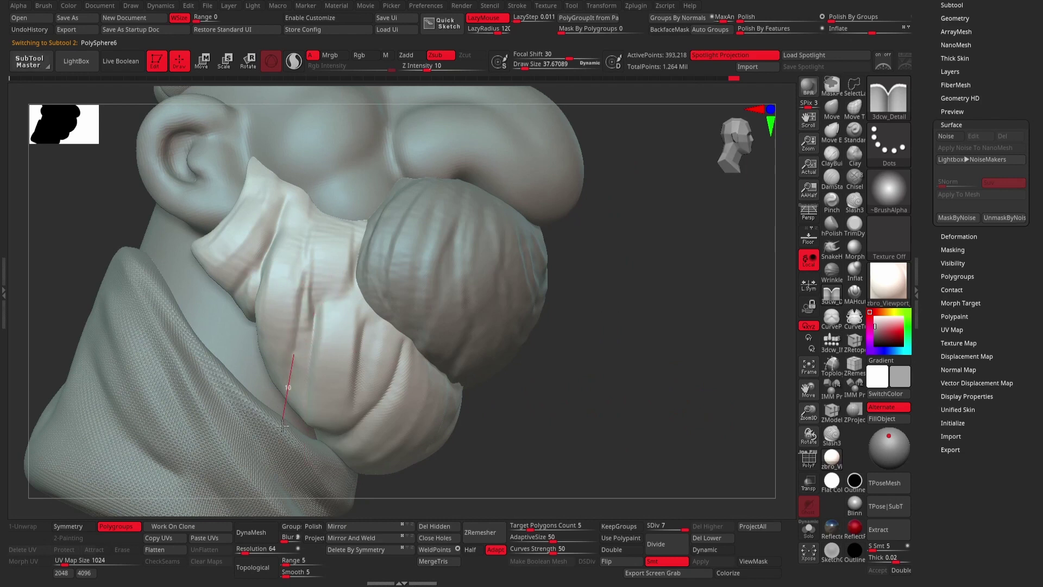
{"action": "mouse_move", "coordinate": [558, 243]}
{"action": "right_mouse_down"}
{"action": "mouse_move", "coordinate": [699, 340]}
{"action": "mouse_move", "coordinate": [727, 94]}
{"action": "right_mouse_up"}
Shift-smooth the carved lines on the swirled curl top, then frame the head.
{"action": "right_click_drag", "start_coordinate": [417, 401], "coordinate": [421, 175]}
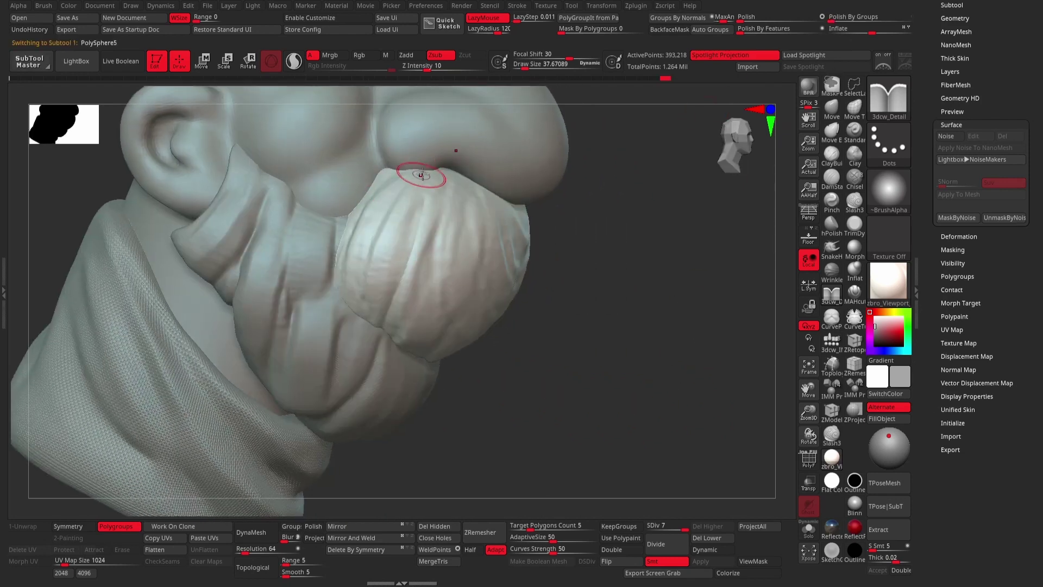
{"action": "right_click_drag", "start_coordinate": [457, 364], "coordinate": [385, 157]}
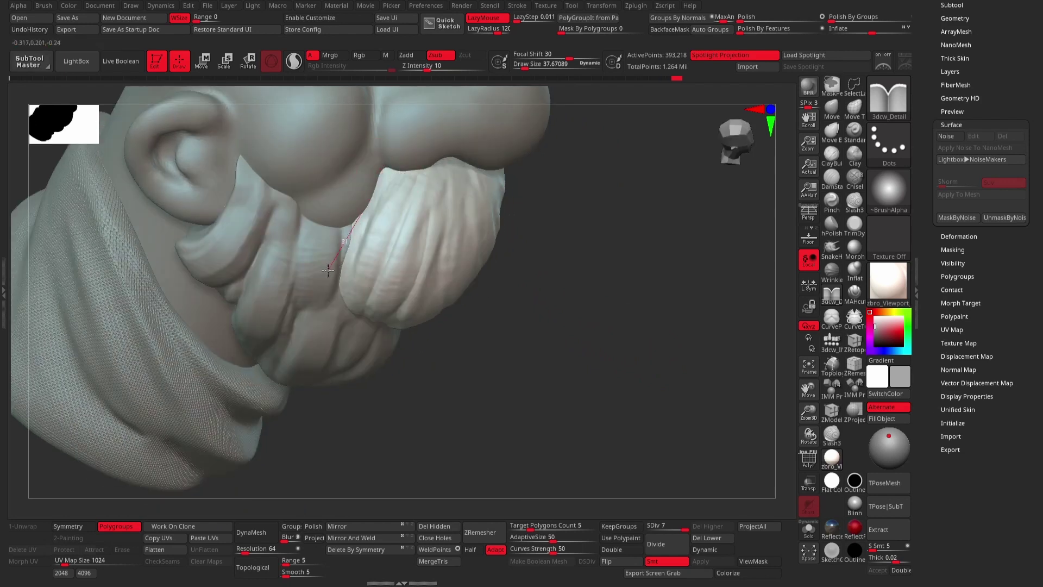
{"action": "right_click_drag", "start_coordinate": [624, 281], "coordinate": [379, 214]}
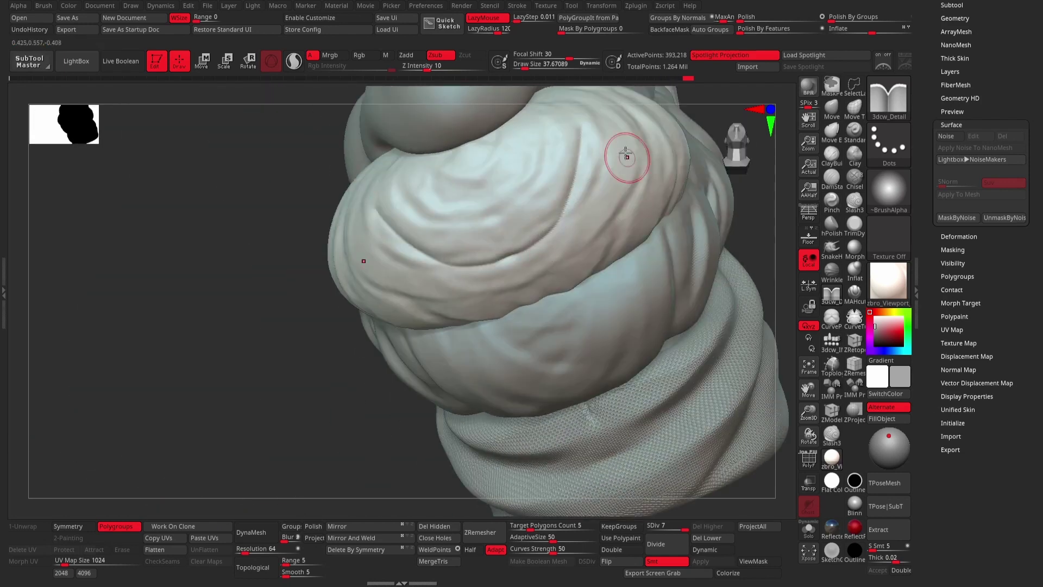
{"action": "key", "text": "shift"}
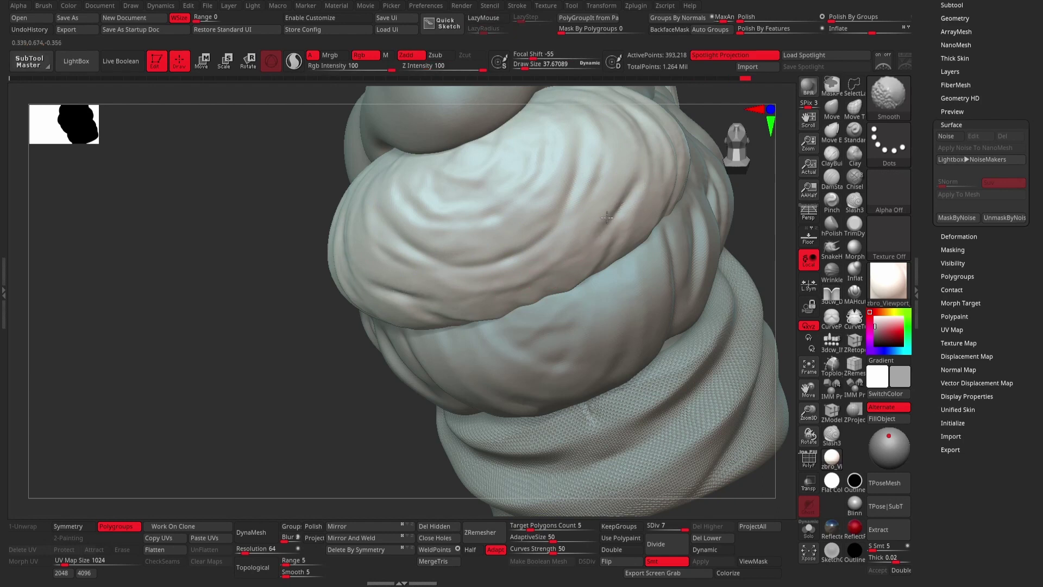
{"action": "mouse_move", "coordinate": [478, 272]}
{"action": "right_mouse_down"}
{"action": "mouse_move", "coordinate": [691, 301]}
{"action": "mouse_move", "coordinate": [500, 171]}
{"action": "right_mouse_up"}
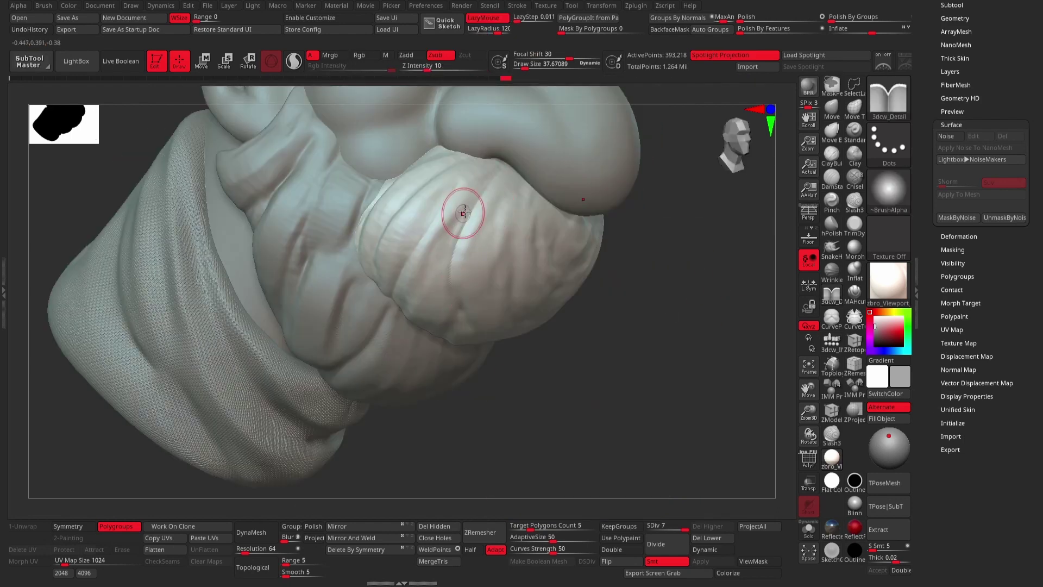
{"action": "key", "text": "f"}
{"action": "mouse_move", "coordinate": [605, 226]}
{"action": "right_mouse_down"}
{"action": "mouse_move", "coordinate": [621, 240]}
{"action": "mouse_move", "coordinate": [961, 276]}
{"action": "right_mouse_up"}
Insert the PM3D_Sphere3D1_4 sphere and move and scale it onto the back of the head.
{"action": "scroll", "coordinate": [967, 254], "scroll_direction": "up", "scroll_amount": 5}
{"action": "left_click", "coordinate": [985, 147]}
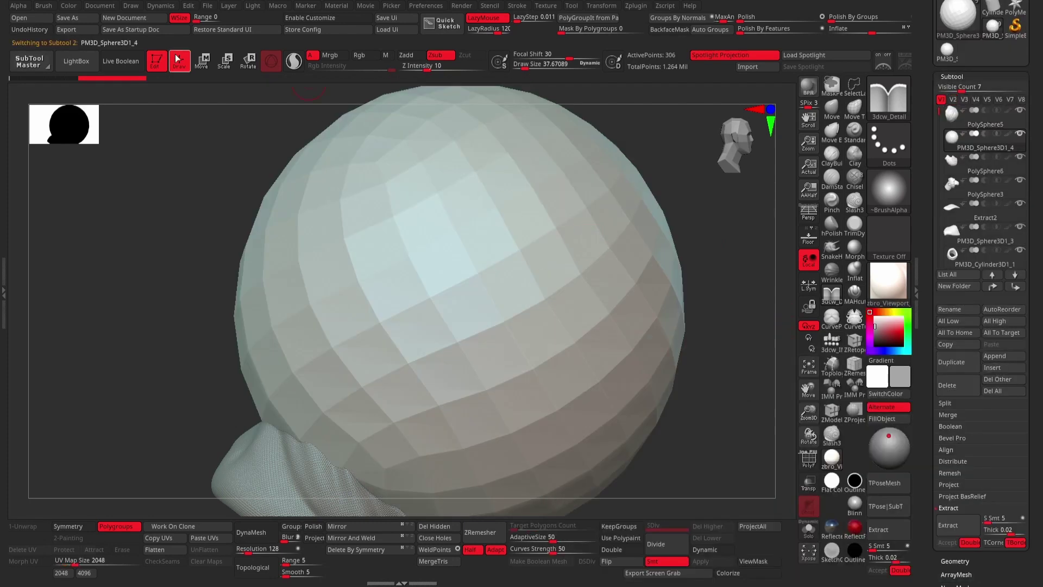
{"action": "left_click", "coordinate": [202, 60]}
{"action": "key", "text": "f"}
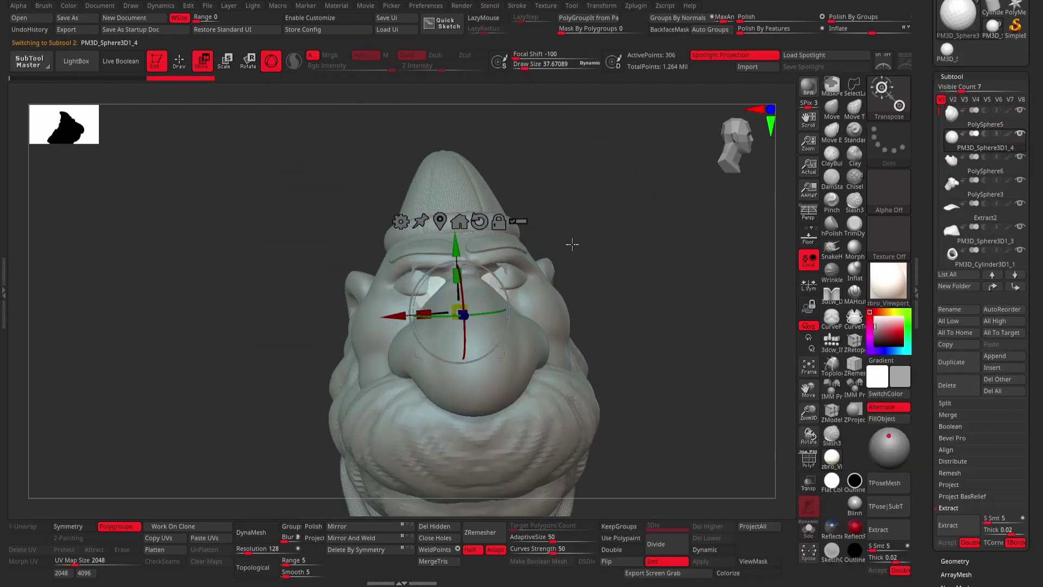
{"action": "mouse_move", "coordinate": [570, 240]}
{"action": "right_mouse_down"}
{"action": "mouse_move", "coordinate": [617, 195]}
{"action": "mouse_move", "coordinate": [479, 266]}
{"action": "mouse_move", "coordinate": [434, 380]}
{"action": "right_mouse_up"}
{"action": "key", "text": "q"}
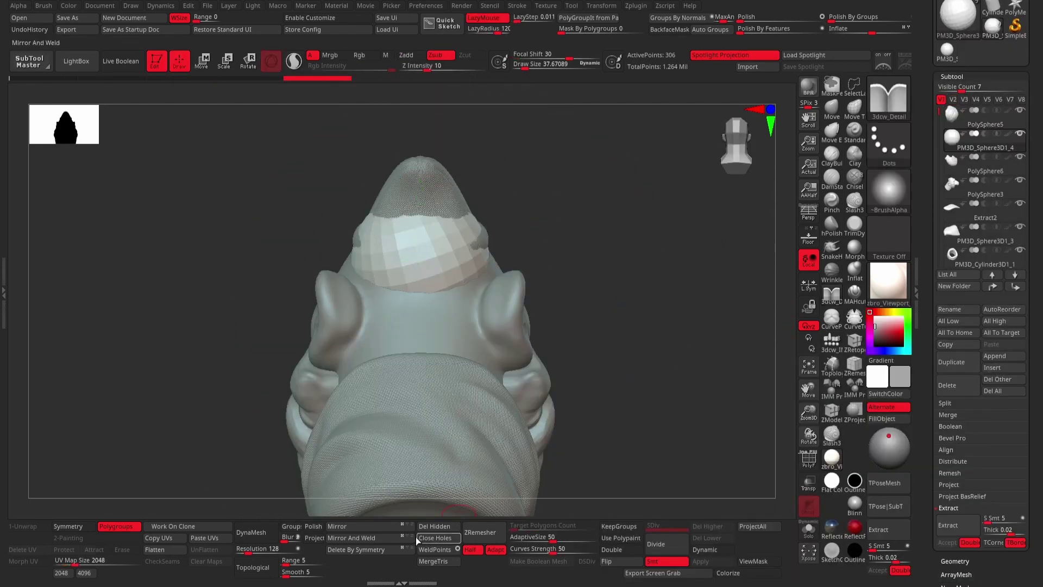
{"action": "key", "text": "w"}
{"action": "right_click_drag", "start_coordinate": [339, 199], "coordinate": [559, 251]}
{"action": "left_click", "coordinate": [227, 67]}
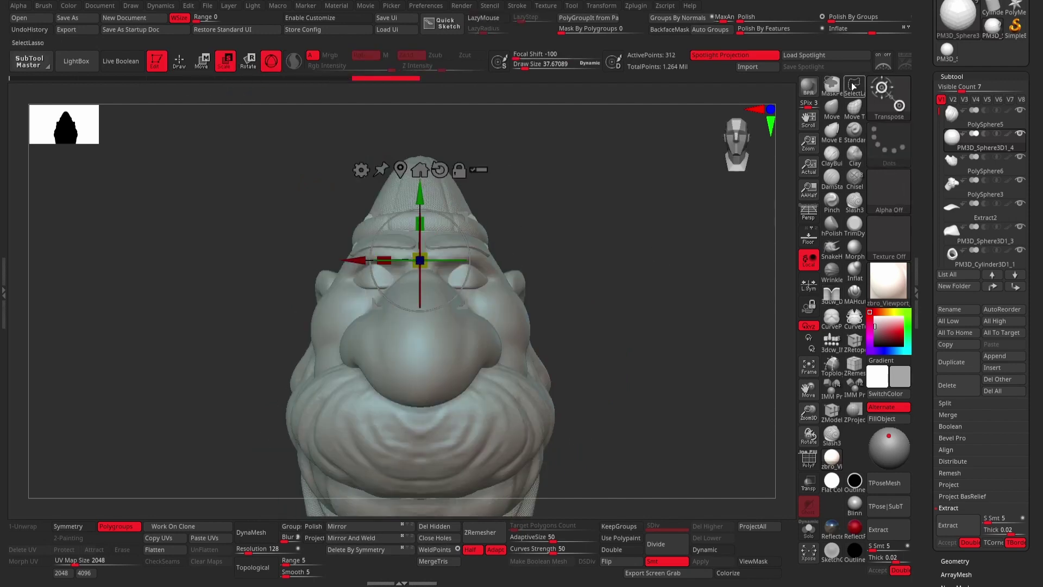
{"action": "key", "text": "q"}
{"action": "mouse_move", "coordinate": [508, 195]}
{"action": "right_mouse_down"}
{"action": "mouse_move", "coordinate": [517, 239]}
{"action": "mouse_move", "coordinate": [461, 388]}
{"action": "right_mouse_up"}
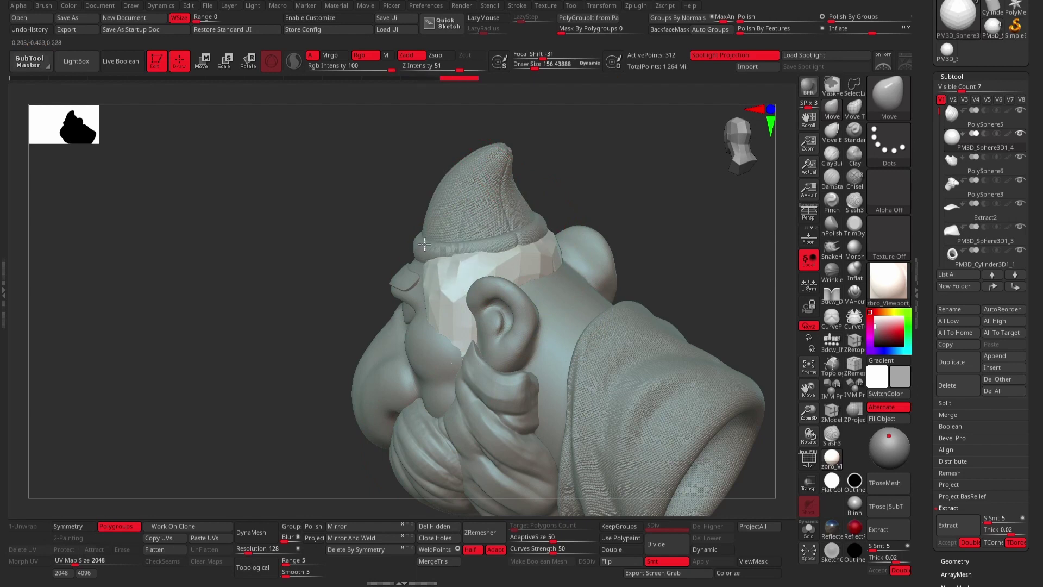
Shape the sphere behind the ear with a ~115 Move brush and DynaMesh it to 4,893 points.
{"action": "mouse_move", "coordinate": [511, 191]}
{"action": "right_mouse_down"}
{"action": "mouse_move", "coordinate": [645, 230]}
{"action": "mouse_move", "coordinate": [624, 223]}
{"action": "mouse_move", "coordinate": [380, 282]}
{"action": "right_mouse_up"}
{"action": "key", "text": "space"}
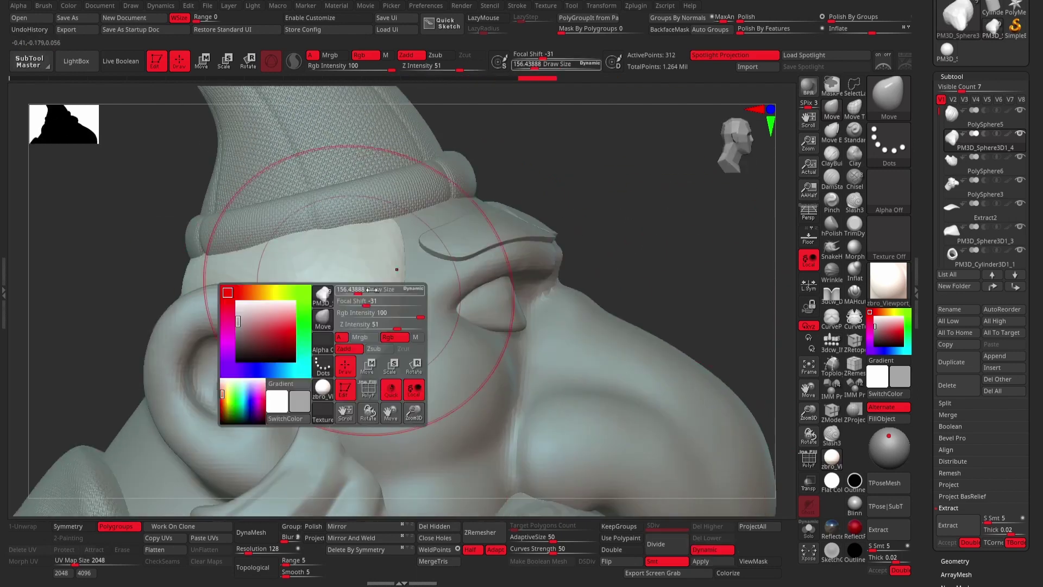
{"action": "left_click_drag", "start_coordinate": [380, 283], "coordinate": [360, 294]}
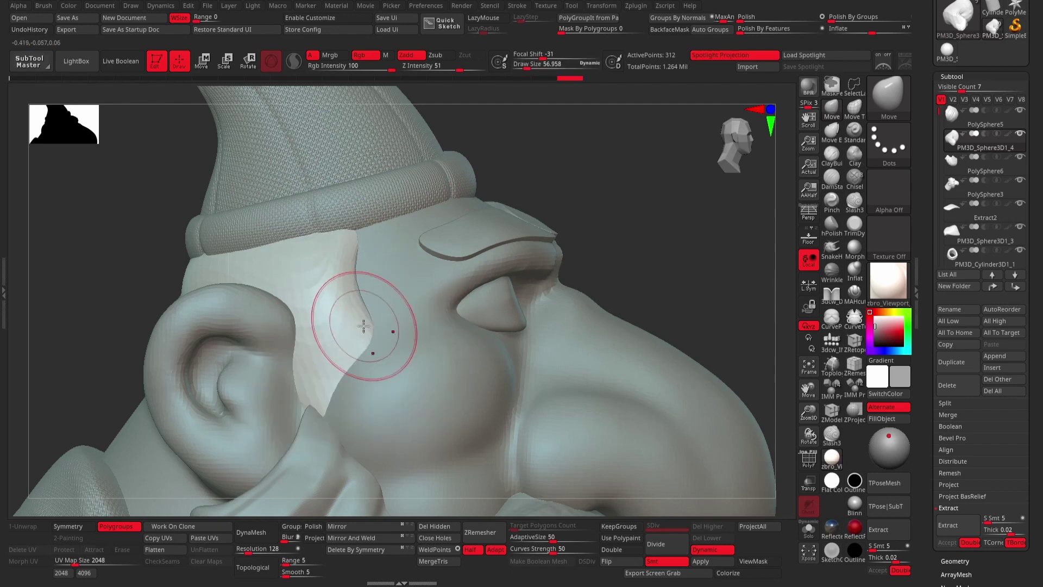
{"action": "mouse_move", "coordinate": [345, 309]}
{"action": "right_mouse_down"}
{"action": "mouse_move", "coordinate": [672, 221]}
{"action": "mouse_move", "coordinate": [446, 248]}
{"action": "right_mouse_up"}
{"action": "key", "text": "space"}
{"action": "left_click_drag", "start_coordinate": [446, 248], "coordinate": [414, 313]}
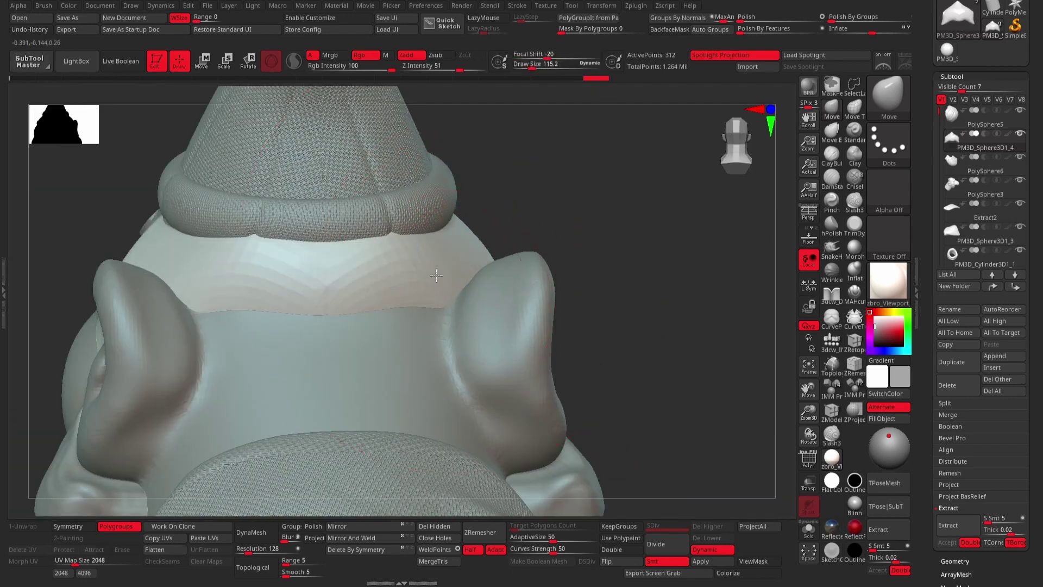
{"action": "mouse_move", "coordinate": [345, 304]}
{"action": "right_mouse_down"}
{"action": "mouse_move", "coordinate": [577, 286]}
{"action": "mouse_move", "coordinate": [597, 304]}
{"action": "right_mouse_up"}
{"action": "left_click", "coordinate": [251, 532]}
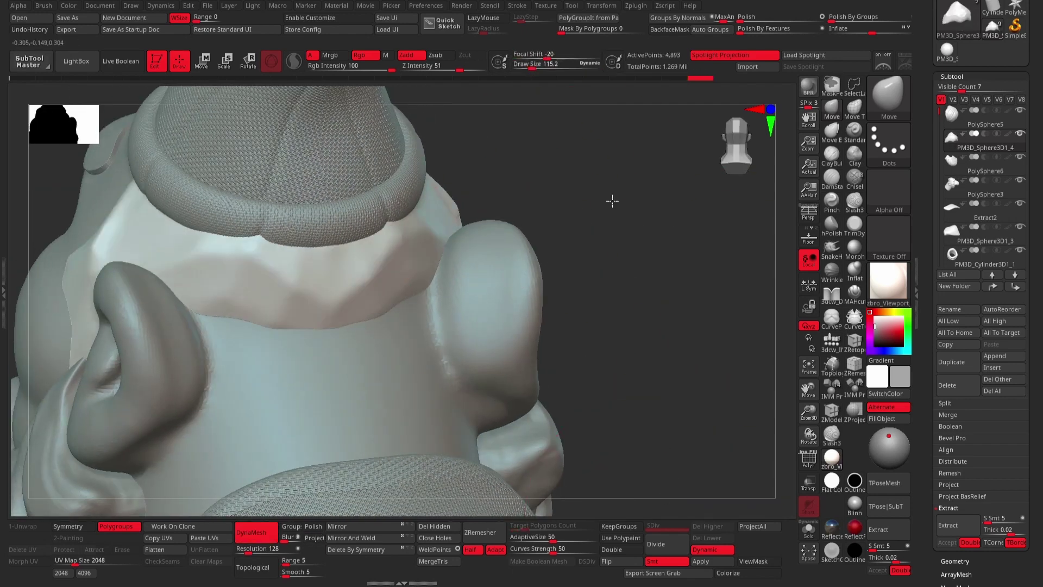
{"action": "mouse_move", "coordinate": [610, 201]}
{"action": "right_mouse_down"}
{"action": "mouse_move", "coordinate": [489, 374]}
{"action": "mouse_move", "coordinate": [239, 258]}
{"action": "mouse_move", "coordinate": [366, 367]}
{"action": "right_mouse_up"}
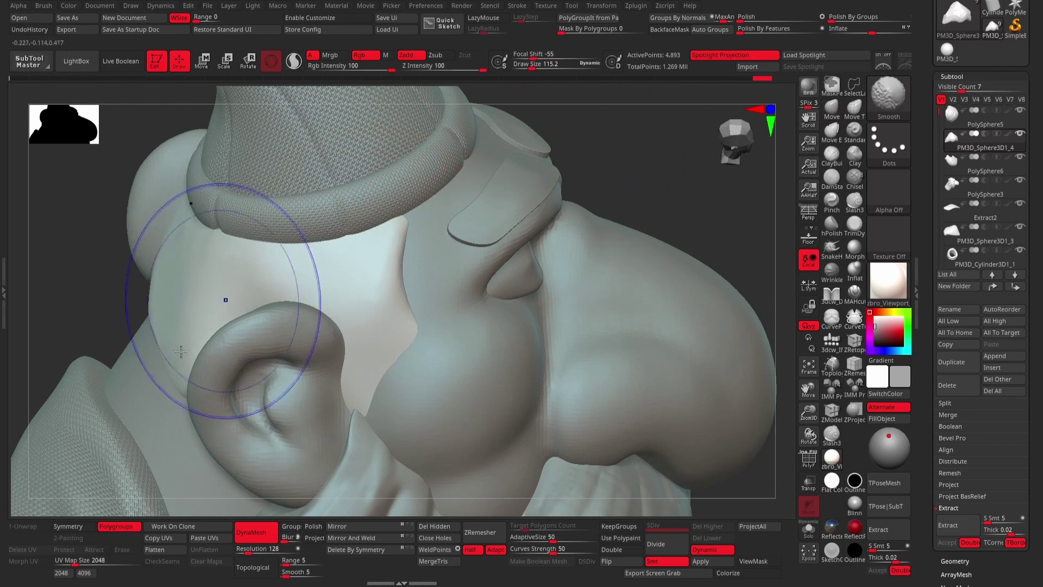
Switch to ClayBuildup with LazyMouse and smooth the hair band beside the nose.
{"action": "right_click_drag", "start_coordinate": [226, 311], "coordinate": [381, 283]}
{"action": "right_click", "coordinate": [408, 291]}
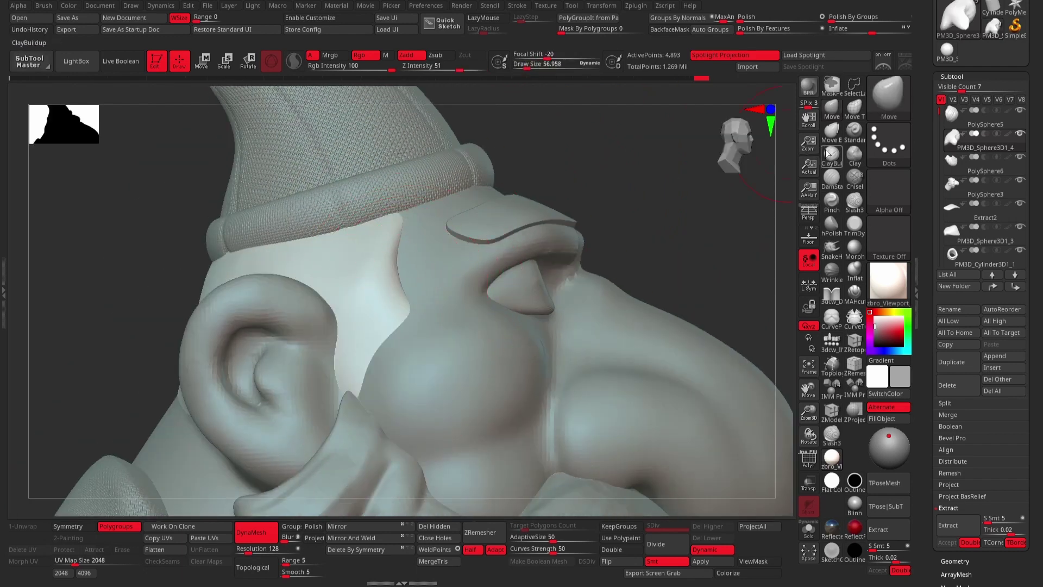
{"action": "key", "text": "b"}
{"action": "key", "text": "c"}
{"action": "key", "text": "b"}
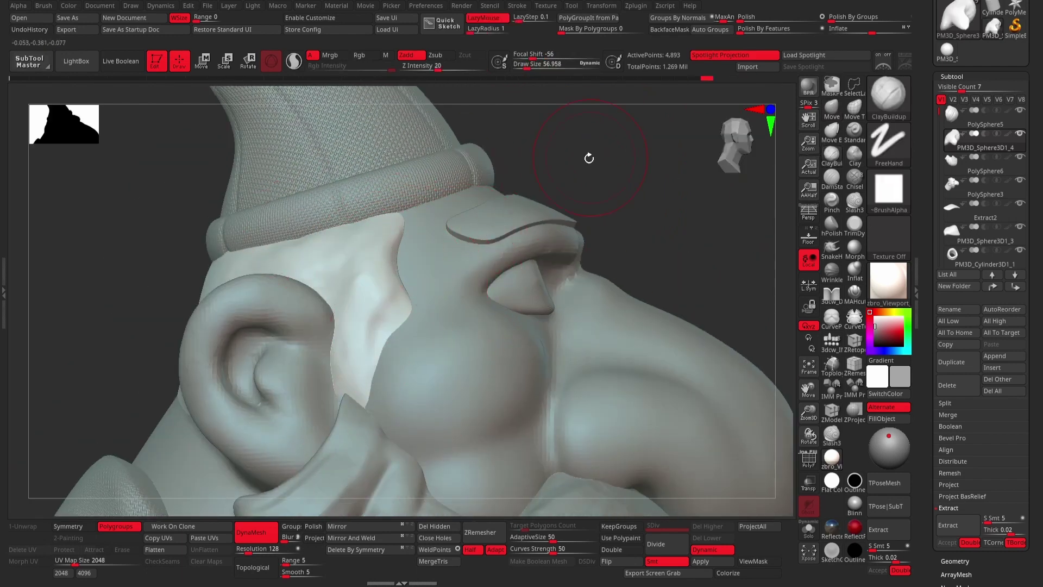
{"action": "left_click_drag", "start_coordinate": [603, 182], "coordinate": [256, 279]}
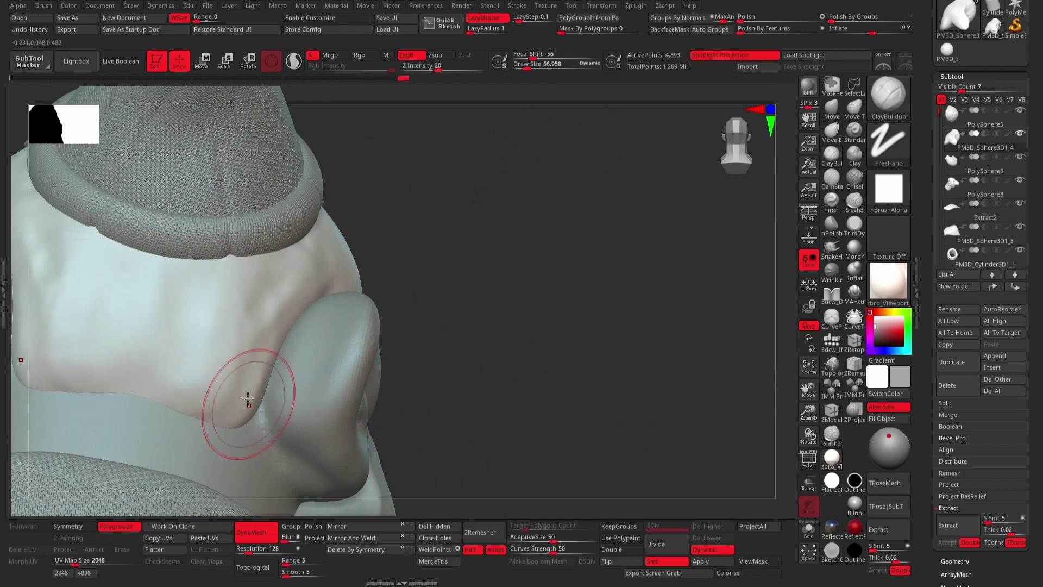
{"action": "left_click_drag", "start_coordinate": [407, 228], "coordinate": [206, 293]}
{"action": "left_click_drag", "start_coordinate": [364, 232], "coordinate": [613, 187]}
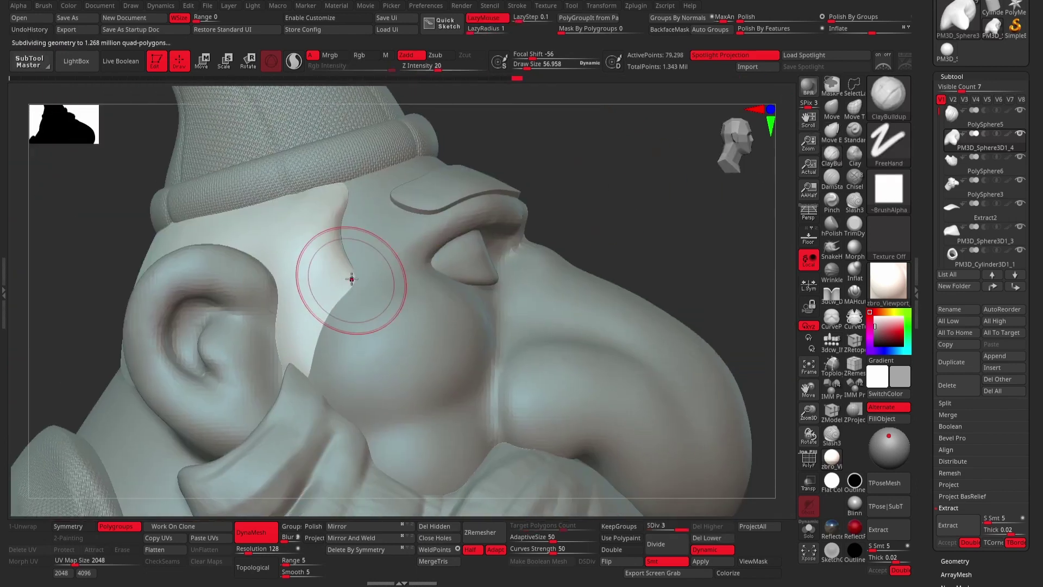
Build four strand ridges and creases up the hair band with a size-30 clay brush.
{"action": "scroll", "coordinate": [352, 279], "scroll_direction": "up", "scroll_amount": 3}
{"action": "right_click", "coordinate": [325, 272]}
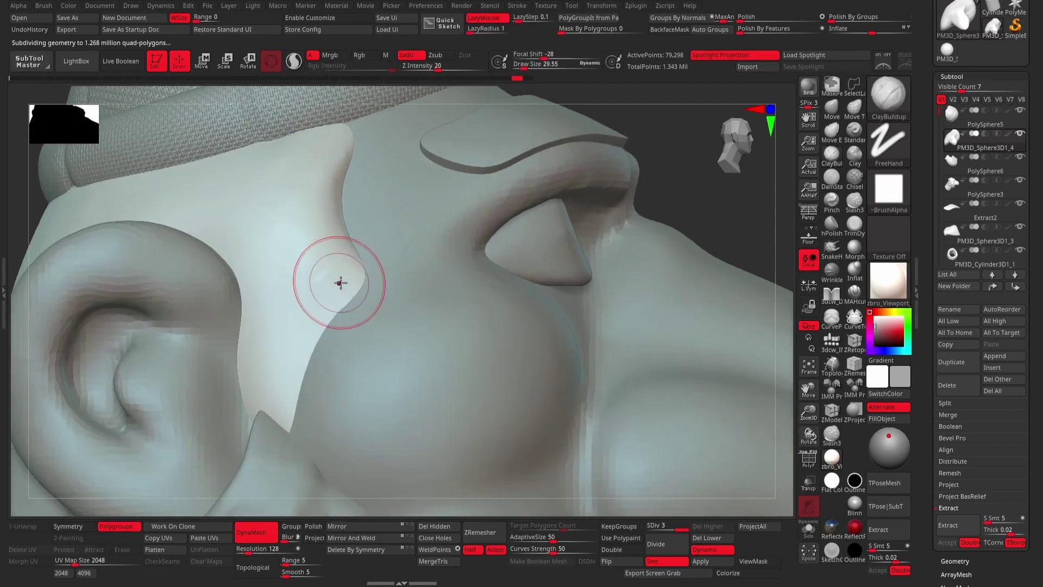
{"action": "left_click_drag", "start_coordinate": [339, 282], "coordinate": [309, 373]}
{"action": "left_click_drag", "start_coordinate": [342, 116], "coordinate": [304, 380]}
{"action": "left_click_drag", "start_coordinate": [310, 132], "coordinate": [283, 391]}
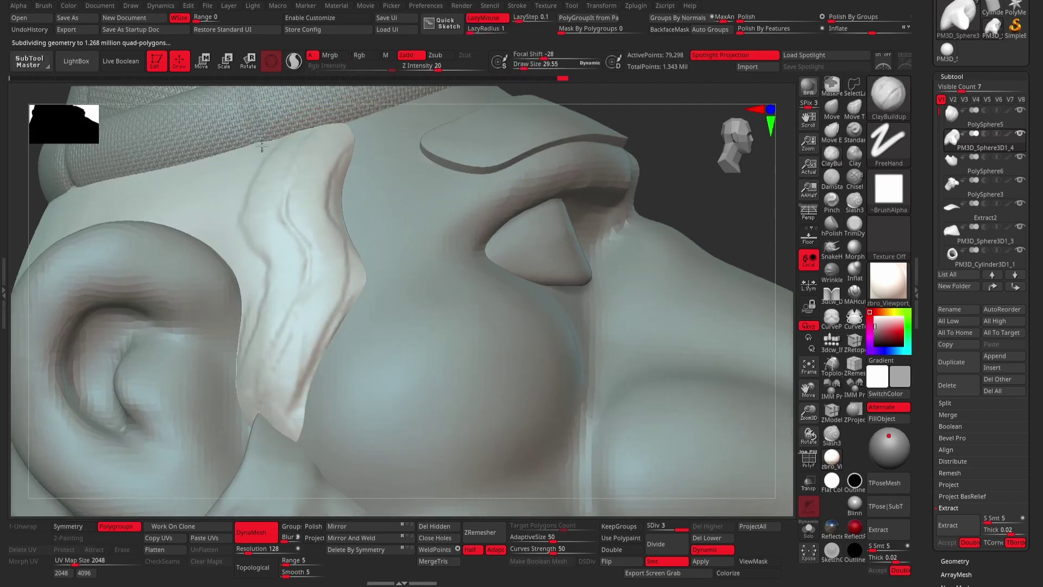
{"action": "left_click_drag", "start_coordinate": [262, 146], "coordinate": [304, 430]}
Push the hair band's front edge right and up with a Move brush of about 57.
{"action": "key", "text": "b"}
{"action": "key", "text": "m"}
{"action": "key", "text": "v"}
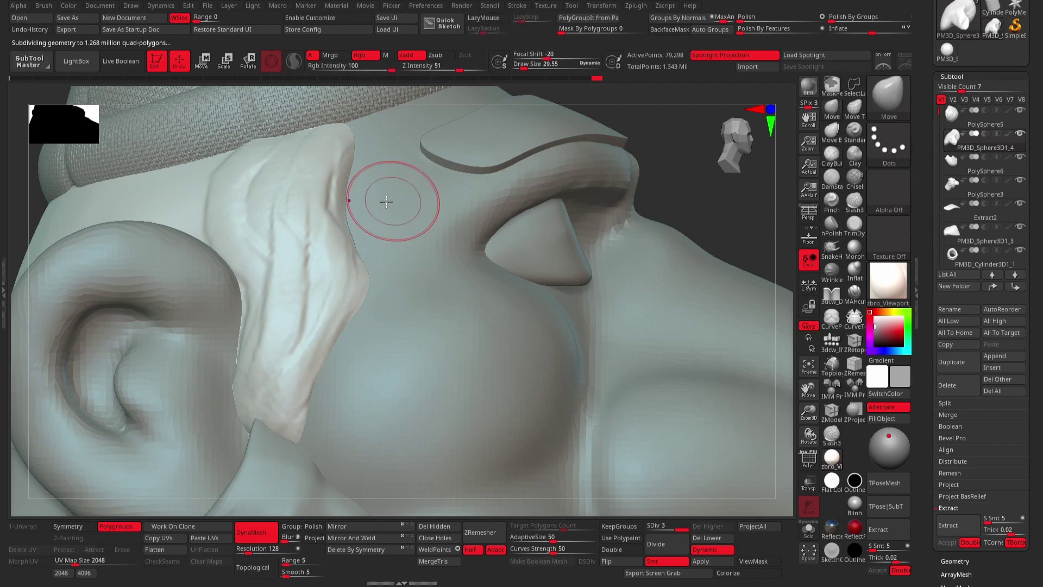
{"action": "right_click", "coordinate": [386, 201]}
{"action": "mouse_move", "coordinate": [380, 326]}
{"action": "left_mouse_down"}
{"action": "mouse_move", "coordinate": [375, 255]}
{"action": "mouse_move", "coordinate": [321, 168]}
{"action": "mouse_move", "coordinate": [323, 125]}
{"action": "left_mouse_up"}
{"action": "mouse_move", "coordinate": [227, 150]}
{"action": "right_mouse_down"}
{"action": "mouse_move", "coordinate": [571, 191]}
{"action": "mouse_move", "coordinate": [706, 179]}
{"action": "right_mouse_up"}
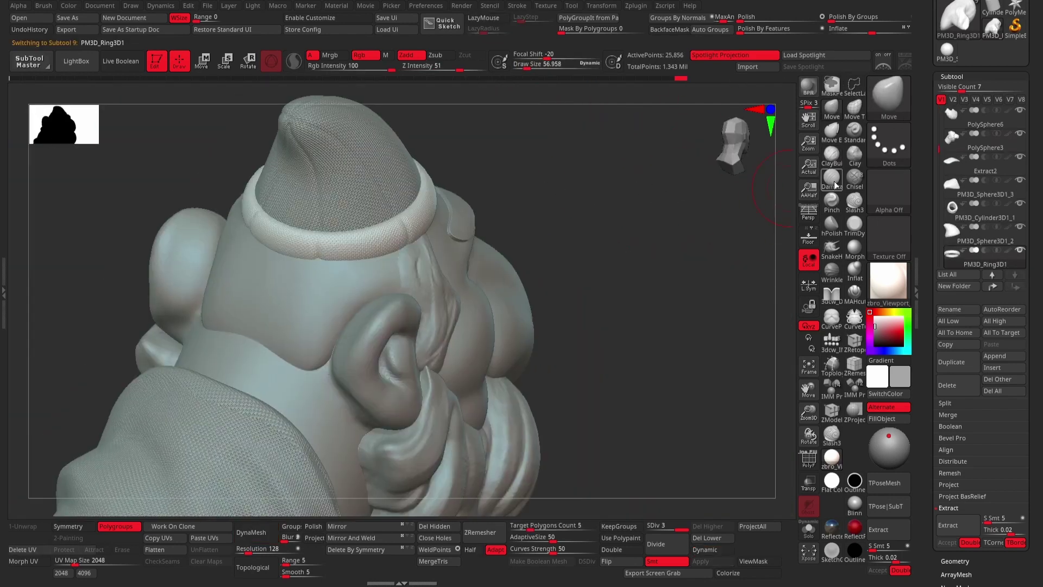
Add ClayBuildup wrinkle ridges to the hair below the cap, then set a fine detail brush to size 16.
{"action": "key", "text": "b"}
{"action": "key", "text": "c"}
{"action": "key", "text": "b"}
{"action": "mouse_move", "coordinate": [371, 281]}
{"action": "left_mouse_down"}
{"action": "mouse_move", "coordinate": [299, 333]}
{"action": "mouse_move", "coordinate": [276, 272]}
{"action": "left_mouse_up"}
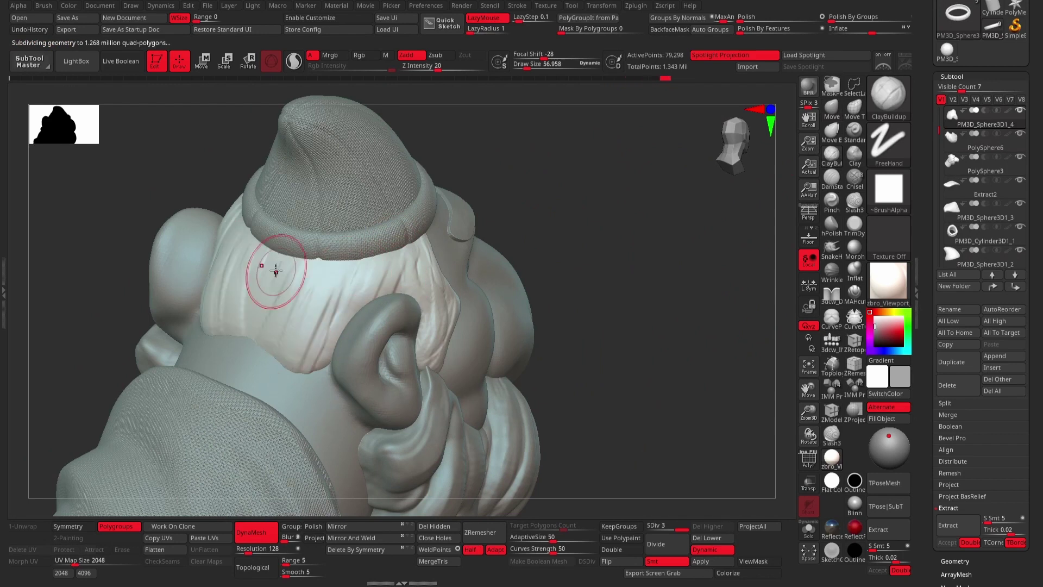
{"action": "right_click_drag", "start_coordinate": [343, 328], "coordinate": [425, 251]}
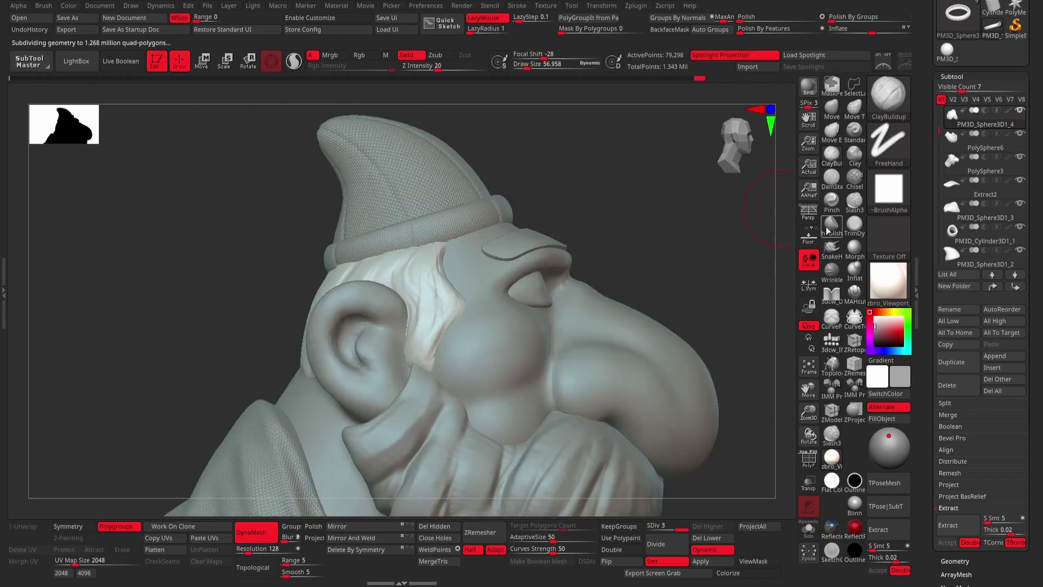
{"action": "left_click", "coordinate": [831, 295]}
{"action": "key", "text": "s"}
{"action": "left_click_drag", "start_coordinate": [429, 332], "coordinate": [391, 331]}
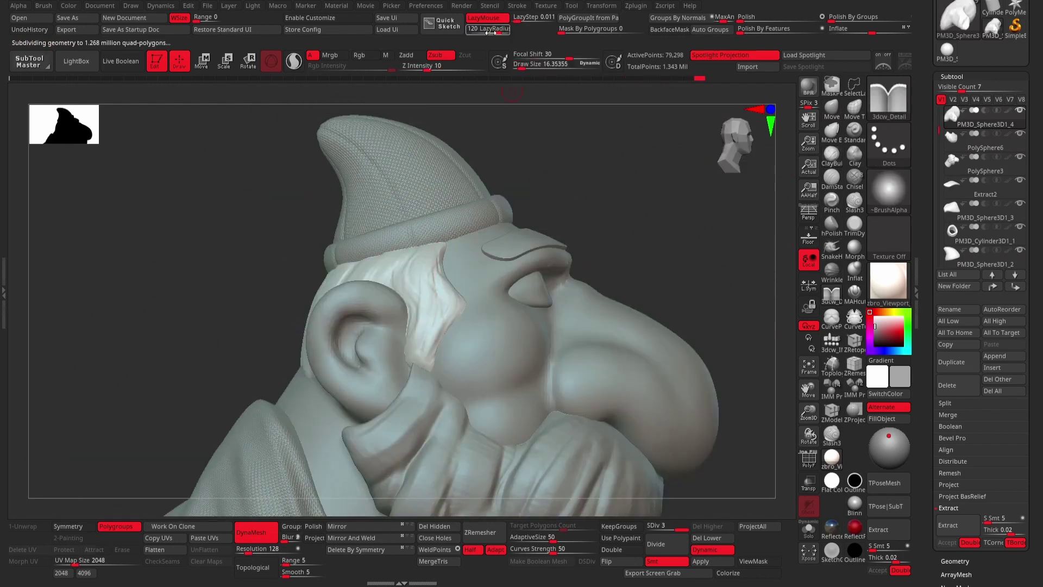
Reshape the hair beside the ear with the Move brush, shrinking it from about 74 to 37.
{"action": "mouse_move", "coordinate": [409, 329]}
{"action": "right_mouse_down"}
{"action": "mouse_move", "coordinate": [536, 240]}
{"action": "mouse_move", "coordinate": [623, 242]}
{"action": "right_mouse_up"}
{"action": "key", "text": "b"}
{"action": "key", "text": "m"}
{"action": "key", "text": "v"}
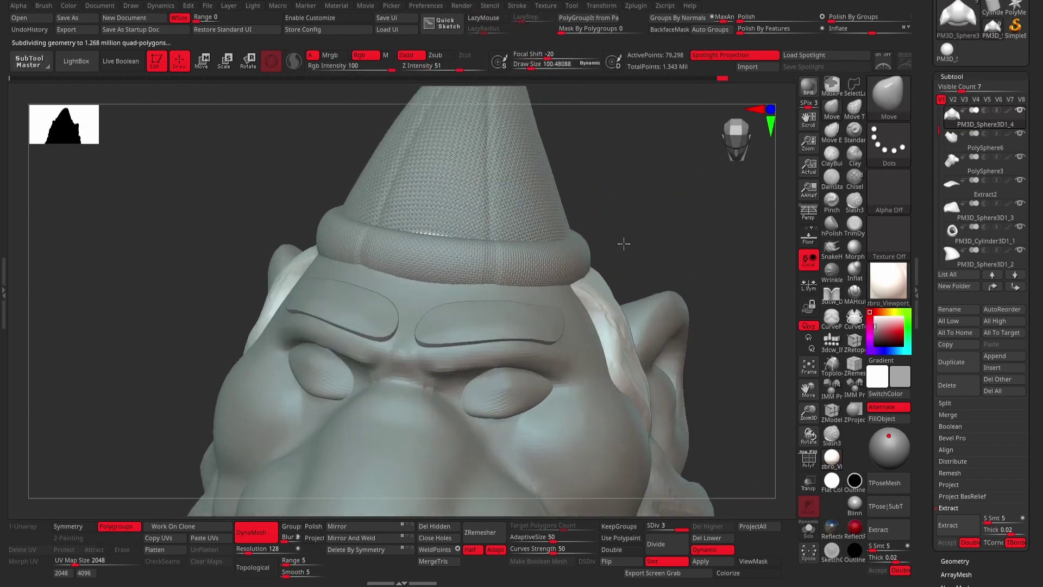
{"action": "key", "text": "space"}
{"action": "left_click_drag", "start_coordinate": [576, 256], "coordinate": [537, 255]}
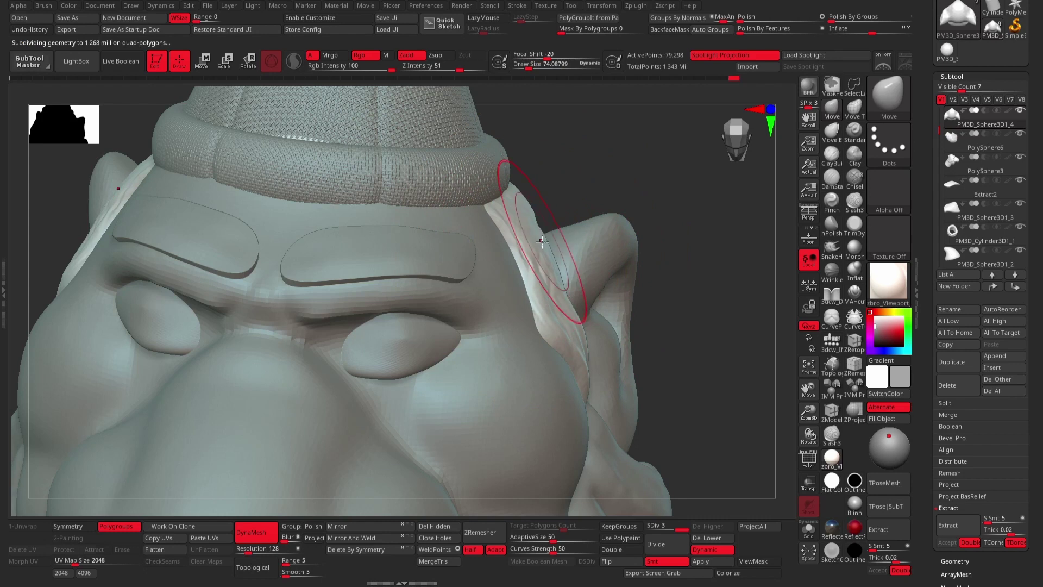
{"action": "mouse_move", "coordinate": [542, 241]}
{"action": "right_mouse_down"}
{"action": "mouse_move", "coordinate": [587, 175]}
{"action": "mouse_move", "coordinate": [650, 139]}
{"action": "mouse_move", "coordinate": [629, 196]}
{"action": "mouse_move", "coordinate": [478, 198]}
{"action": "mouse_move", "coordinate": [545, 181]}
{"action": "mouse_move", "coordinate": [395, 298]}
{"action": "right_mouse_up"}
{"action": "key", "text": "bracketleft"}
{"action": "key", "text": "space"}
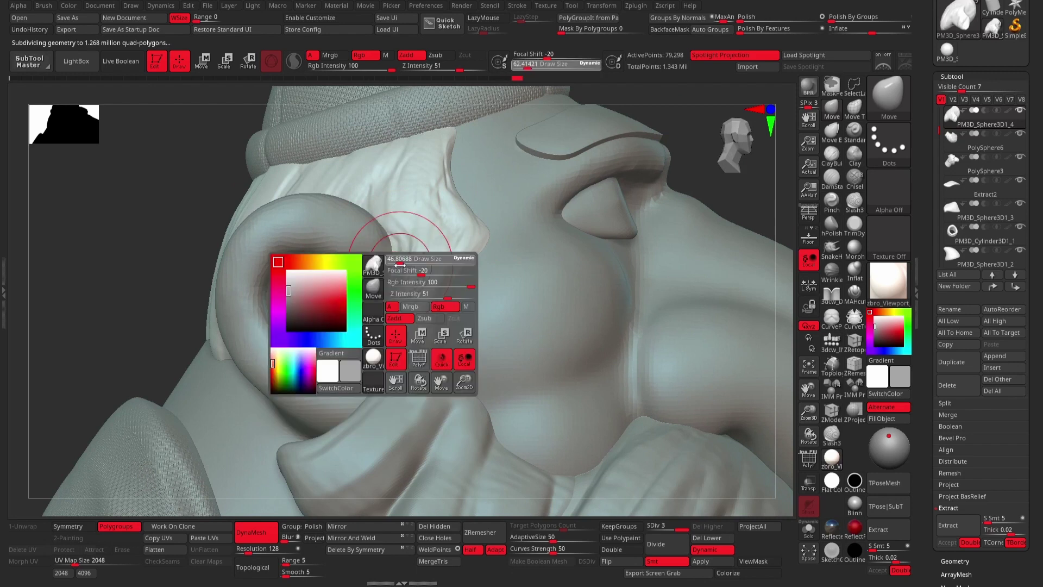
{"action": "left_click_drag", "start_coordinate": [399, 275], "coordinate": [375, 267]}
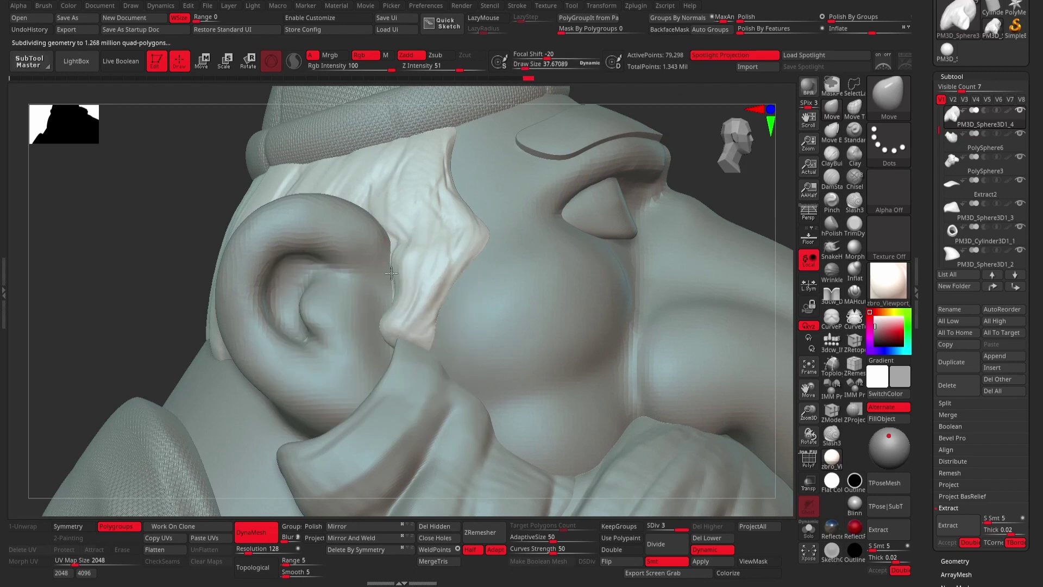
Enlarge the brush to about 80 around the ear and make the Extract2 eyebrow pad active.
{"action": "key", "text": "f"}
{"action": "right_click_drag", "start_coordinate": [552, 221], "coordinate": [413, 304], "text": "alt"}
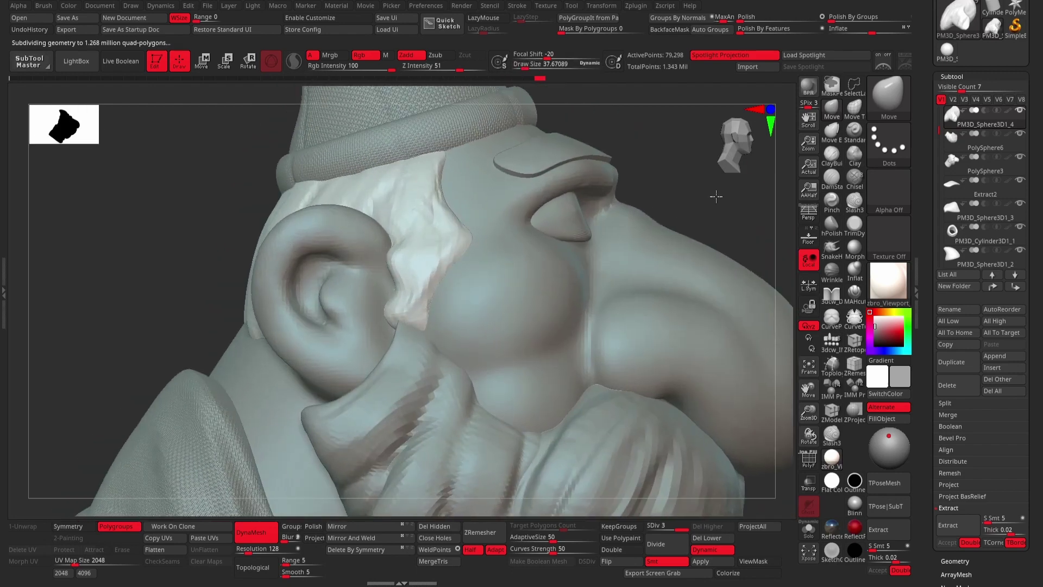
{"action": "key", "text": "space"}
{"action": "left_click_drag", "start_coordinate": [396, 348], "coordinate": [408, 328]}
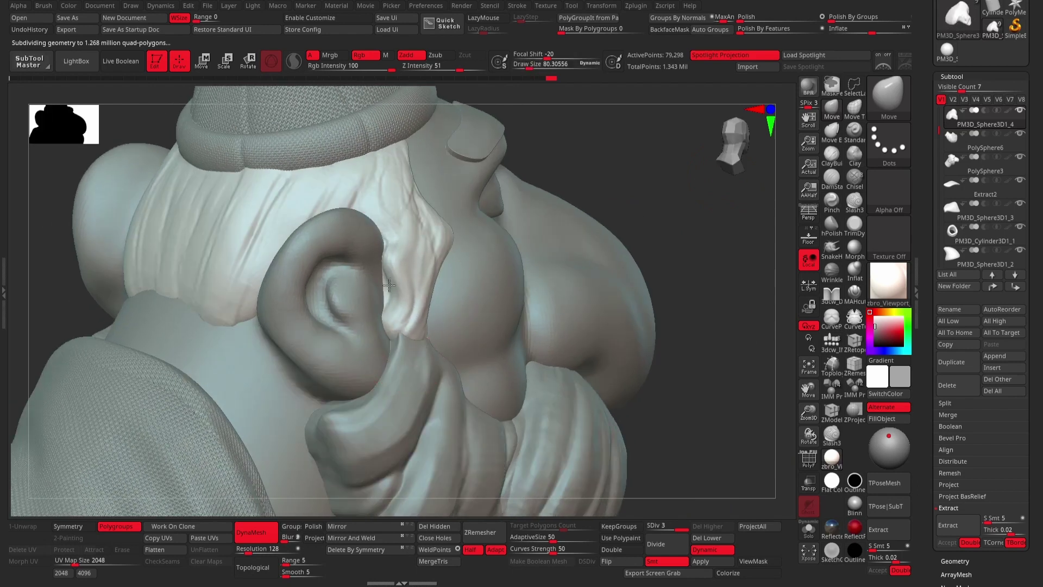
{"action": "mouse_move", "coordinate": [389, 285]}
{"action": "right_mouse_down", "text": "ctrl"}
{"action": "mouse_move", "coordinate": [419, 302]}
{"action": "mouse_move", "coordinate": [510, 221]}
{"action": "mouse_move", "coordinate": [600, 209]}
{"action": "mouse_move", "coordinate": [595, 192]}
{"action": "mouse_move", "coordinate": [575, 233]}
{"action": "mouse_move", "coordinate": [640, 258]}
{"action": "mouse_move", "coordinate": [466, 282]}
{"action": "mouse_move", "coordinate": [348, 348]}
{"action": "right_mouse_up", "text": "ctrl"}
{"action": "key", "text": "space"}
{"action": "left_click_drag", "start_coordinate": [347, 347], "coordinate": [700, 187]}
Inspect the Extract2 eyebrow pieces up close and shrink the brush to about 26.
{"action": "right_click_drag", "start_coordinate": [700, 188], "coordinate": [407, 387], "text": "alt"}
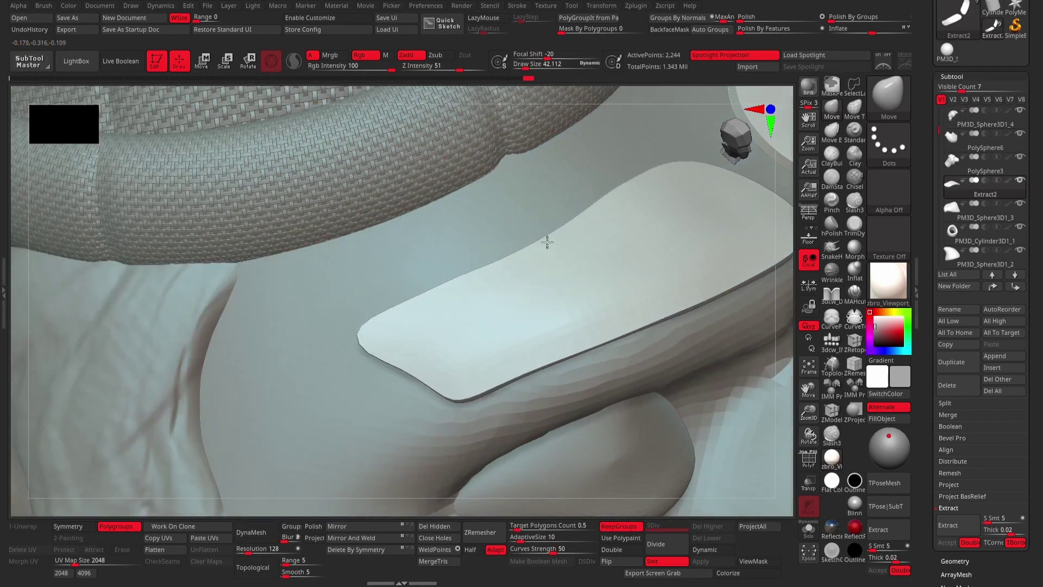
{"action": "mouse_move", "coordinate": [651, 166]}
{"action": "right_mouse_down"}
{"action": "mouse_move", "coordinate": [536, 291]}
{"action": "mouse_move", "coordinate": [505, 295]}
{"action": "right_mouse_up"}
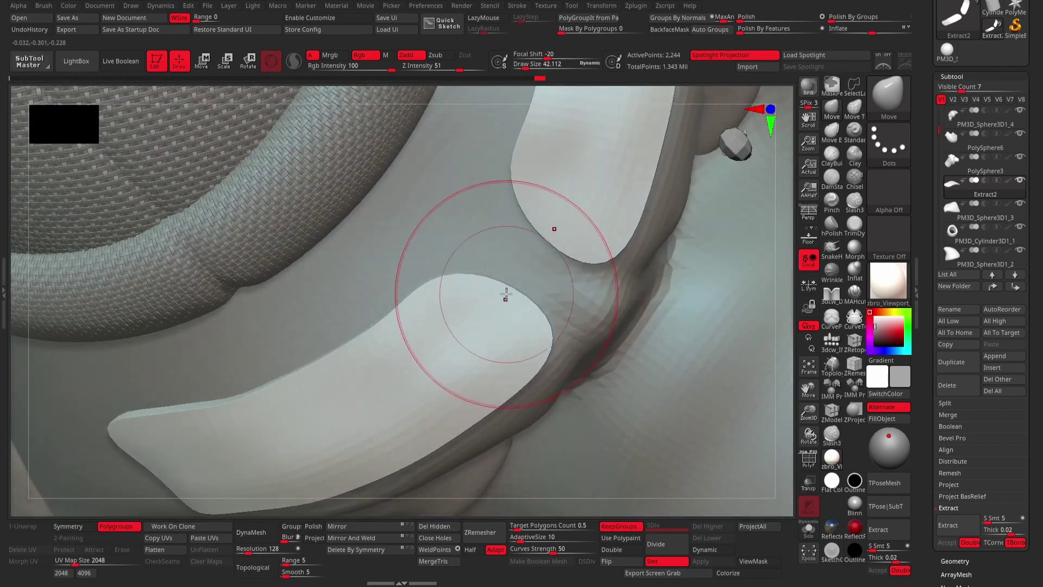
{"action": "key", "text": "s"}
{"action": "left_click_drag", "start_coordinate": [505, 296], "coordinate": [508, 287]}
{"action": "right_click_drag", "start_coordinate": [508, 287], "coordinate": [458, 287]}
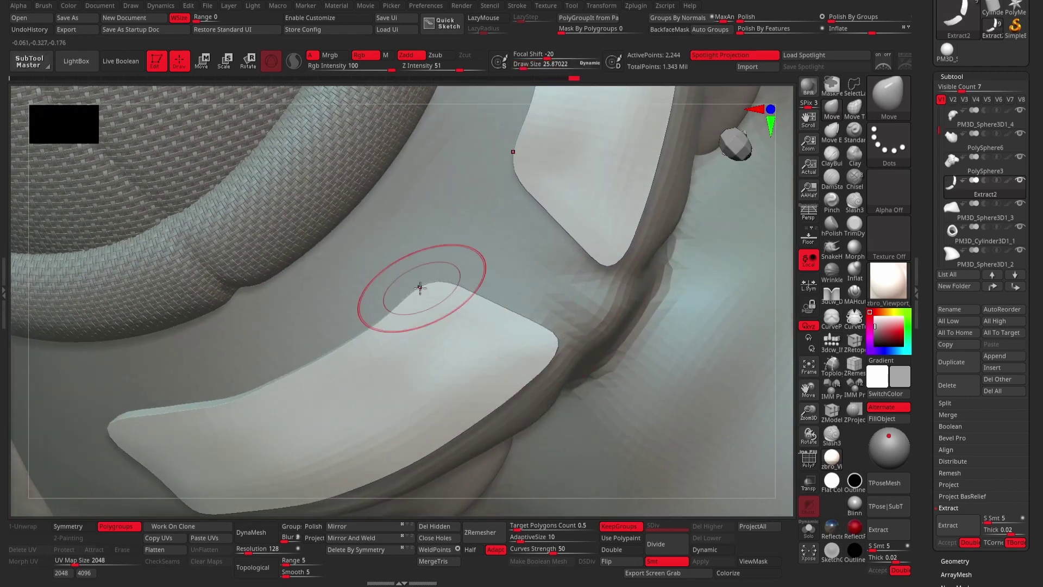
Check the back hair from a three-quarter rear view and make the hair mesh active.
{"action": "key", "text": "f"}
{"action": "mouse_move", "coordinate": [556, 377]}
{"action": "right_mouse_down"}
{"action": "mouse_move", "coordinate": [708, 239]}
{"action": "mouse_move", "coordinate": [666, 279]}
{"action": "mouse_move", "coordinate": [739, 231]}
{"action": "right_mouse_up"}
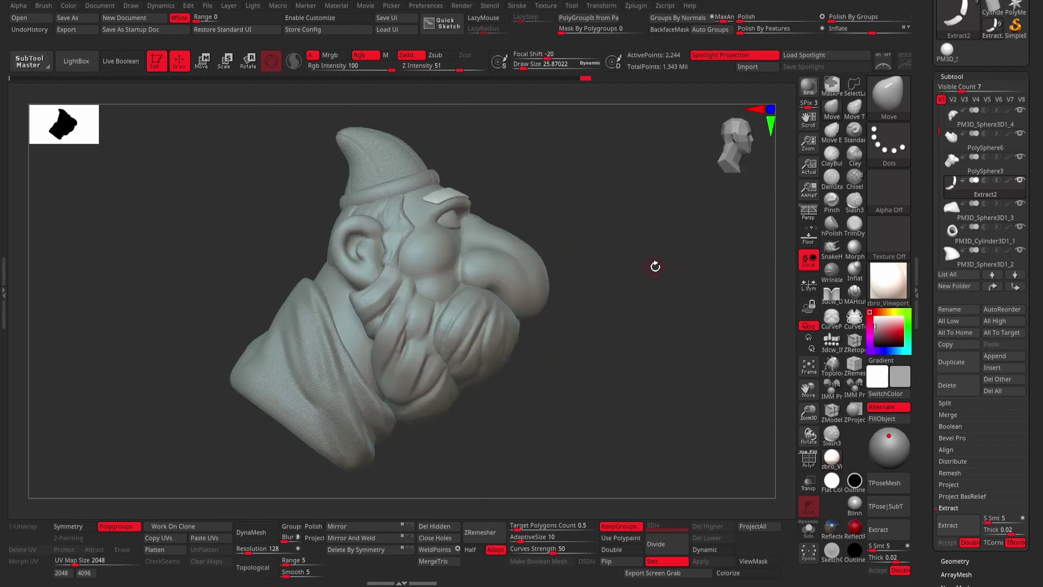
{"action": "mouse_move", "coordinate": [649, 260]}
{"action": "right_mouse_down"}
{"action": "mouse_move", "coordinate": [750, 225]}
{"action": "mouse_move", "coordinate": [706, 245]}
{"action": "right_mouse_up"}
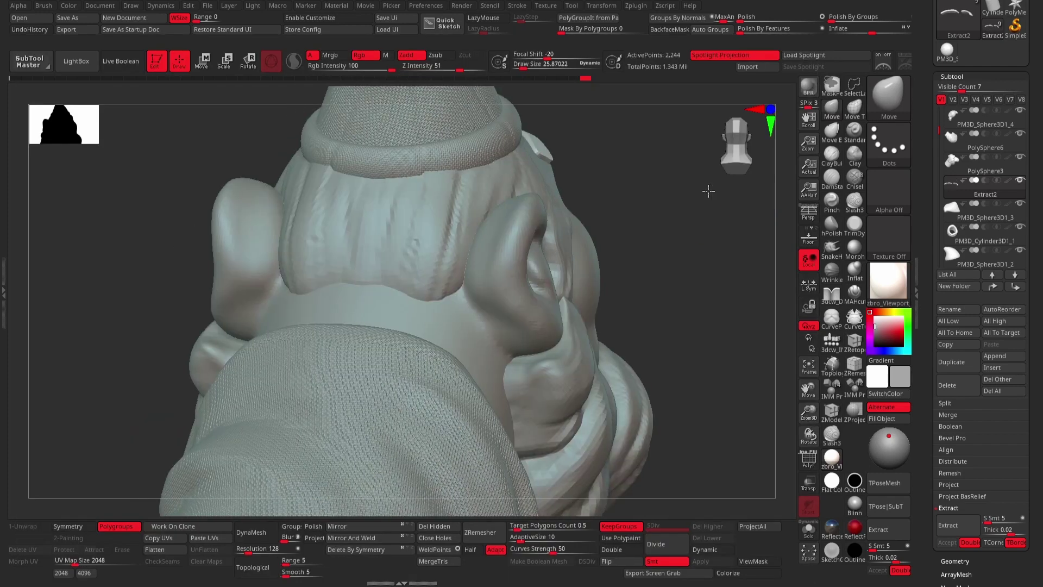
{"action": "key", "text": "space"}
{"action": "left_click_drag", "start_coordinate": [383, 283], "coordinate": [395, 284]}
{"action": "left_click", "coordinate": [390, 286], "text": "alt"}
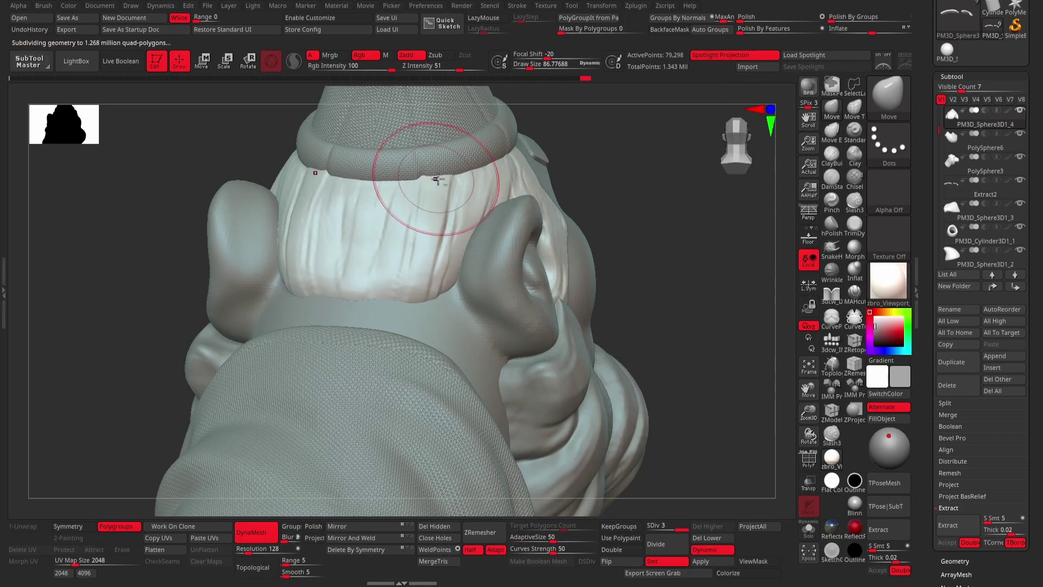
Frame the gnome from the front and make the cheek sphere PolySphere3 active.
{"action": "key", "text": "f"}
{"action": "right_click_drag", "start_coordinate": [438, 179], "coordinate": [599, 290]}
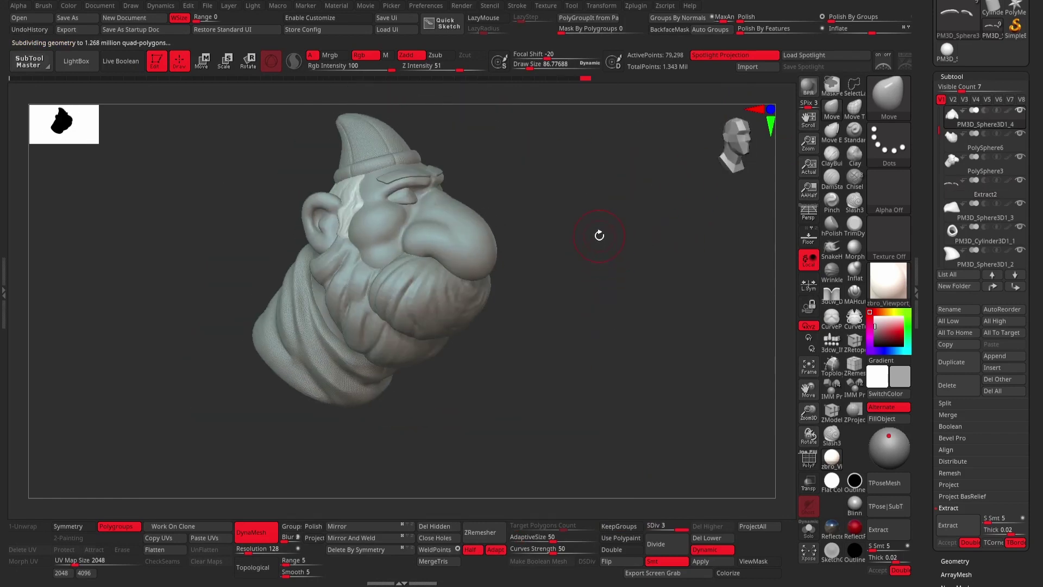
{"action": "left_click", "coordinate": [382, 226], "text": "alt"}
{"action": "right_click_drag", "start_coordinate": [382, 226], "coordinate": [436, 297], "text": "ctrl"}
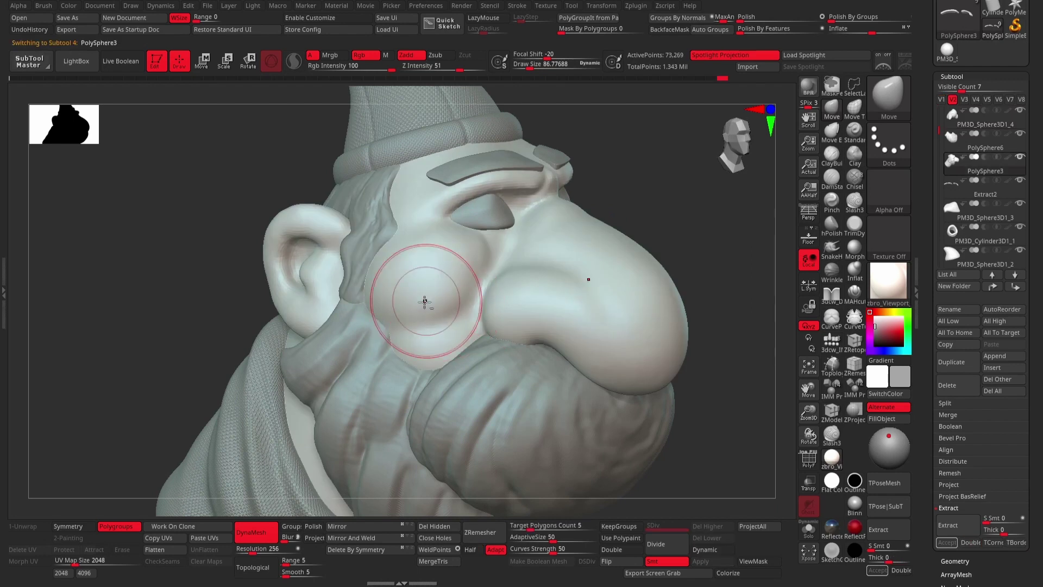
Make the eye active, set the brush to about 47, and carve a 3dcw_Detail stroke.
{"action": "mouse_move", "coordinate": [685, 194]}
{"action": "right_mouse_down"}
{"action": "mouse_move", "coordinate": [701, 217]}
{"action": "mouse_move", "coordinate": [459, 186]}
{"action": "right_mouse_up"}
{"action": "left_click", "coordinate": [459, 187], "text": "alt"}
{"action": "key", "text": "space"}
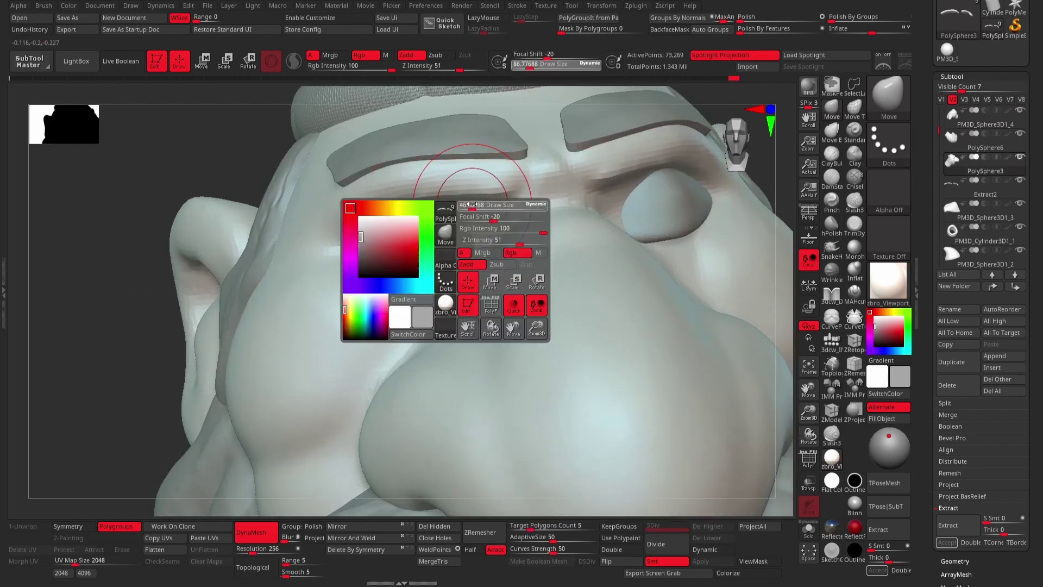
{"action": "left_click_drag", "start_coordinate": [492, 238], "coordinate": [467, 238]}
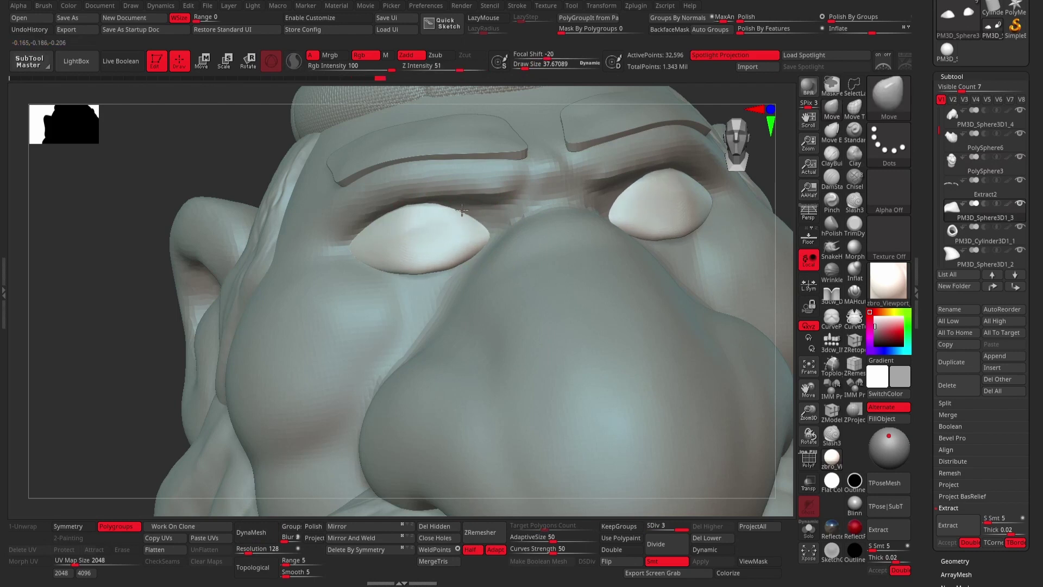
{"action": "key", "text": "b"}
{"action": "left_click", "coordinate": [421, 247]}
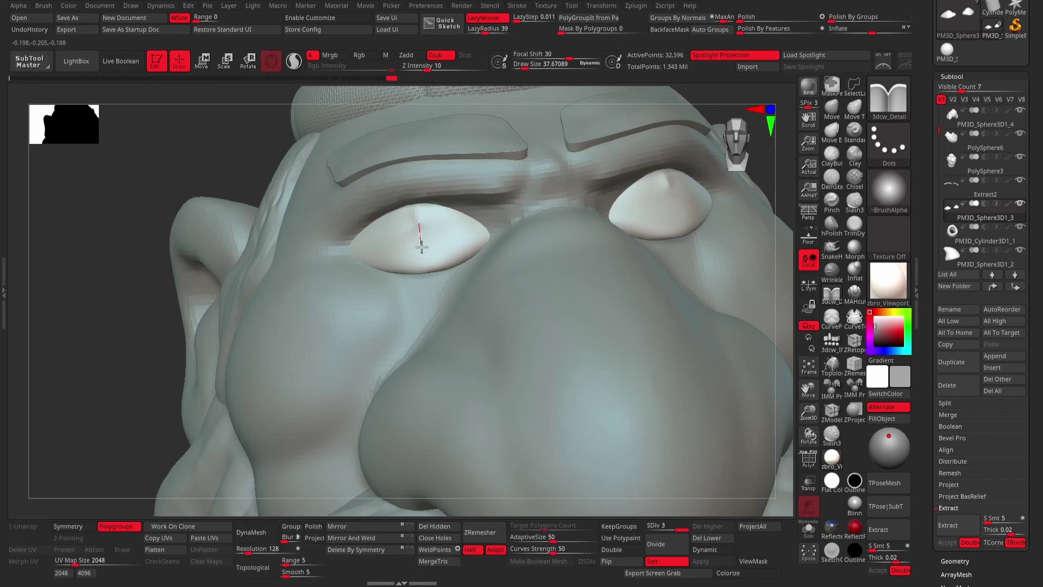
{"action": "left_click_drag", "start_coordinate": [411, 230], "coordinate": [413, 239]}
{"action": "right_click_drag", "start_coordinate": [413, 245], "coordinate": [489, 380]}
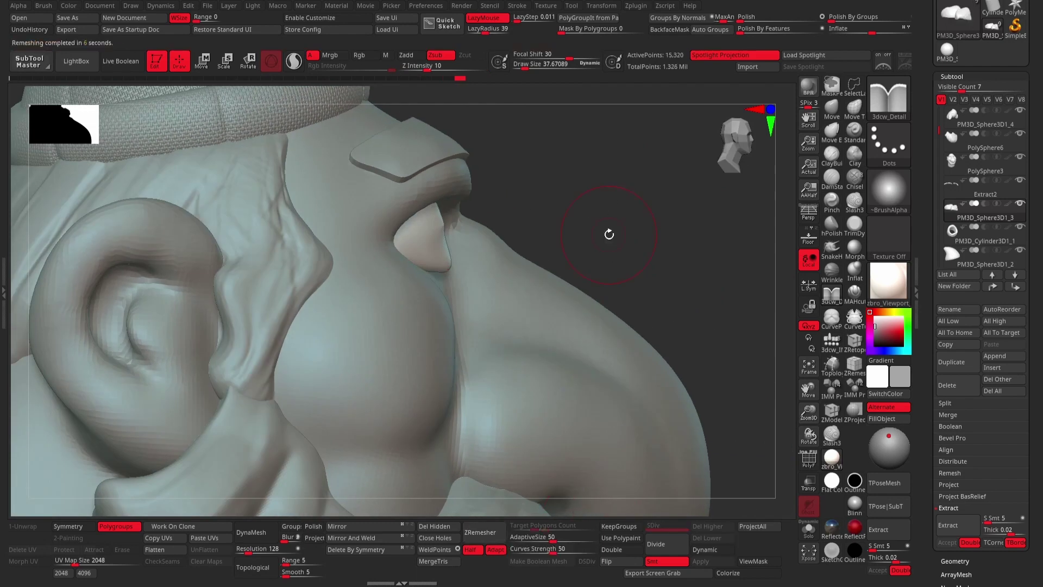
Remesh the eye to 15,320 points and set up the Move brush with falloff near zero.
{"action": "key", "text": "b"}
{"action": "key", "text": "m"}
{"action": "key", "text": "v"}
{"action": "key", "text": "space"}
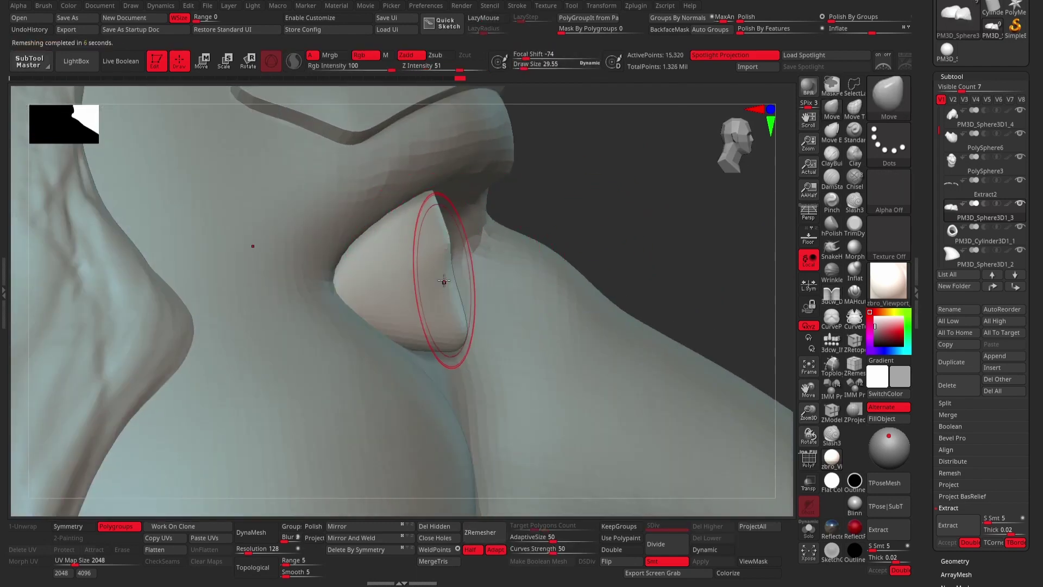
{"action": "right_click_drag", "start_coordinate": [443, 279], "coordinate": [442, 268], "text": "ctrl"}
{"action": "key", "text": "space"}
{"action": "mouse_move", "coordinate": [461, 288]}
{"action": "left_mouse_down"}
{"action": "mouse_move", "coordinate": [480, 287]}
{"action": "mouse_move", "coordinate": [451, 281]}
{"action": "left_mouse_up"}
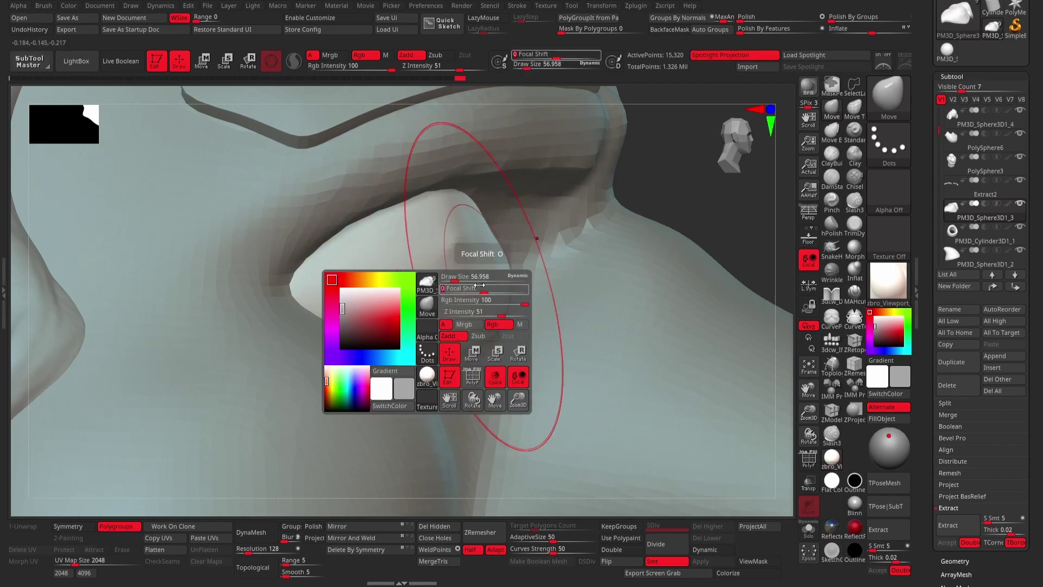
Widen the eye, peak its upper edge, and smooth the surrounding cheek surface.
{"action": "left_click_drag", "start_coordinate": [462, 233], "coordinate": [394, 309], "text": "shift"}
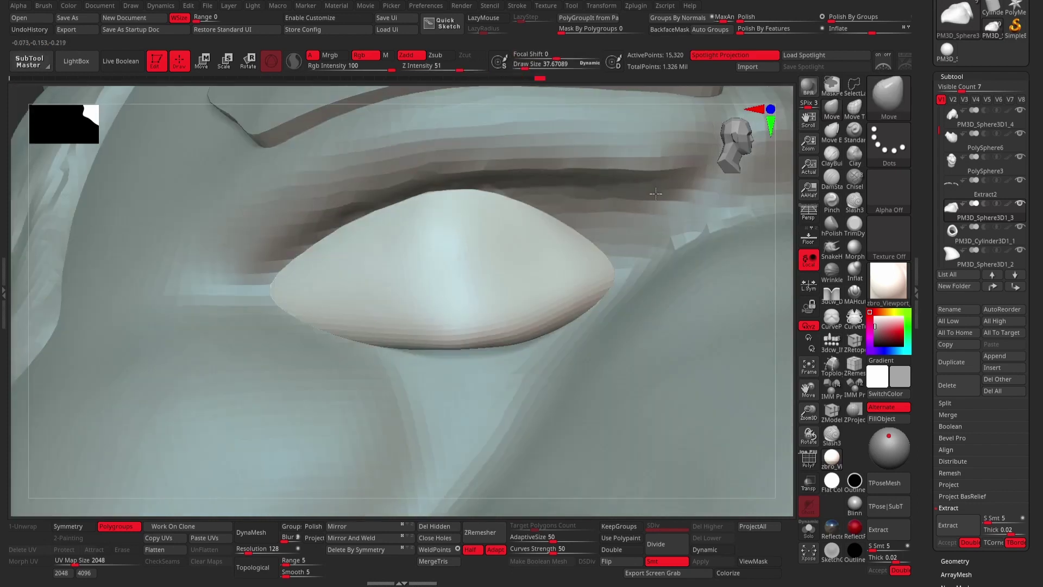
{"action": "left_click_drag", "start_coordinate": [592, 263], "coordinate": [565, 304]}
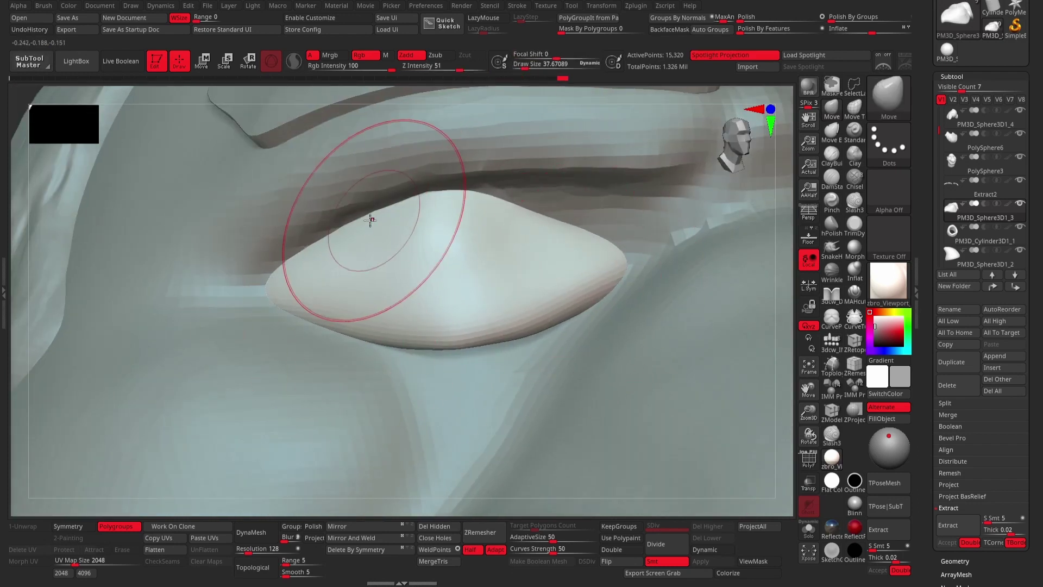
{"action": "left_click_drag", "start_coordinate": [370, 219], "coordinate": [477, 198]}
{"action": "left_click", "coordinate": [489, 412], "text": "alt"}
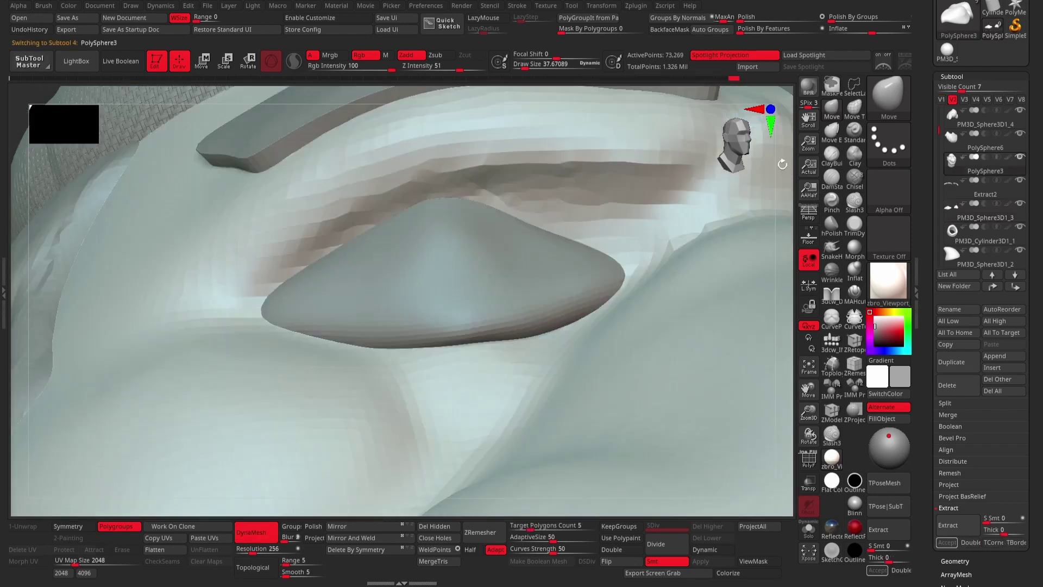
{"action": "left_click_drag", "start_coordinate": [488, 304], "coordinate": [465, 367], "text": "shift"}
{"action": "left_click_drag", "start_coordinate": [473, 440], "coordinate": [489, 349], "text": "shift"}
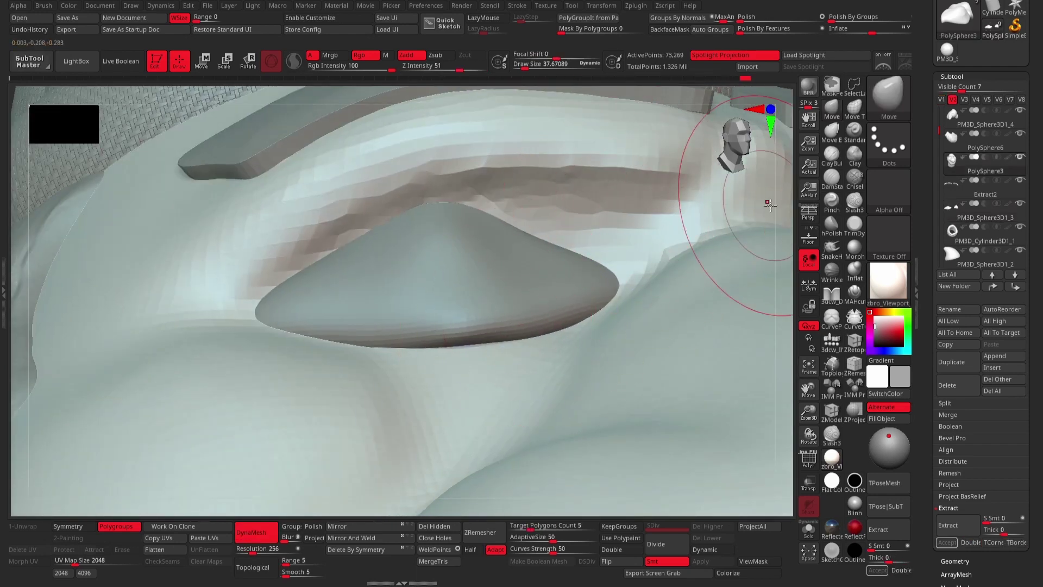
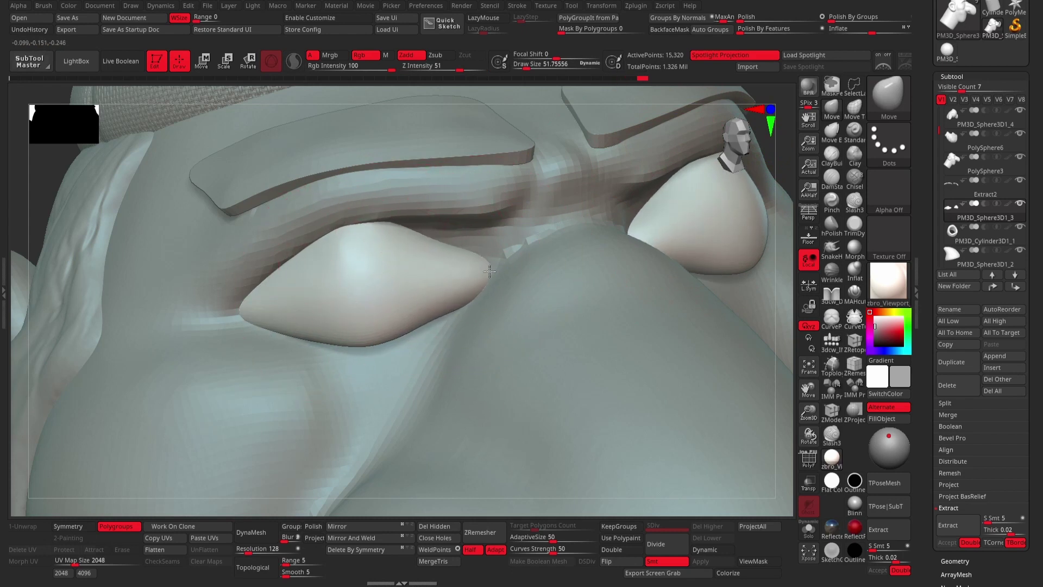
Enlarge the brush to about 57 and zoom in on the eye from the side.
{"action": "key", "text": "bracketleft"}
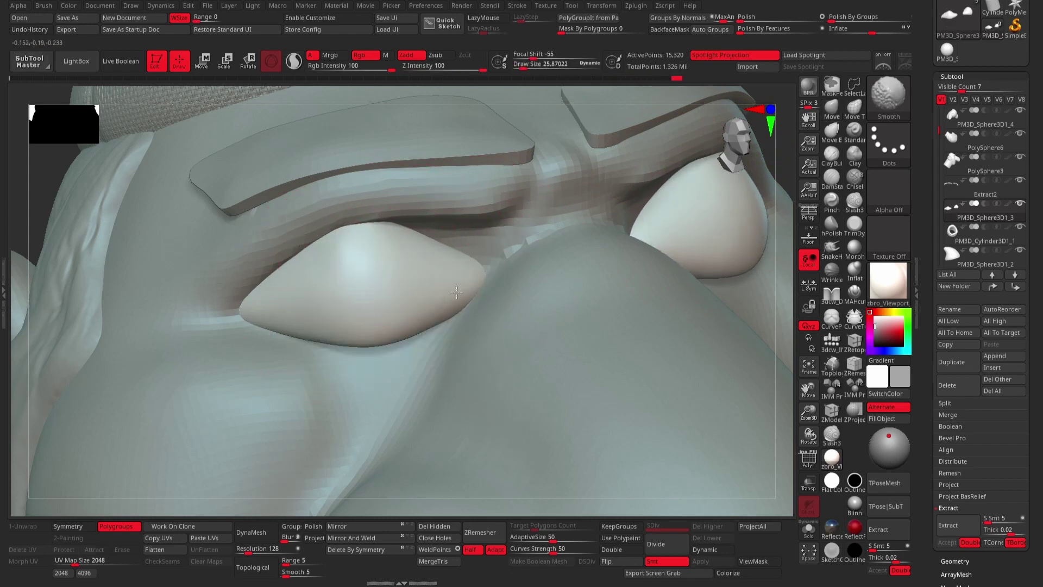
{"action": "right_click_drag", "start_coordinate": [346, 321], "coordinate": [779, 194]}
{"action": "right_click_drag", "start_coordinate": [569, 207], "coordinate": [430, 316]}
{"action": "key", "text": "space"}
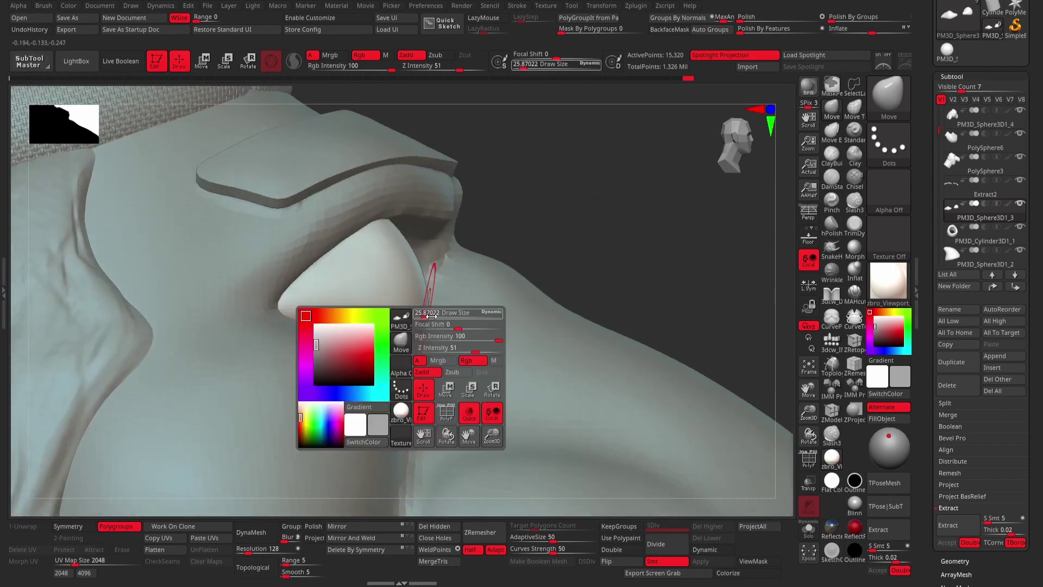
{"action": "left_click_drag", "start_coordinate": [427, 318], "coordinate": [431, 317]}
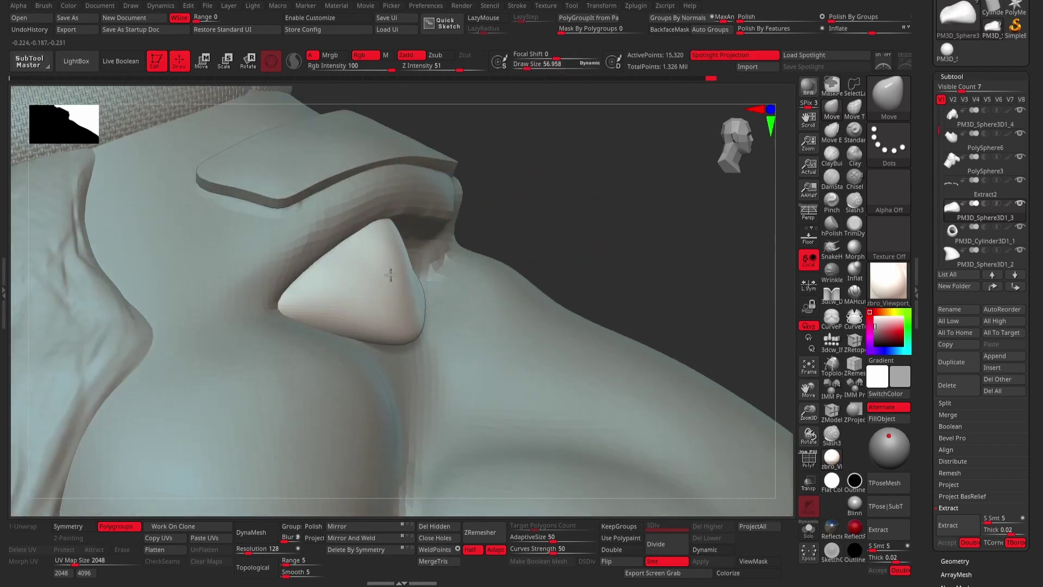
{"action": "mouse_move", "coordinate": [539, 233]}
{"action": "right_mouse_down"}
{"action": "mouse_move", "coordinate": [378, 280]}
{"action": "mouse_move", "coordinate": [399, 262]}
{"action": "right_mouse_up"}
{"action": "key", "text": "f"}
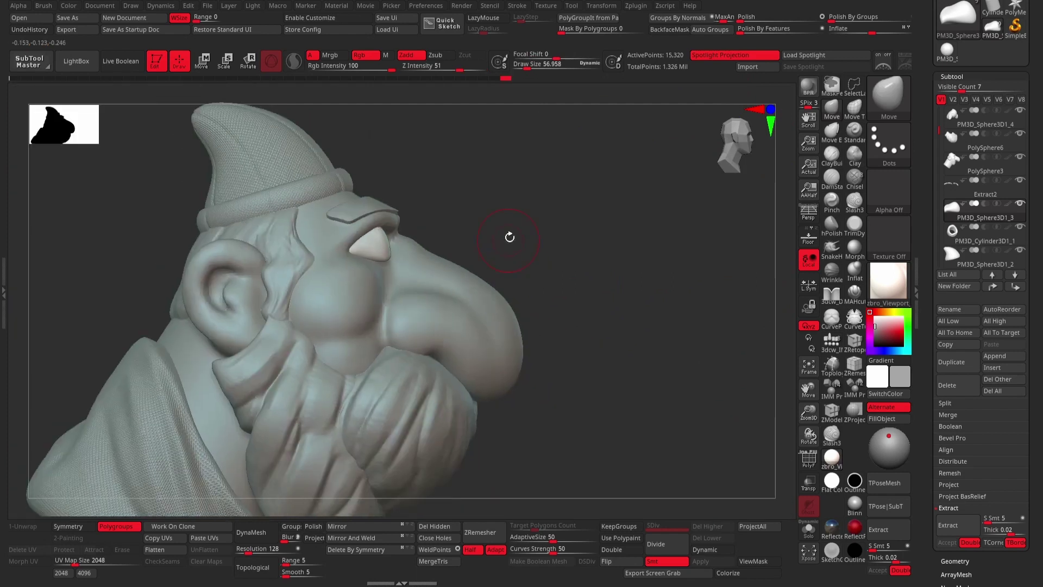
{"action": "right_click_drag", "start_coordinate": [507, 232], "coordinate": [348, 228], "text": "alt"}
Nudge the eye piece slightly down with Transpose Move, then shrink the brush to about 26.
{"action": "key", "text": "w"}
{"action": "left_click_drag", "start_coordinate": [325, 195], "coordinate": [325, 201]}
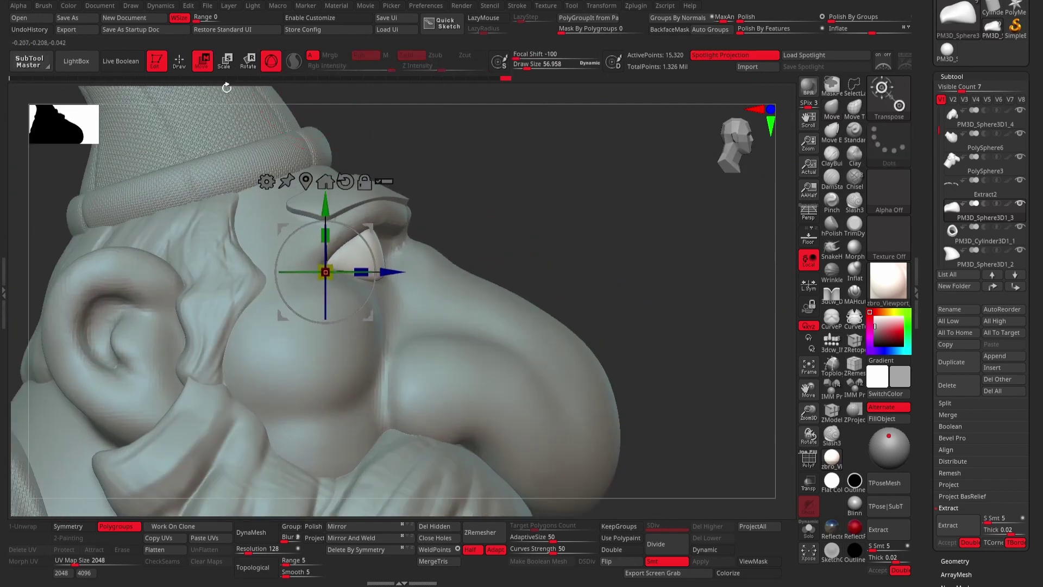
{"action": "left_click", "coordinate": [179, 61]}
{"action": "right_click_drag", "start_coordinate": [368, 232], "coordinate": [413, 282], "text": "alt"}
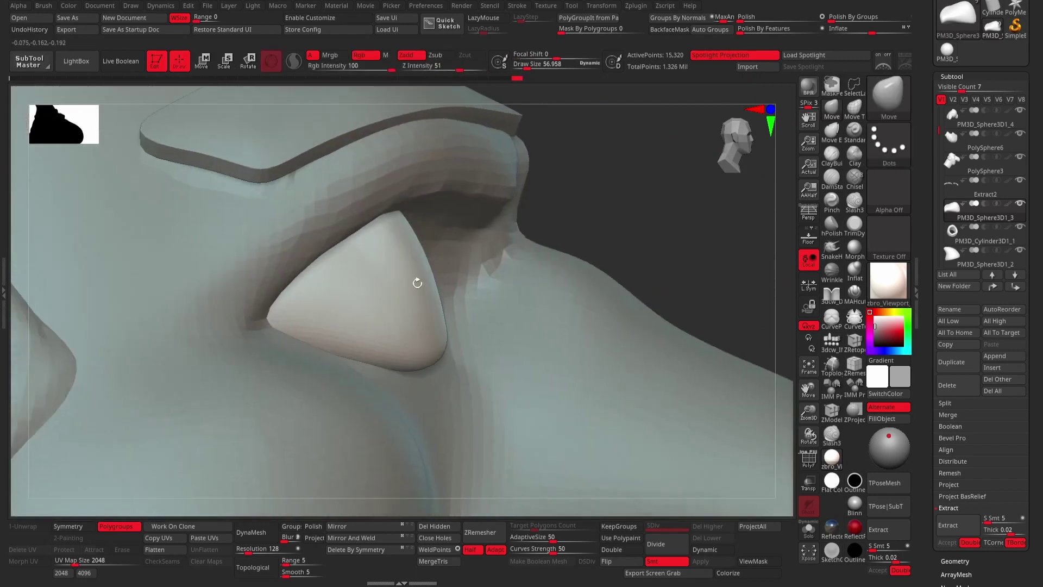
{"action": "right_click", "coordinate": [413, 282]}
{"action": "left_click_drag", "start_coordinate": [435, 270], "coordinate": [424, 270]}
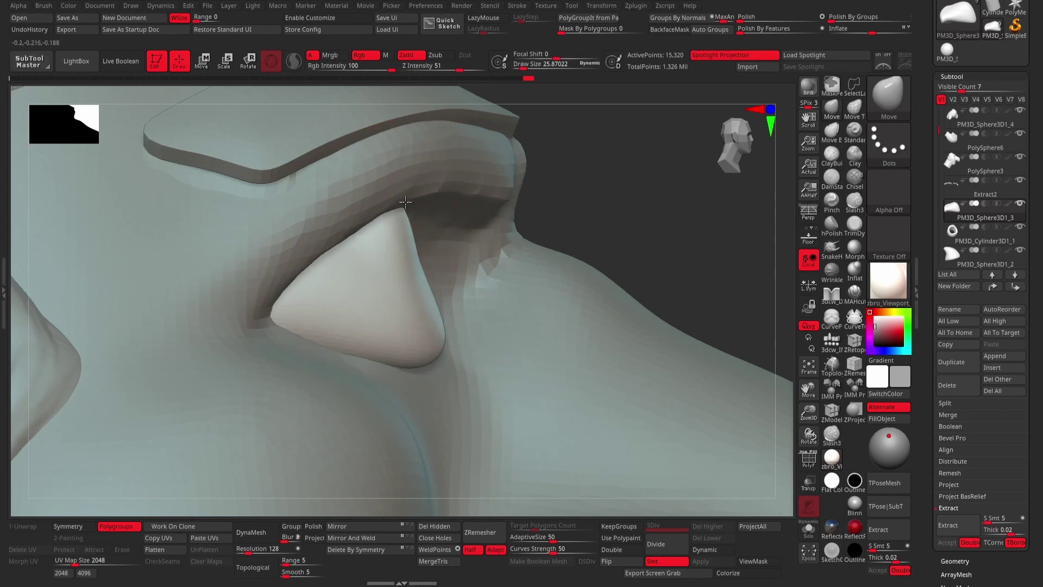
{"action": "right_click_drag", "start_coordinate": [297, 327], "coordinate": [531, 305]}
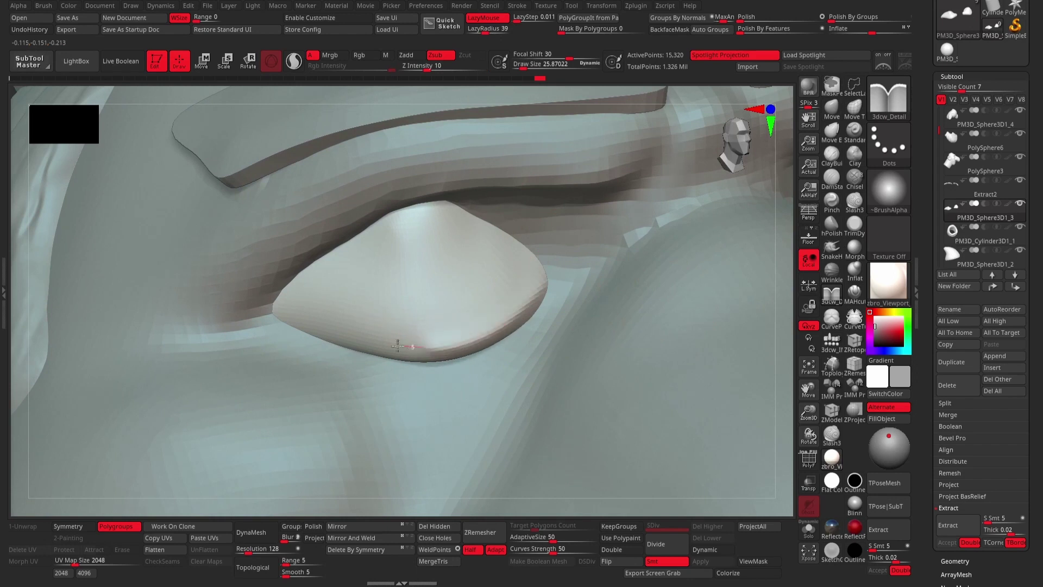
{"action": "right_click_drag", "start_coordinate": [280, 307], "coordinate": [268, 74], "text": "alt"}
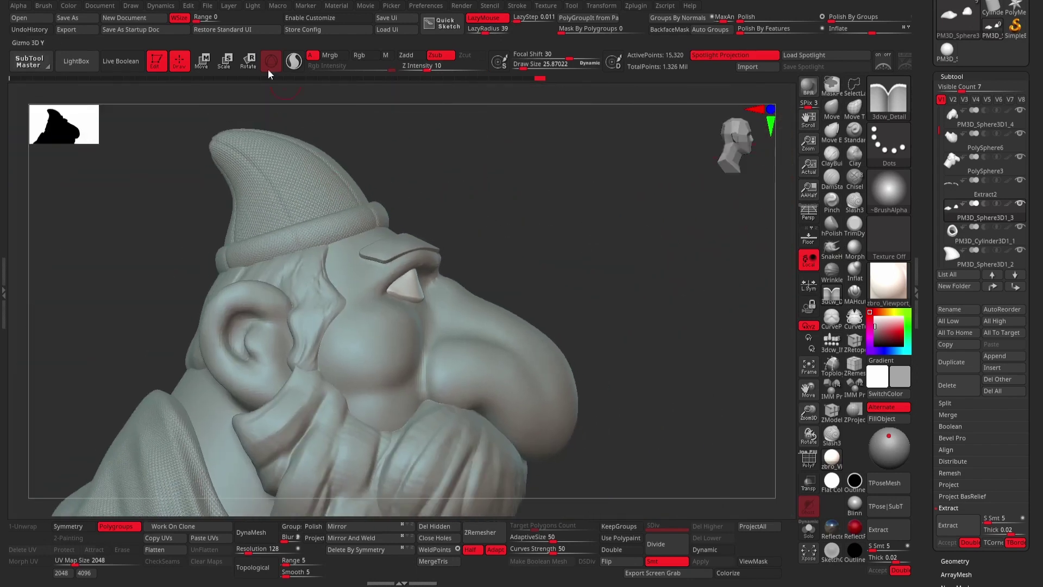
Turn on Gizmo 3D to reposition the eye in 3D.
{"action": "left_click", "coordinate": [269, 70]}
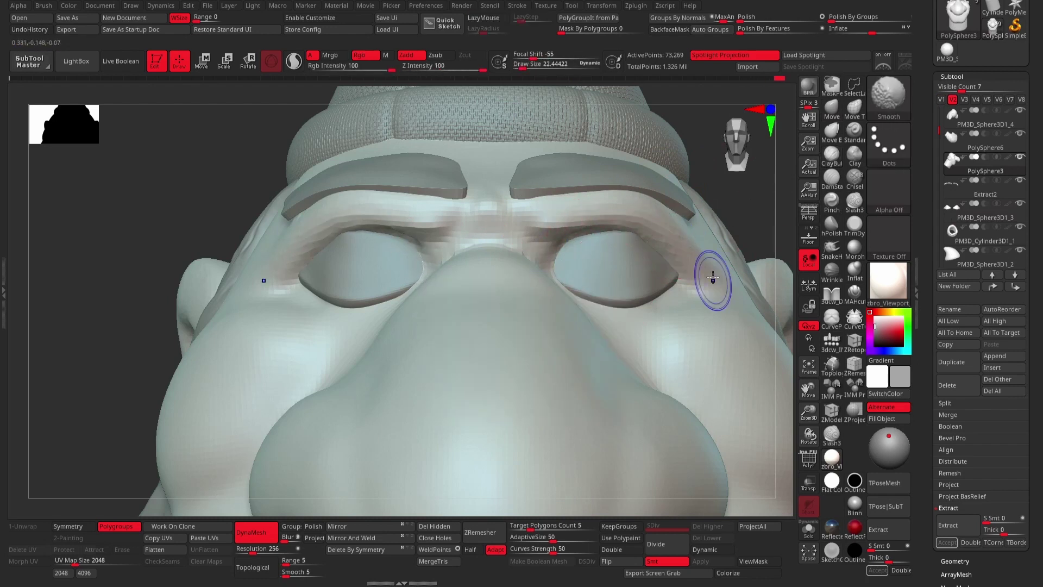
Snapshot the framed head as a left side view, then add front and right-side copies.
{"action": "key", "text": "f"}
{"action": "mouse_move", "coordinate": [706, 272]}
{"action": "left_mouse_down"}
{"action": "mouse_move", "coordinate": [640, 226]}
{"action": "mouse_move", "coordinate": [612, 289]}
{"action": "left_mouse_up"}
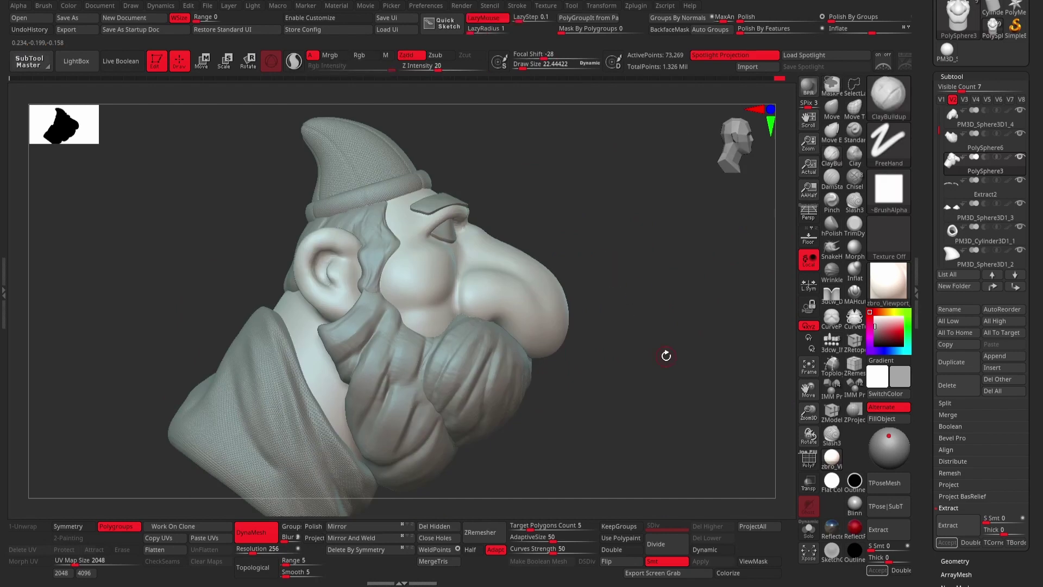
{"action": "mouse_move", "coordinate": [598, 354]}
{"action": "left_mouse_down"}
{"action": "mouse_move", "coordinate": [571, 226]}
{"action": "mouse_move", "coordinate": [388, 233]}
{"action": "mouse_move", "coordinate": [372, 245]}
{"action": "left_mouse_up"}
{"action": "key", "text": "shift+s"}
{"action": "key", "text": "shift+s"}
{"action": "mouse_move", "coordinate": [549, 269]}
{"action": "left_mouse_down", "text": "alt"}
{"action": "mouse_move", "coordinate": [706, 271]}
{"action": "mouse_move", "coordinate": [587, 454]}
{"action": "left_mouse_up", "text": "alt"}
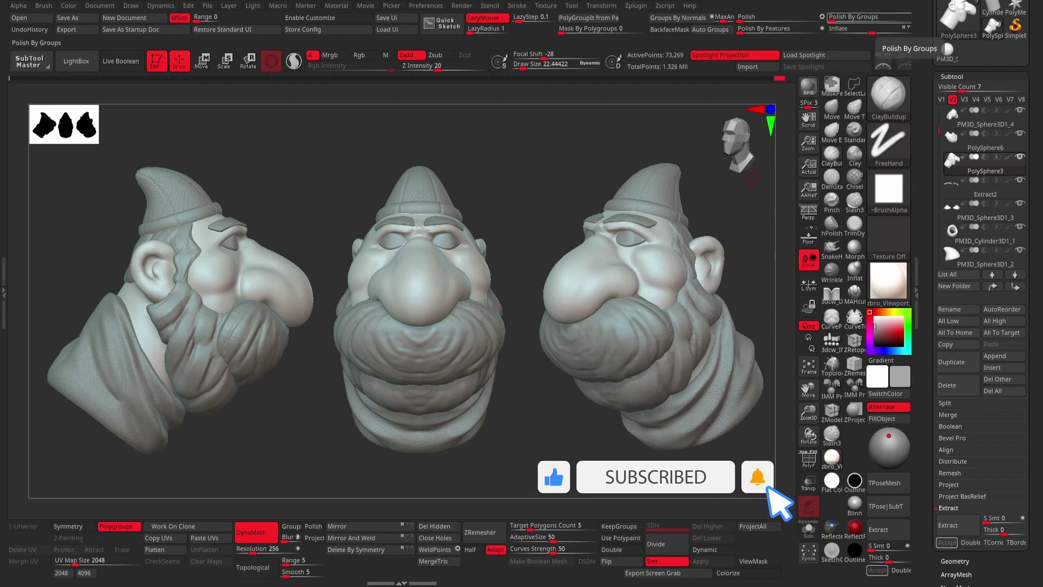
{"action": "left_click_drag", "start_coordinate": [751, 177], "coordinate": [730, 155]}
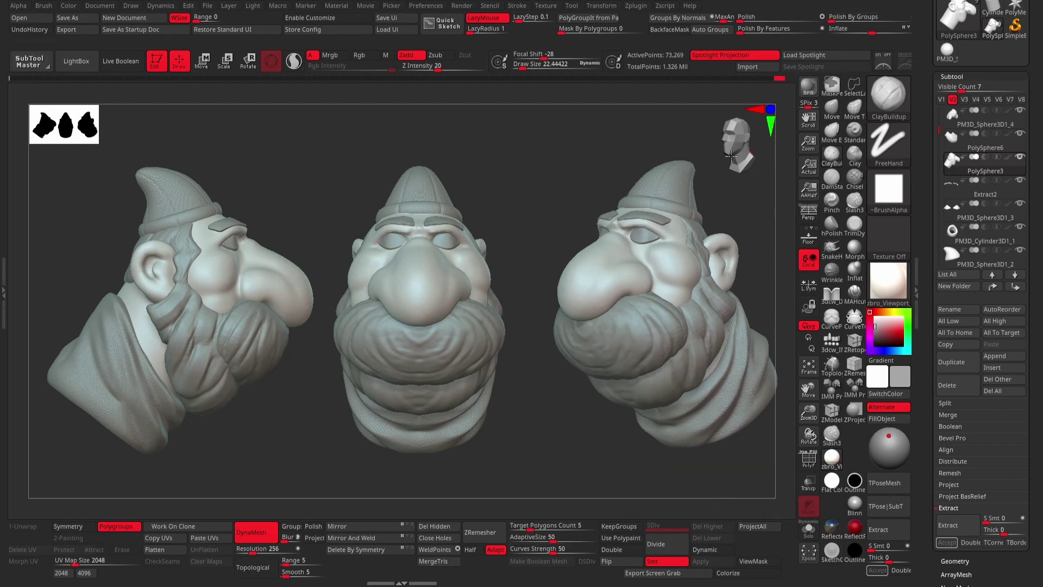